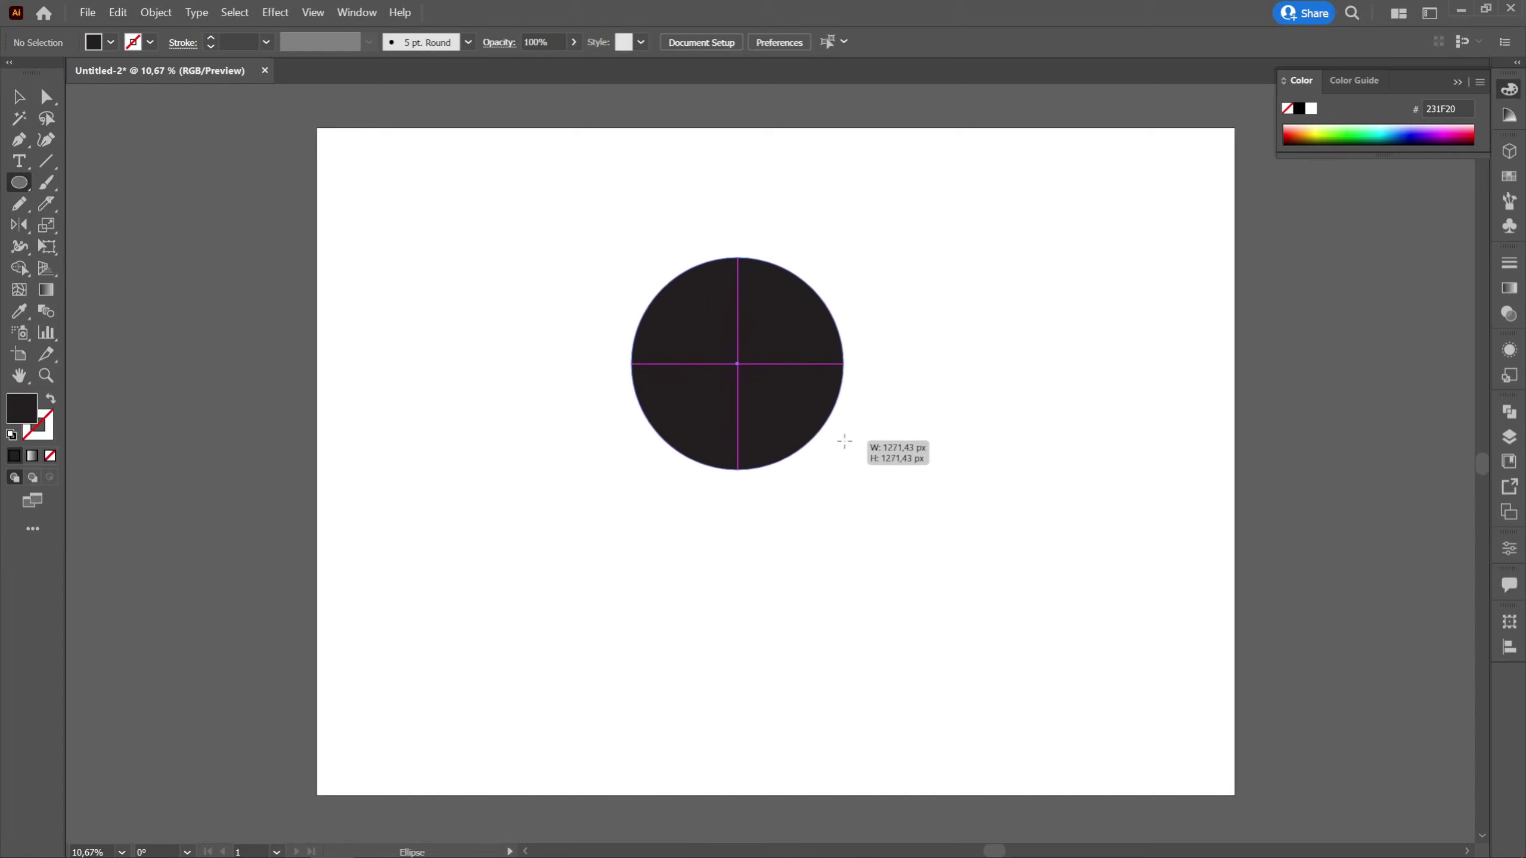
# Centre the dark 1453.57 px circle horizontally and vertically on the artboard
pyautogui.click(19, 96)
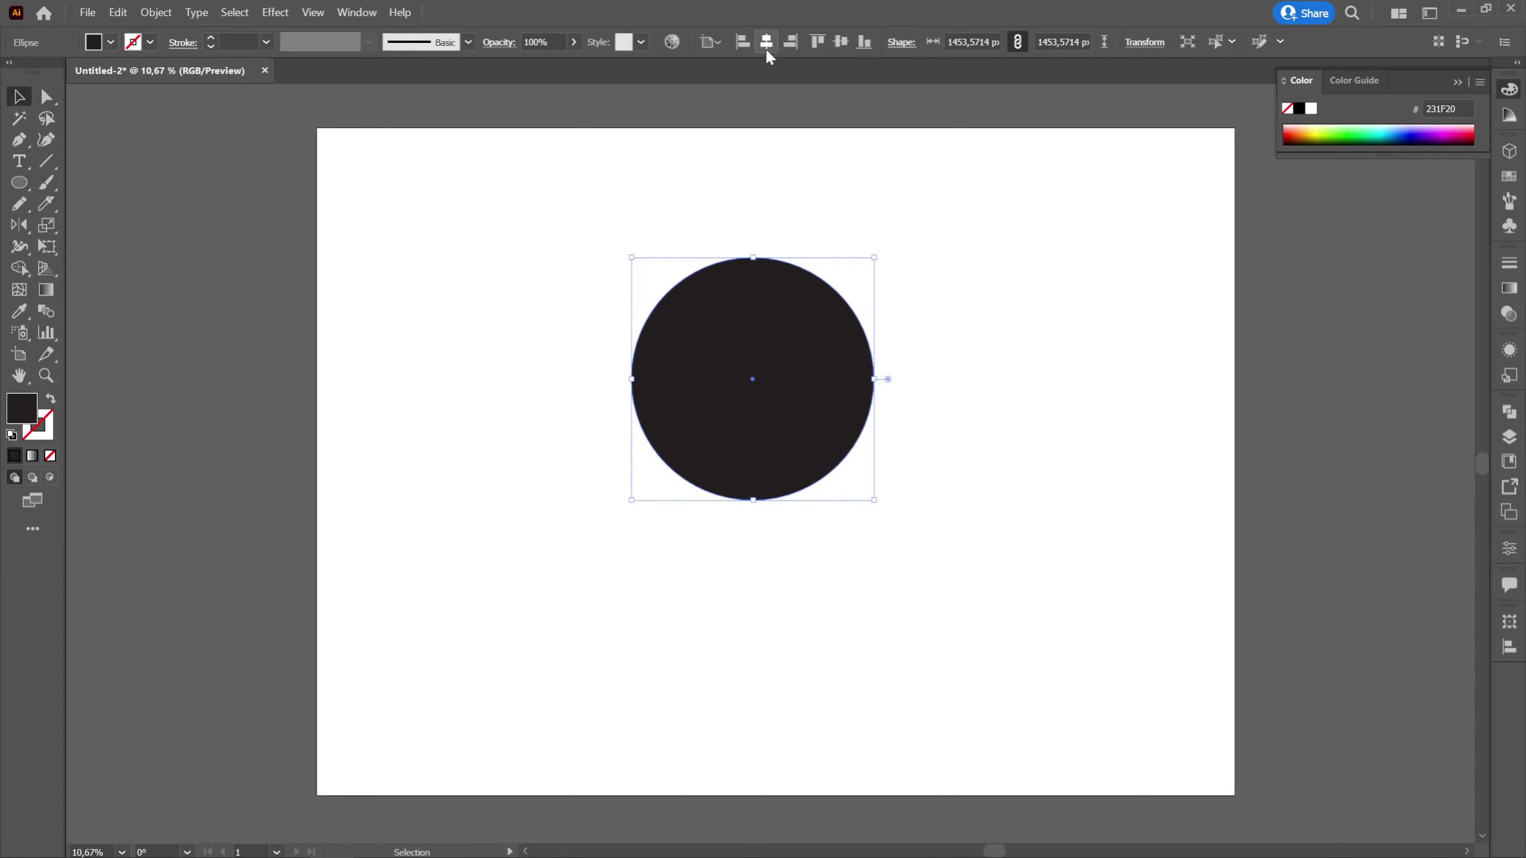
pyautogui.click(766, 48)
pyautogui.click(842, 46)
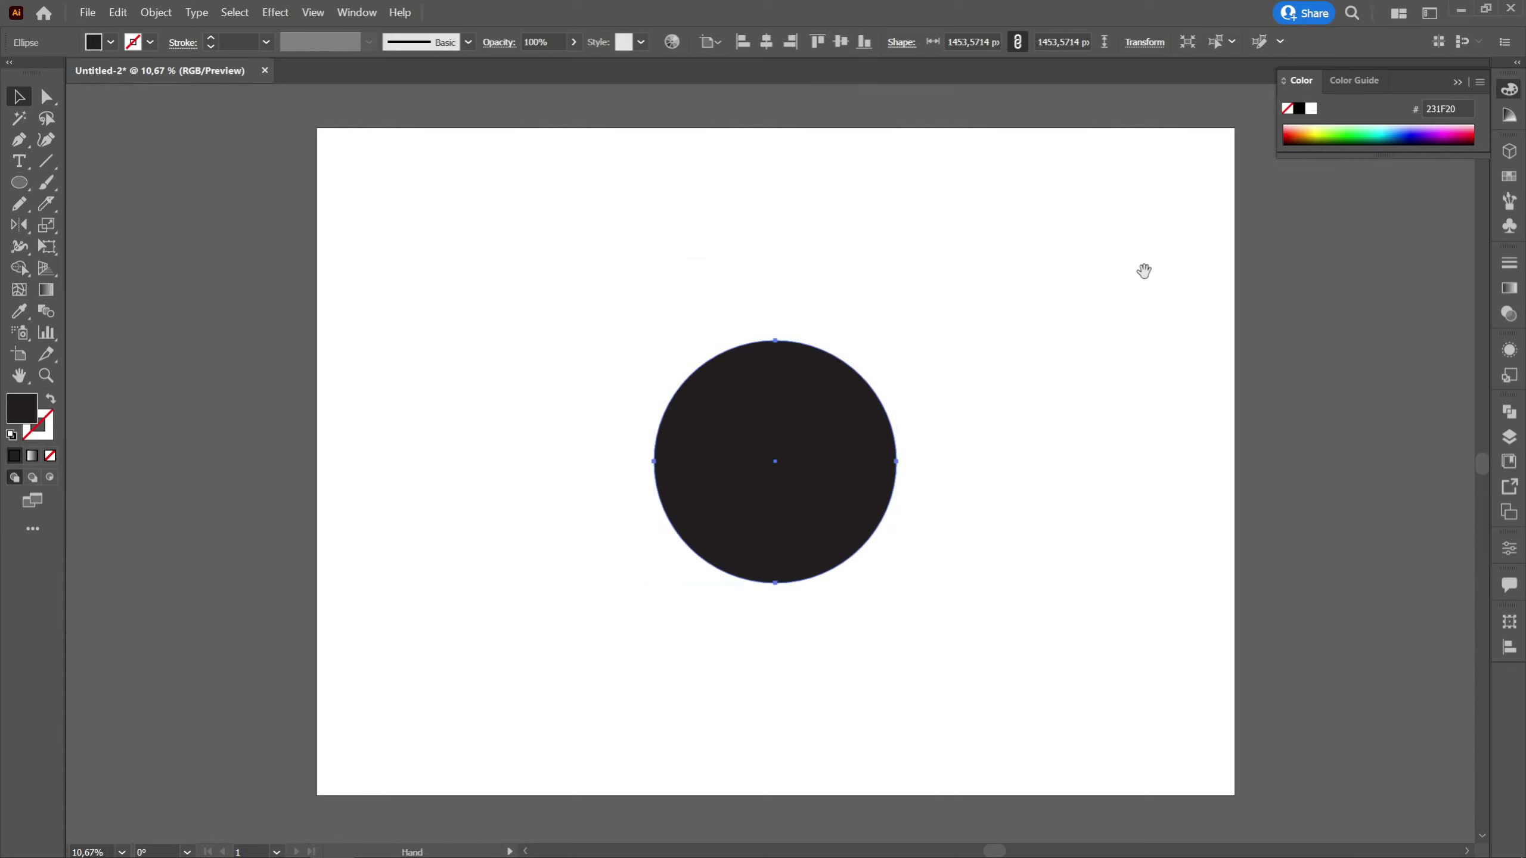
pyautogui.moveTo(1144, 266); pyautogui.dragTo(1124, 256)
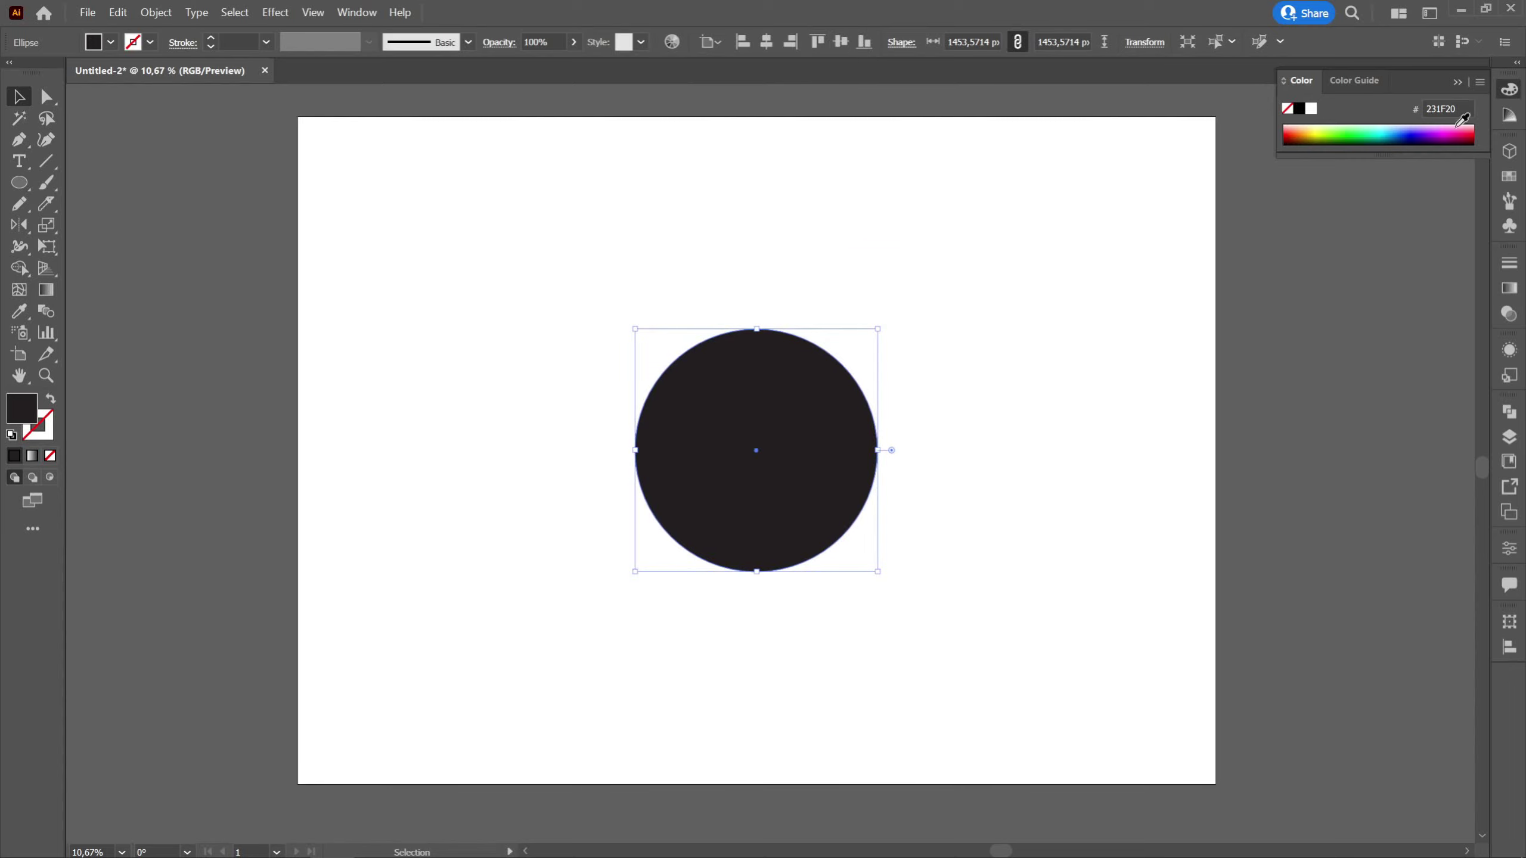
pyautogui.click(1458, 82)
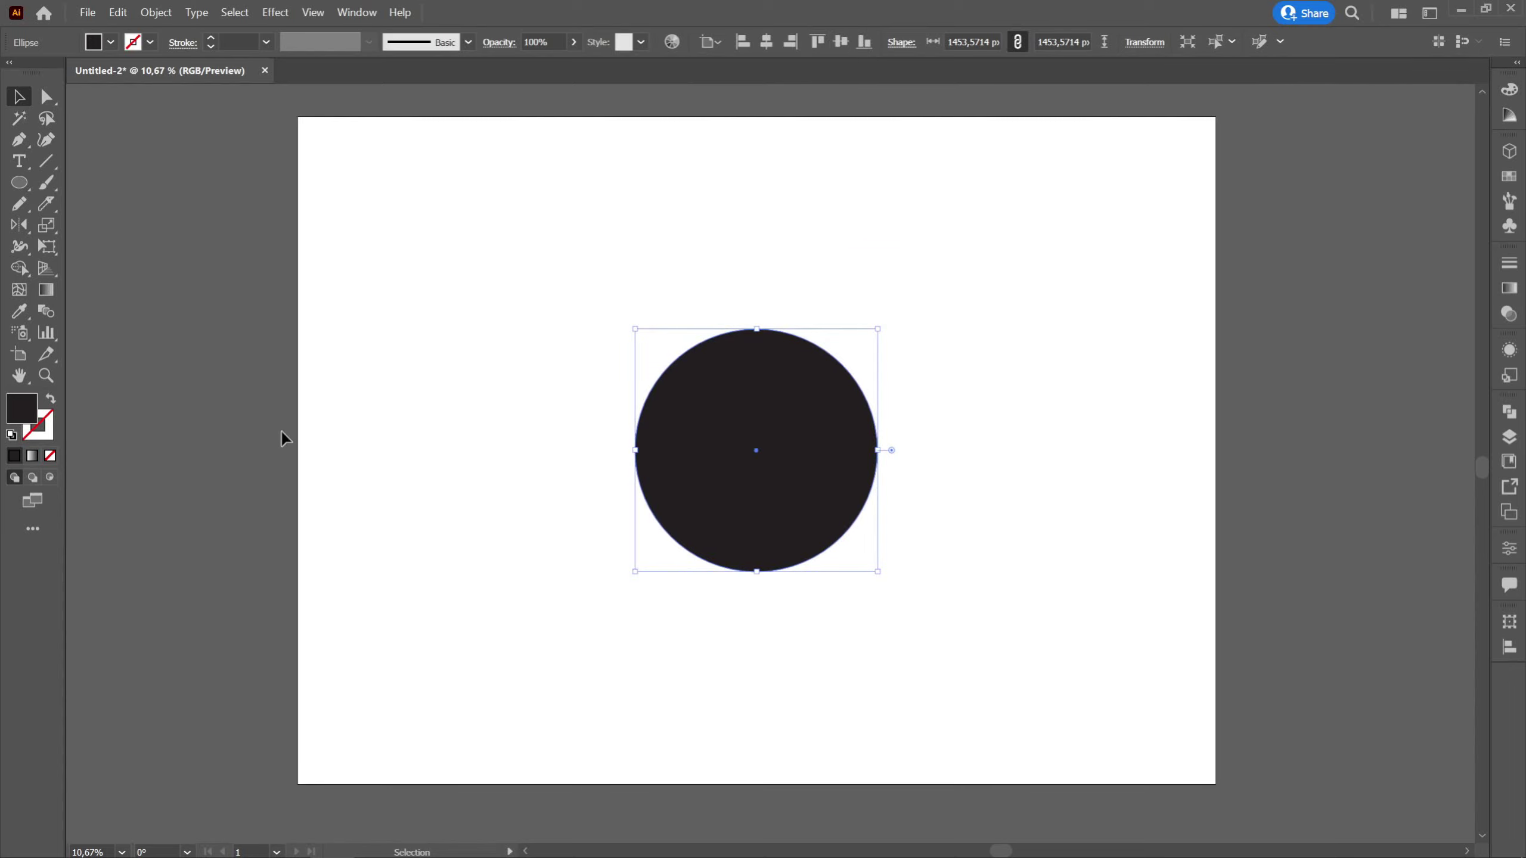
# Fill the circle with bright orange FFA300 at hue about 39°, full saturation and brightness
pyautogui.doubleClick(22, 413)
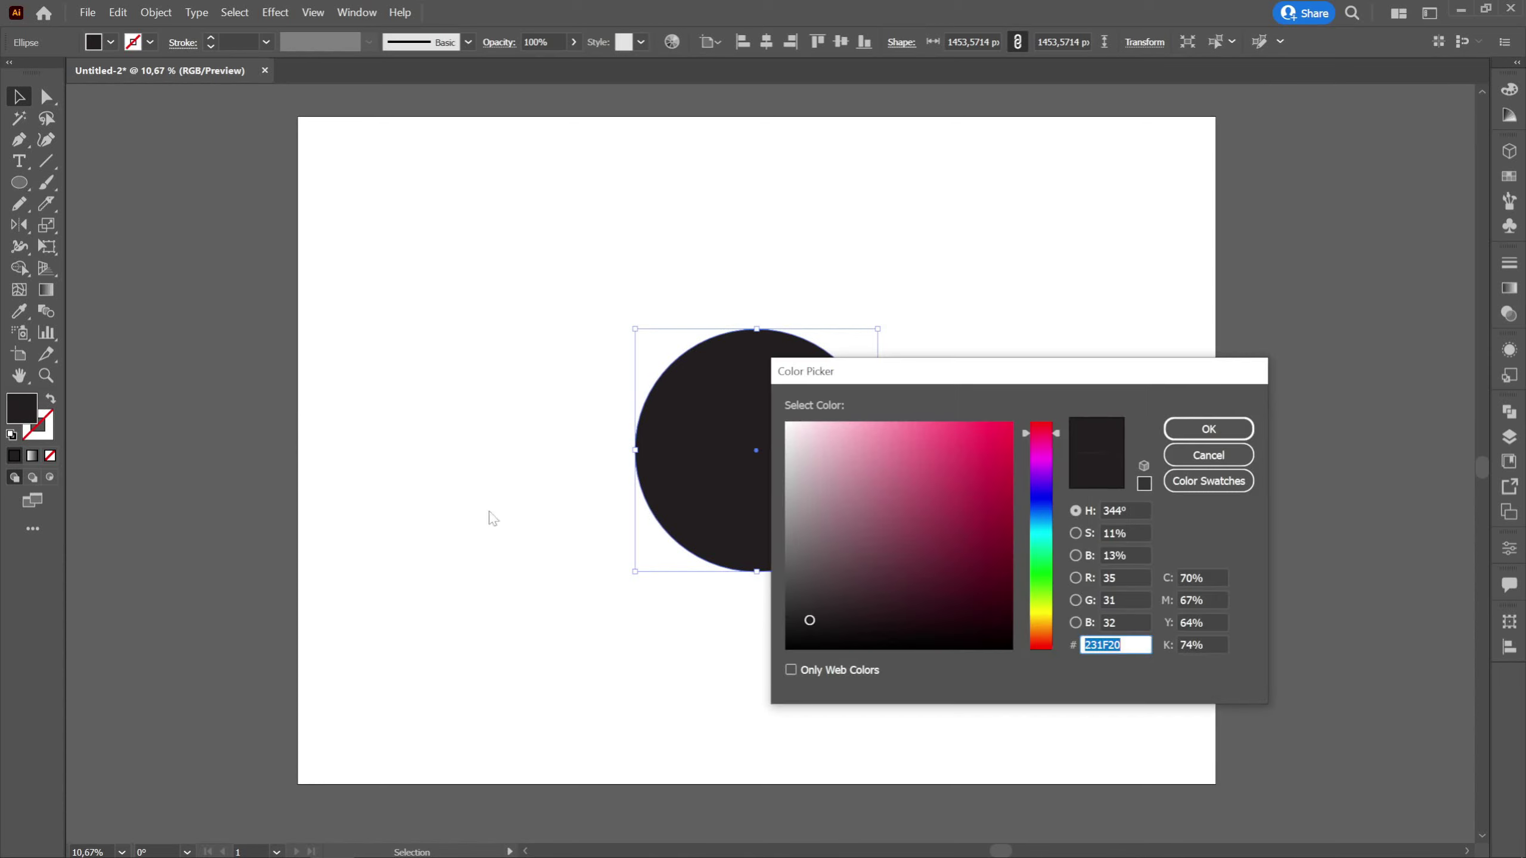
pyautogui.click(1049, 632)
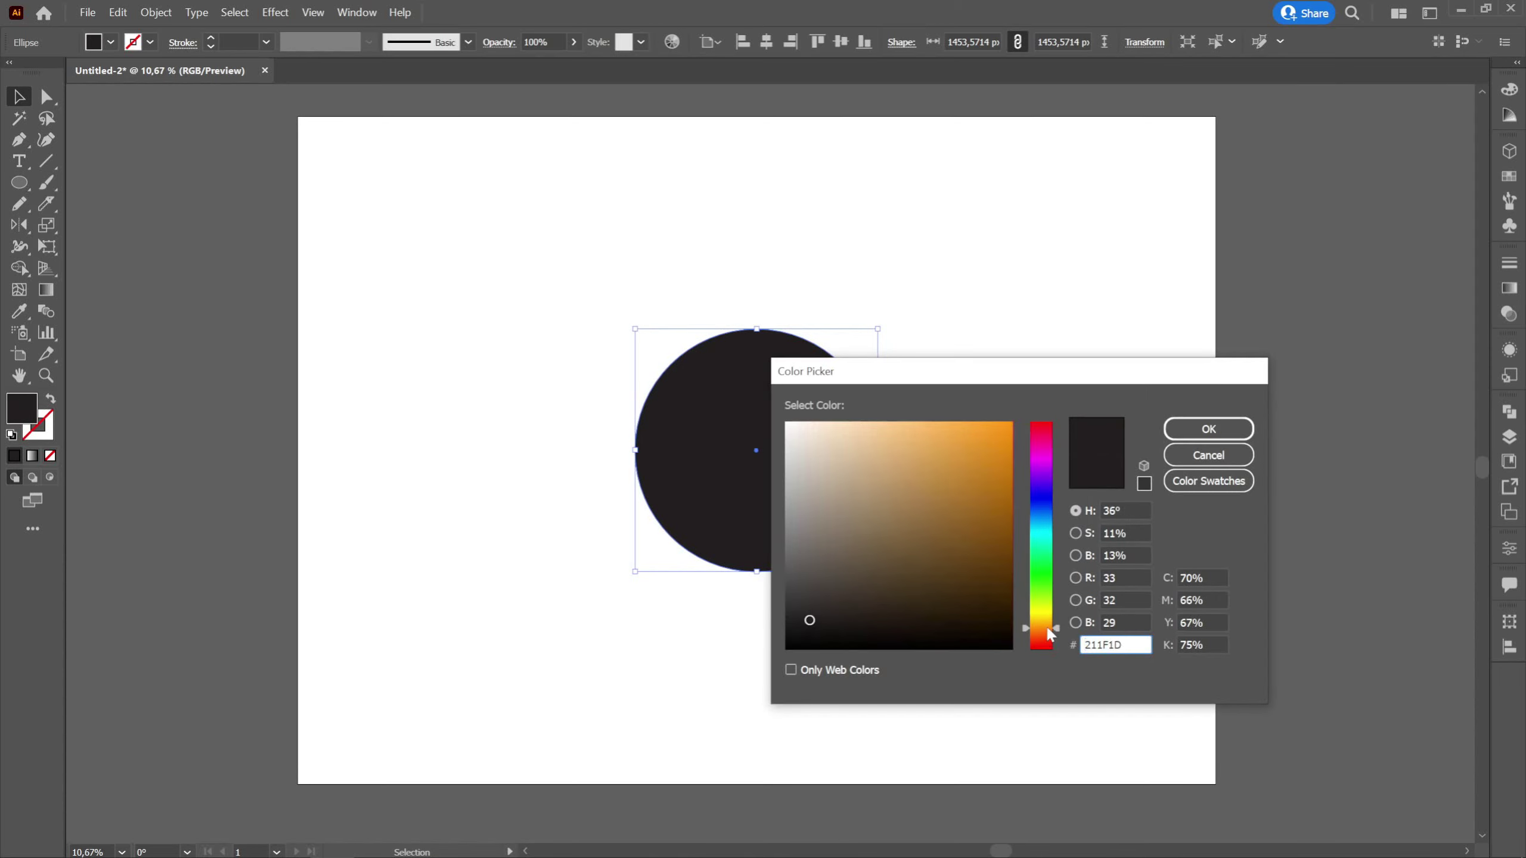
pyautogui.moveTo(1005, 443); pyautogui.dragTo(1031, 415)
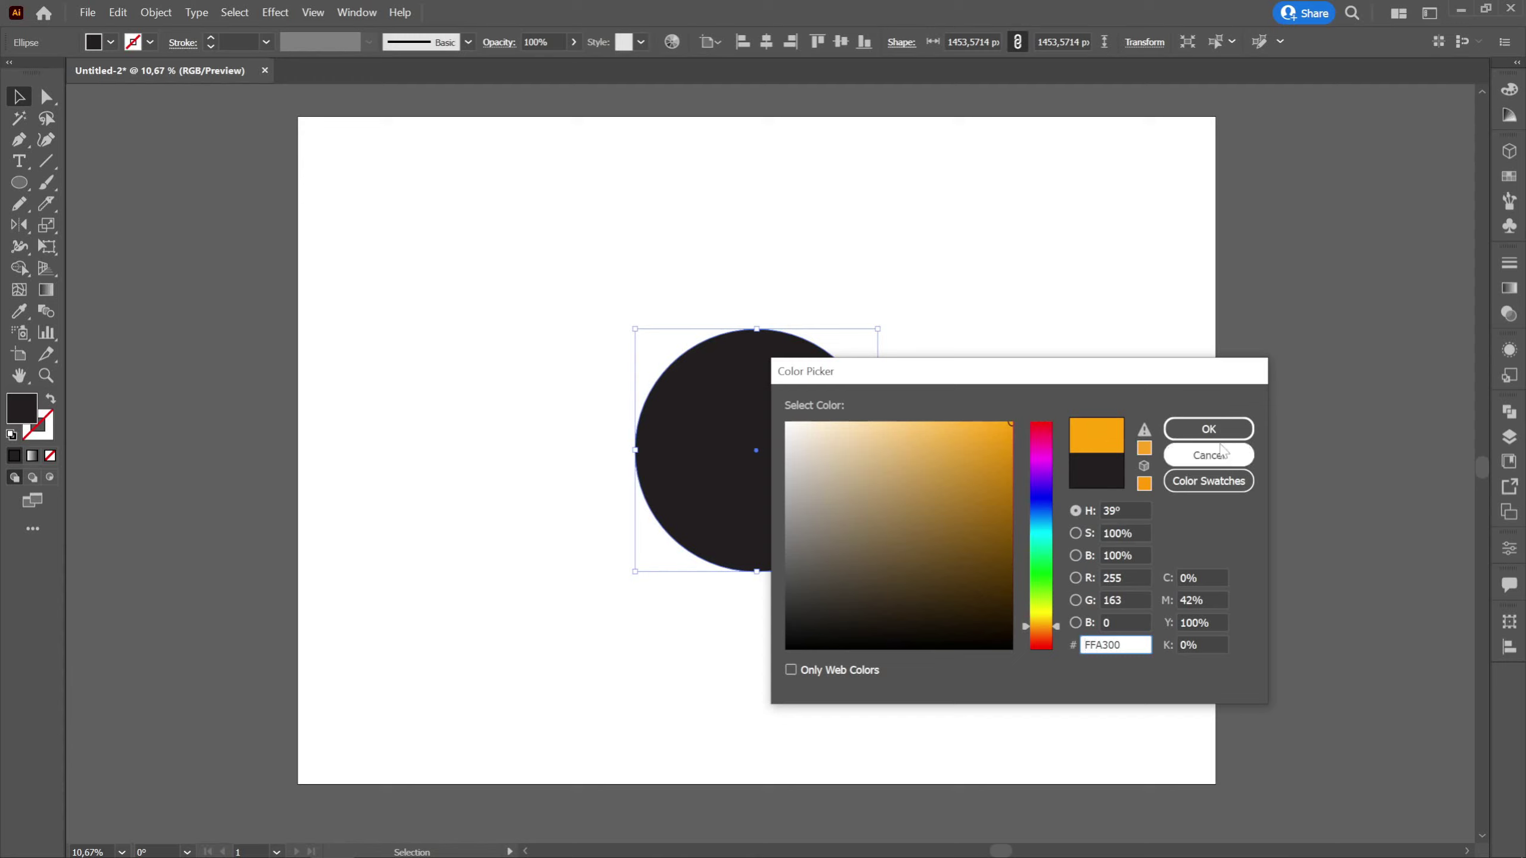
pyautogui.click(1209, 429)
pyautogui.click(1061, 378)
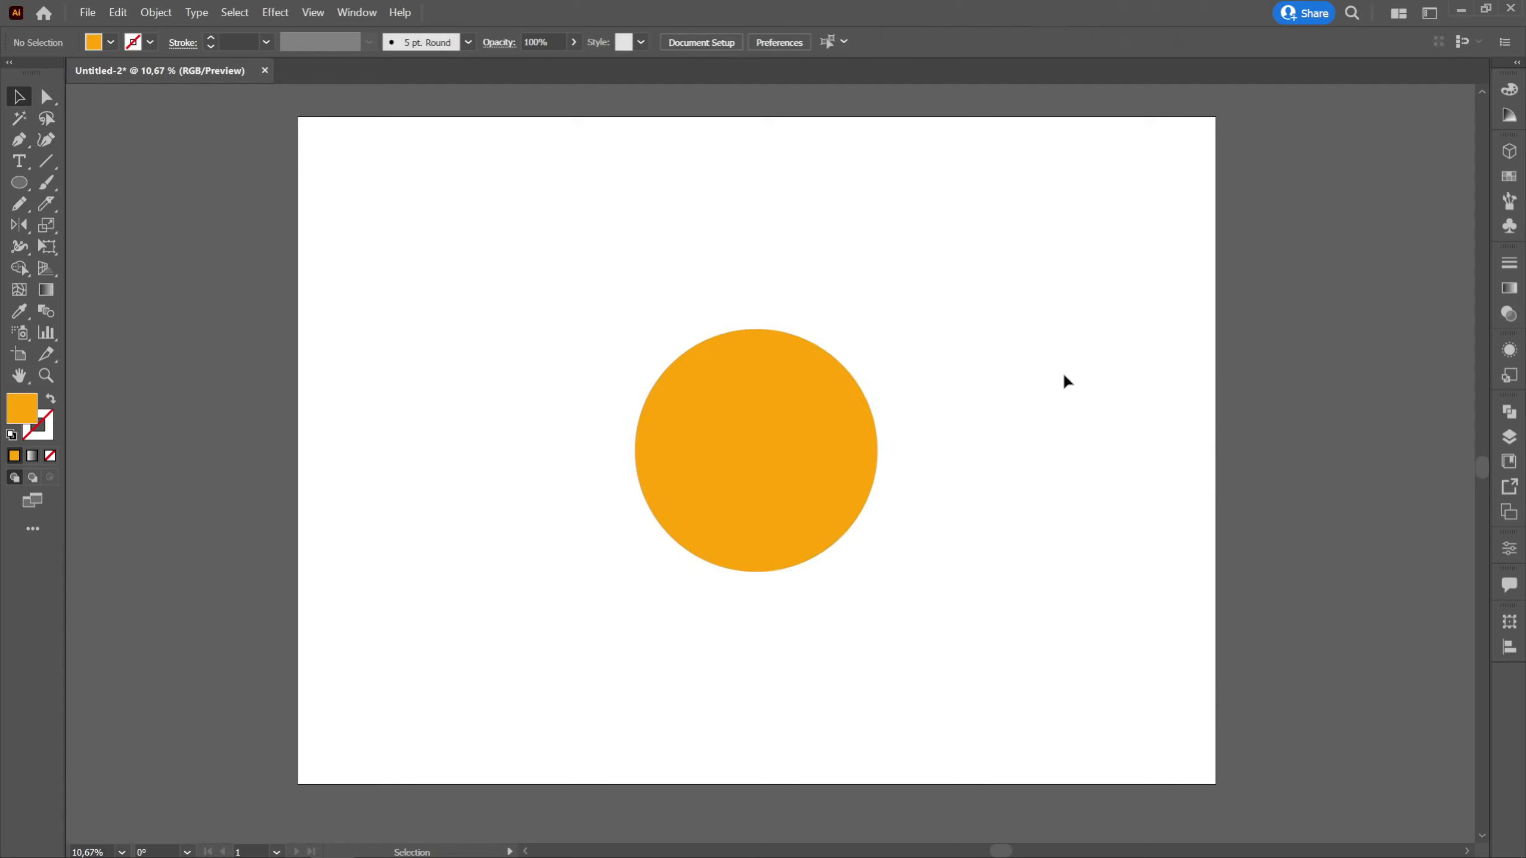
# Place a slightly smaller copy of the circle to the right with a -90° linear gradient
pyautogui.keyDown('alt'); pyautogui.keyDown('shift'); pyautogui.moveTo(756, 418); pyautogui.dragTo(1034, 423); pyautogui.keyUp('shift'); pyautogui.keyUp('alt')
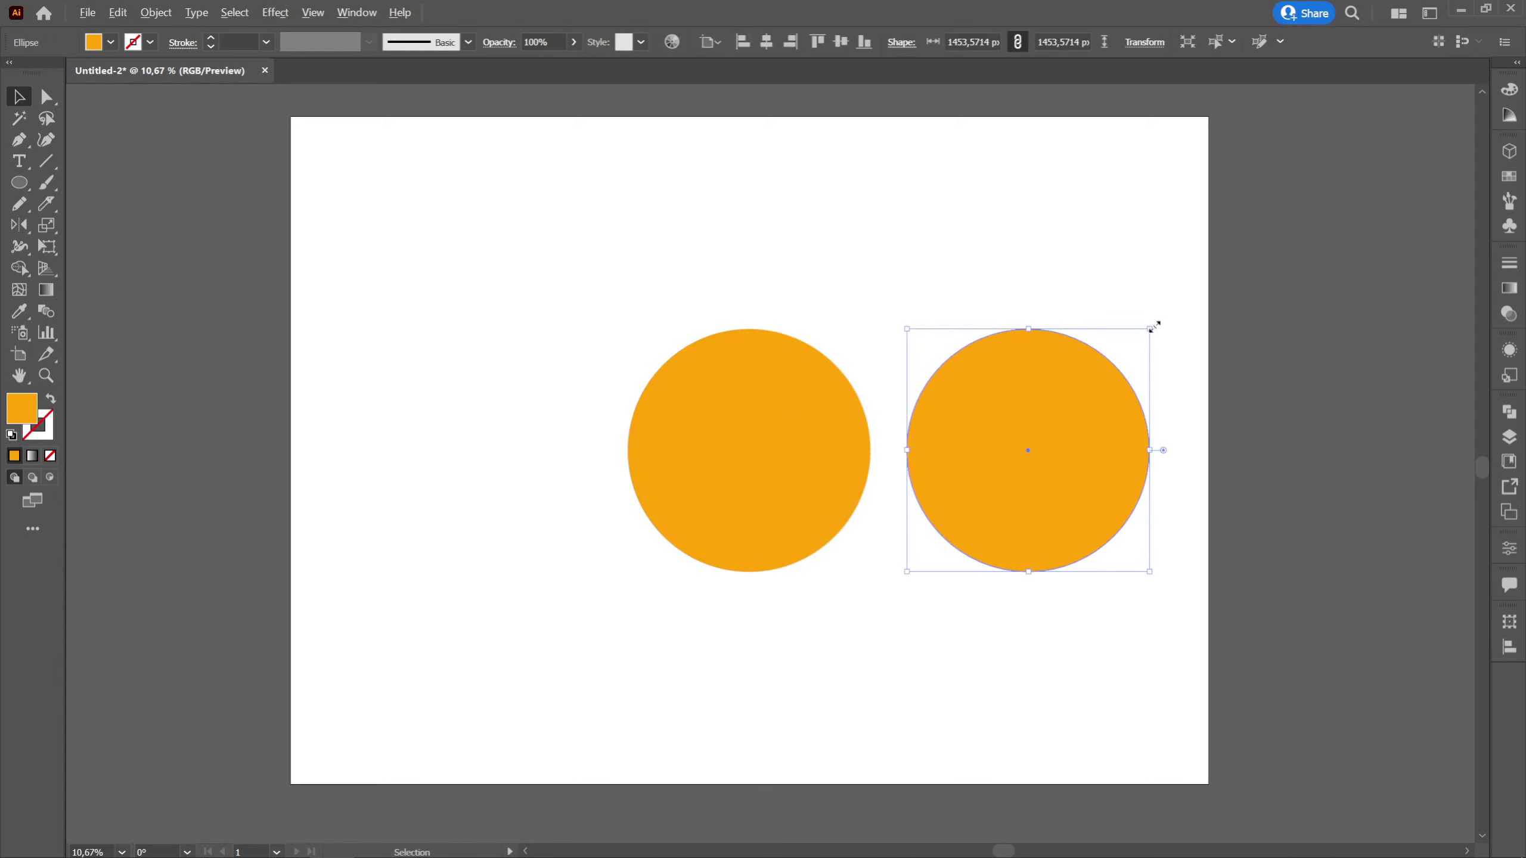
pyautogui.keyDown('alt'); pyautogui.keyDown('shift'); pyautogui.moveTo(1151, 328); pyautogui.dragTo(1141, 338); pyautogui.keyUp('shift'); pyautogui.keyUp('alt')
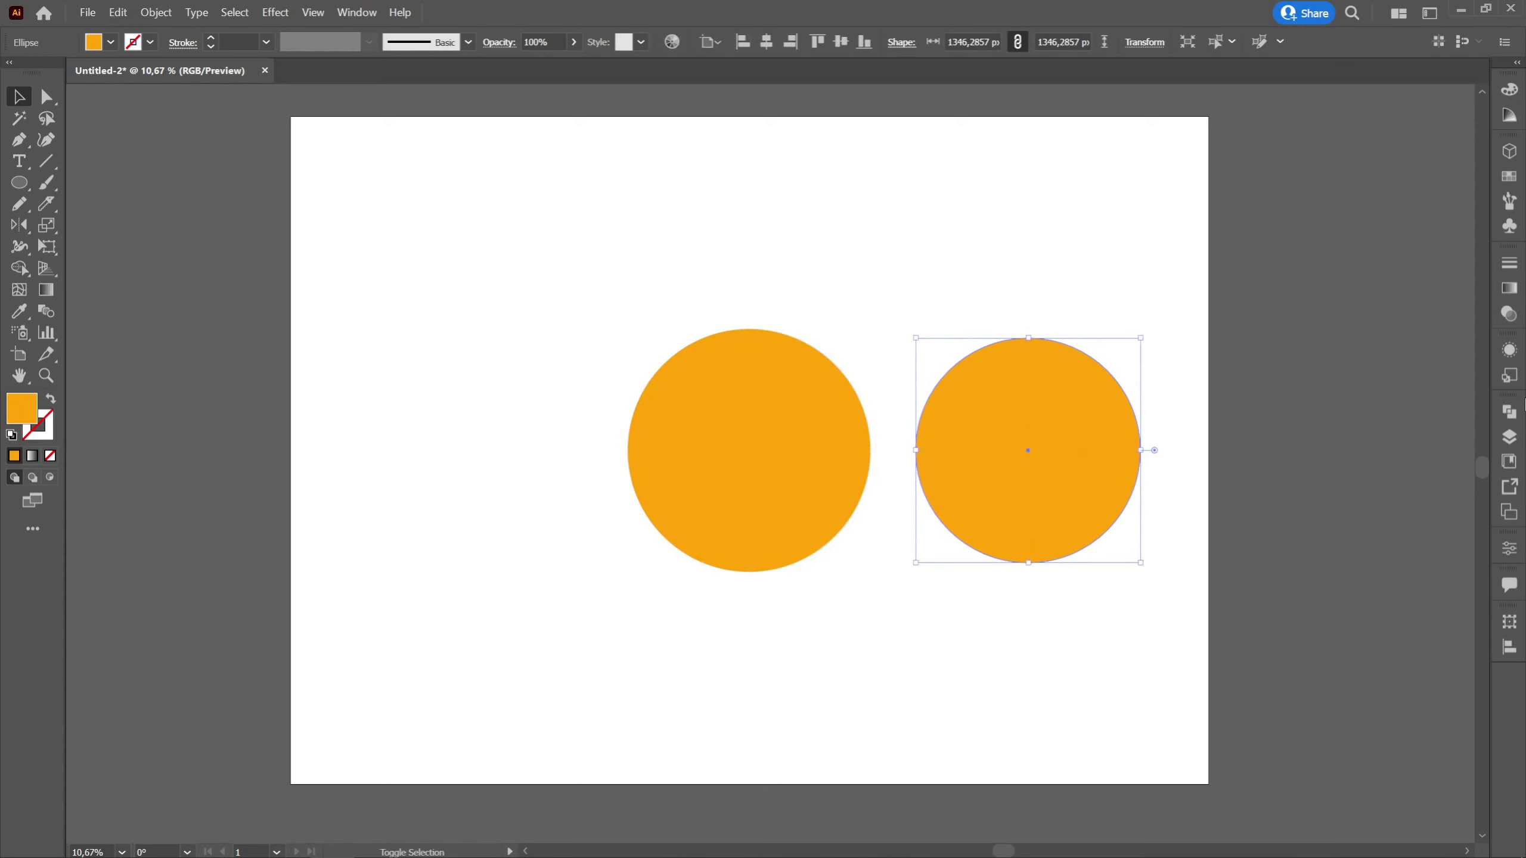
pyautogui.click(1509, 288)
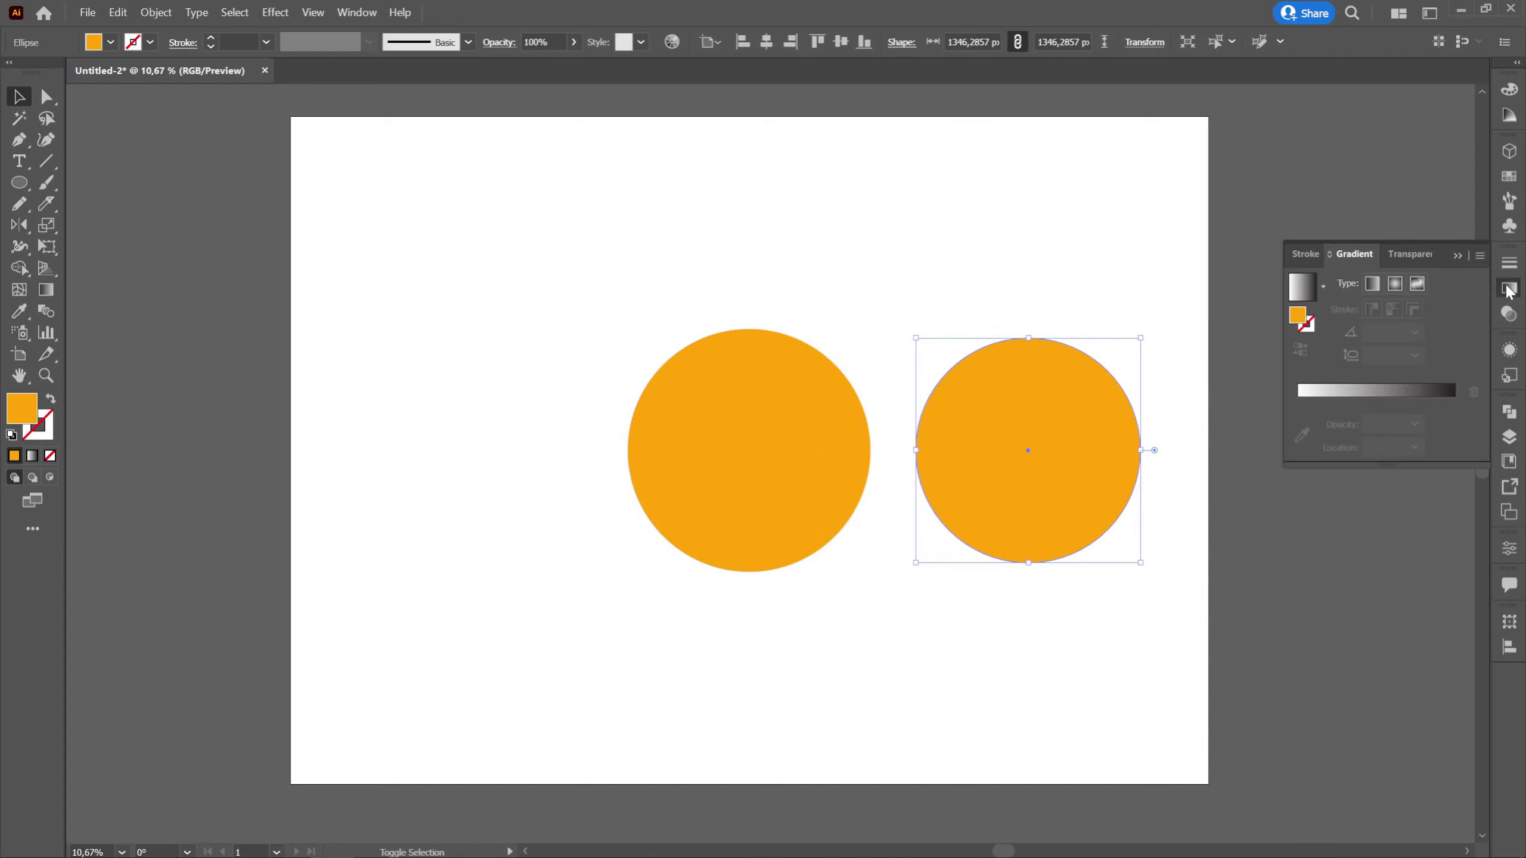
pyautogui.click(1403, 398)
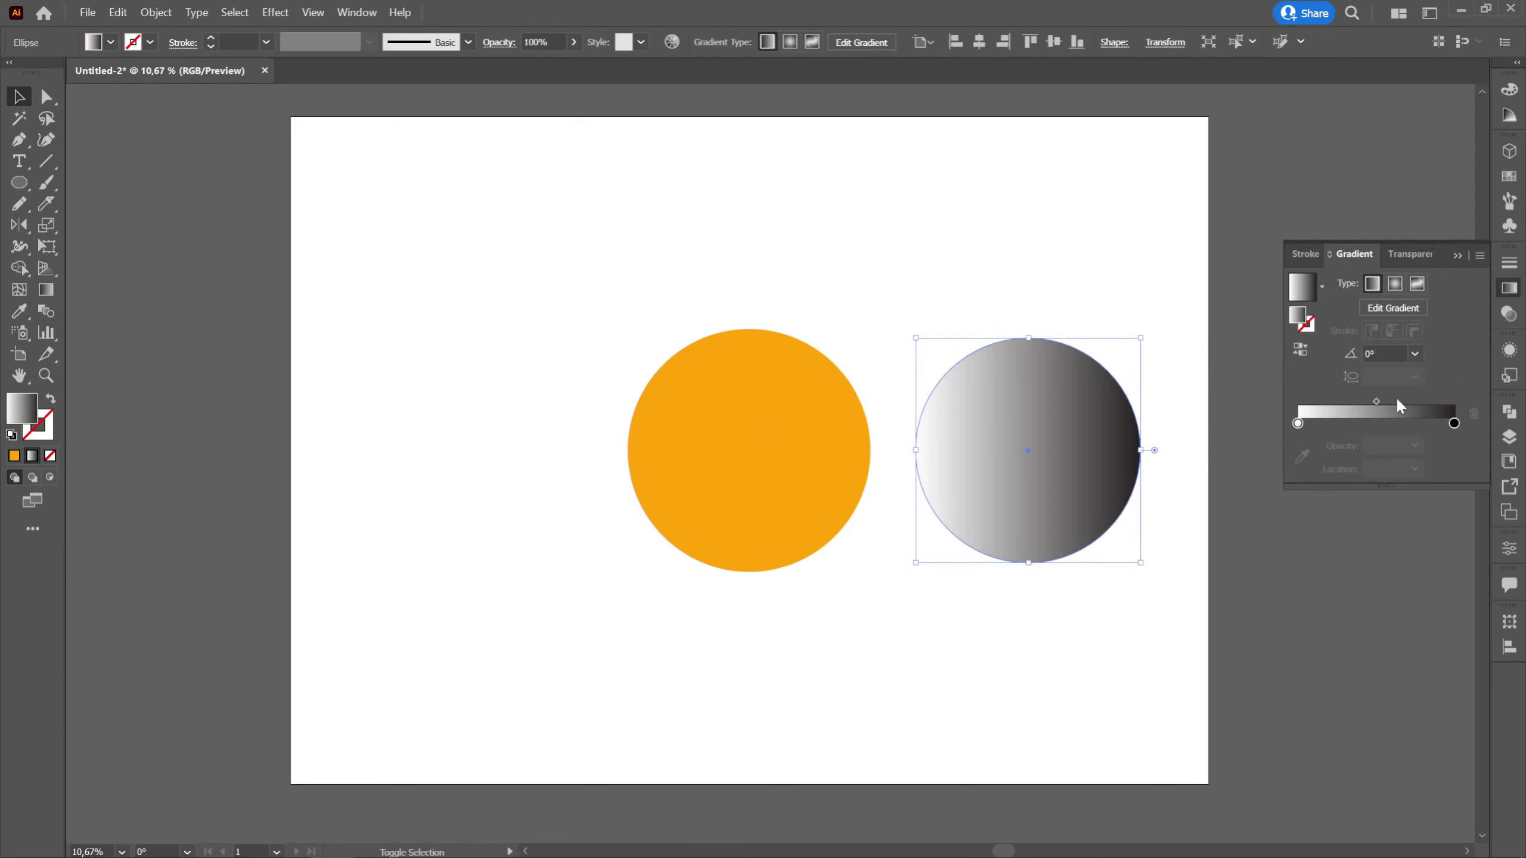
pyautogui.click(1415, 353)
pyautogui.click(1443, 619)
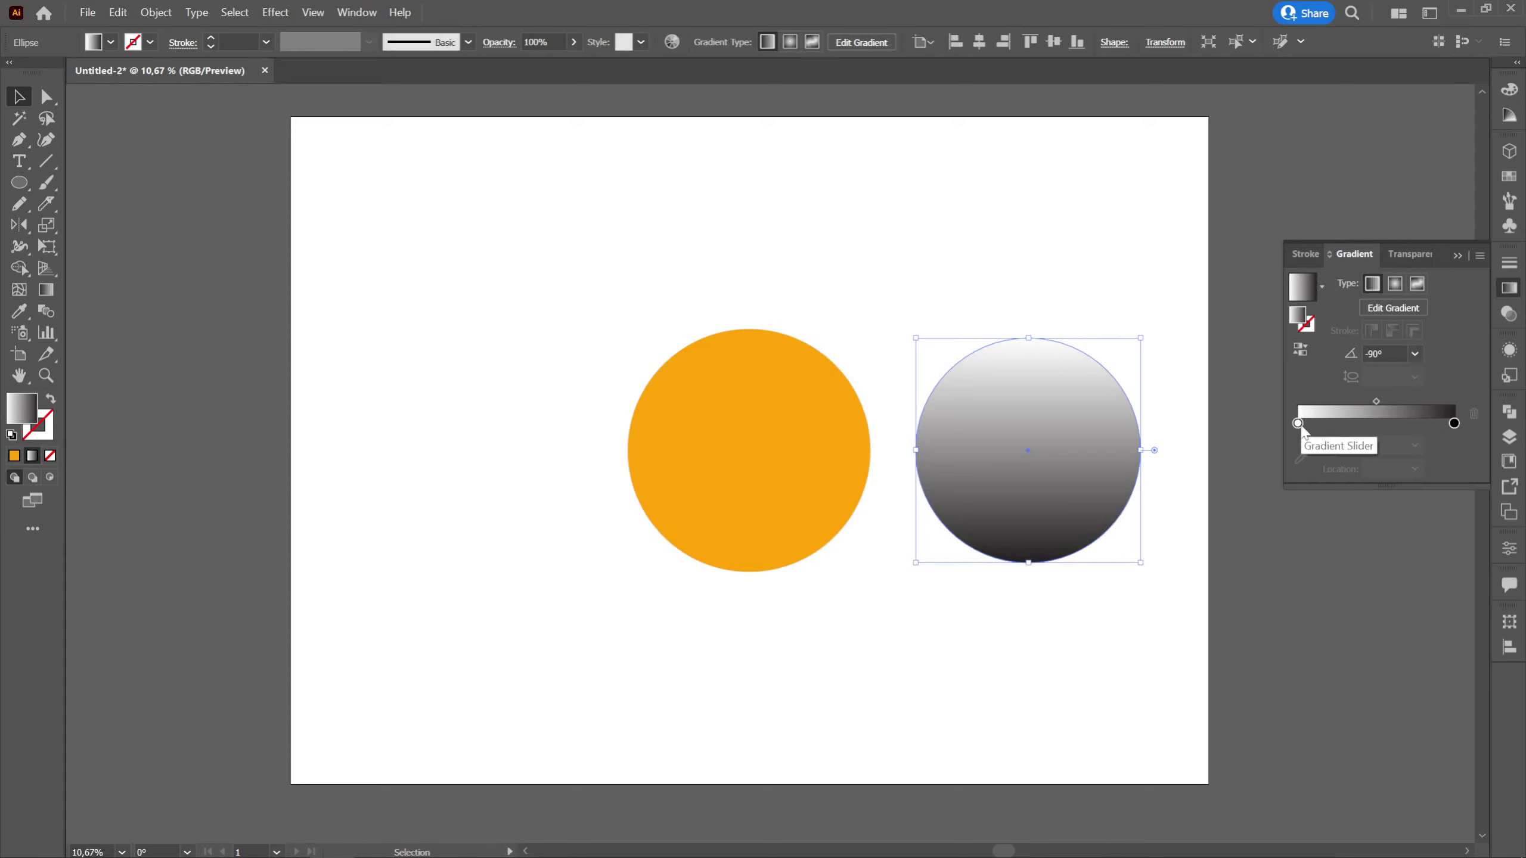
# Set the gradient's dark end stop to burgundy 631E2D
pyautogui.click(1454, 423)
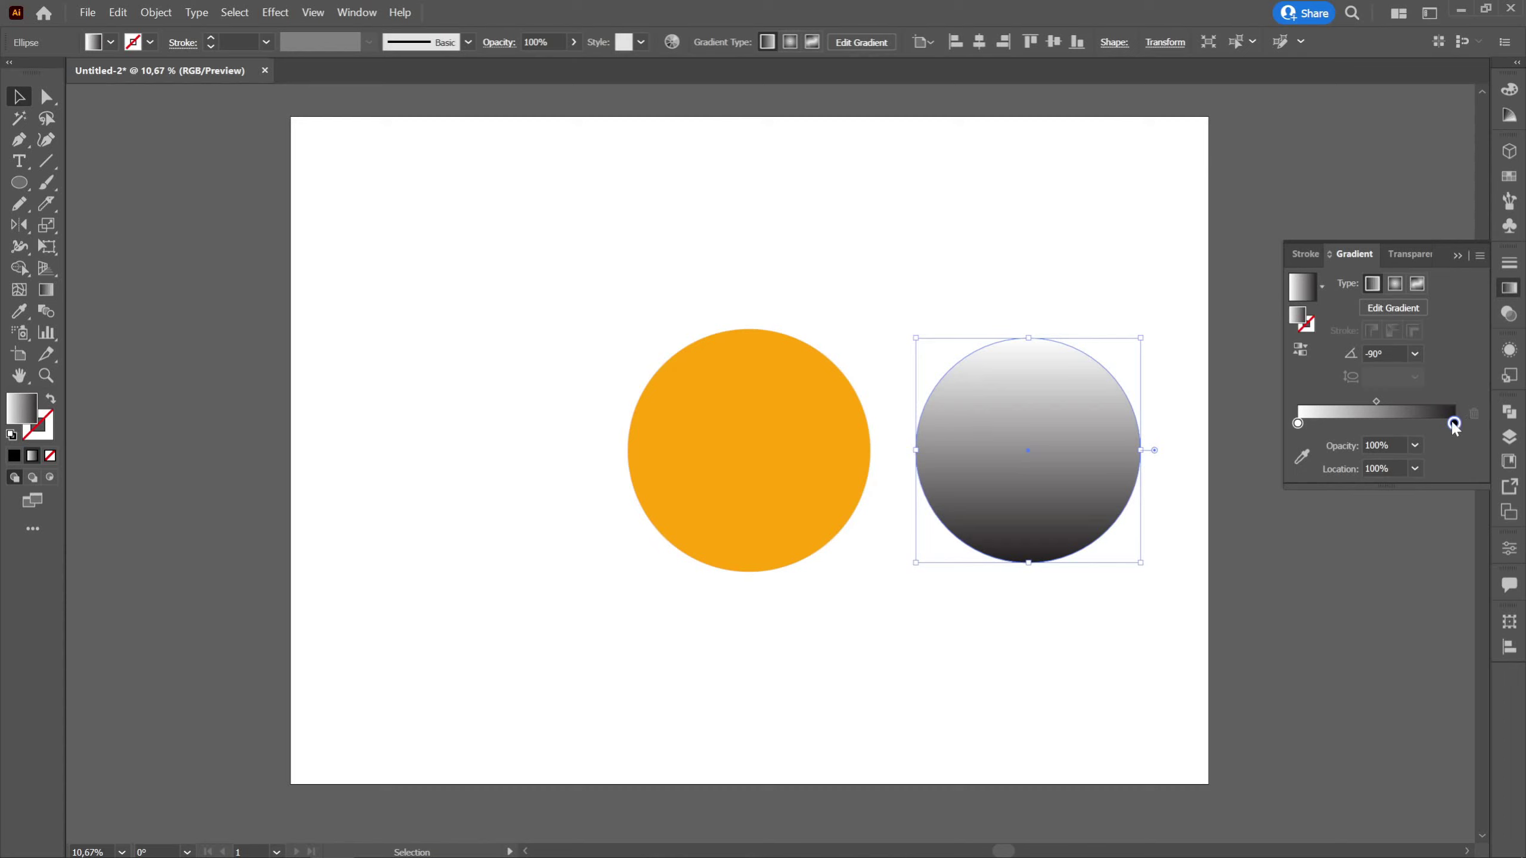
pyautogui.doubleClick(1454, 423)
pyautogui.click(1224, 518)
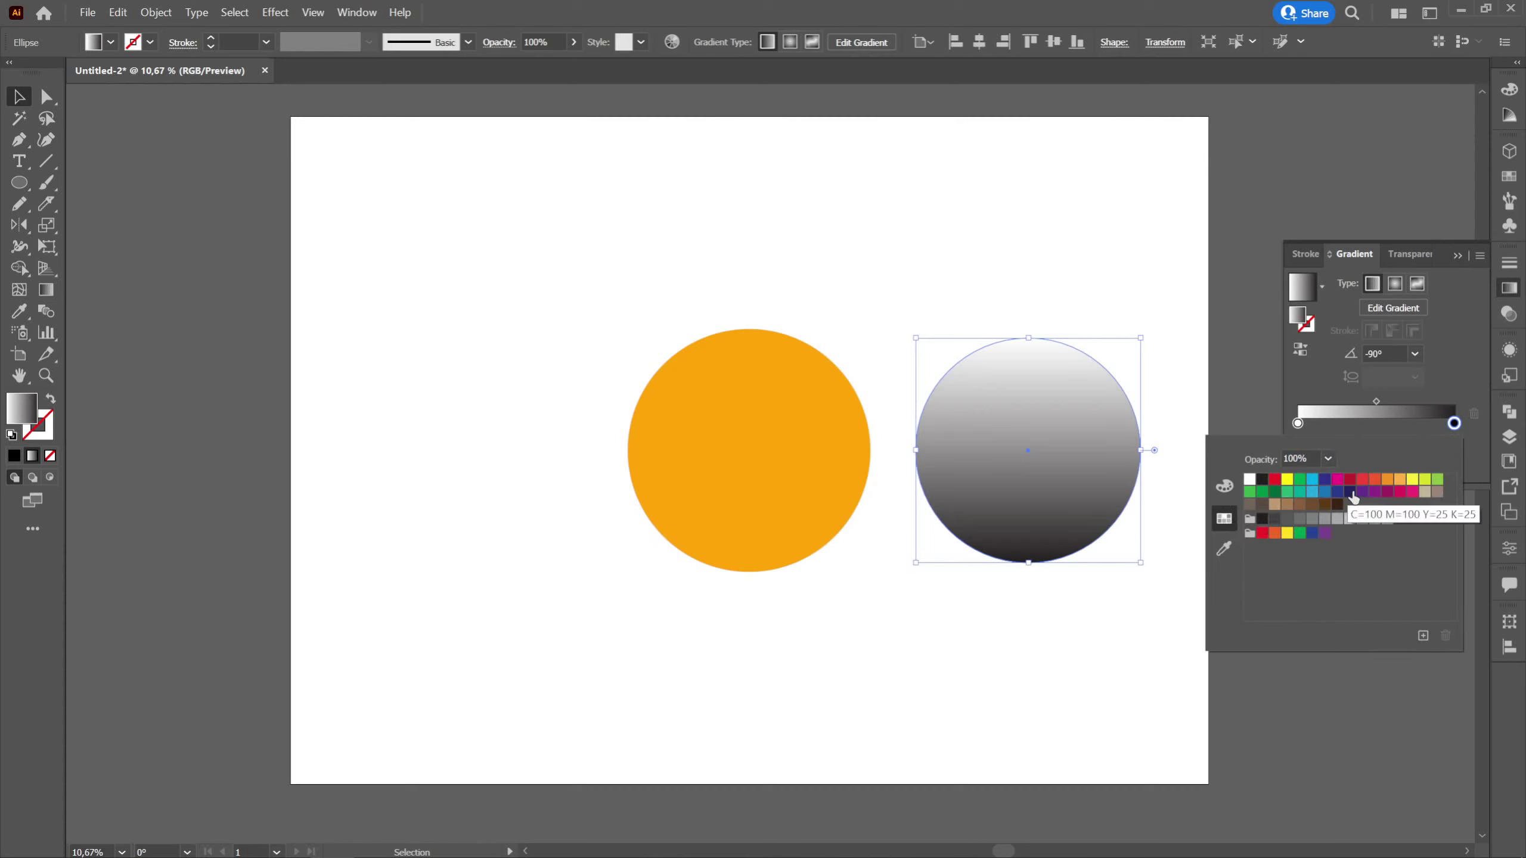
pyautogui.click(1350, 480)
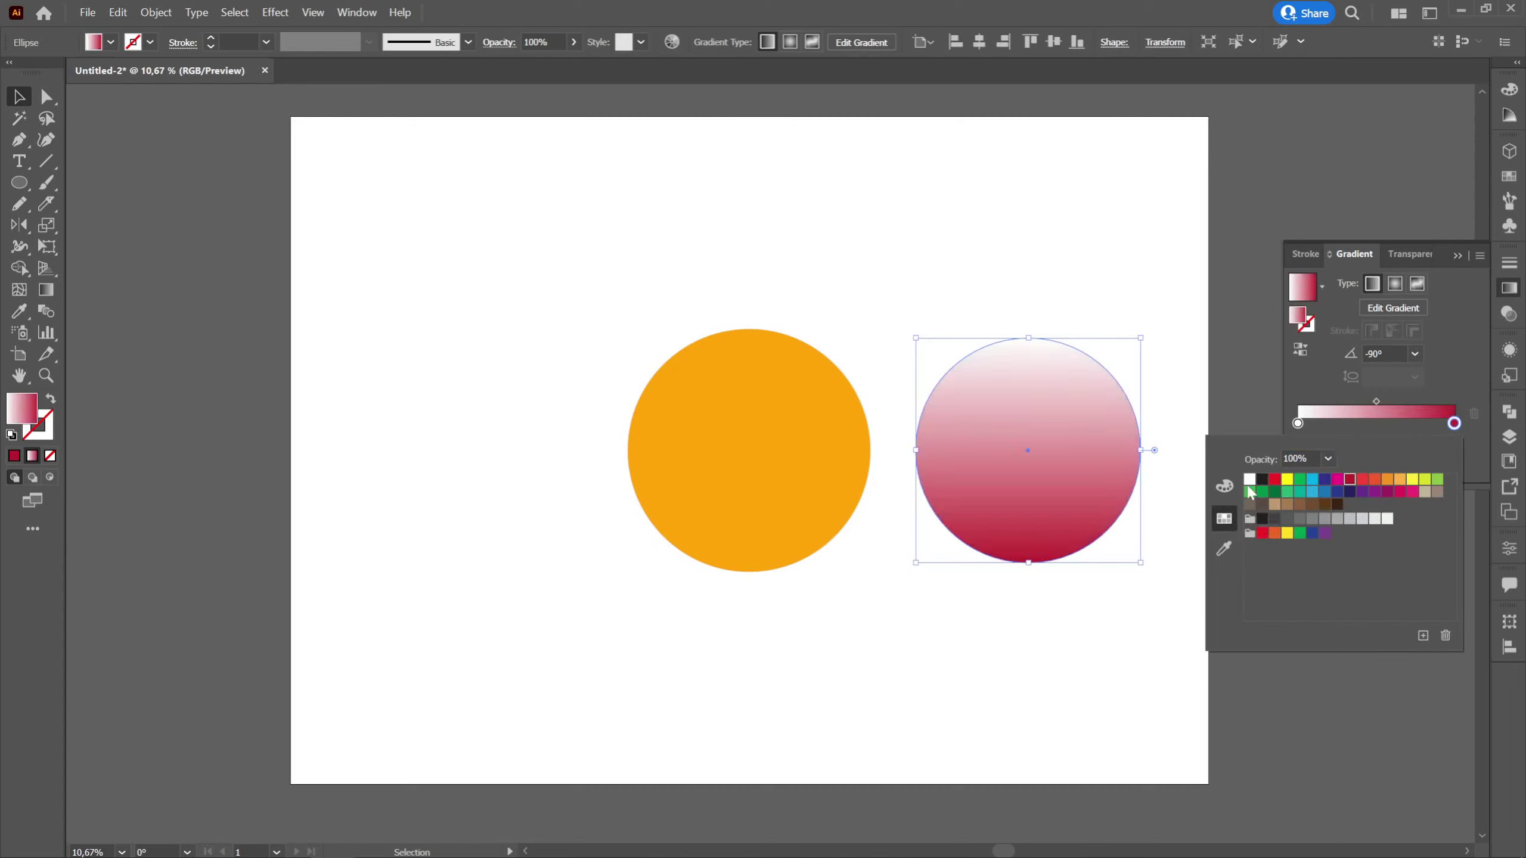
pyautogui.click(1225, 486)
pyautogui.click(1348, 489)
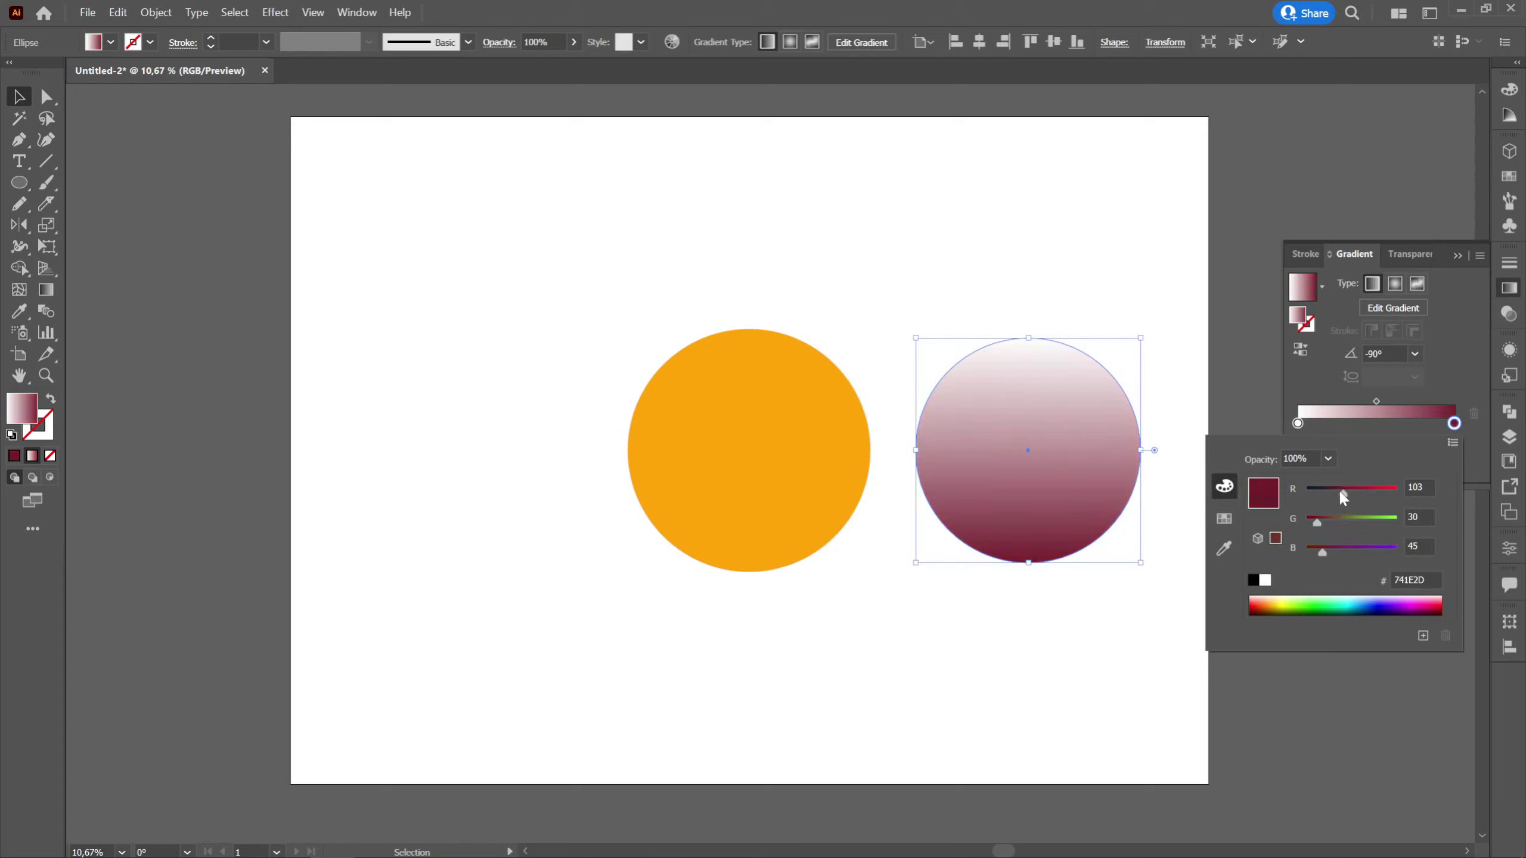
pyautogui.click(1340, 493)
pyautogui.press('Escape')
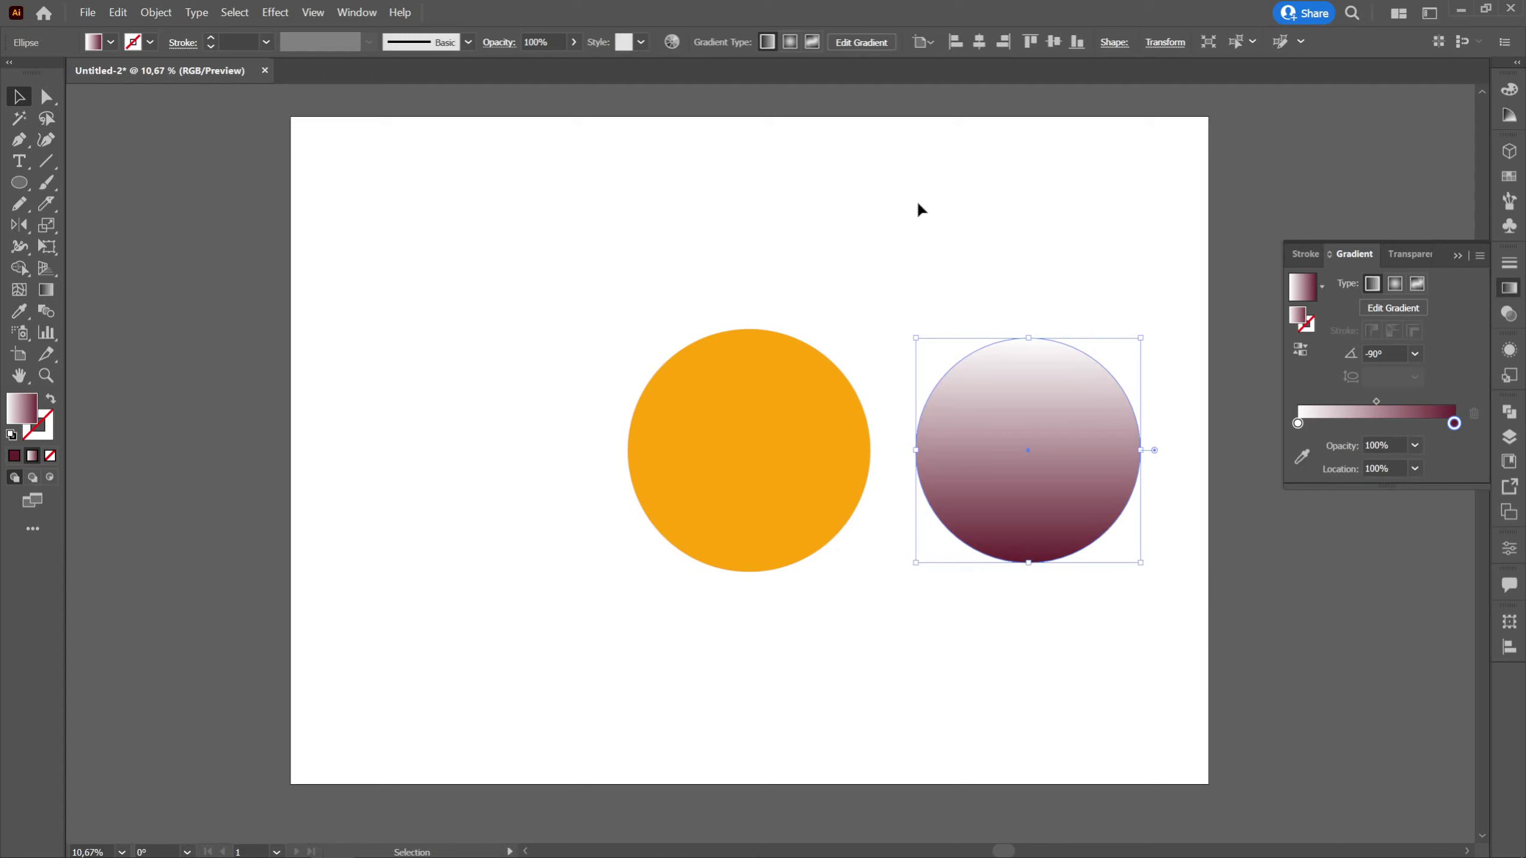
pyautogui.doubleClick(1455, 424)
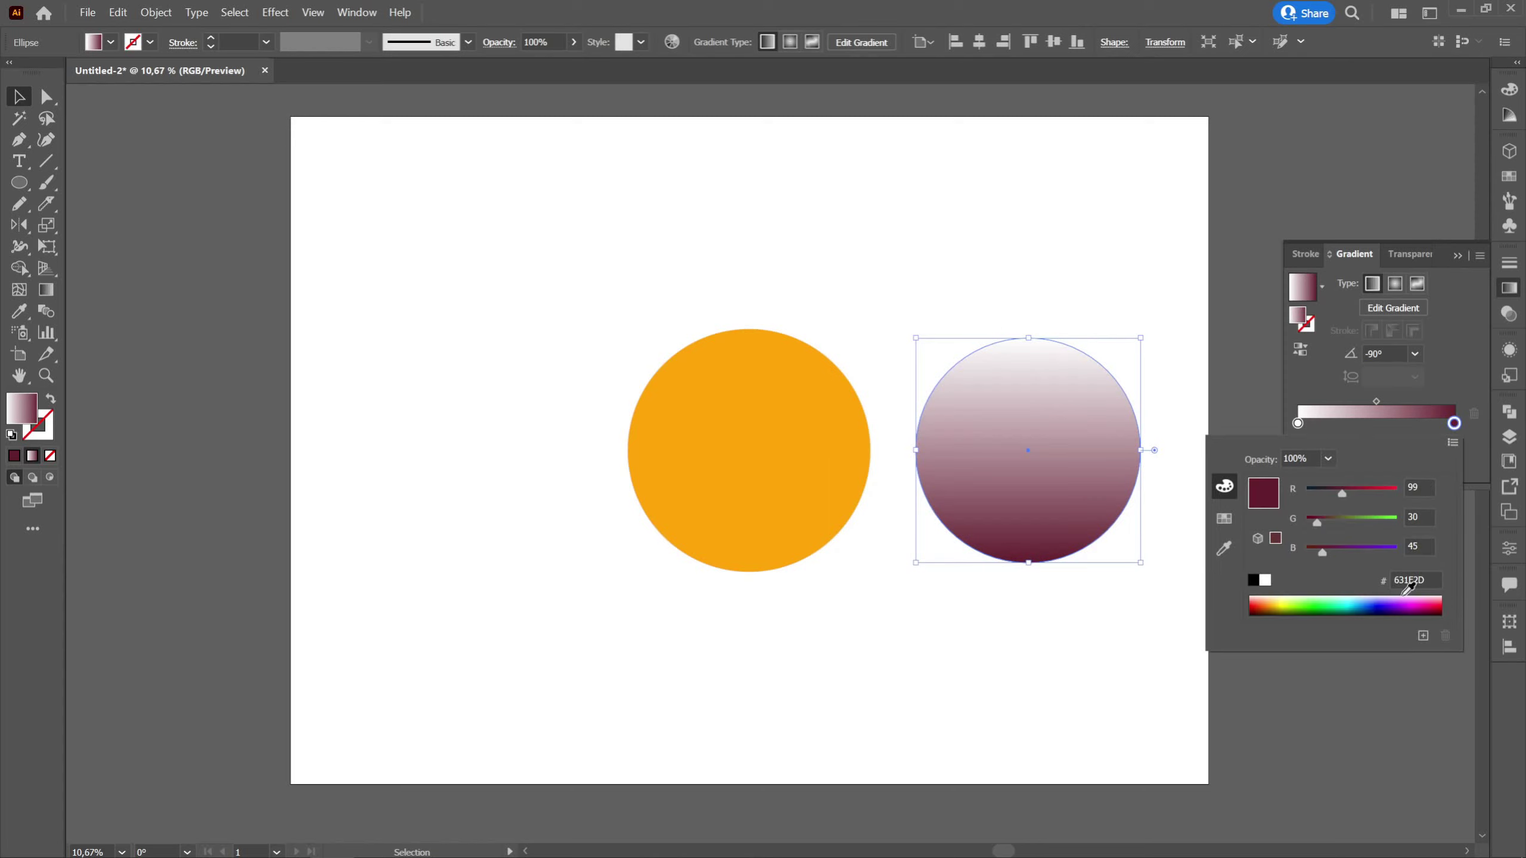
pyautogui.click(1443, 389)
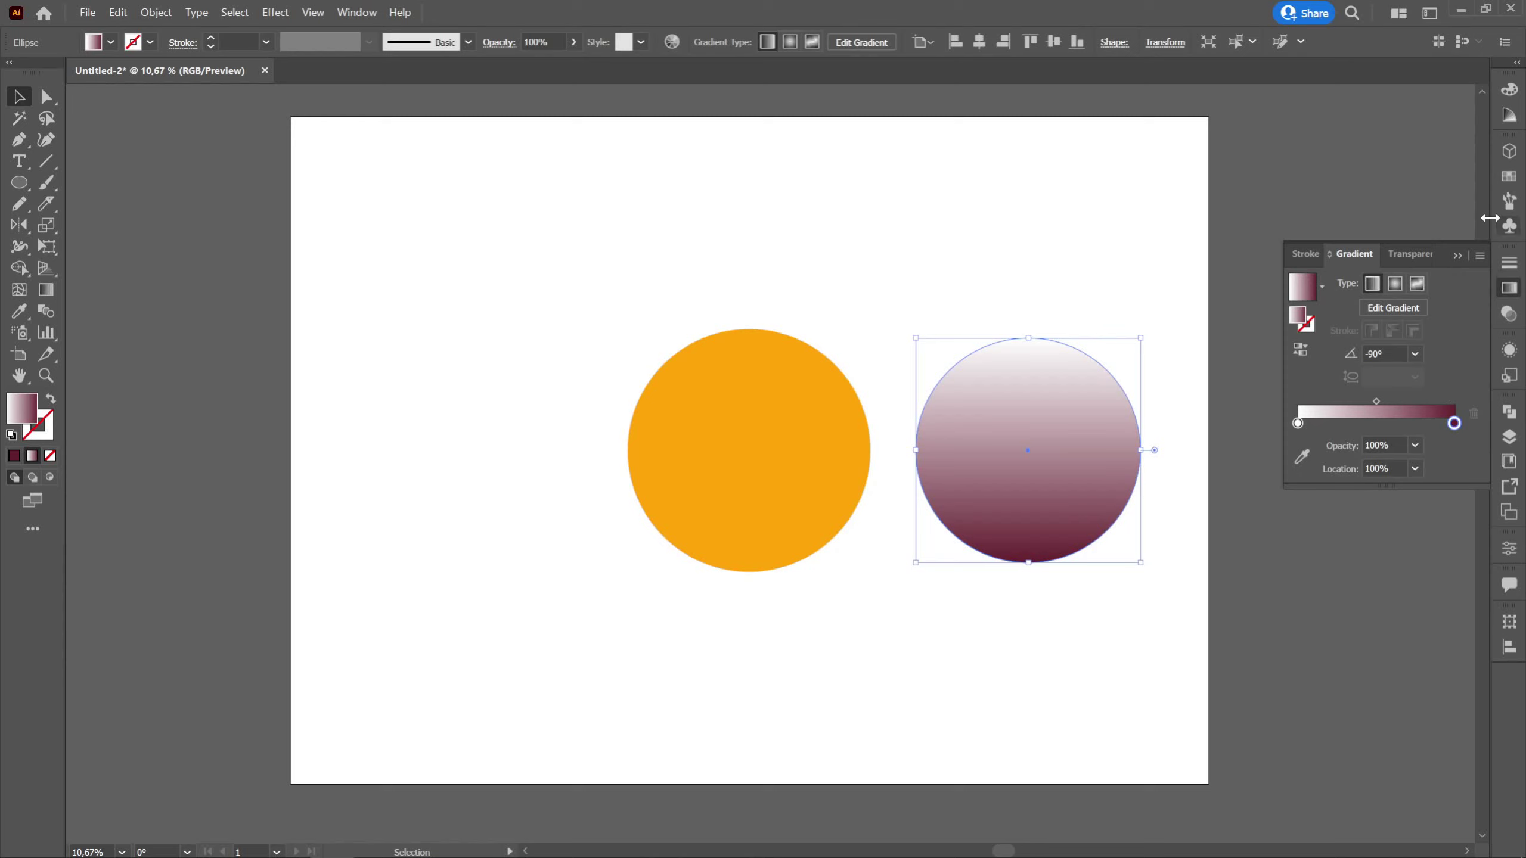
# Set the gradient circle's blend mode to Overlay
pyautogui.click(1404, 254)
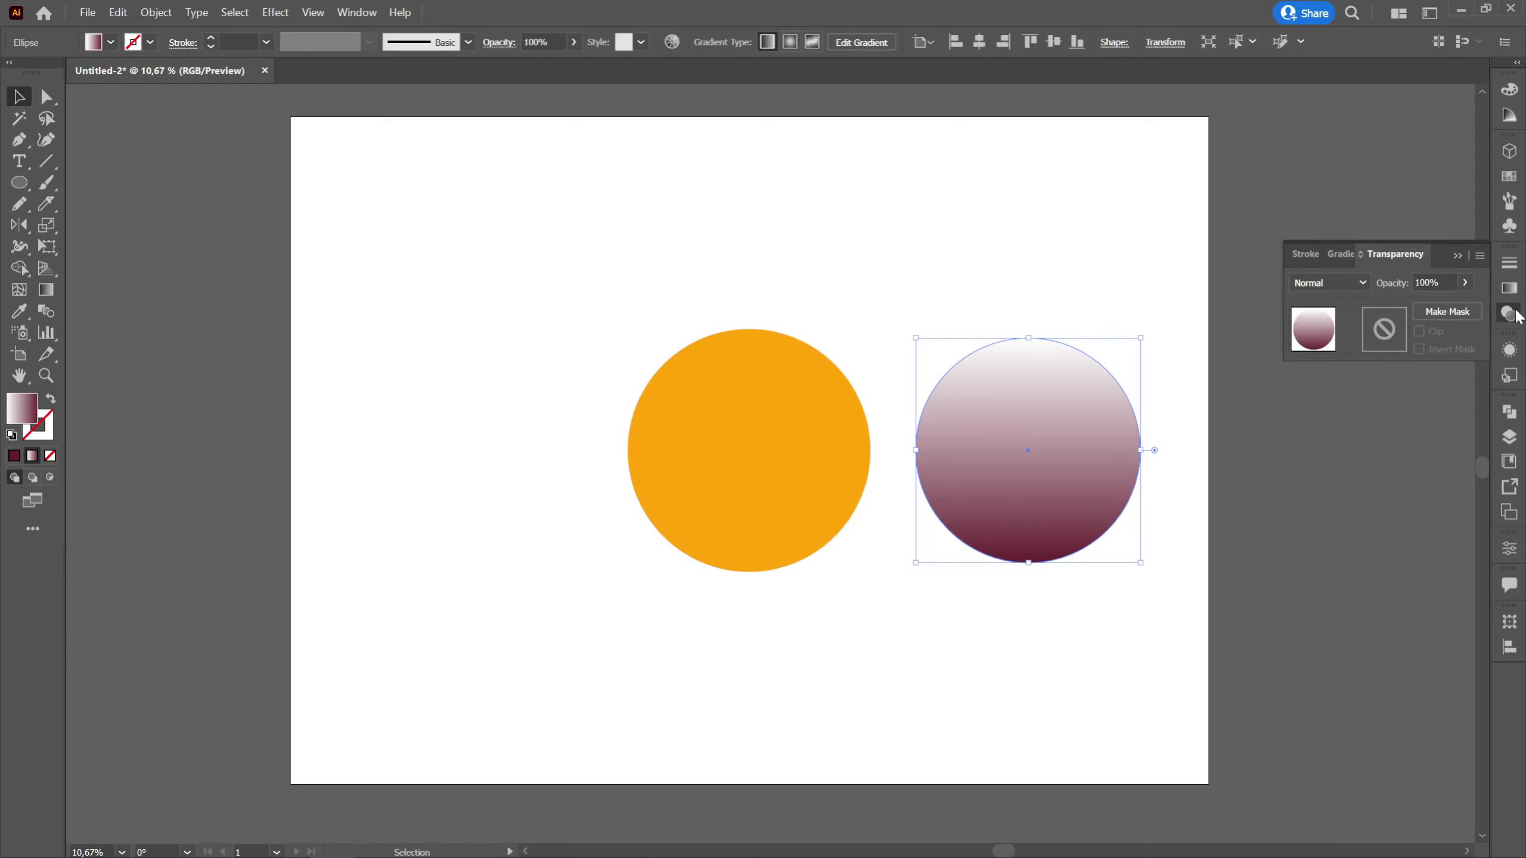
pyautogui.click(1347, 281)
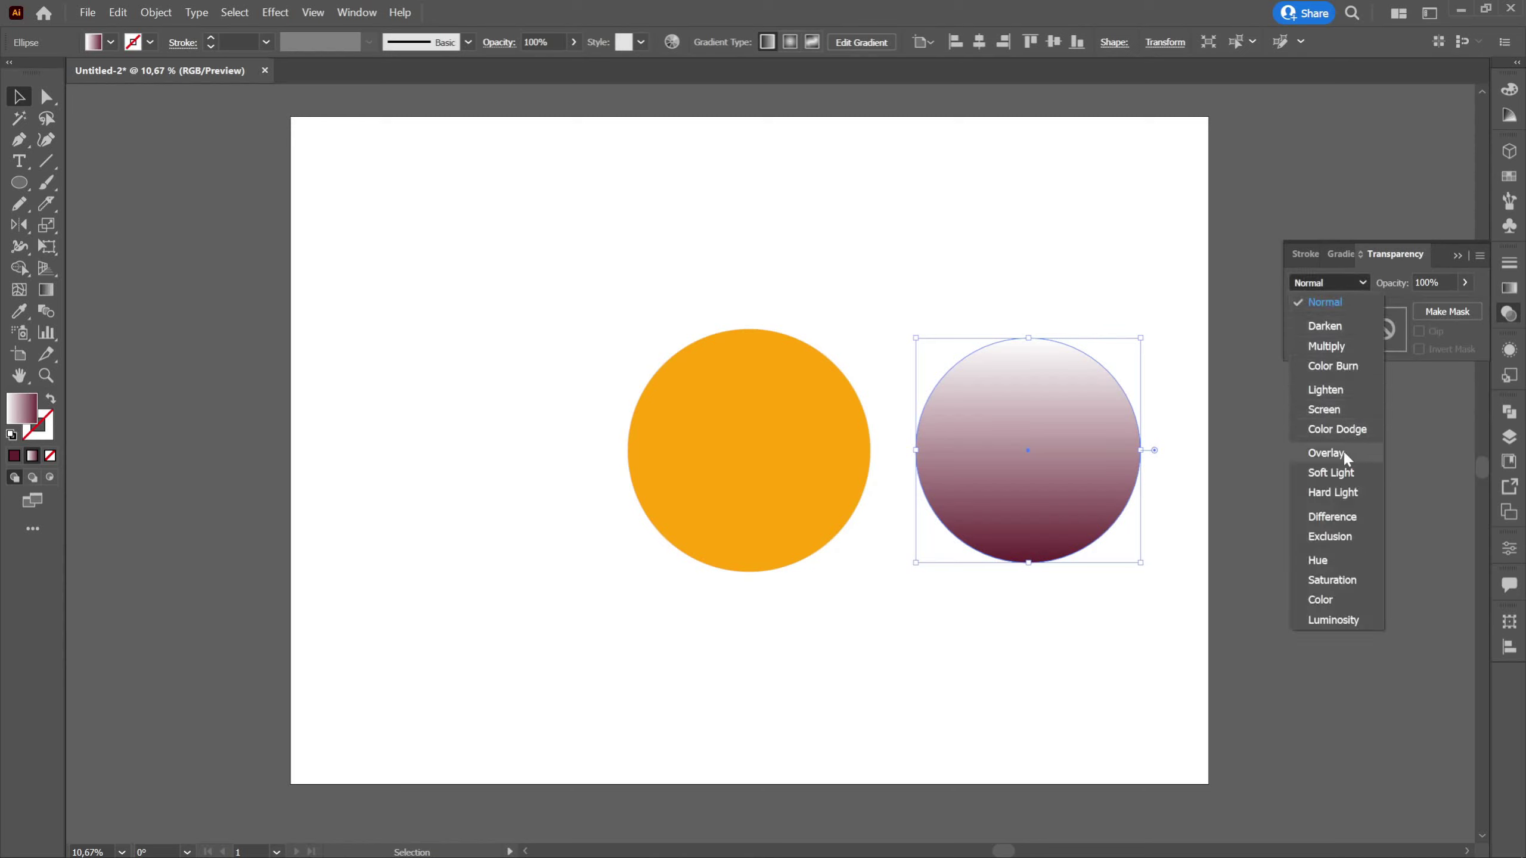
pyautogui.click(1326, 453)
pyautogui.click(1089, 351)
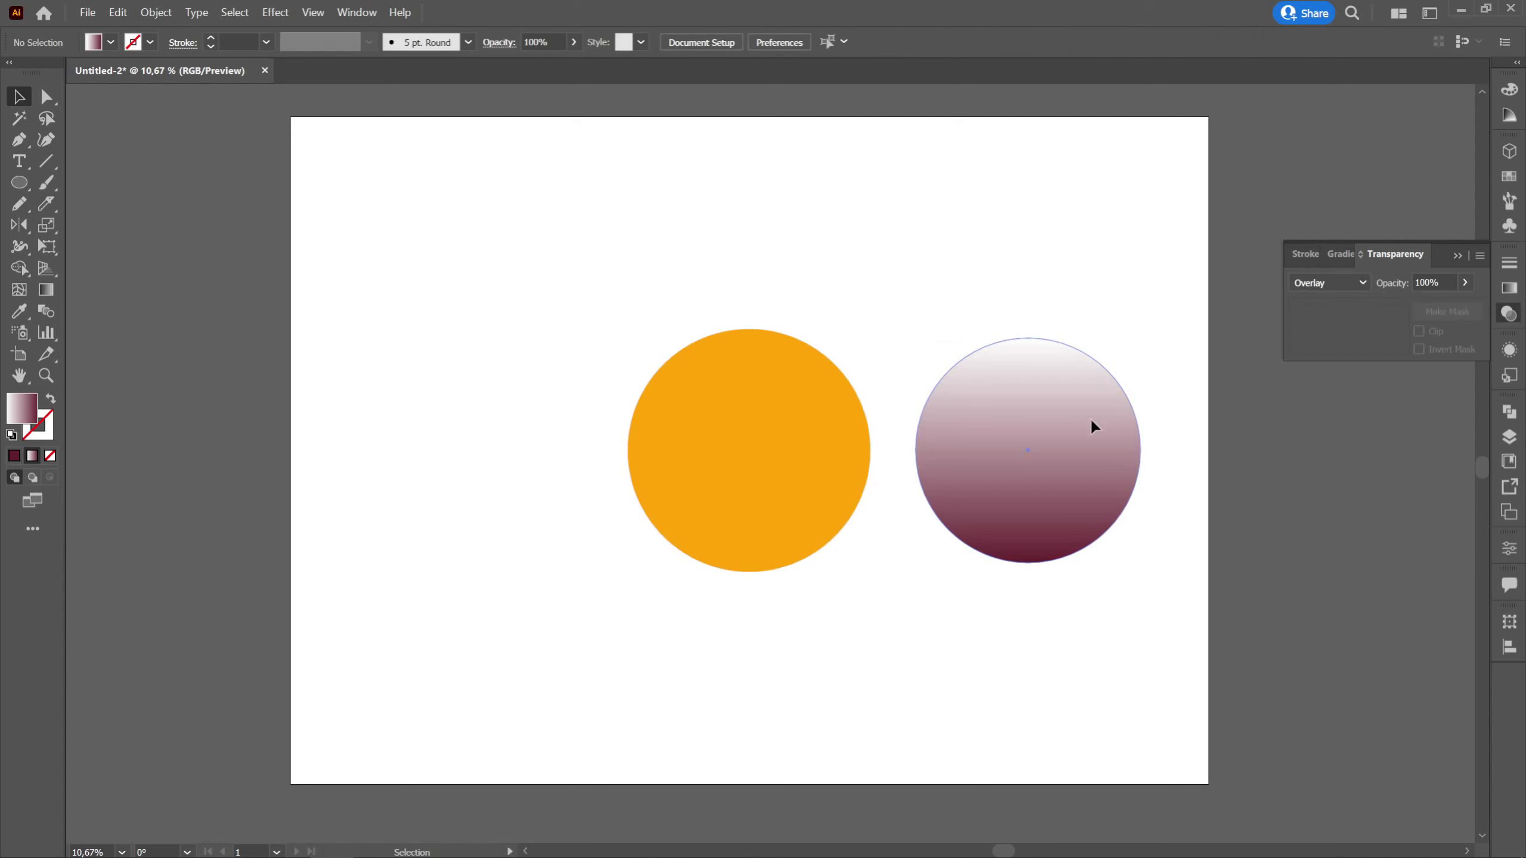
# Move the overlay circle onto the orange one, enlarge it slightly, and copy it right
pyautogui.moveTo(1090, 418); pyautogui.dragTo(809, 422)
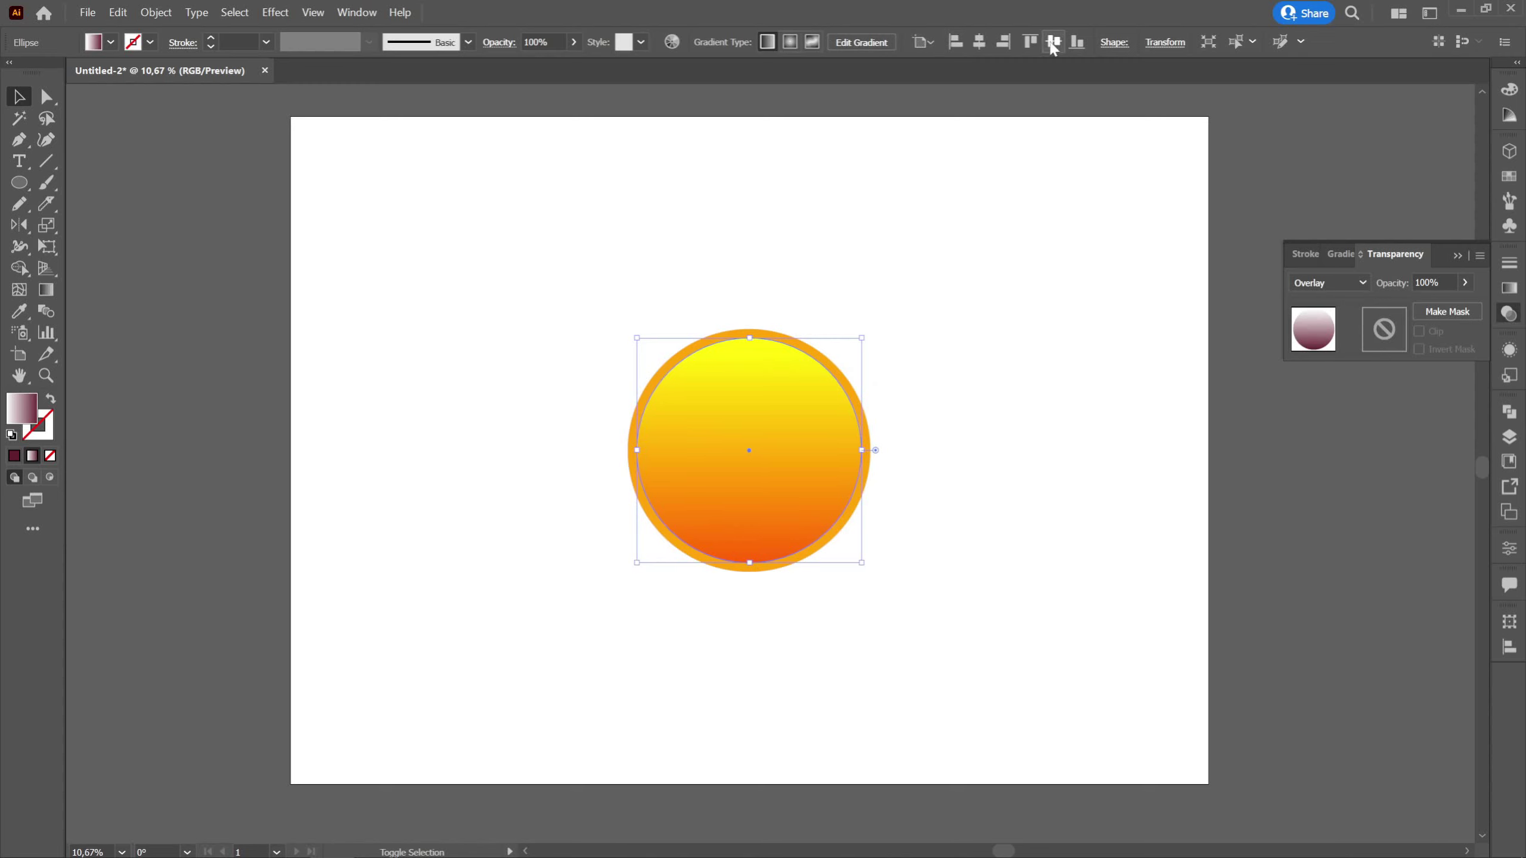
pyautogui.scroll(2, 866, 358)
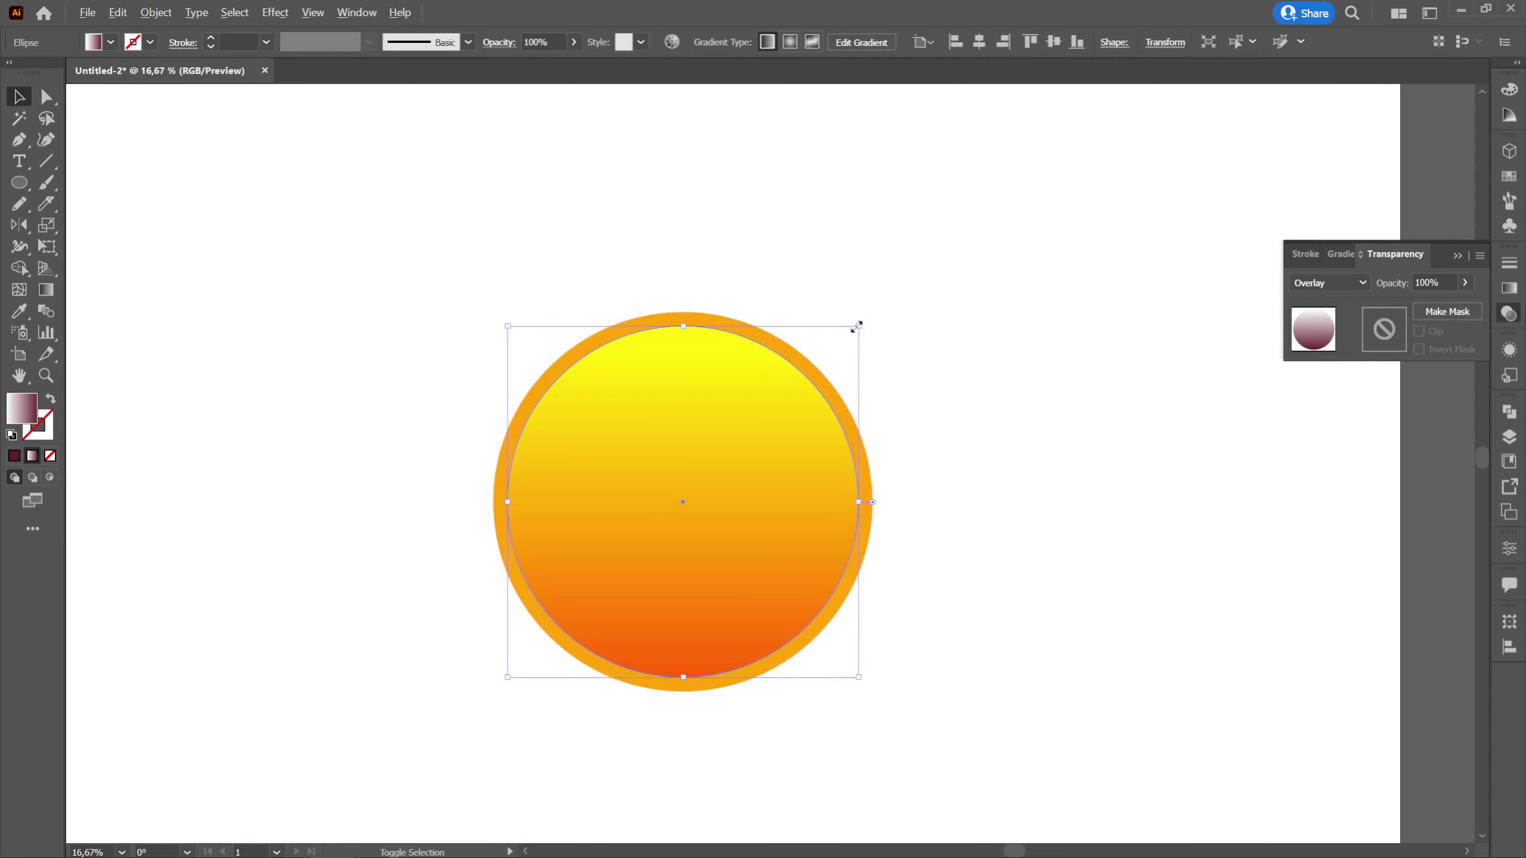
pyautogui.moveTo(860, 327); pyautogui.dragTo(869, 323)
pyautogui.click(963, 321)
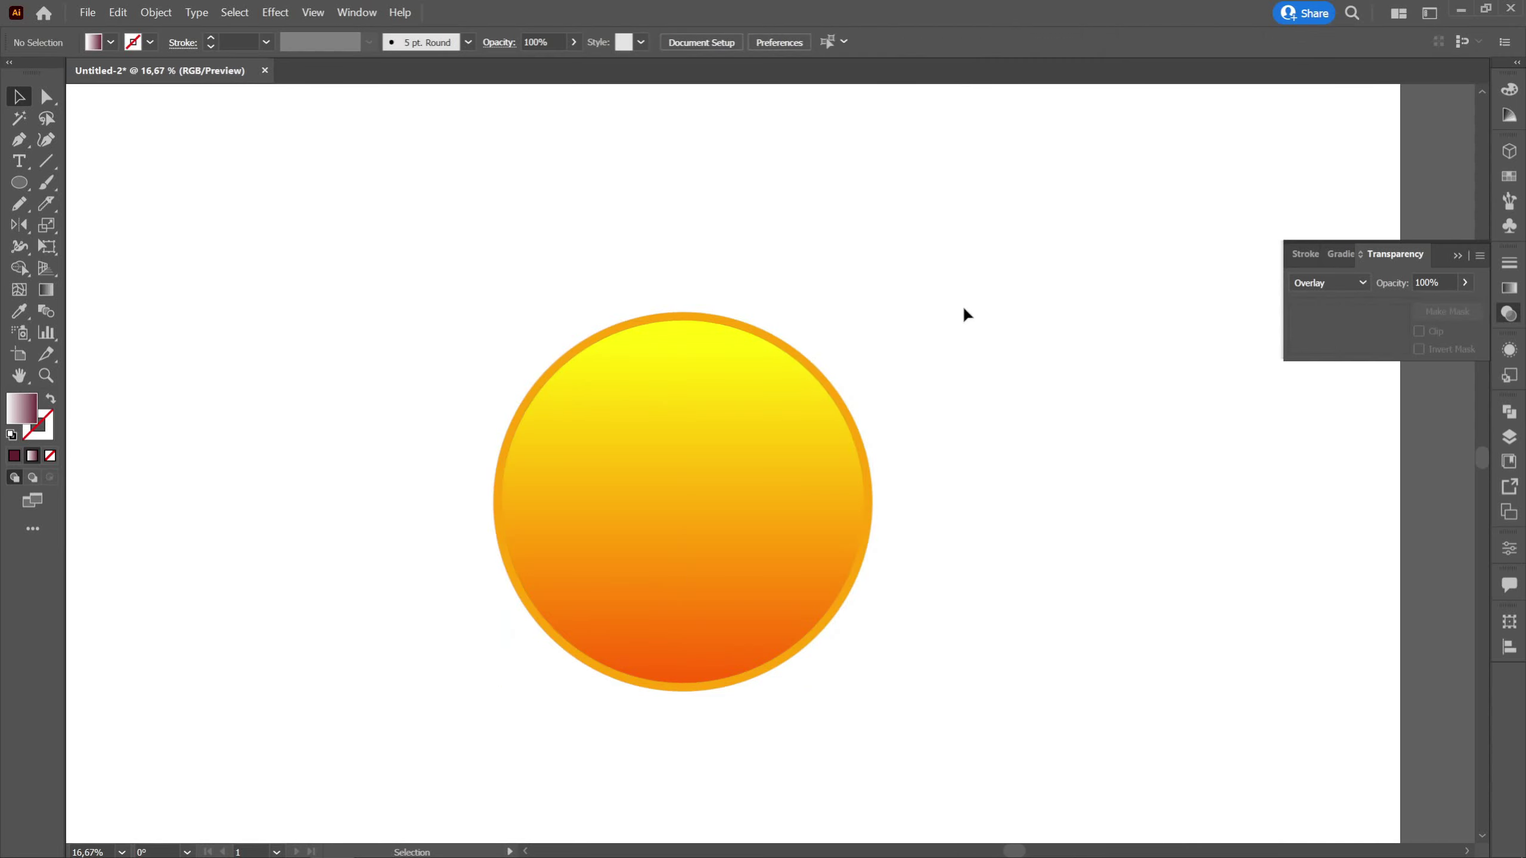
pyautogui.moveTo(987, 306); pyautogui.dragTo(930, 310)
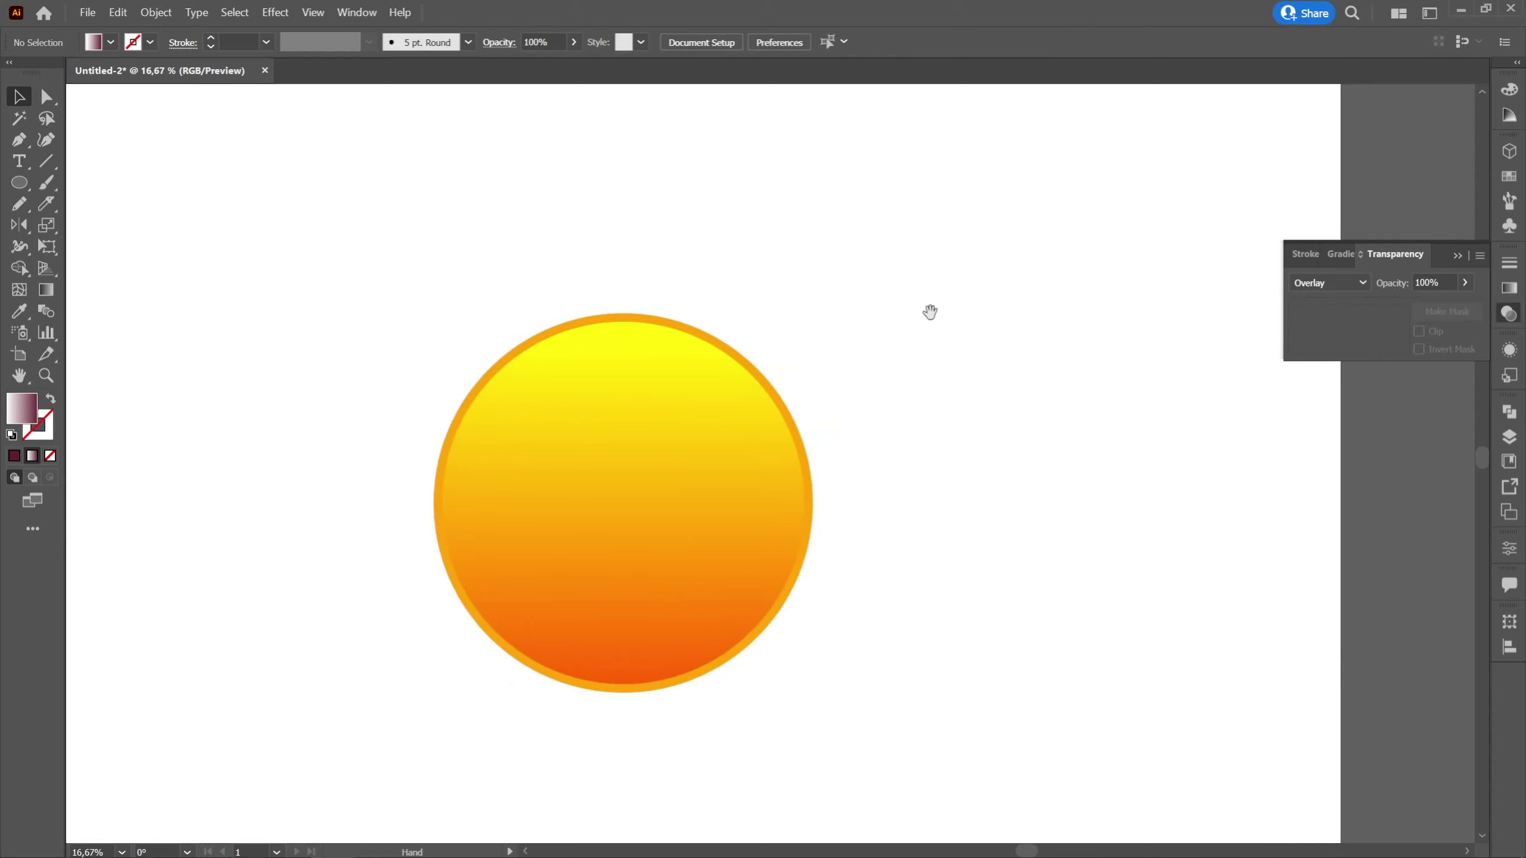
pyautogui.moveTo(669, 424); pyautogui.dragTo(1106, 421)
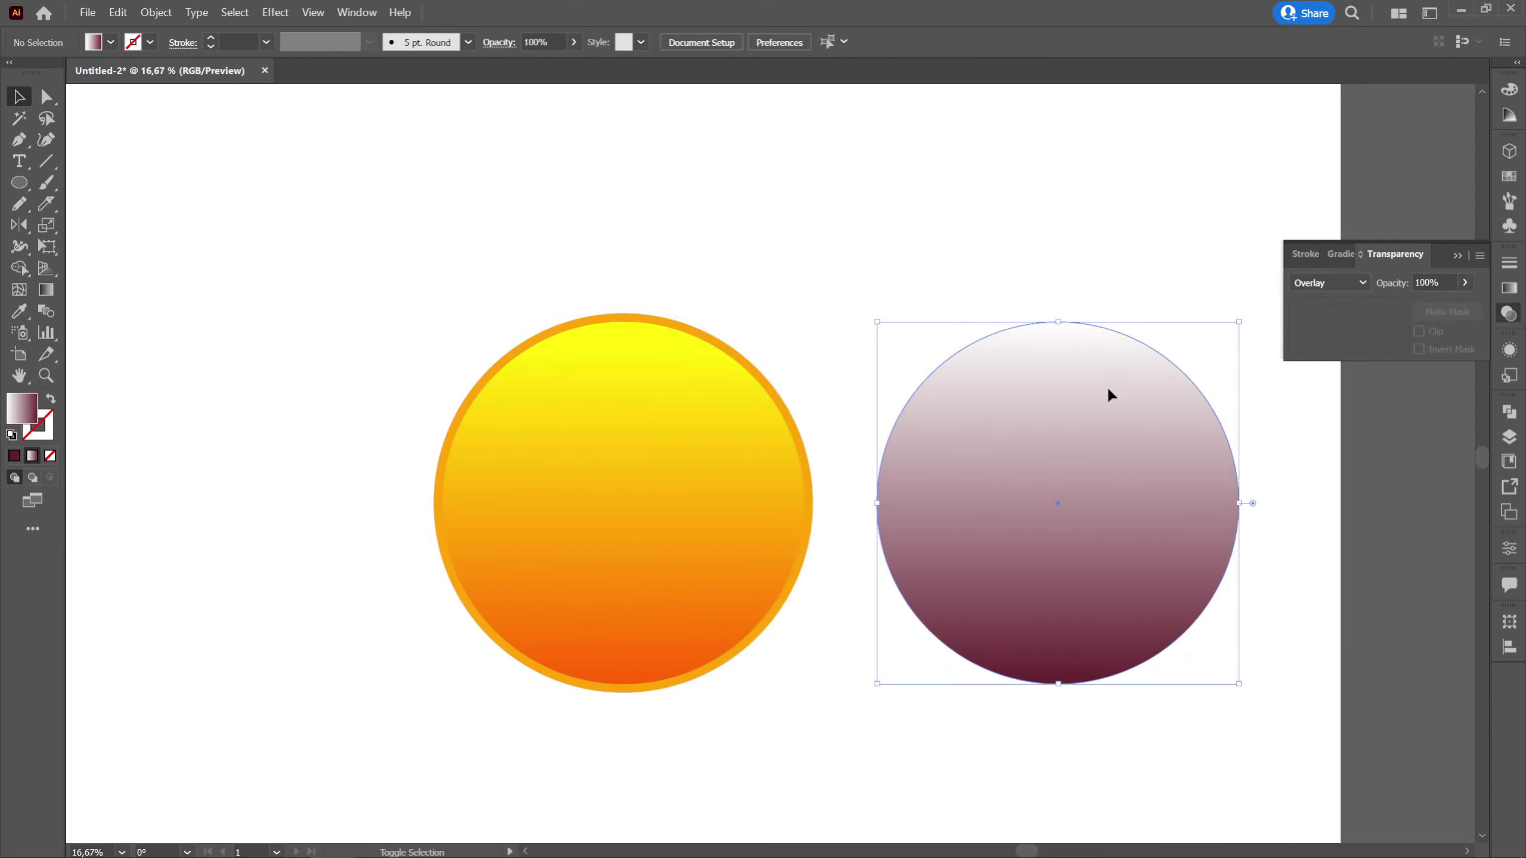
# Turn the circle copy into a white oval highlight at the yolk's top with 54% opacity
pyautogui.press('i')
pyautogui.click(231, 281)
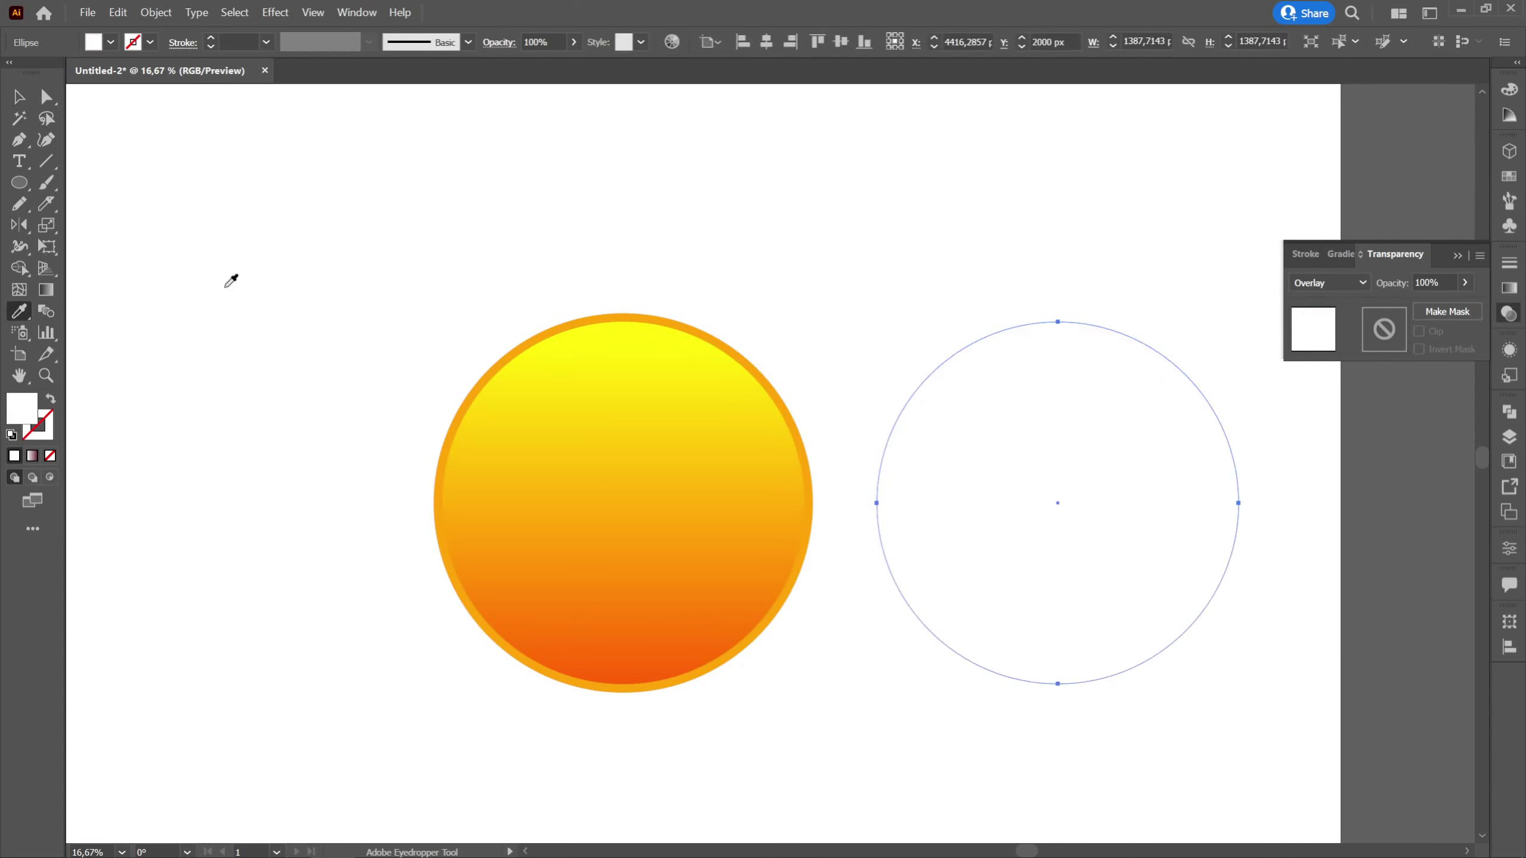
pyautogui.press('v')
pyautogui.moveTo(625, 406); pyautogui.dragTo(726, 473)
pyautogui.scroll(1, 653, 416)
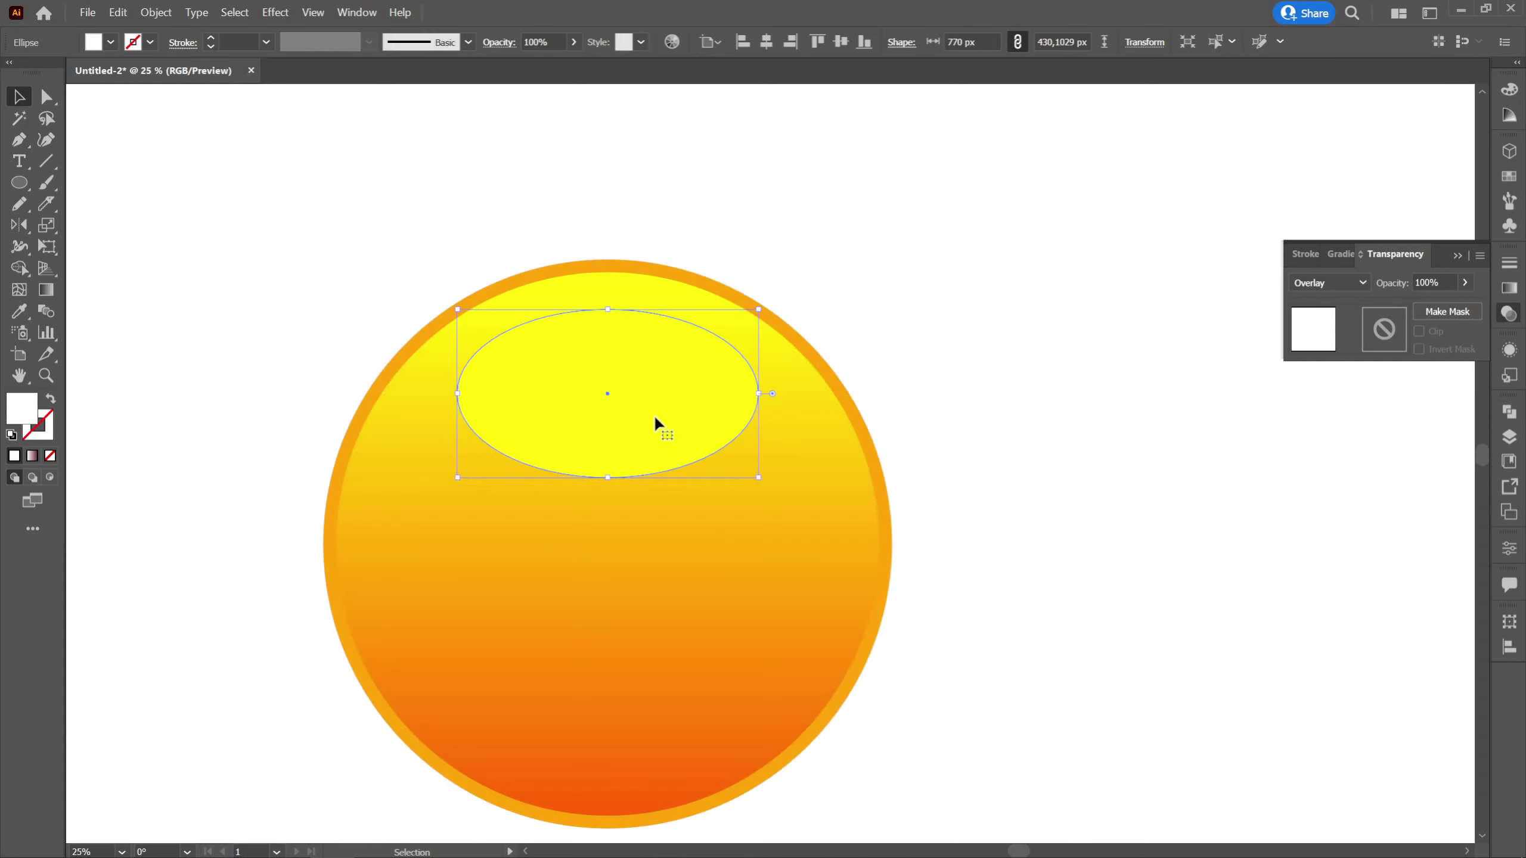
pyautogui.moveTo(653, 416); pyautogui.dragTo(658, 401)
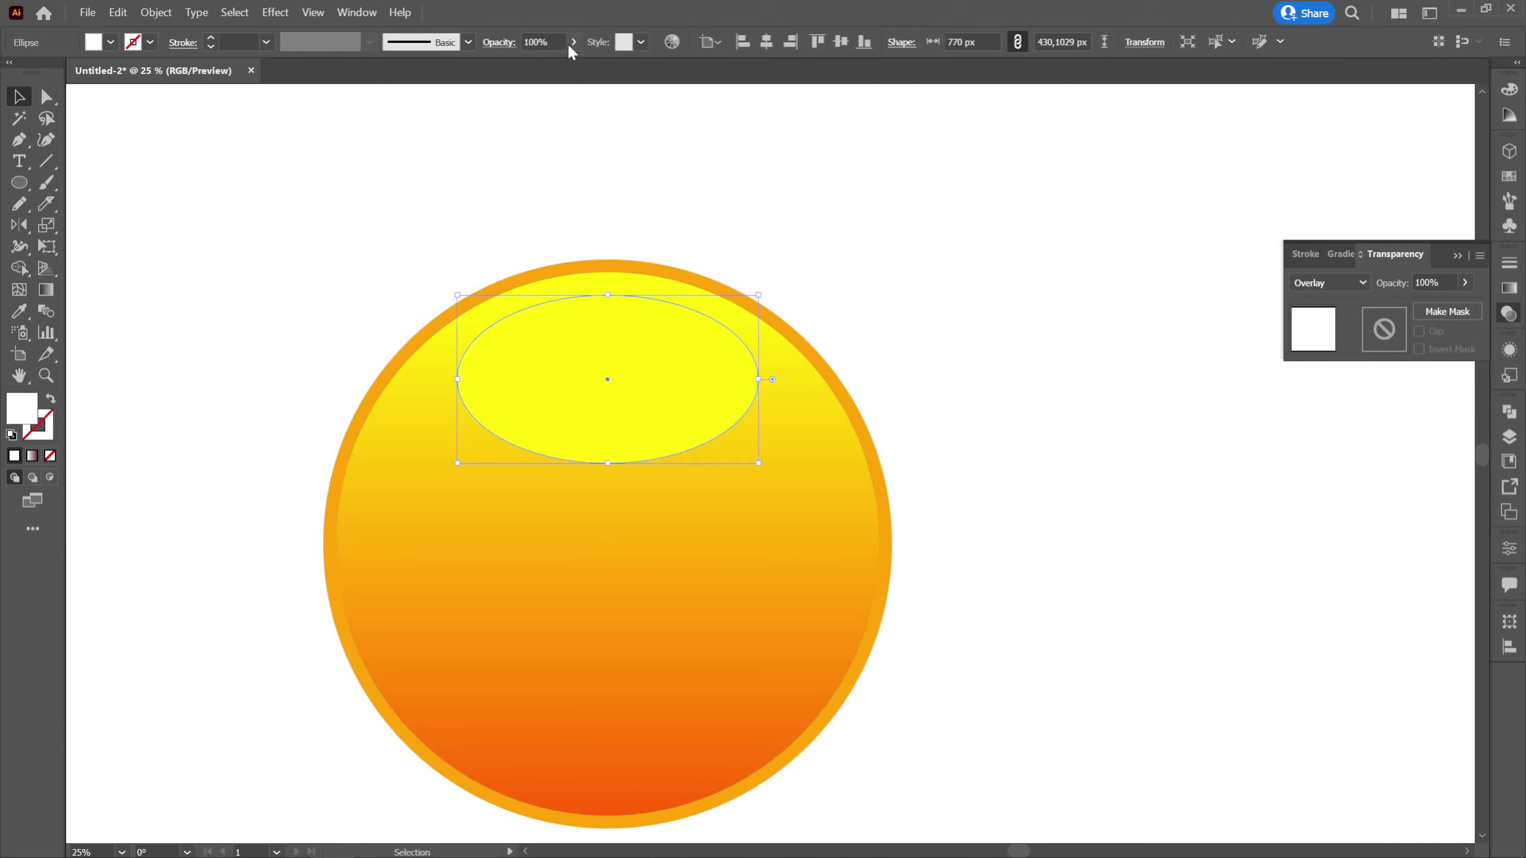
pyautogui.moveTo(575, 42); pyautogui.dragTo(538, 65)
pyautogui.click(831, 211)
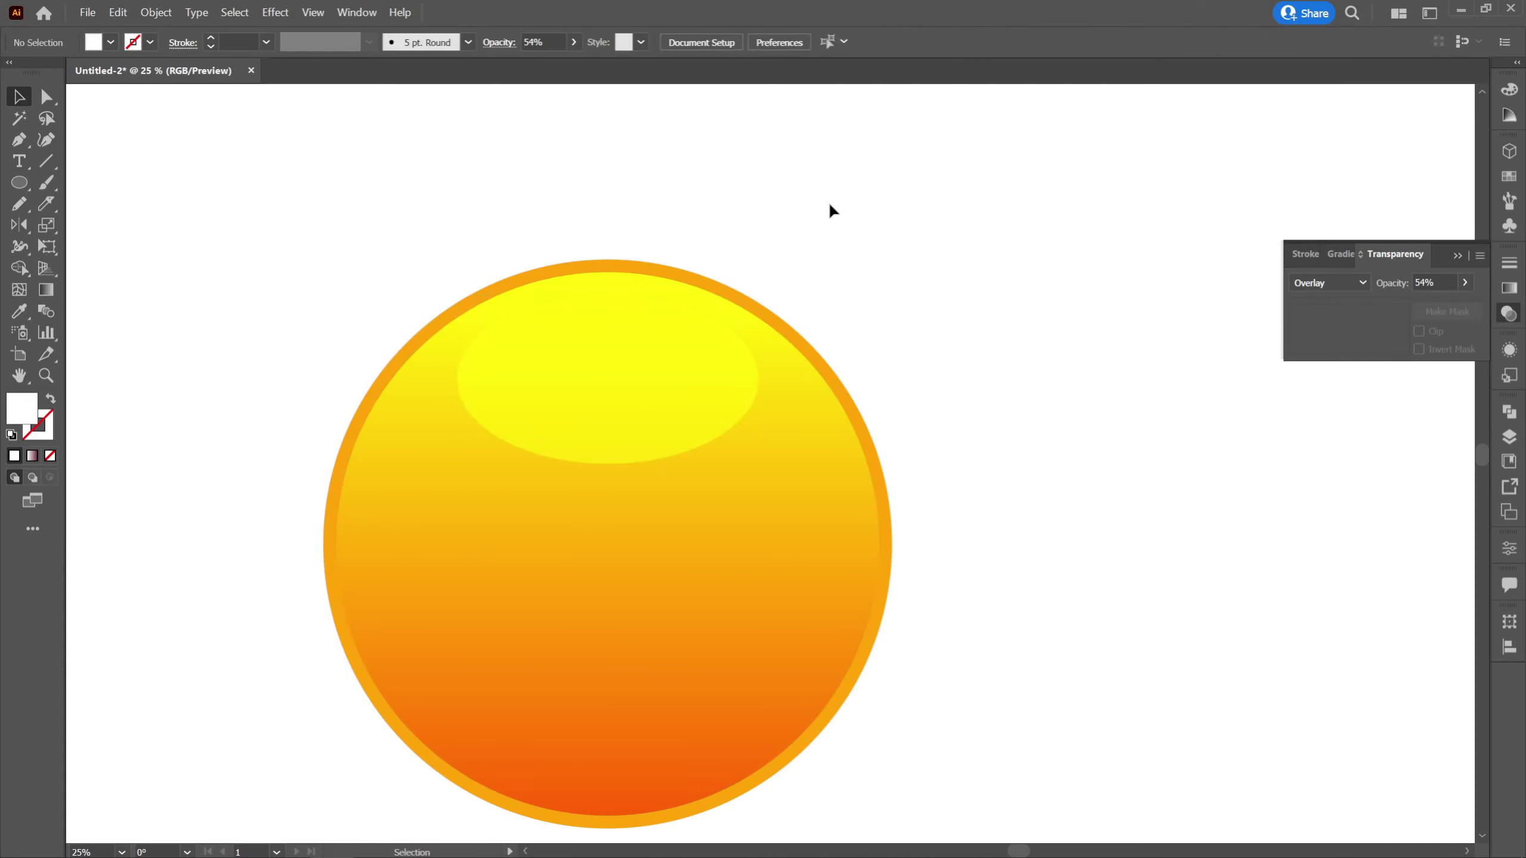
# Duplicate the highlight as a smaller oval positioned at the top of the yolk
pyautogui.scroll(-1, 745, 354)
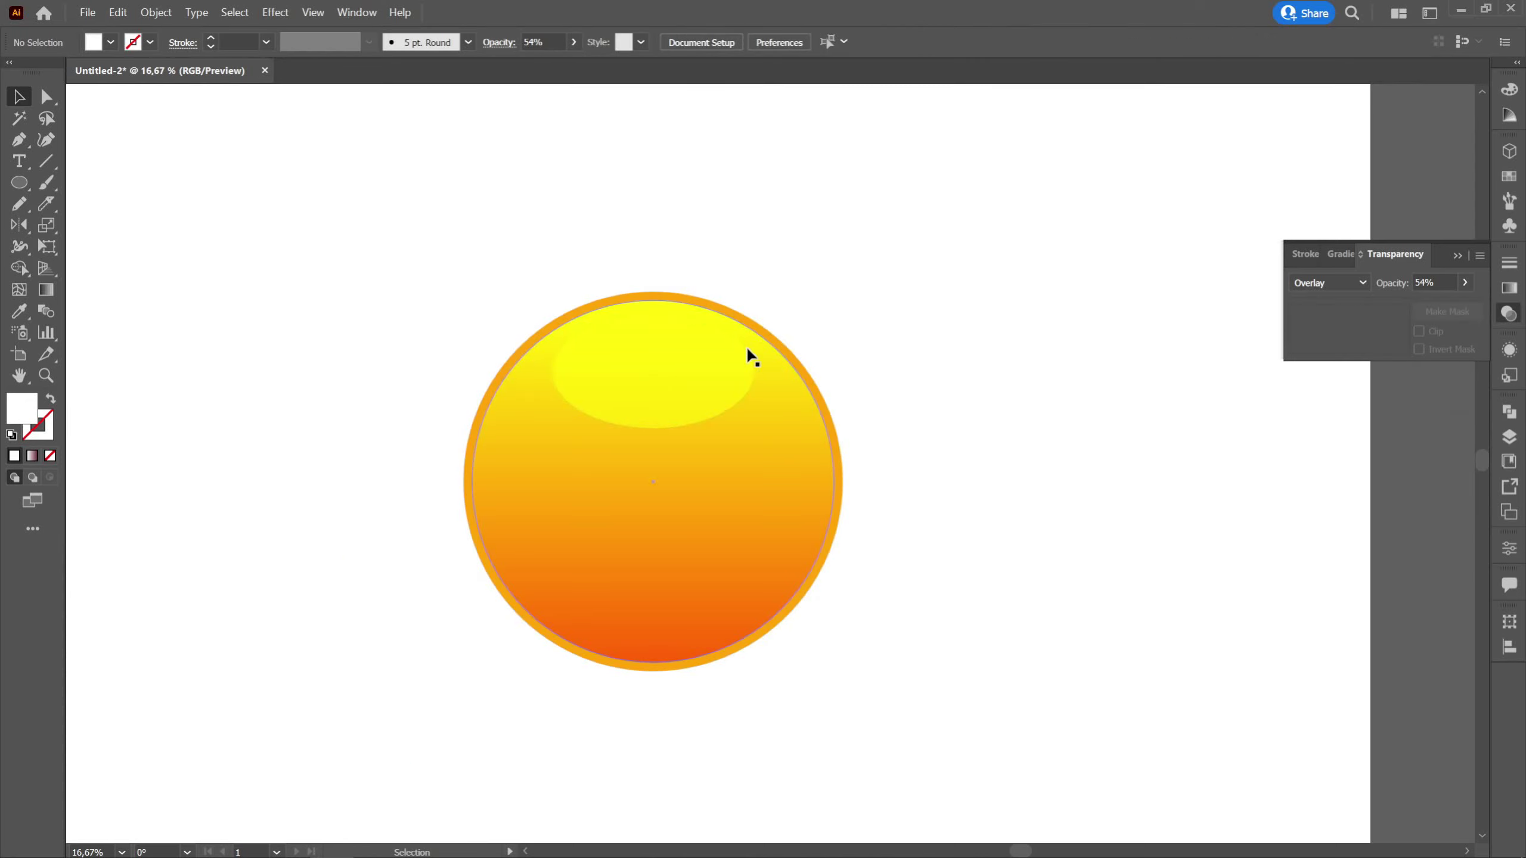
pyautogui.moveTo(742, 385); pyautogui.dragTo(701, 456)
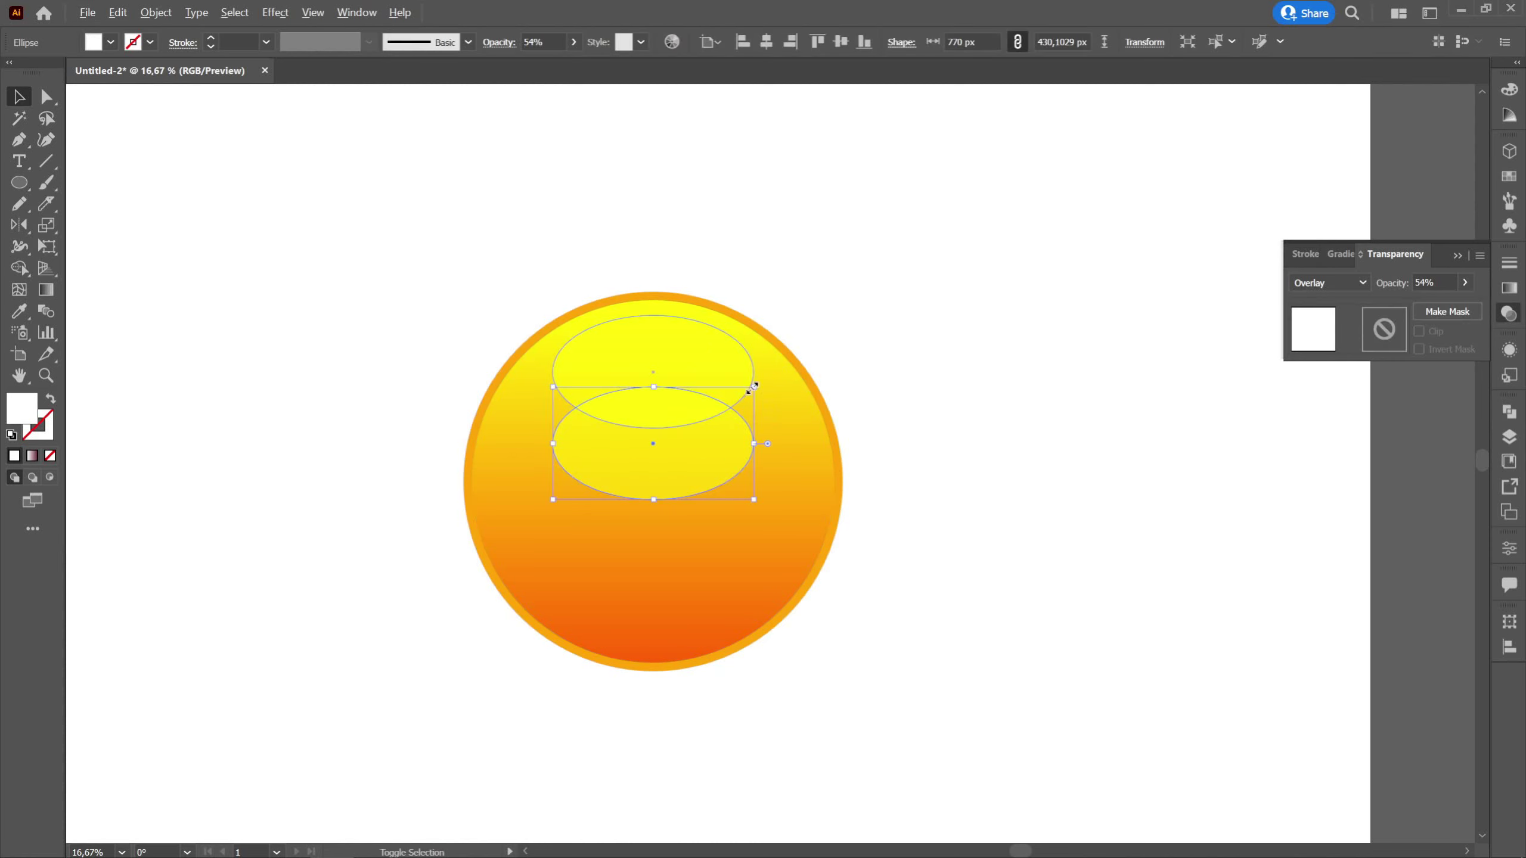
pyautogui.moveTo(754, 387); pyautogui.dragTo(685, 341)
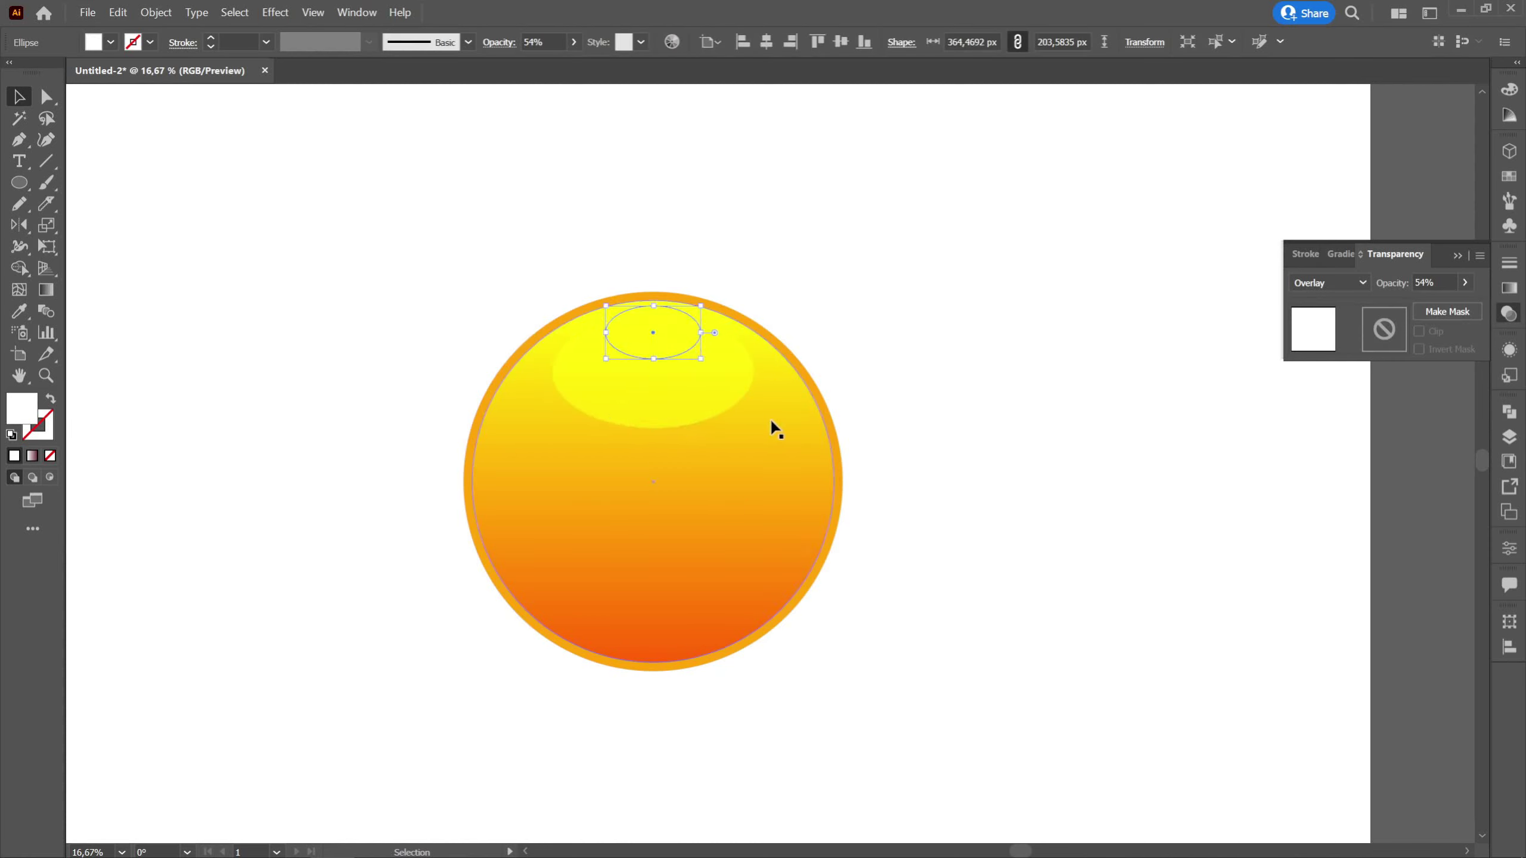
pyautogui.hotkey('ctrl', '-')
pyautogui.click(18, 310)
pyautogui.click(654, 401)
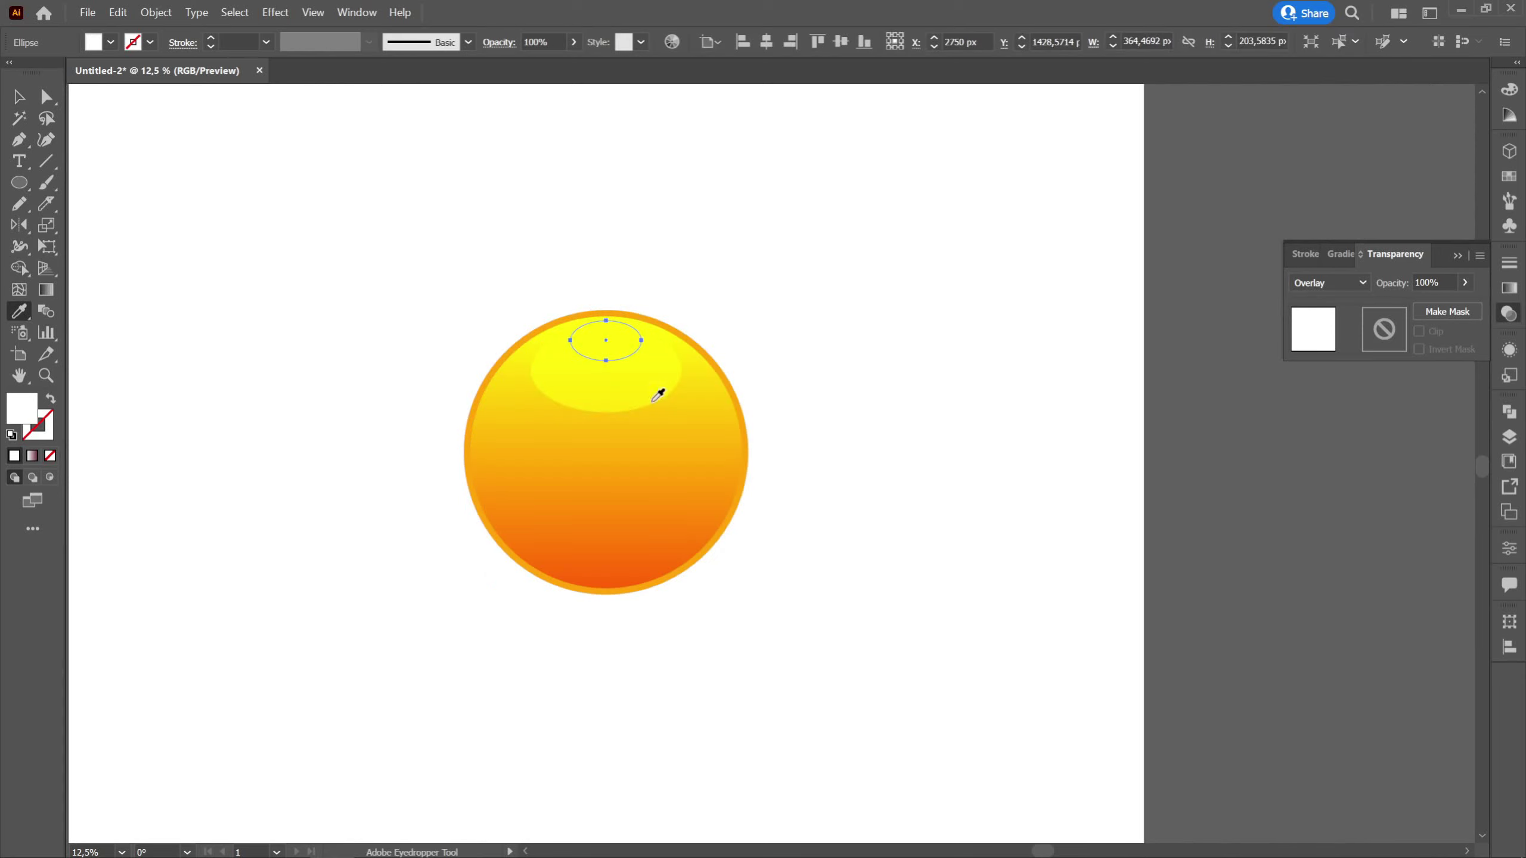
pyautogui.hotkey('ctrl', 'z')
pyautogui.click(18, 96)
pyautogui.click(651, 222)
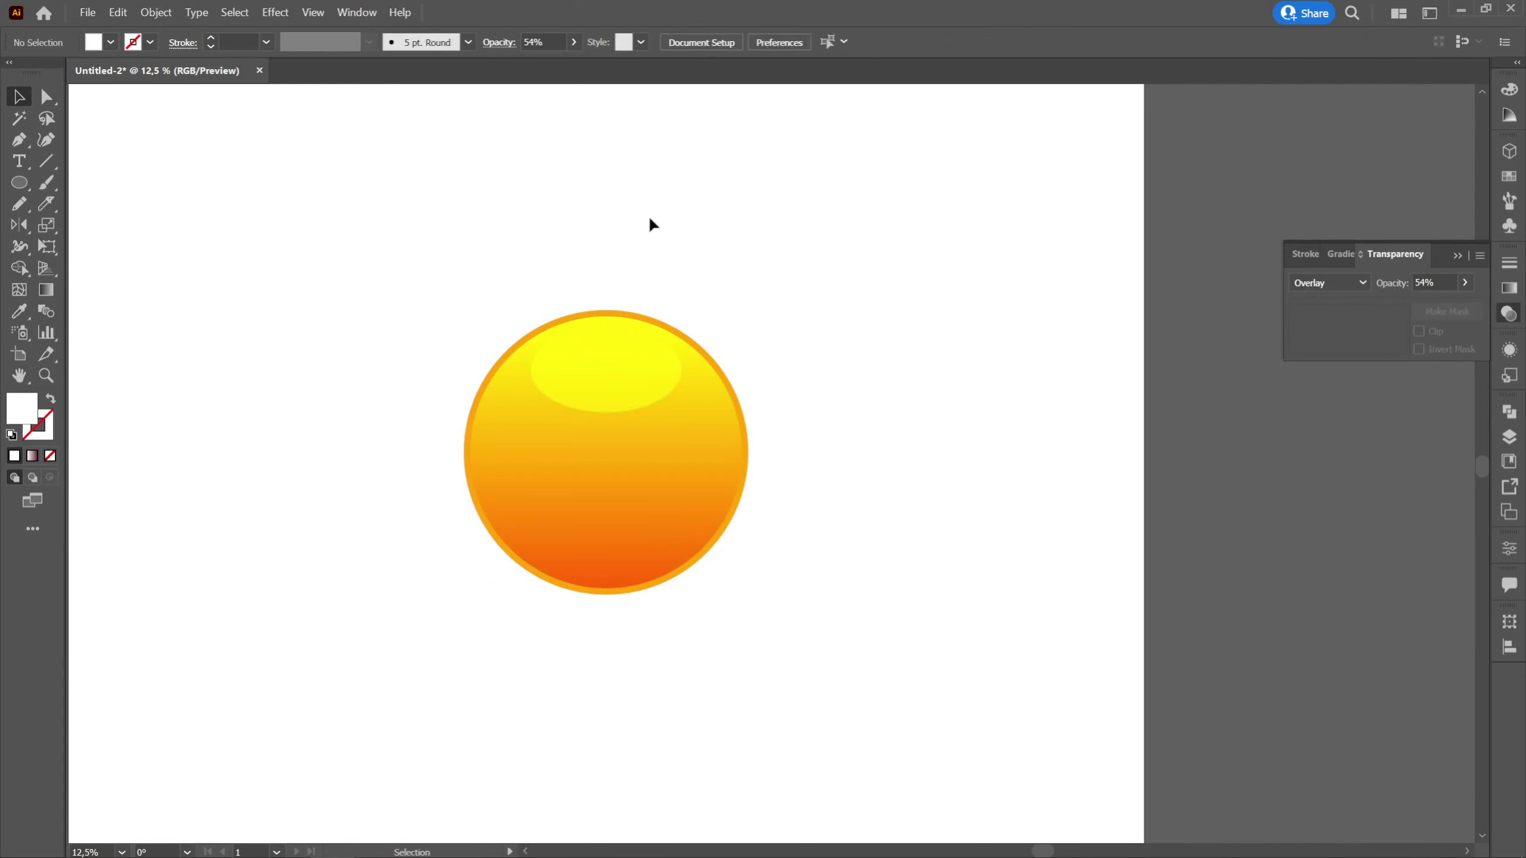
# Set the small highlight oval's blending mode to Normal
pyautogui.click(644, 325)
pyautogui.click(1316, 292)
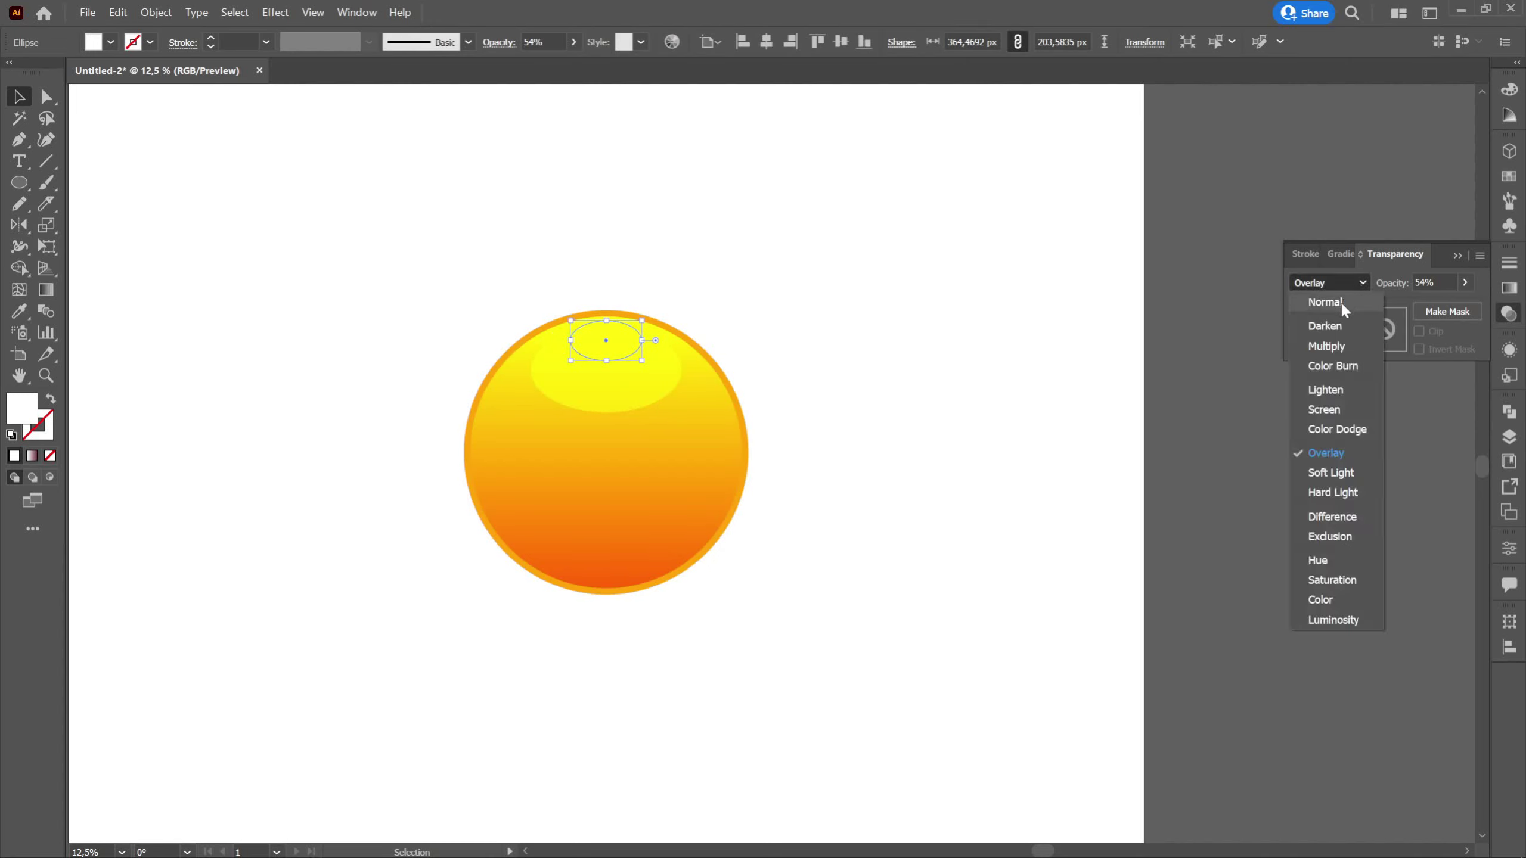
pyautogui.click(1339, 300)
pyautogui.click(1005, 258)
pyautogui.press('a')
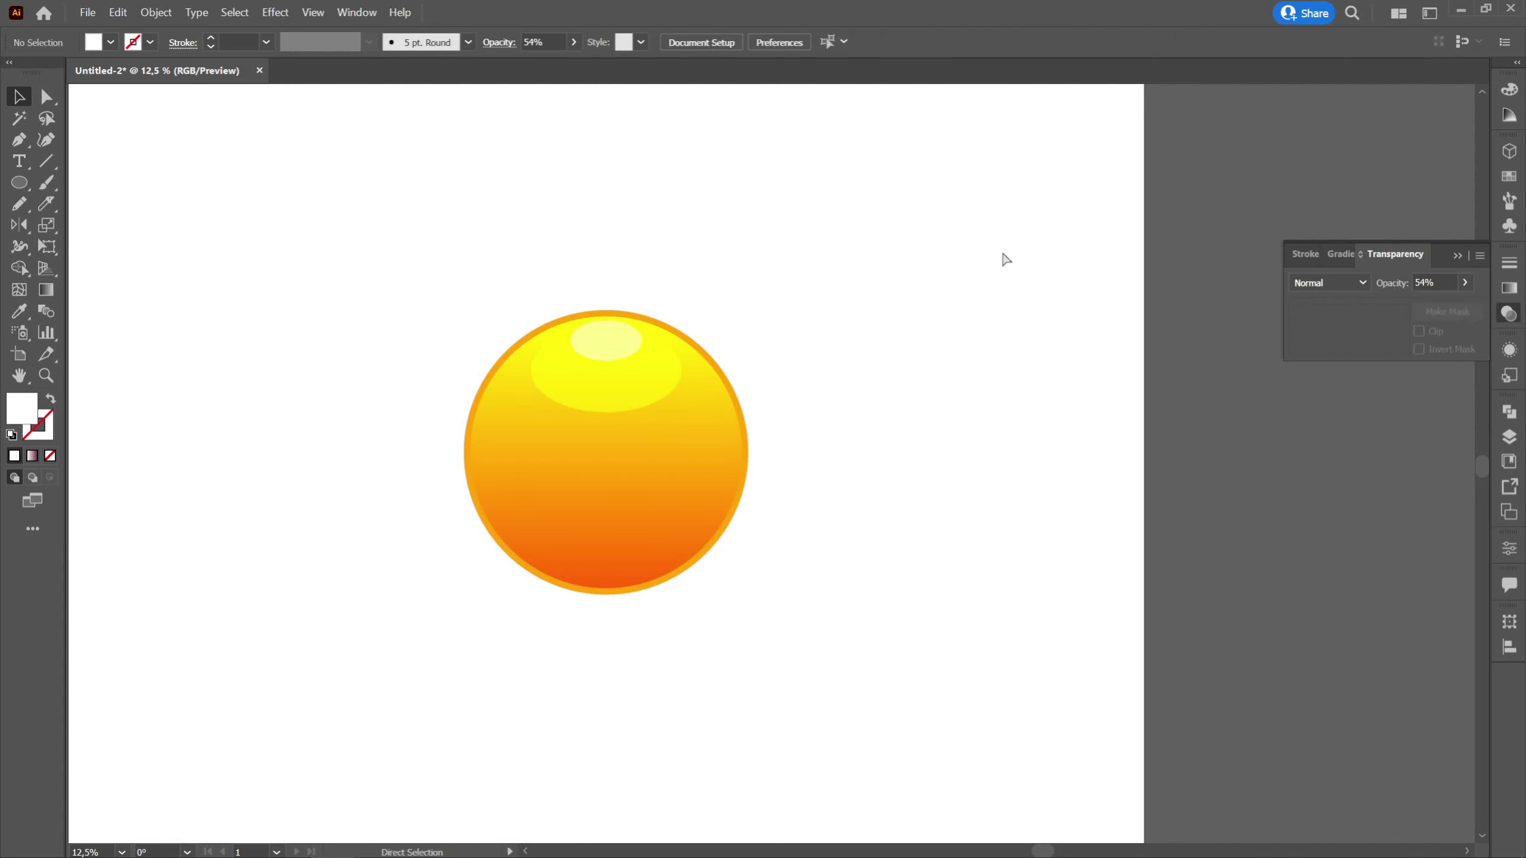
pyautogui.press('v')
pyautogui.scroll(-1, 958, 364)
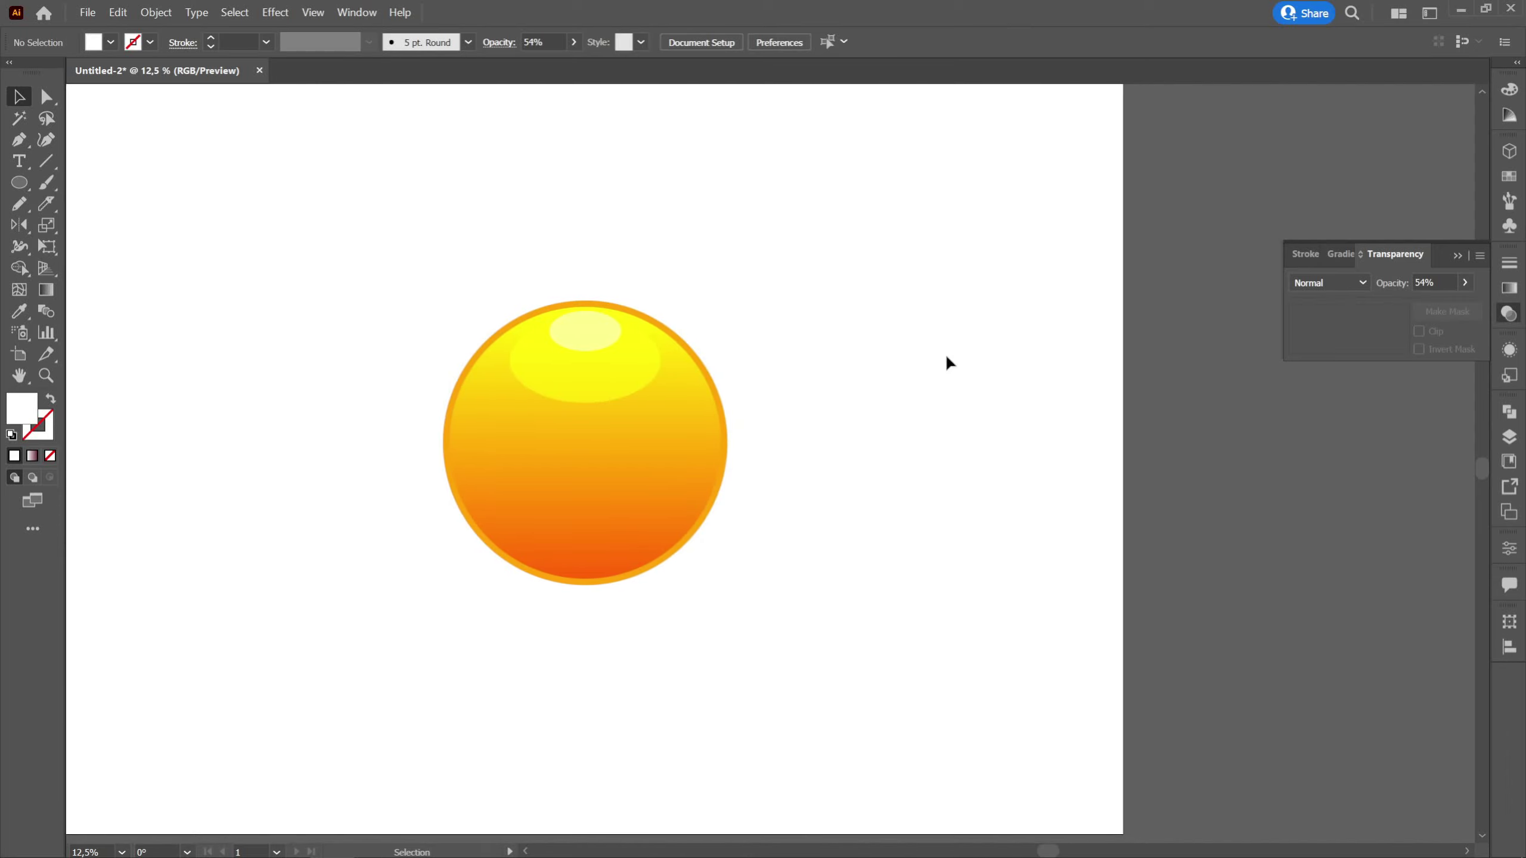
# Copy the overlay circle upward and select both overlapping circles
pyautogui.moveTo(564, 513); pyautogui.dragTo(565, 440)
pyautogui.click(608, 540)
pyautogui.press('a')
pyautogui.press('v')
pyautogui.keyDown('shift'); pyautogui.click(606, 487); pyautogui.keyUp('shift')
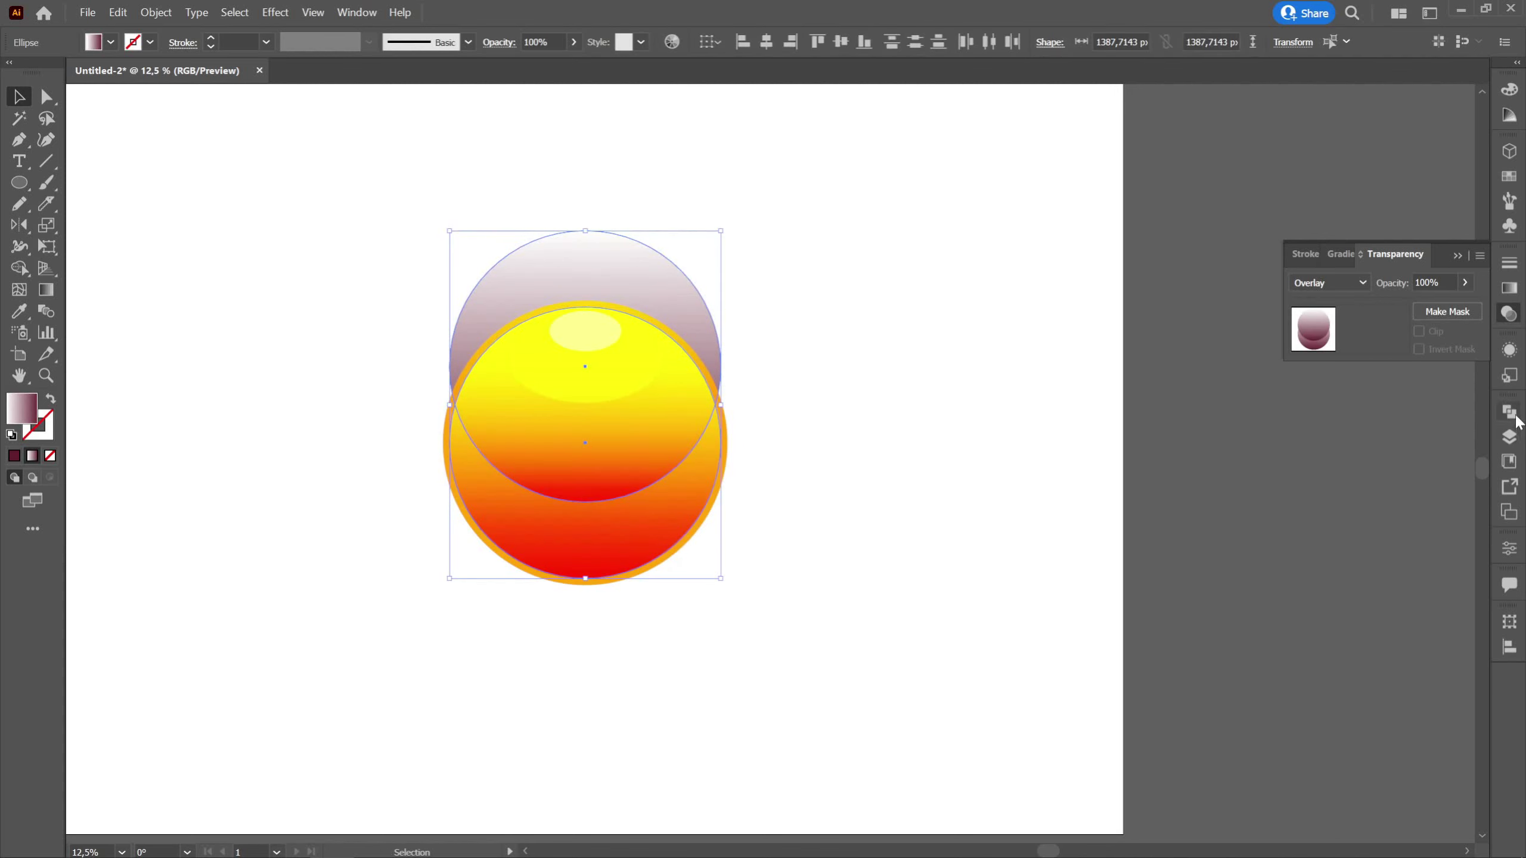
pyautogui.moveTo(596, 507); pyautogui.dragTo(312, 470)
pyautogui.hotkey('ctrl', 'z')
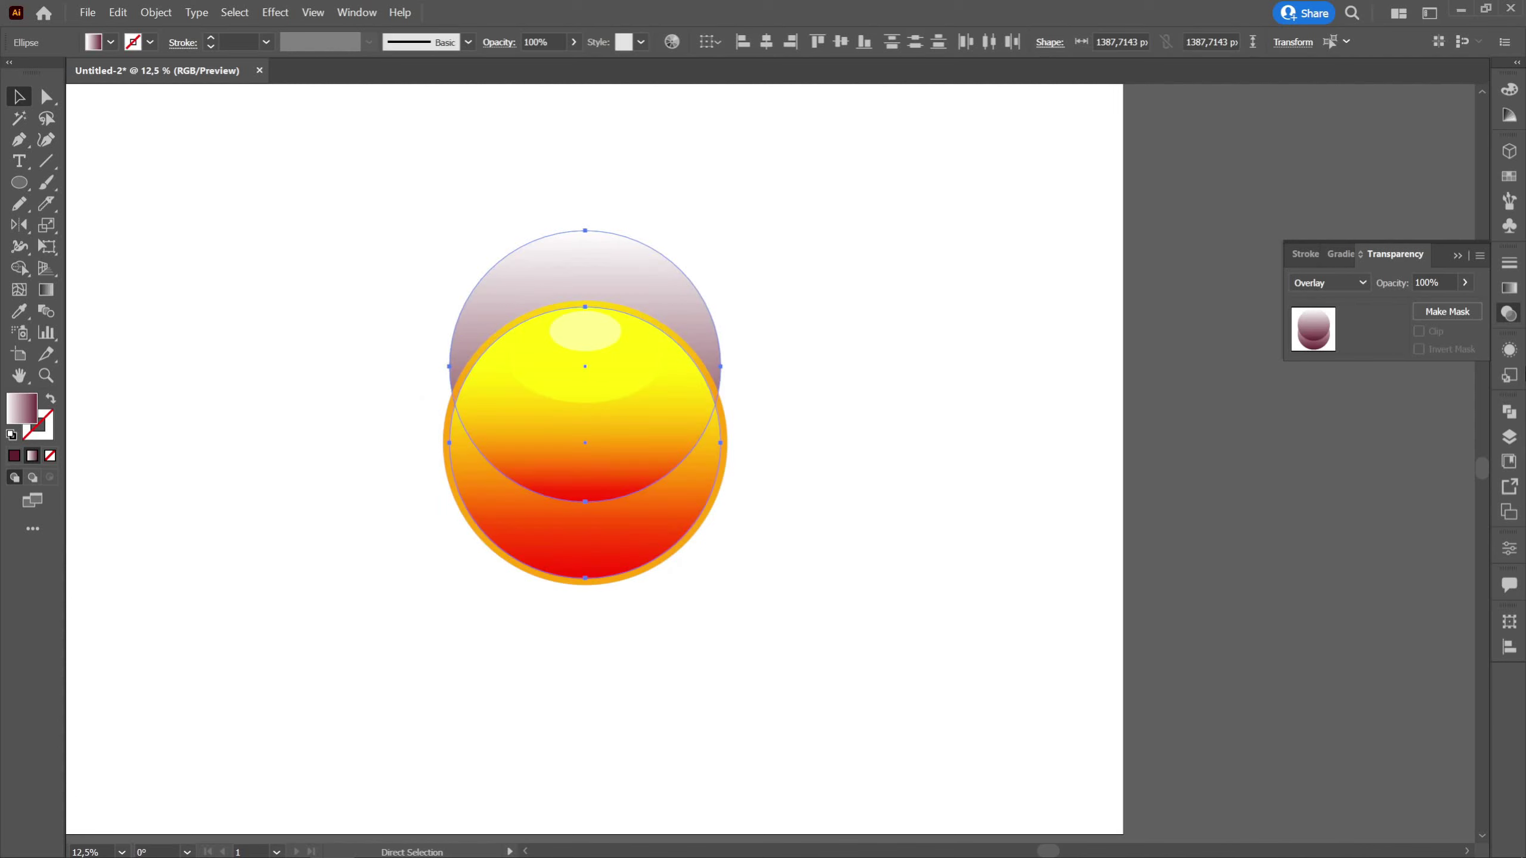
# Divide the circles with Pathfinder, ungroup, and fill the lower crescent dark brown #592000
pyautogui.click(1510, 412)
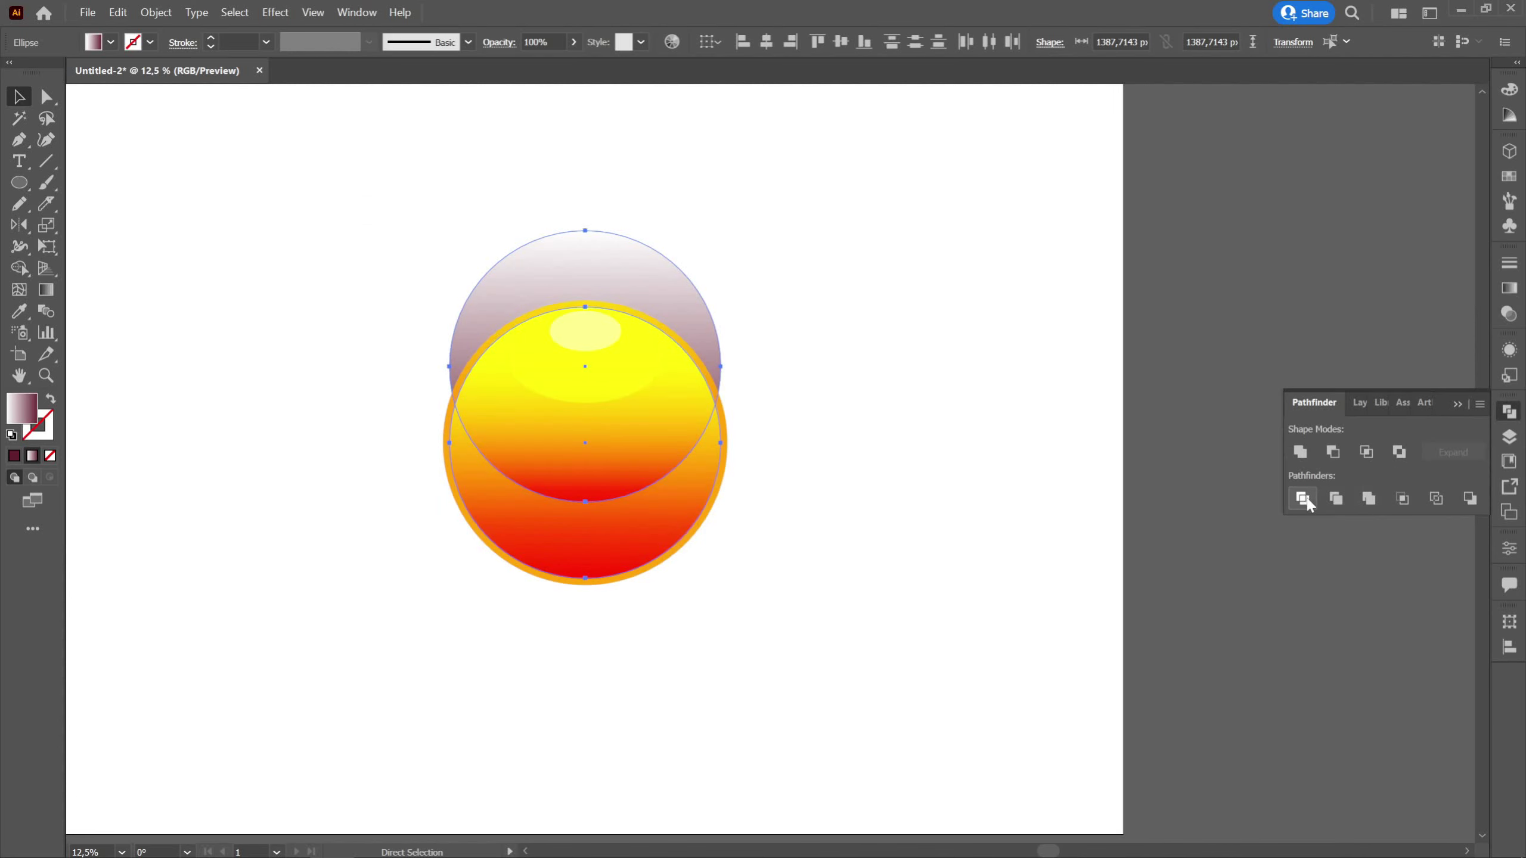
pyautogui.click(1302, 498)
pyautogui.rightClick(629, 442)
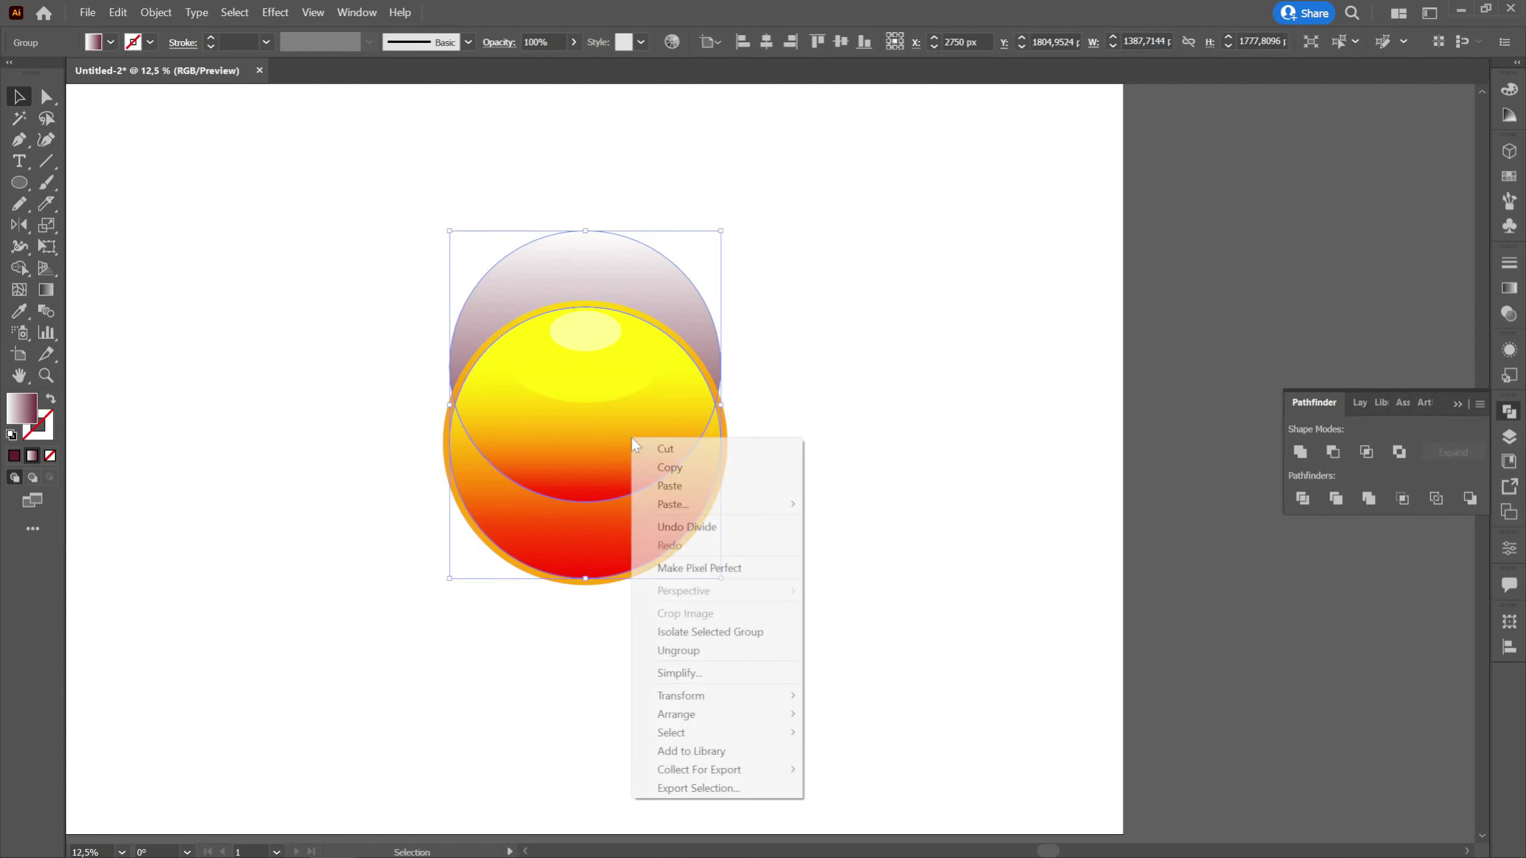
pyautogui.click(677, 651)
pyautogui.click(586, 270)
pyautogui.press('Delete')
pyautogui.click(586, 457)
pyautogui.click(14, 455)
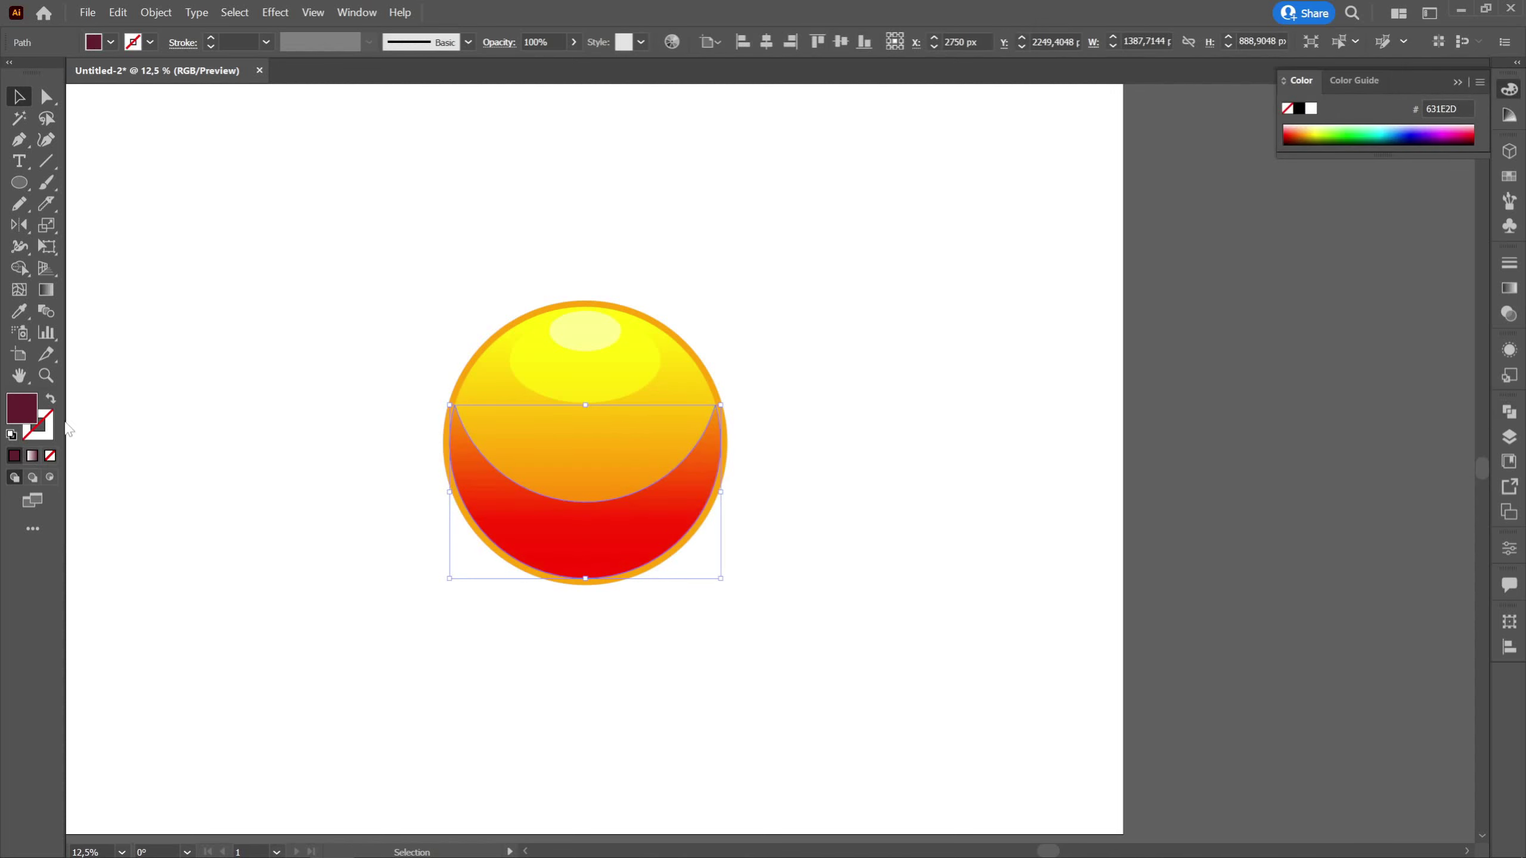
pyautogui.doubleClick(27, 408)
pyautogui.click(1054, 638)
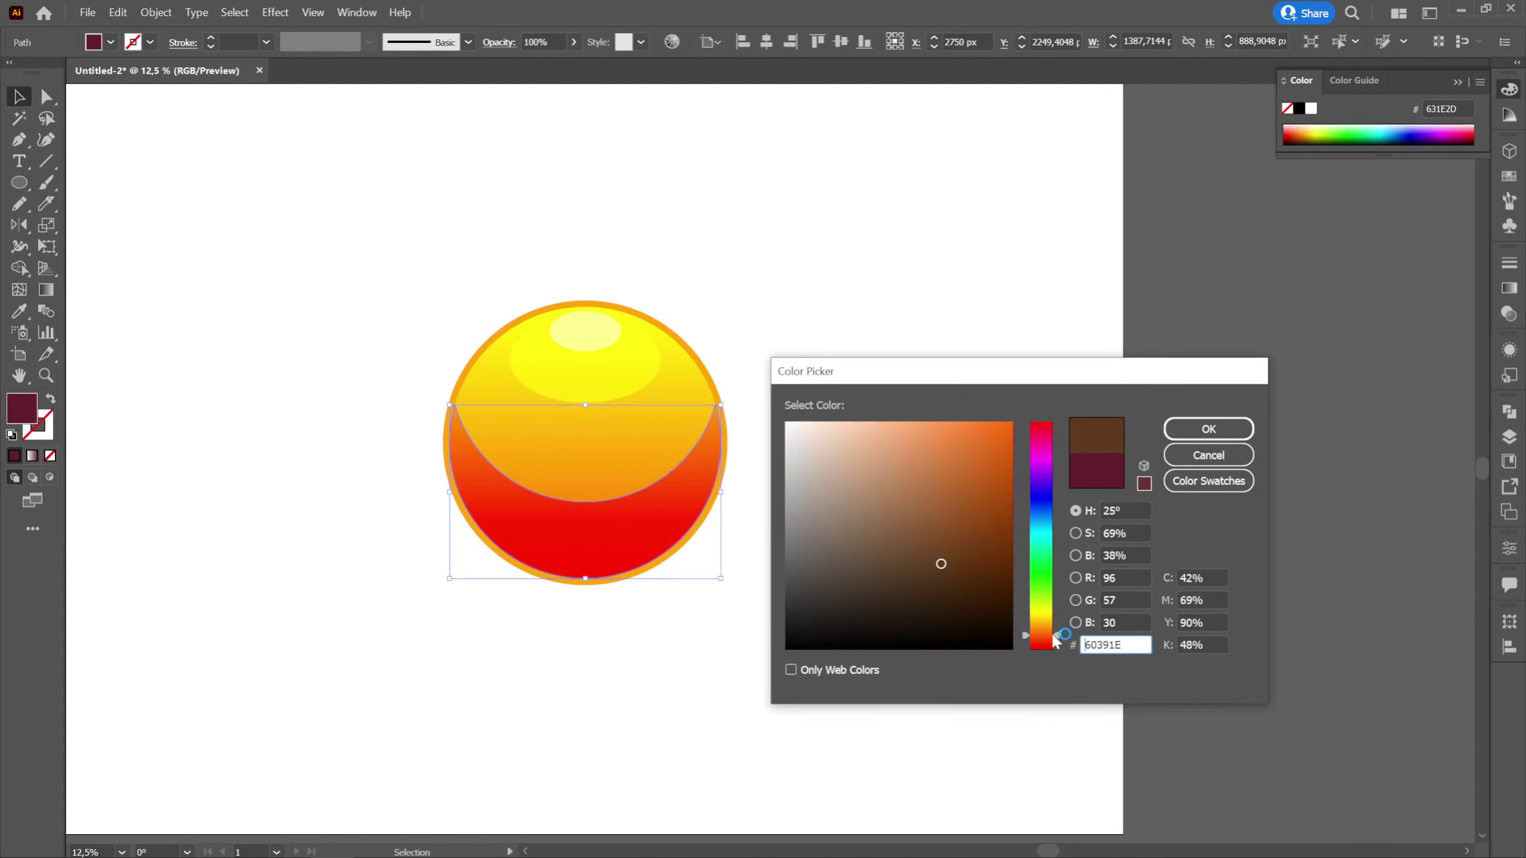
pyautogui.click(1010, 571)
pyautogui.click(1209, 429)
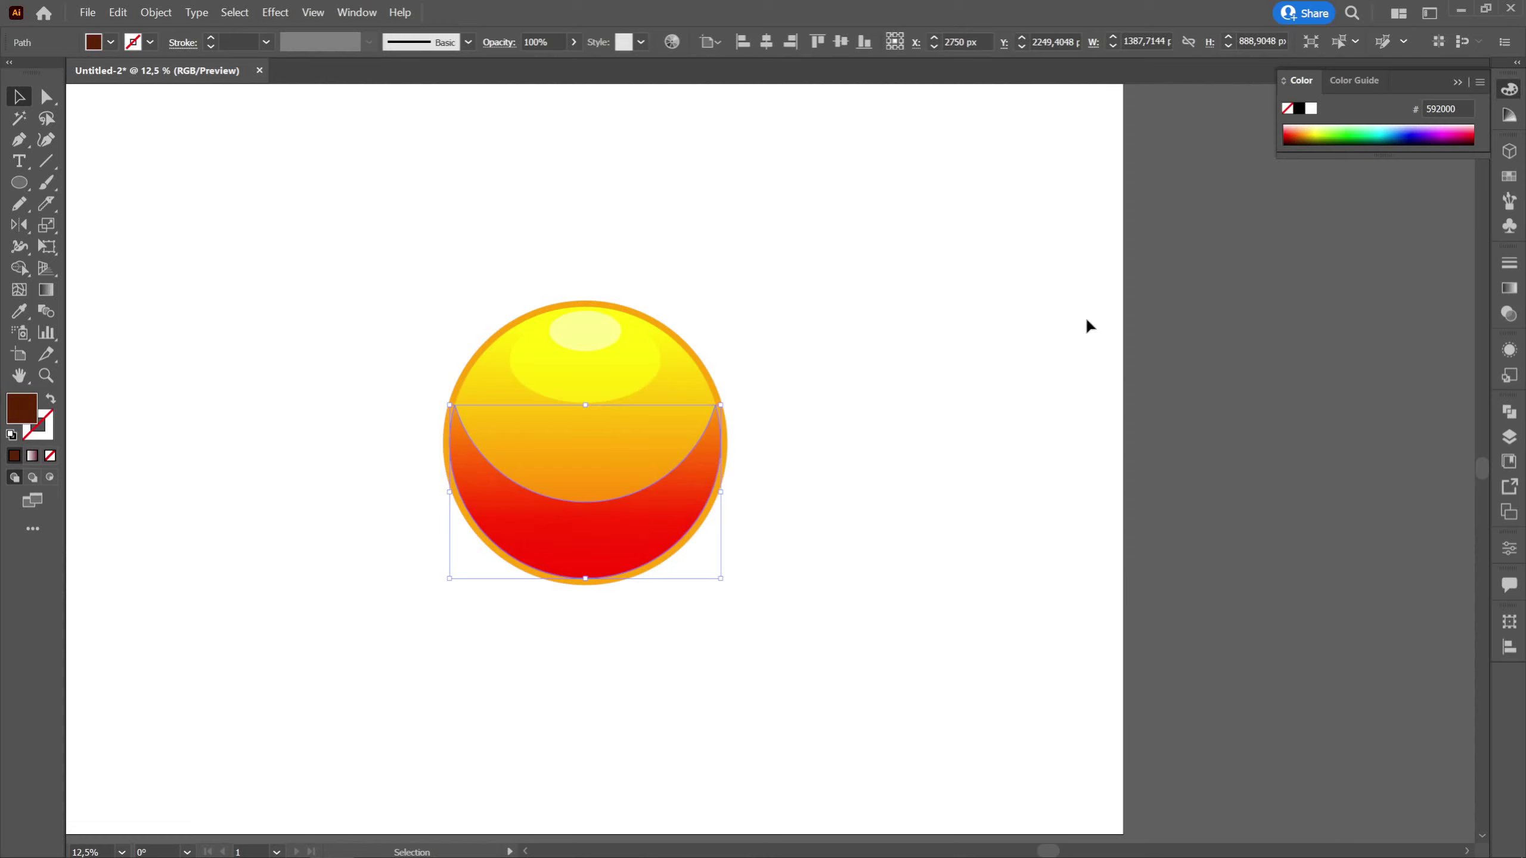
# Set the crescent's opacity to 20% and place a copy of the yolk circle to the right
pyautogui.click(571, 47)
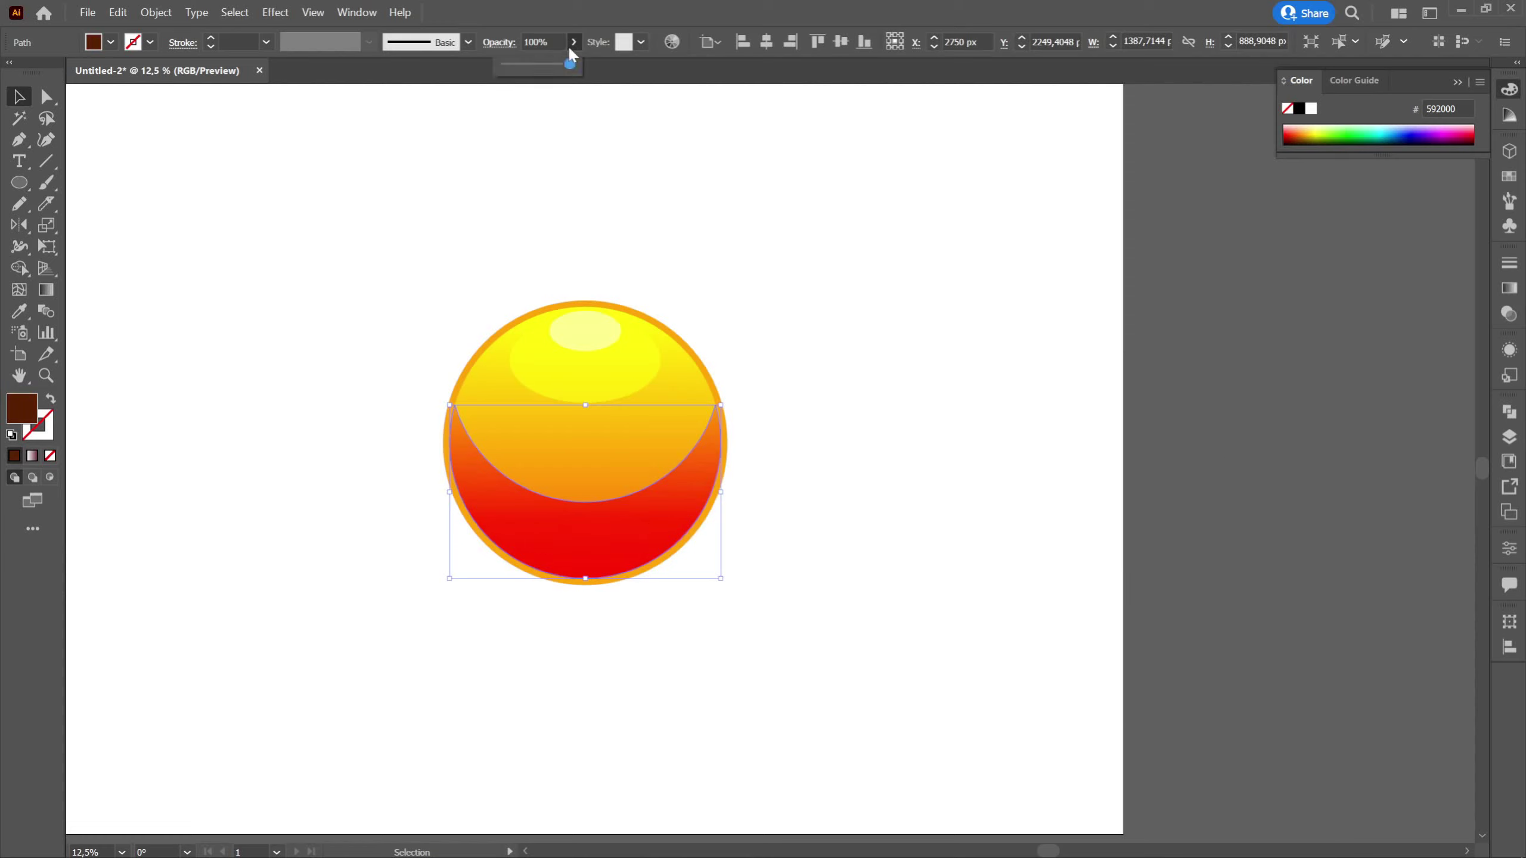
pyautogui.moveTo(570, 64); pyautogui.dragTo(521, 64)
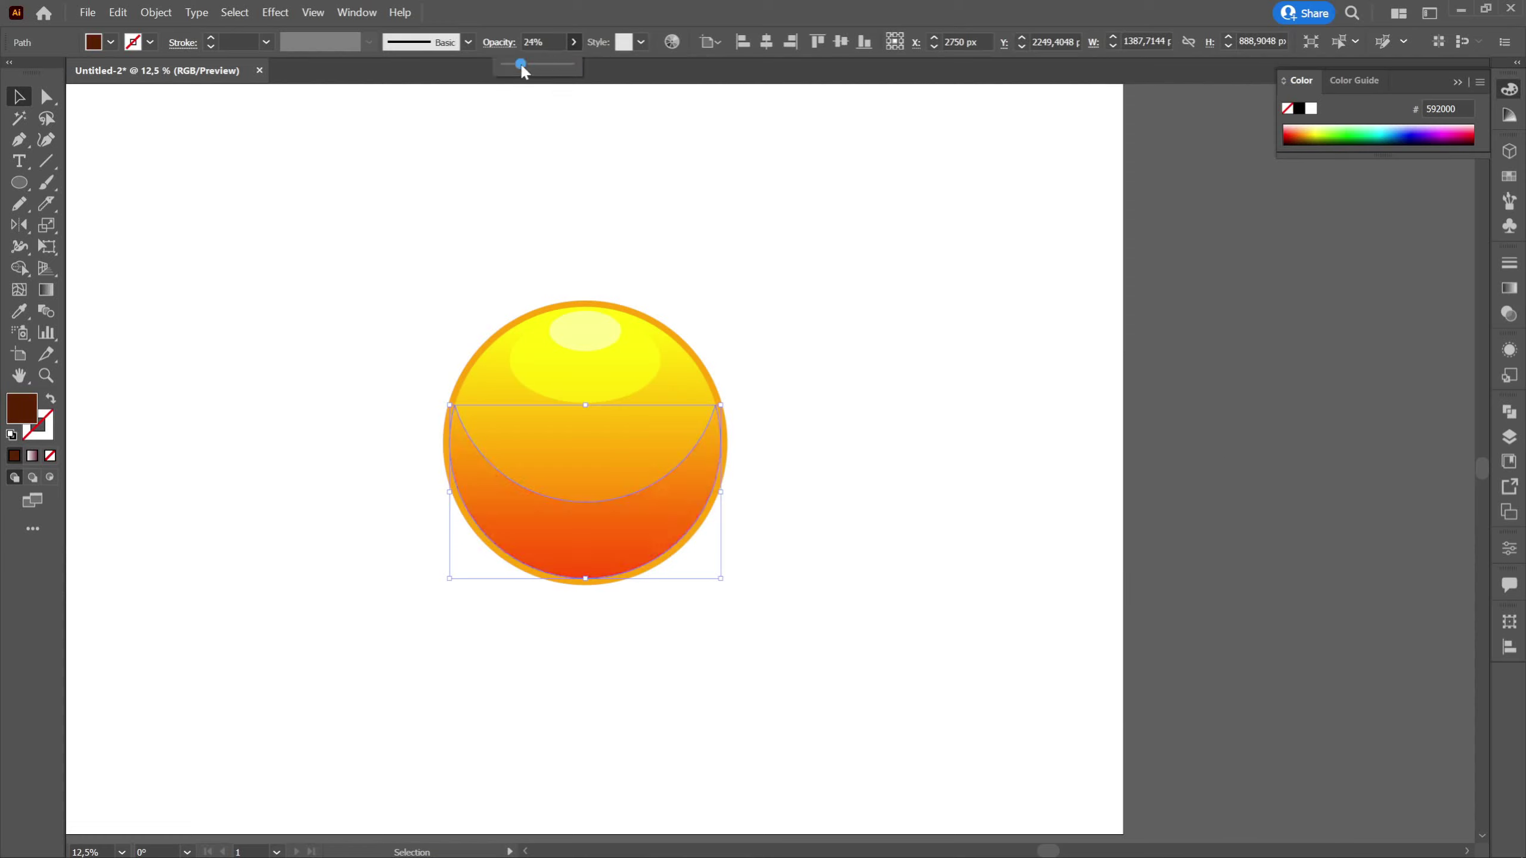
pyautogui.moveTo(522, 70); pyautogui.dragTo(518, 65)
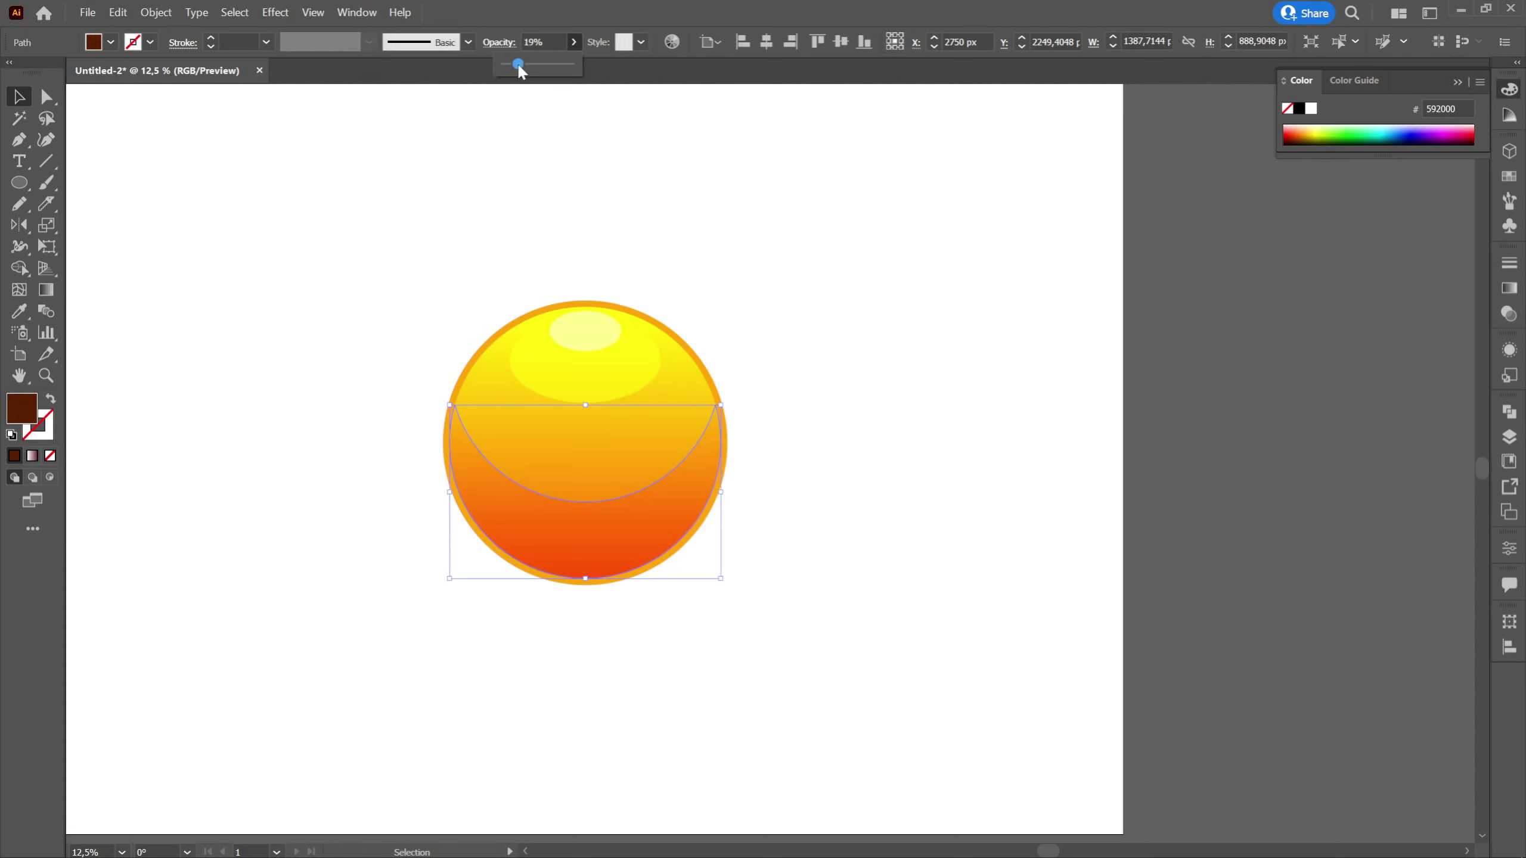
pyautogui.click(553, 42)
pyautogui.press('Up')
pyautogui.click(715, 241)
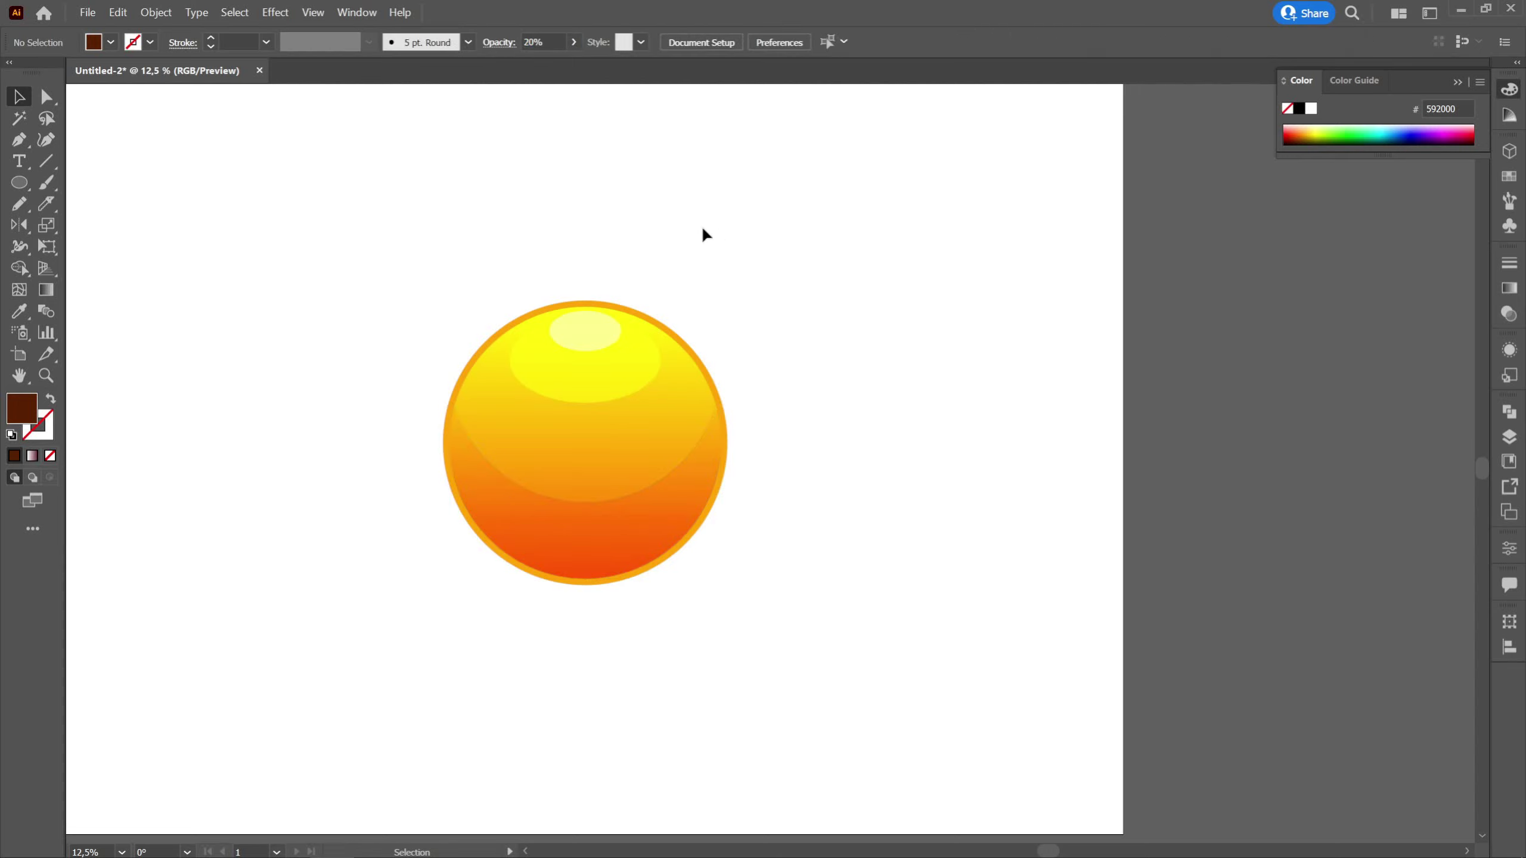
pyautogui.moveTo(610, 314); pyautogui.dragTo(905, 312)
# Enlarge the copied circle, send it behind the yolk, and centre it underneath
pyautogui.moveTo(1031, 297); pyautogui.dragTo(1038, 290)
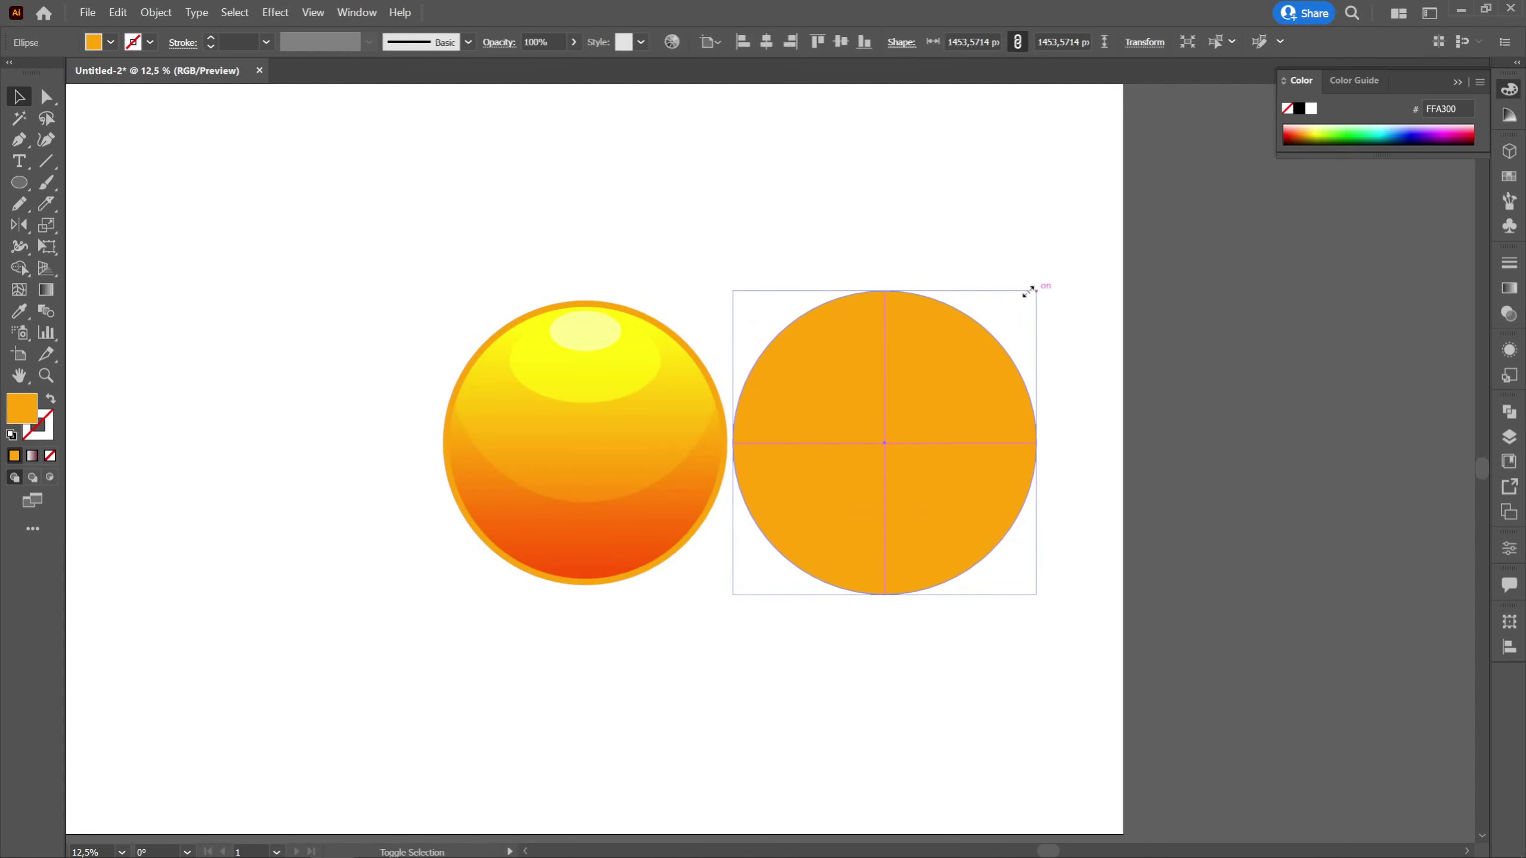
pyautogui.rightClick(813, 294)
pyautogui.moveTo(901, 666)
pyautogui.click(1038, 722)
pyautogui.click(766, 42)
pyautogui.scroll(1, 463, 361)
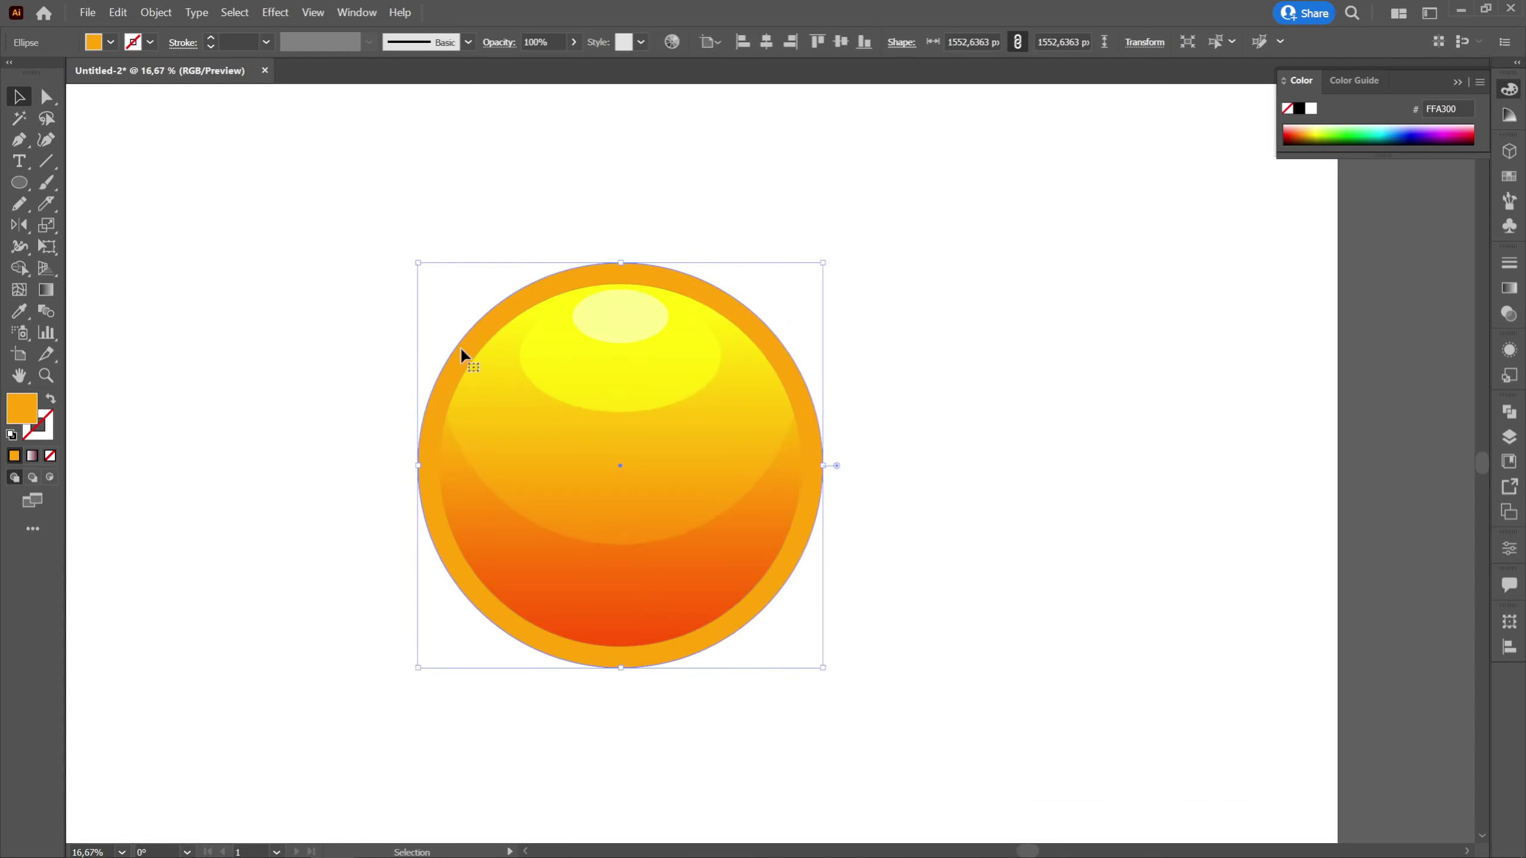
pyautogui.moveTo(463, 347); pyautogui.dragTo(467, 350)
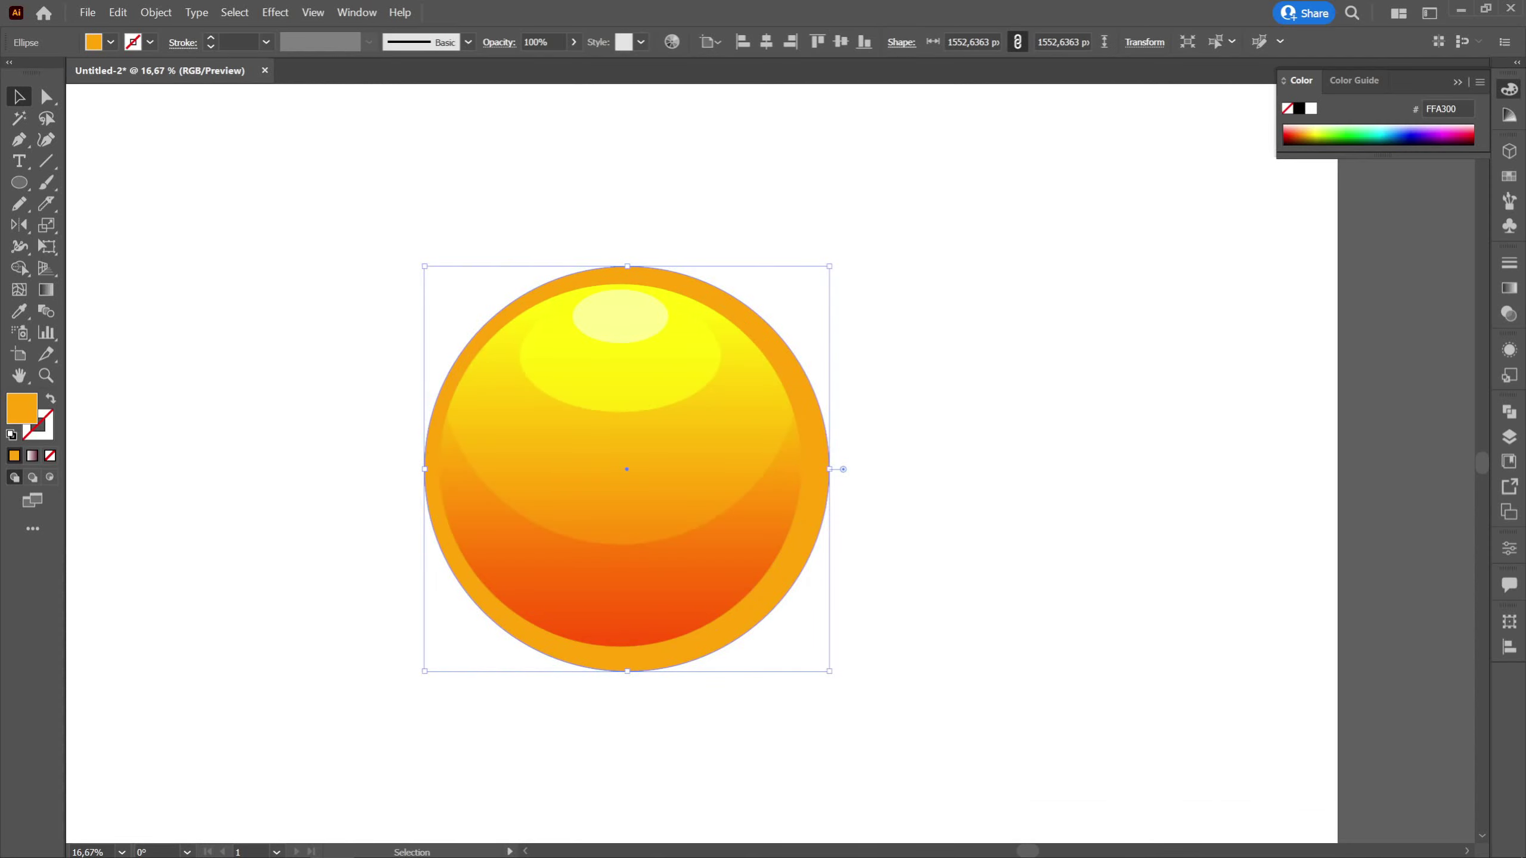
# Fill the back ring dark brown 4C3511 and set its opacity to 50%
pyautogui.doubleClick(26, 420)
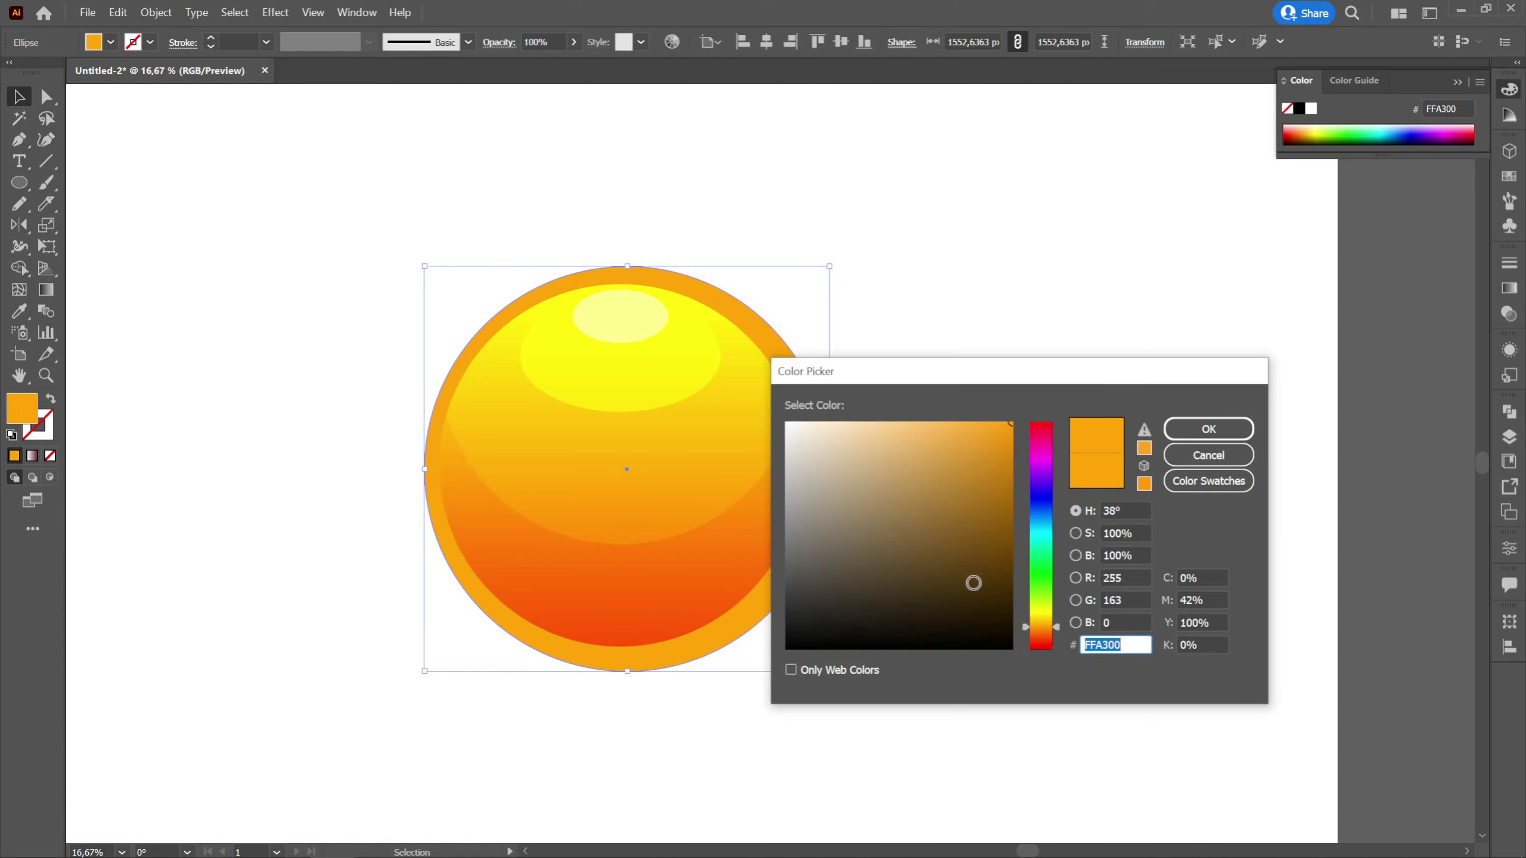
pyautogui.click(973, 583)
pyautogui.click(1208, 428)
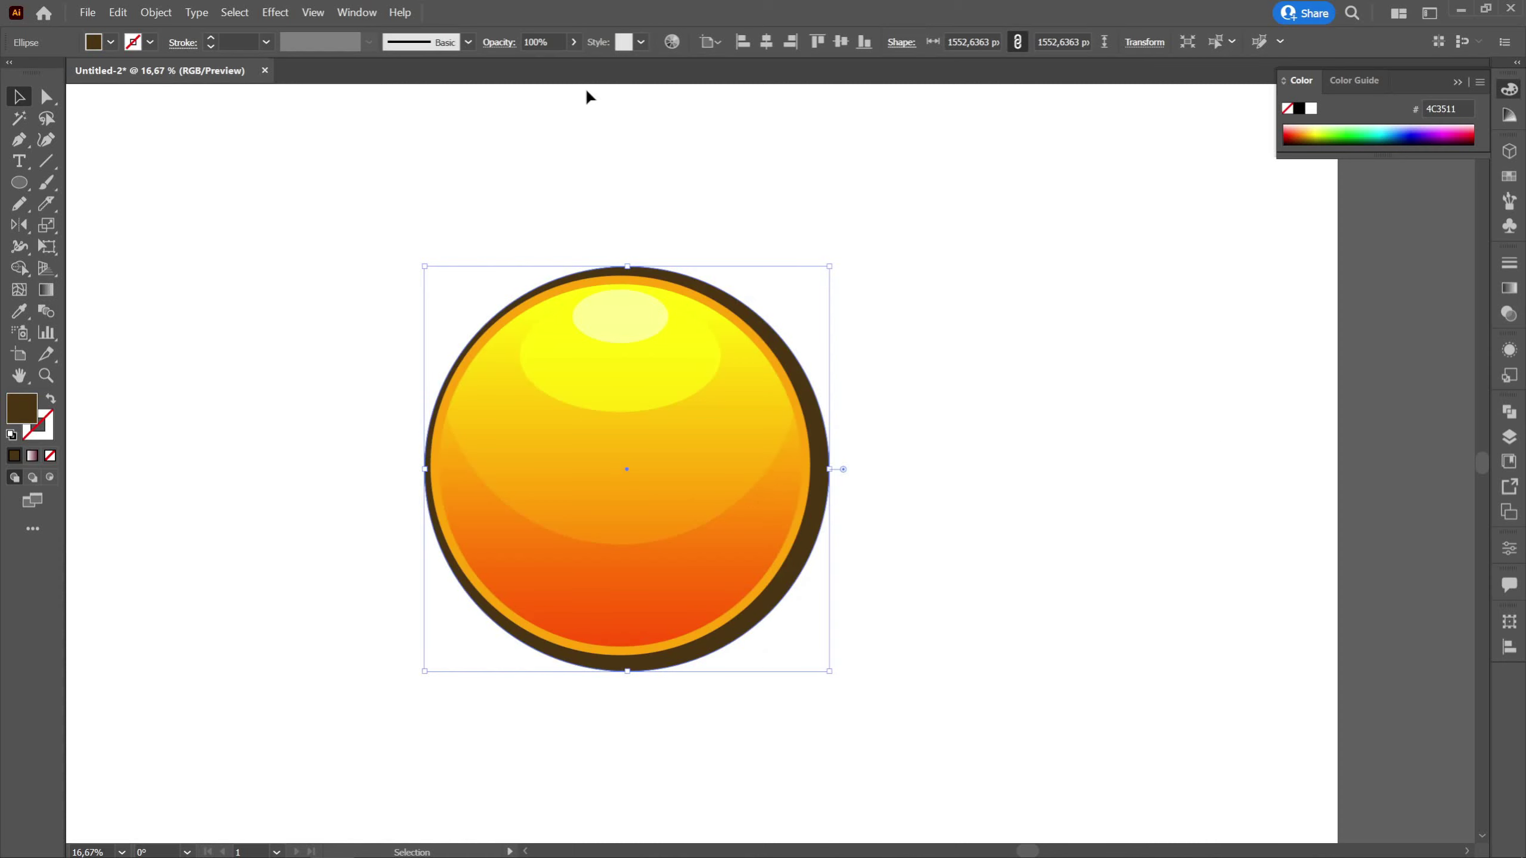
pyautogui.click(548, 42)
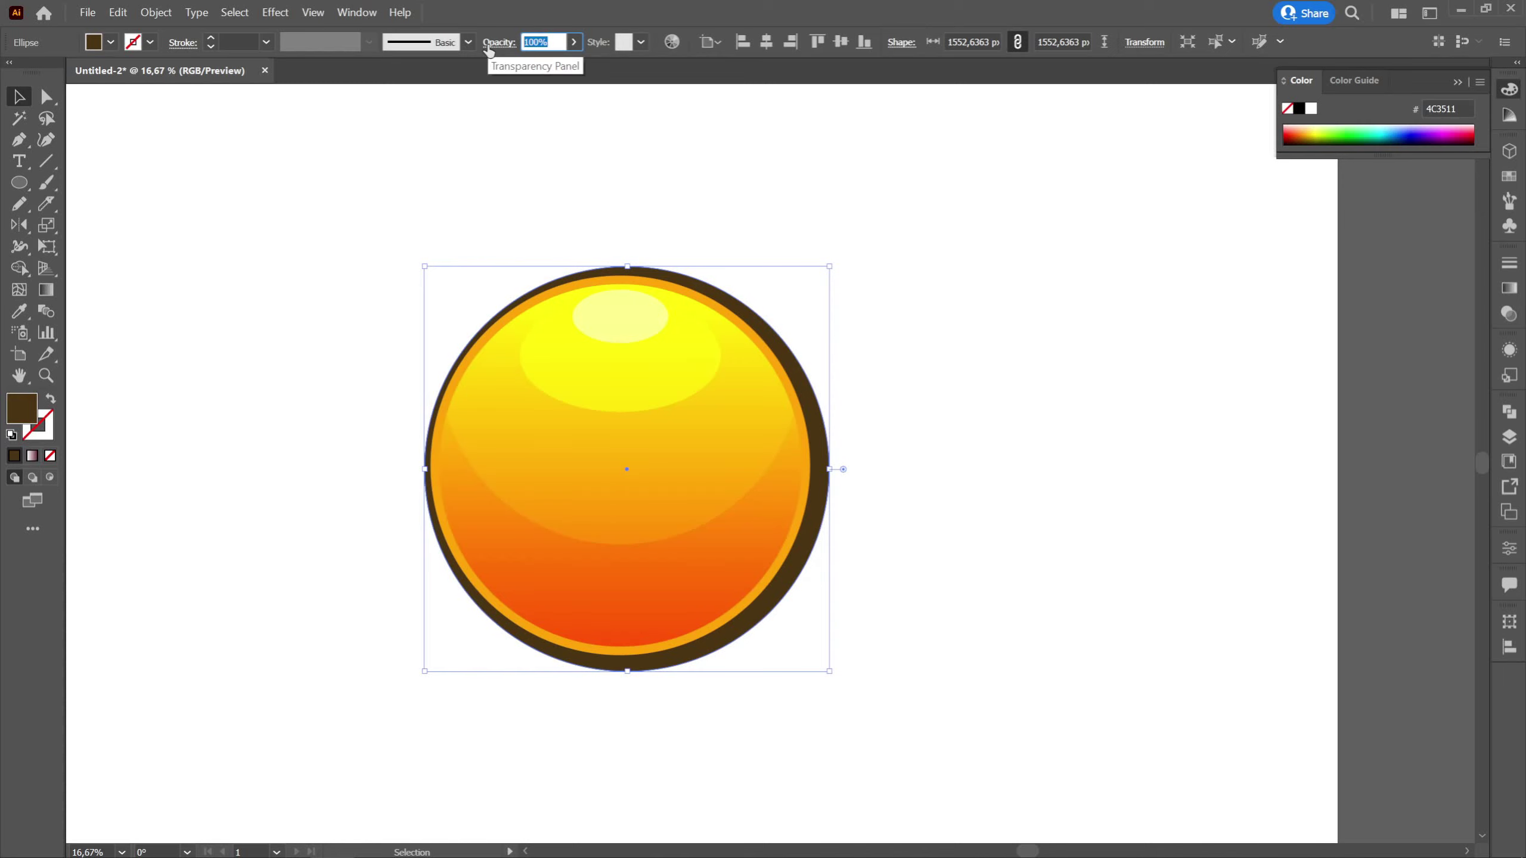
pyautogui.write('50')
pyautogui.press('Return')
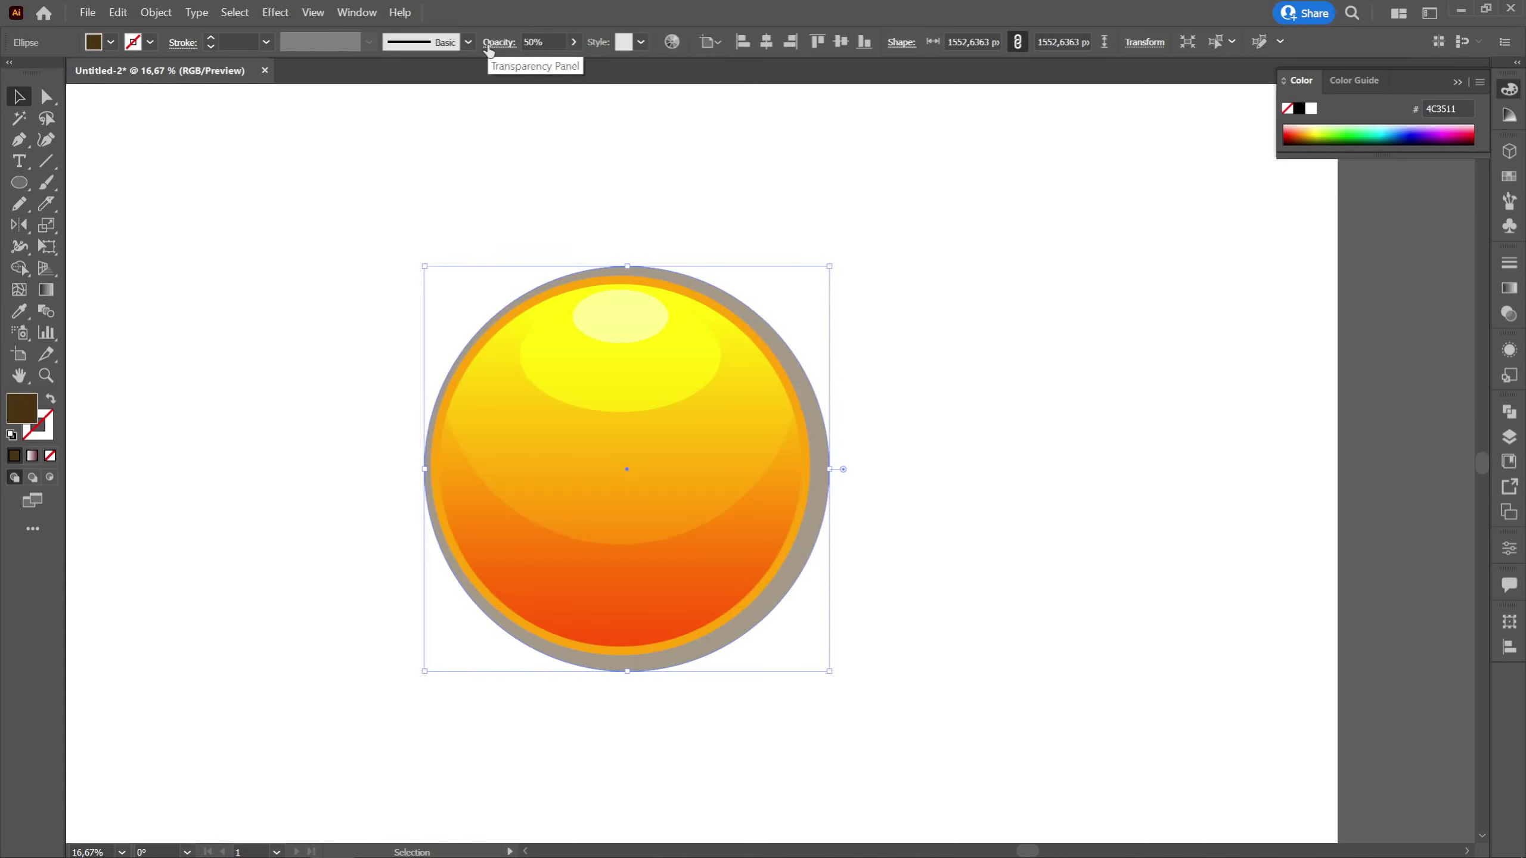
# Resize the outer ring slightly and shift it about 9 px left as a shadow
pyautogui.scroll(2, 821, 246)
pyautogui.moveTo(841, 282); pyautogui.dragTo(846, 283)
pyautogui.click(845, 251)
pyautogui.scroll(-2, 805, 306)
pyautogui.scroll(2, 812, 428)
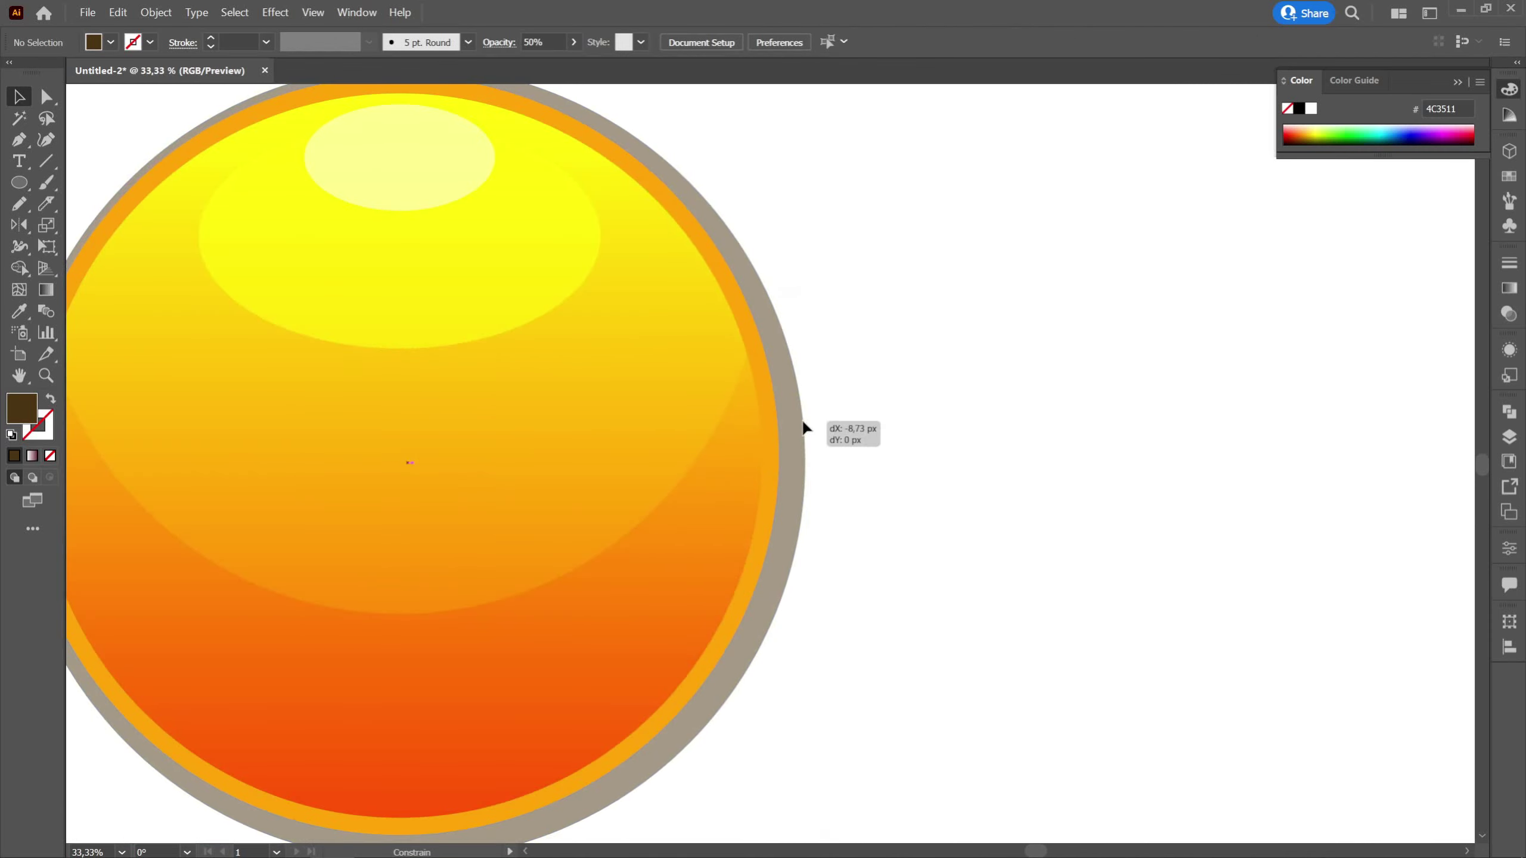
pyautogui.moveTo(804, 428); pyautogui.dragTo(807, 427)
pyautogui.scroll(-4, 882, 474)
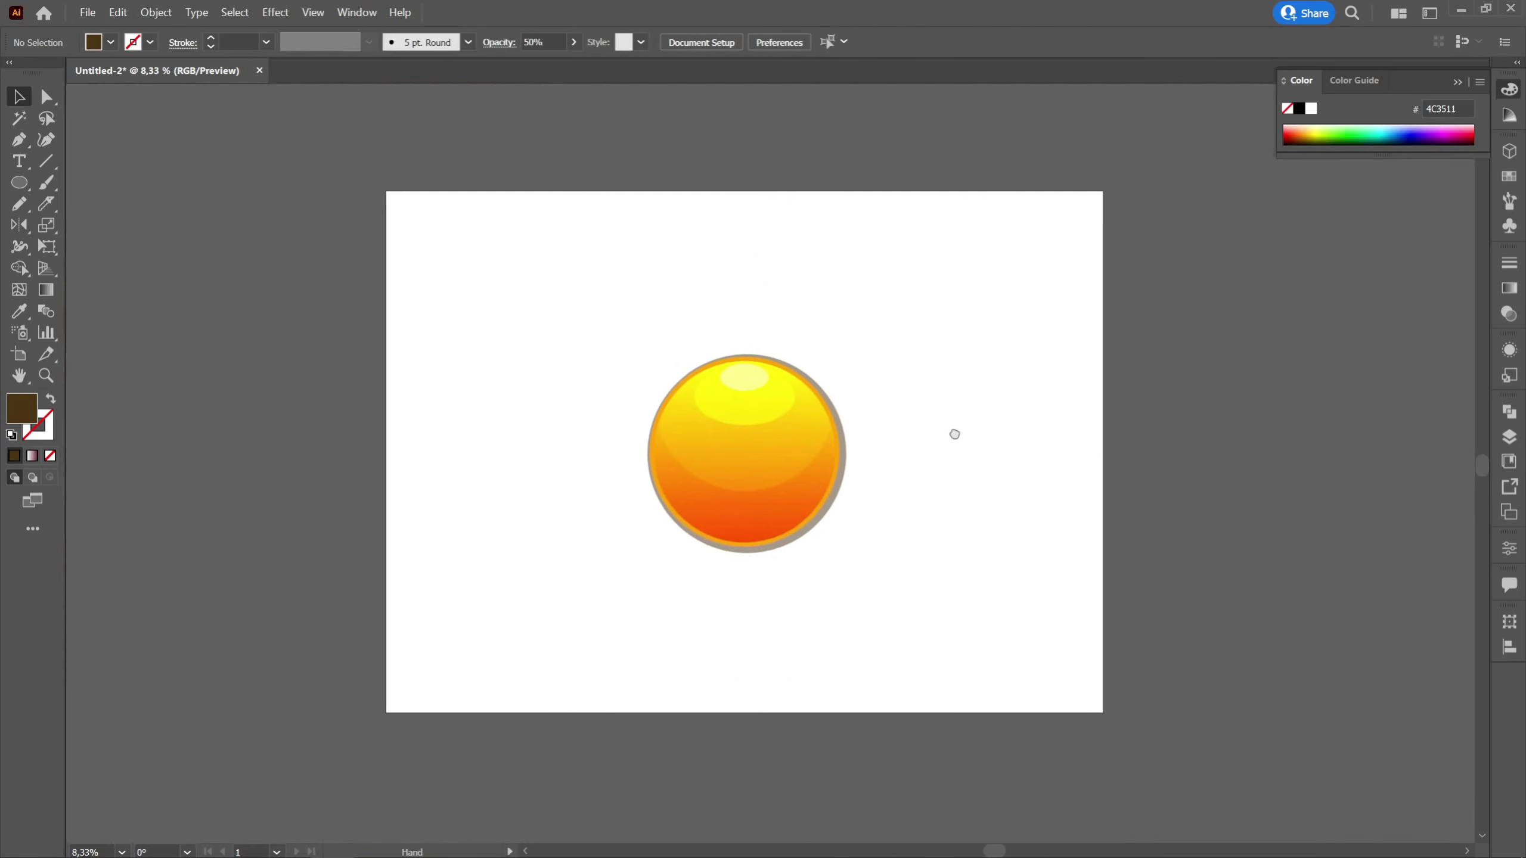
pyautogui.moveTo(955, 434); pyautogui.dragTo(951, 433)
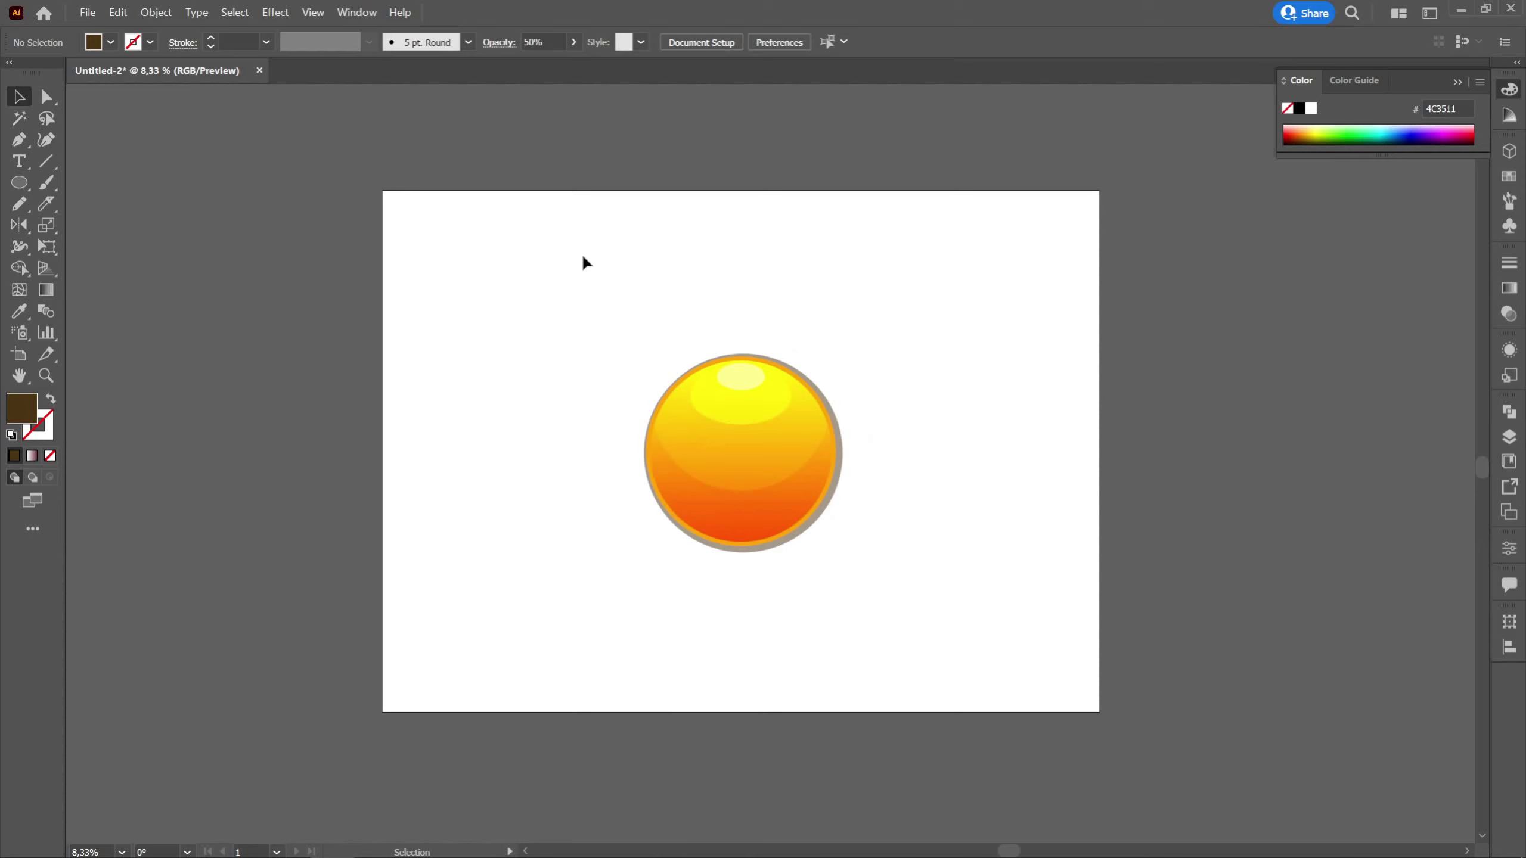
# Group all yolk parts and move the group to the right of the artboard
pyautogui.hotkey('ctrl', 'a')
pyautogui.rightClick(779, 827)
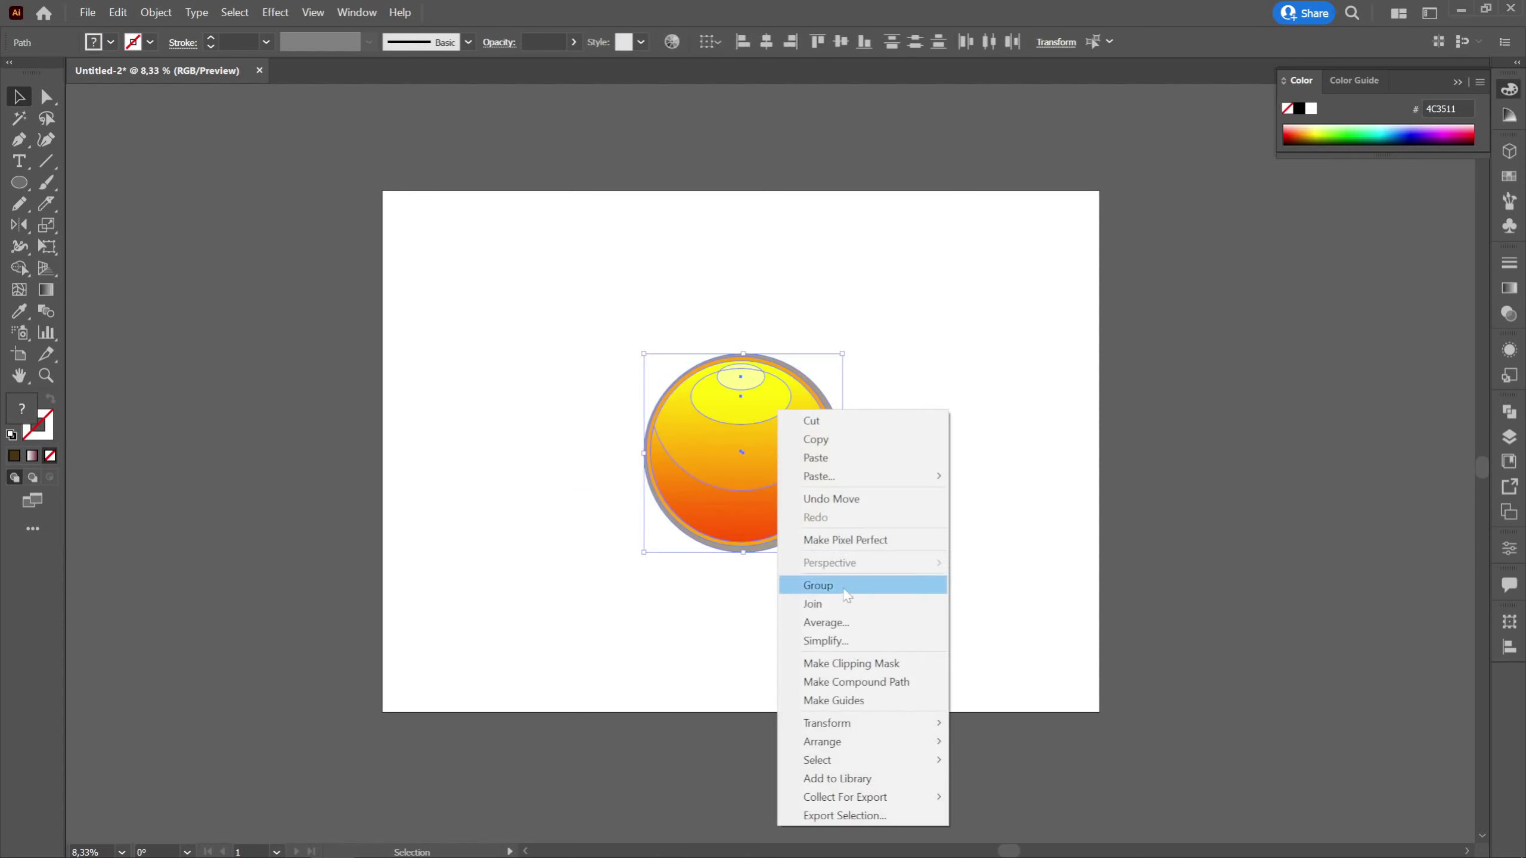
pyautogui.click(805, 584)
pyautogui.moveTo(793, 527); pyautogui.dragTo(1295, 427)
pyautogui.click(894, 411)
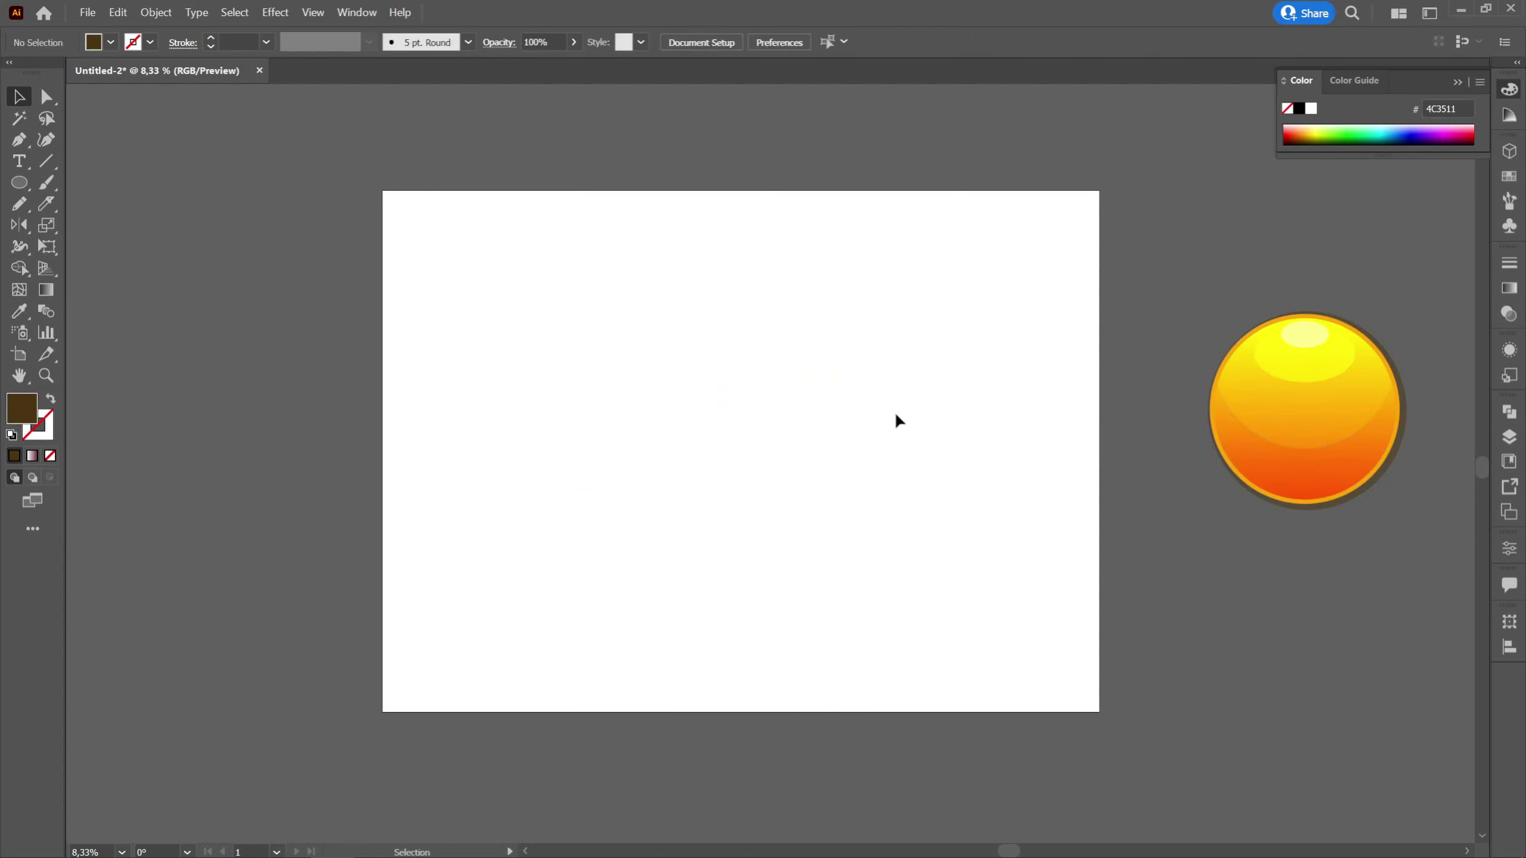
pyautogui.press('space')
pyautogui.moveTo(872, 403); pyautogui.dragTo(863, 401)
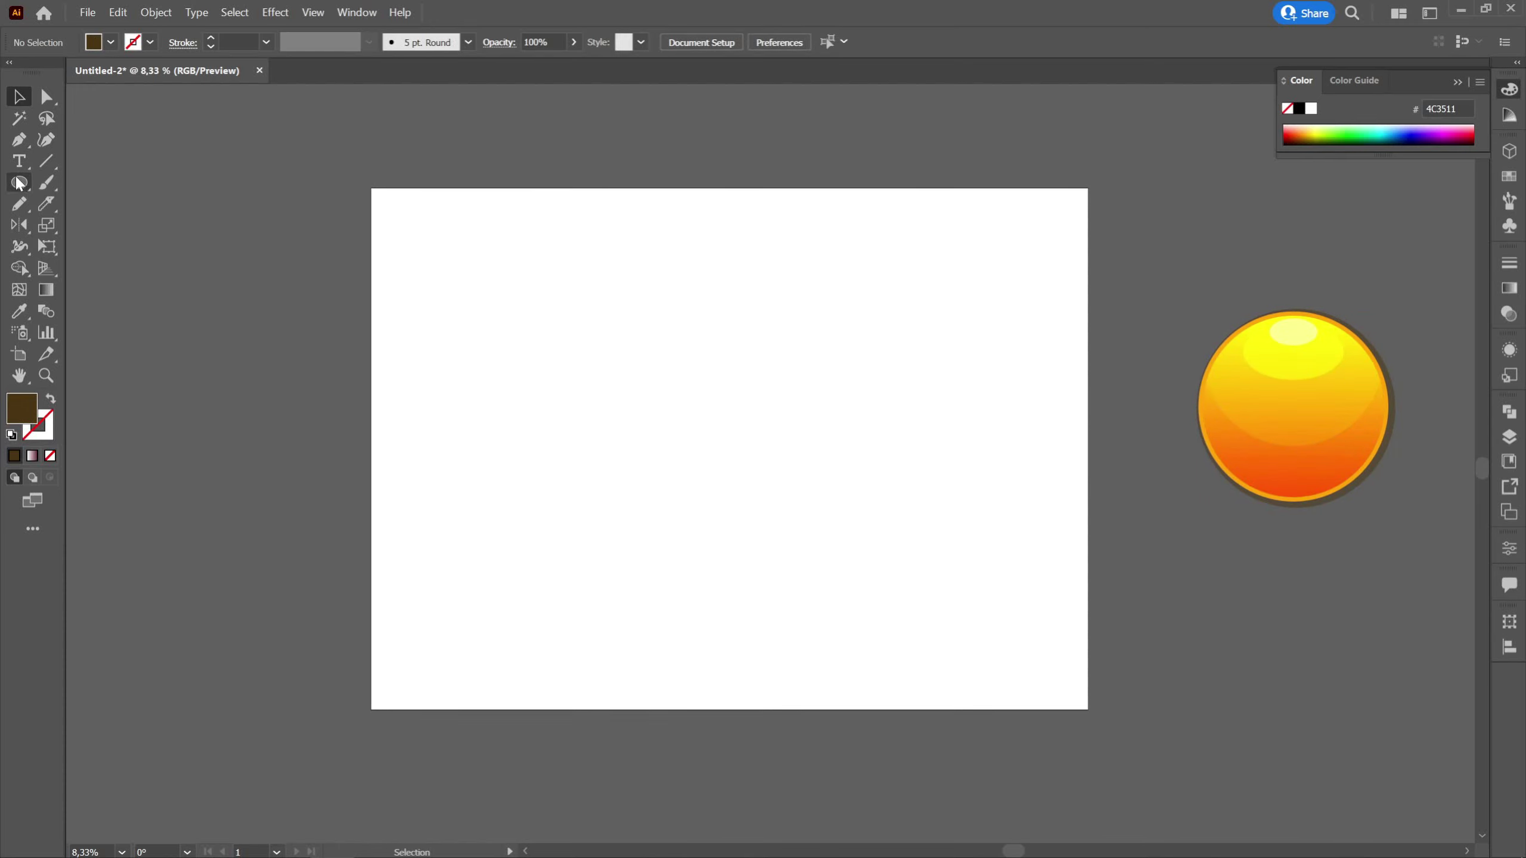
# Set the Pencil tool's Fidelity one step toward Accurate
pyautogui.click(18, 203)
pyautogui.click(110, 230)
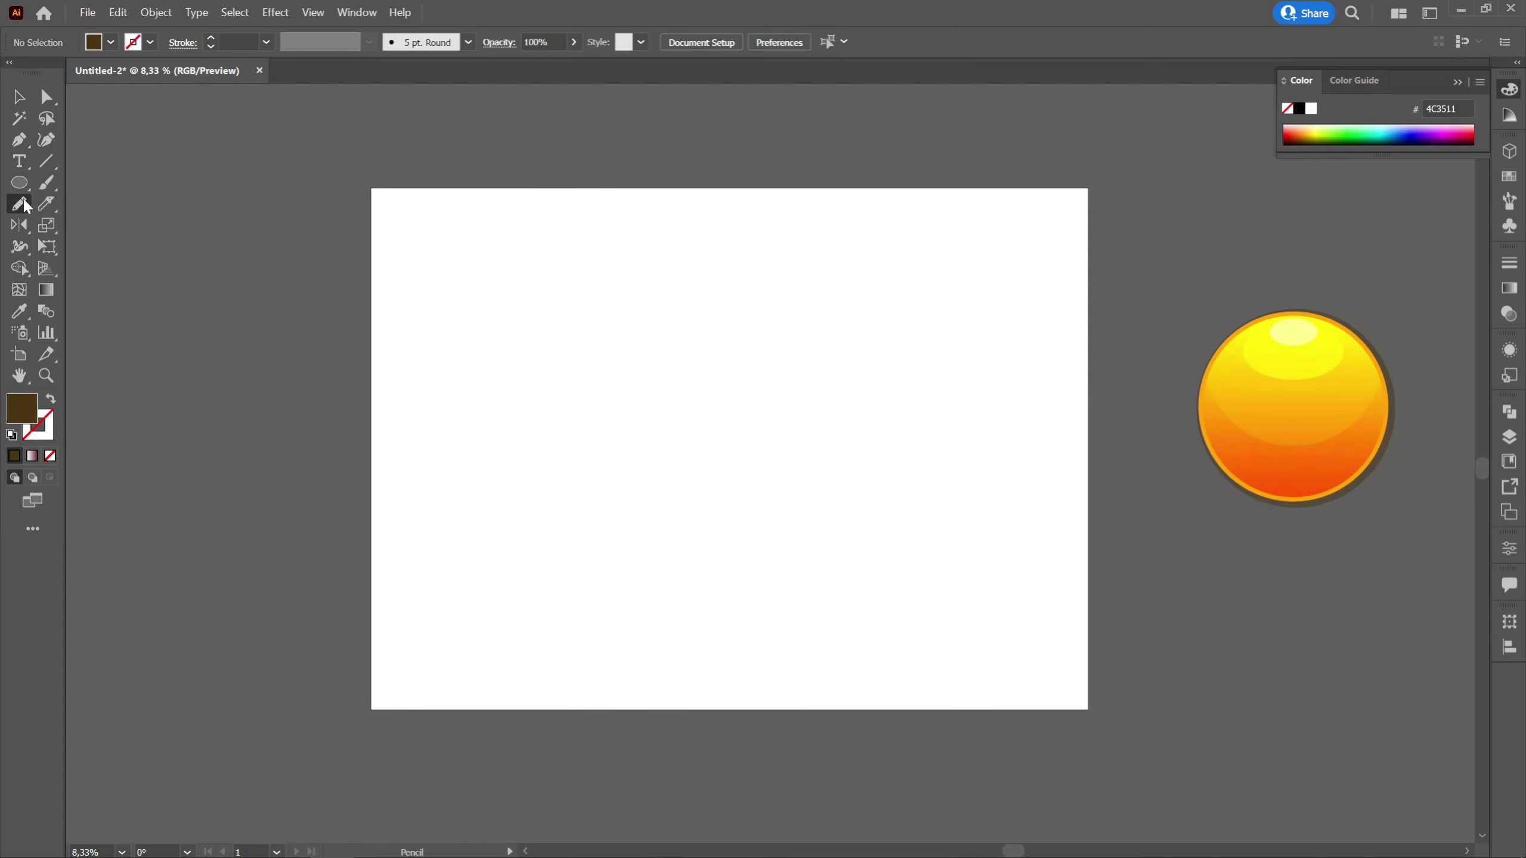
pyautogui.doubleClick(20, 203)
pyautogui.click(826, 304)
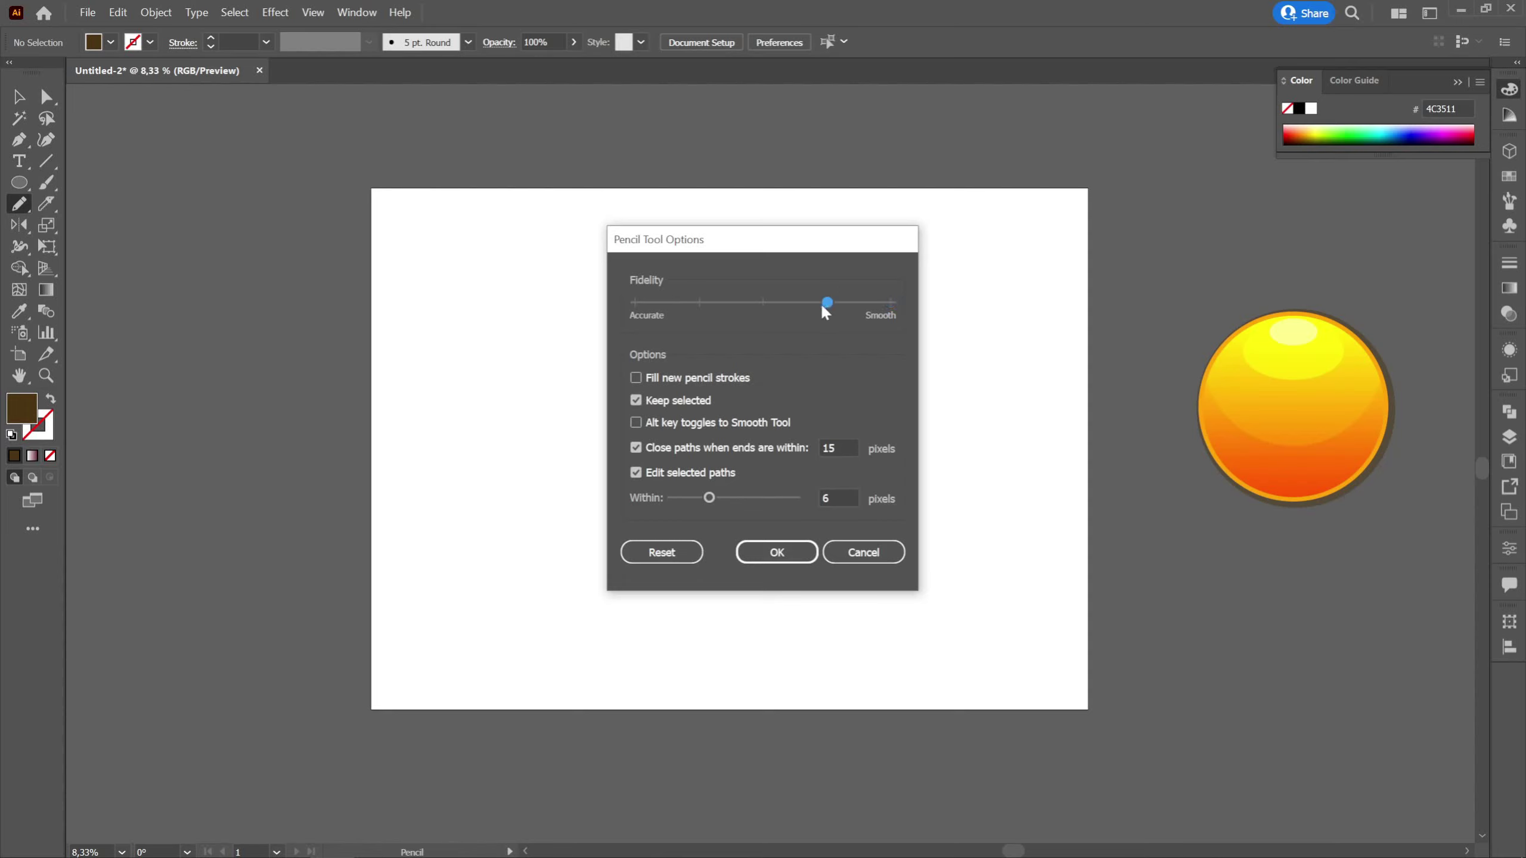
pyautogui.click(778, 553)
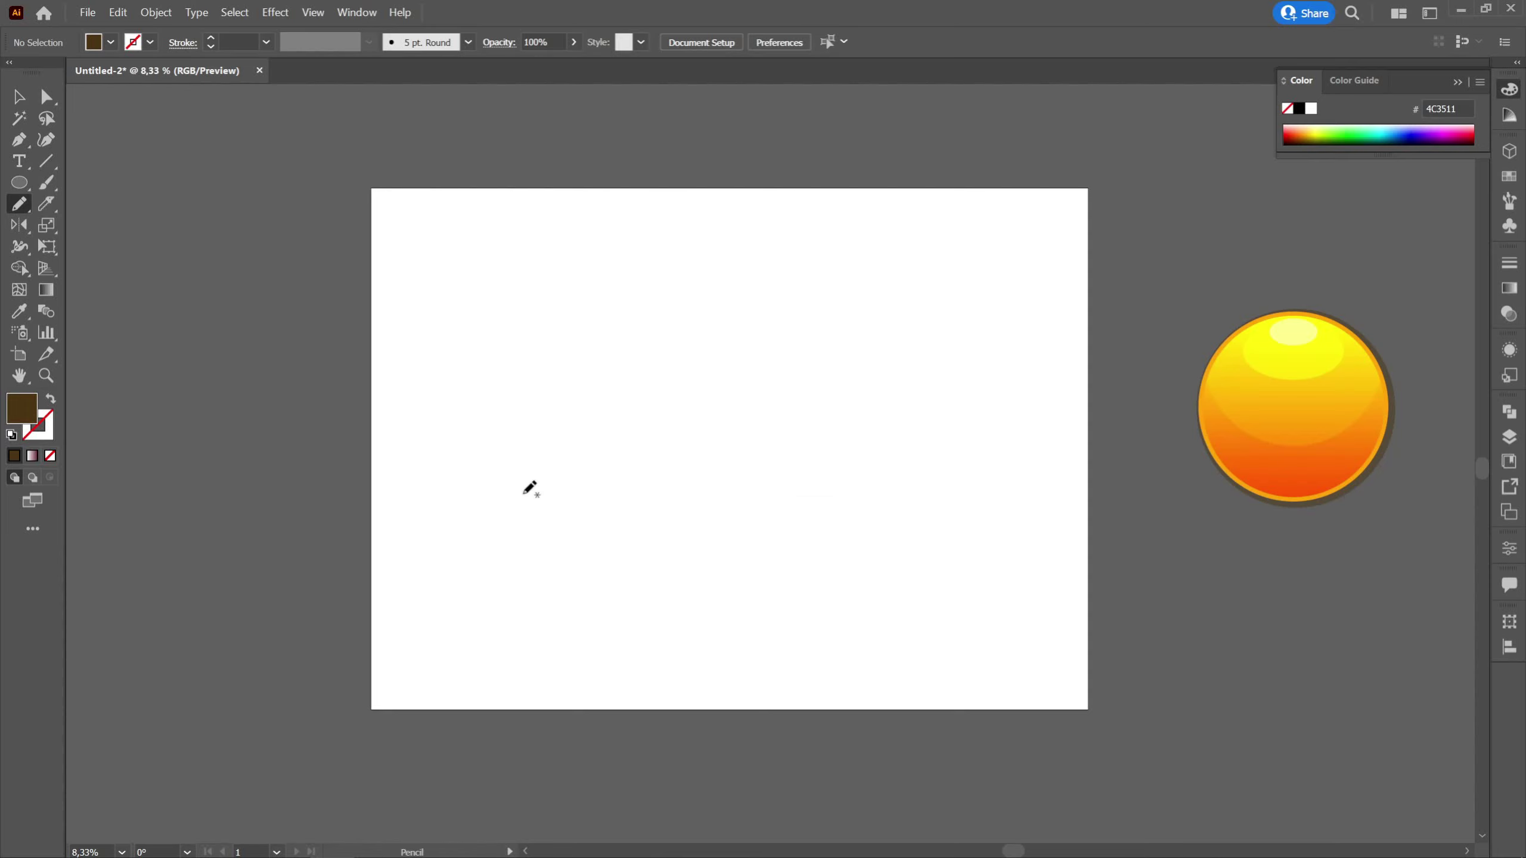
# Draw a closed wavy egg-white outline and fill it with sampled grey 606060
pyautogui.moveTo(548, 544)
pyautogui.mouseDown()
pyautogui.moveTo(565, 577)
pyautogui.moveTo(671, 561)
pyautogui.moveTo(732, 589)
pyautogui.mouseUp()
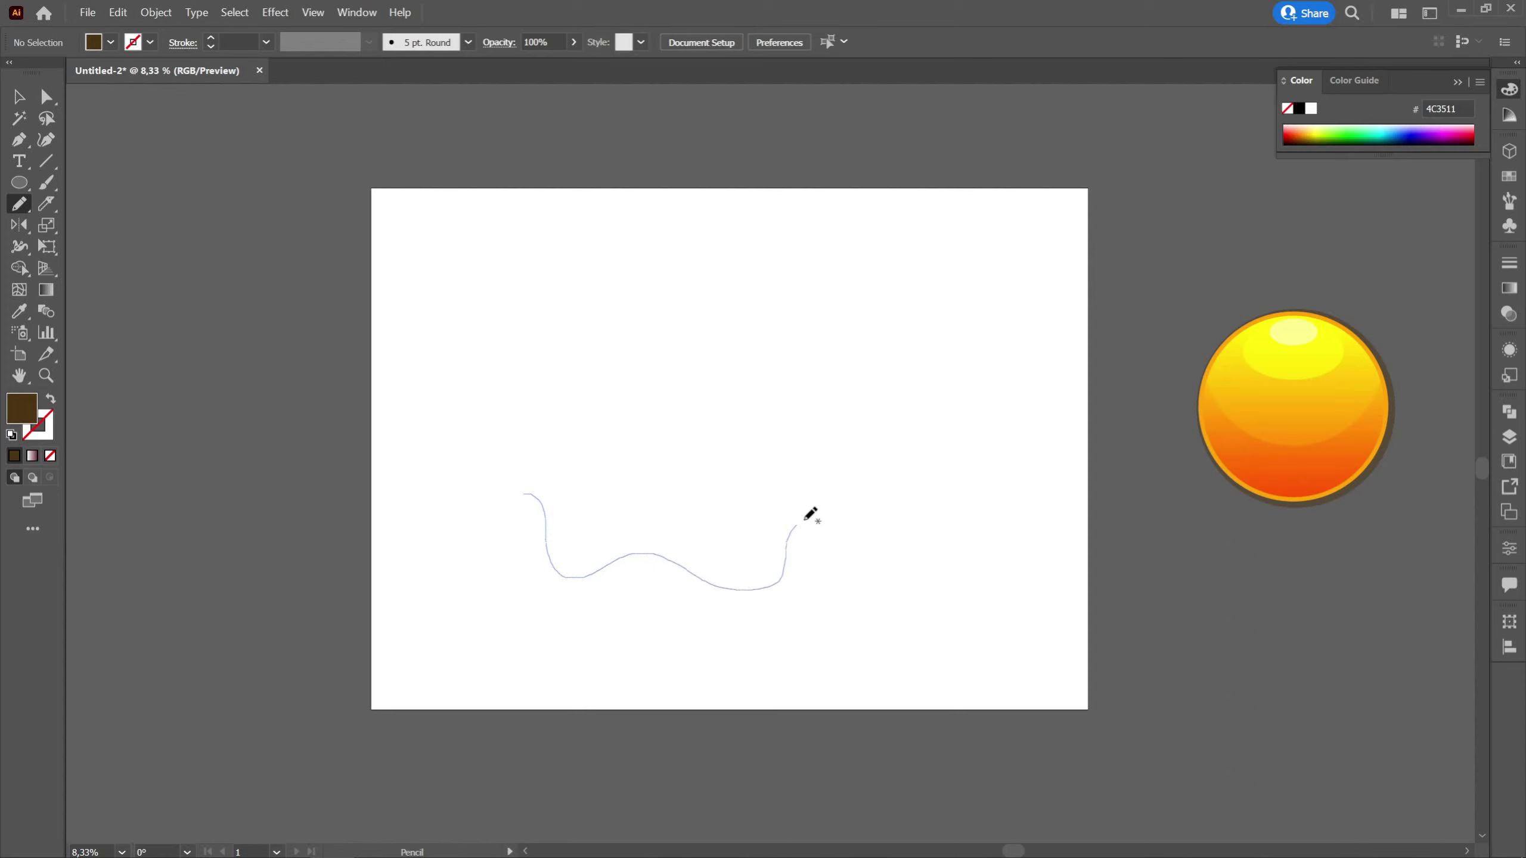
pyautogui.moveTo(805, 520)
pyautogui.mouseDown()
pyautogui.moveTo(871, 498)
pyautogui.moveTo(894, 452)
pyautogui.moveTo(797, 380)
pyautogui.moveTo(806, 315)
pyautogui.moveTo(759, 240)
pyautogui.mouseUp()
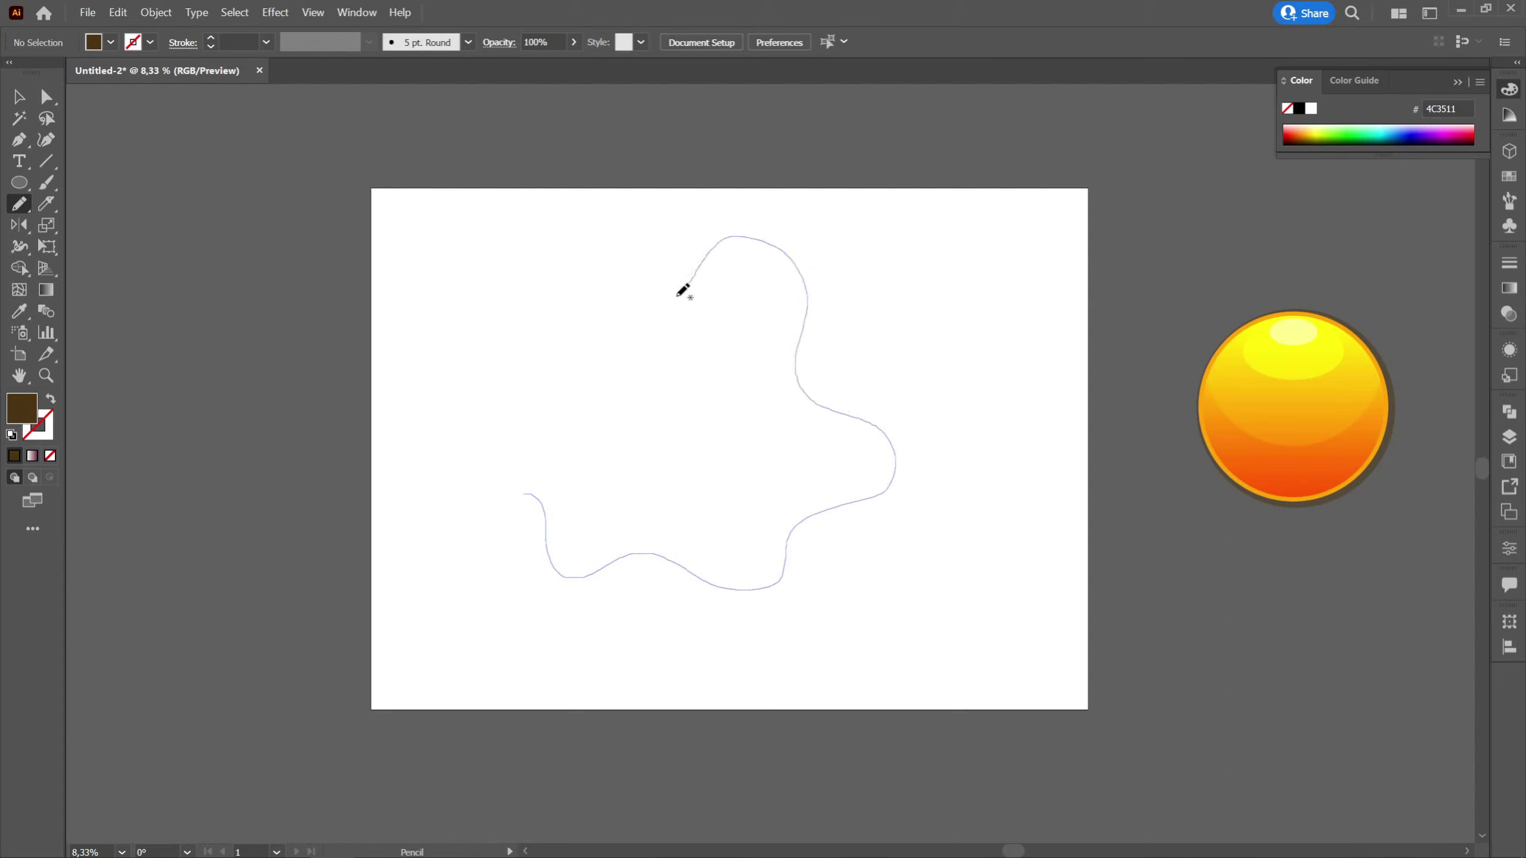
pyautogui.moveTo(682, 290); pyautogui.dragTo(550, 308)
pyautogui.moveTo(524, 486); pyautogui.dragTo(511, 500)
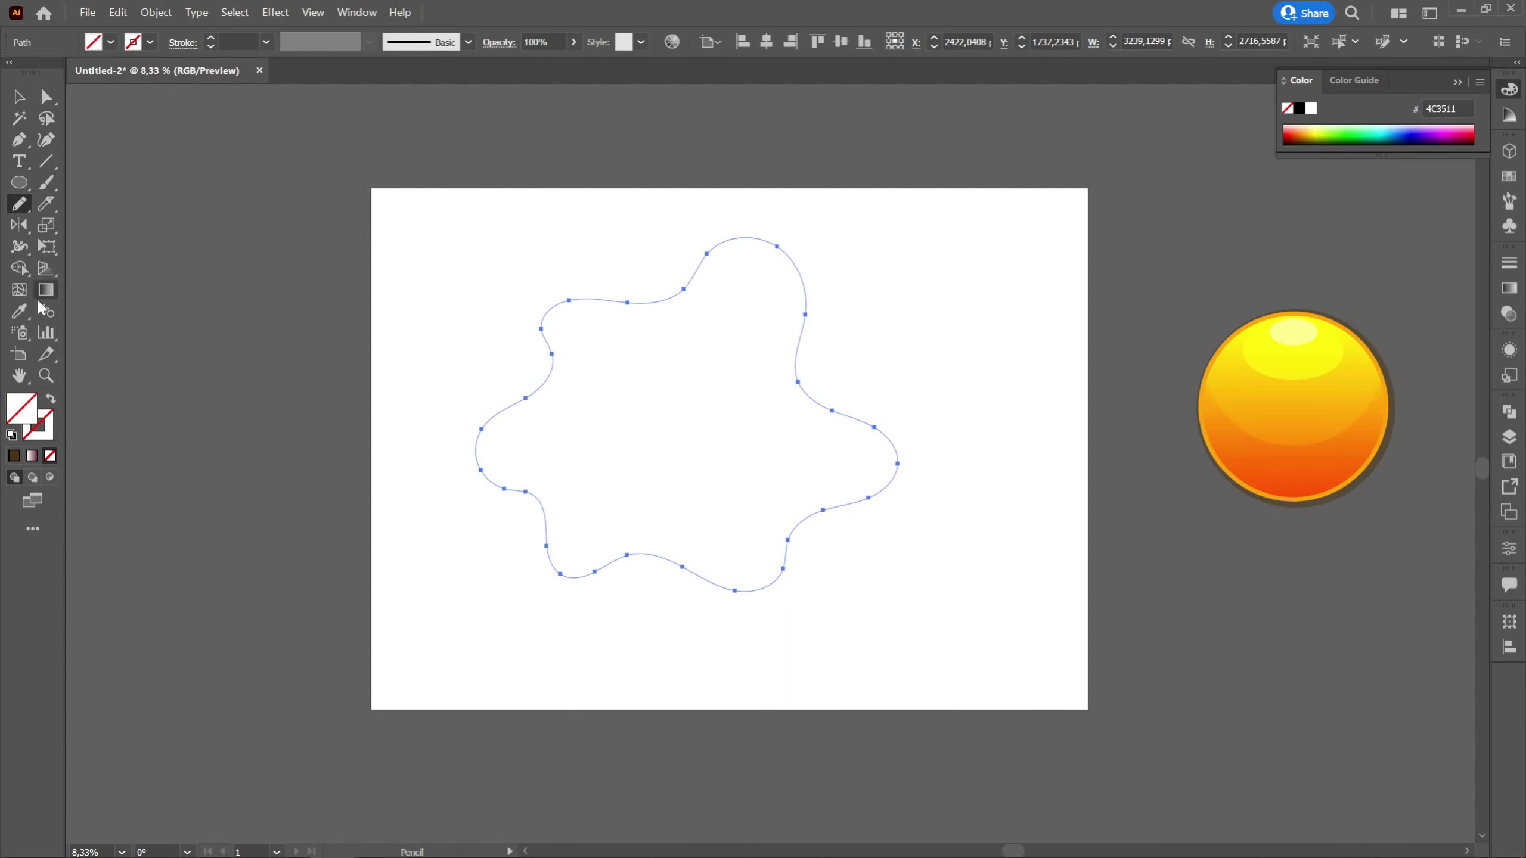
pyautogui.click(21, 311)
pyautogui.click(363, 291)
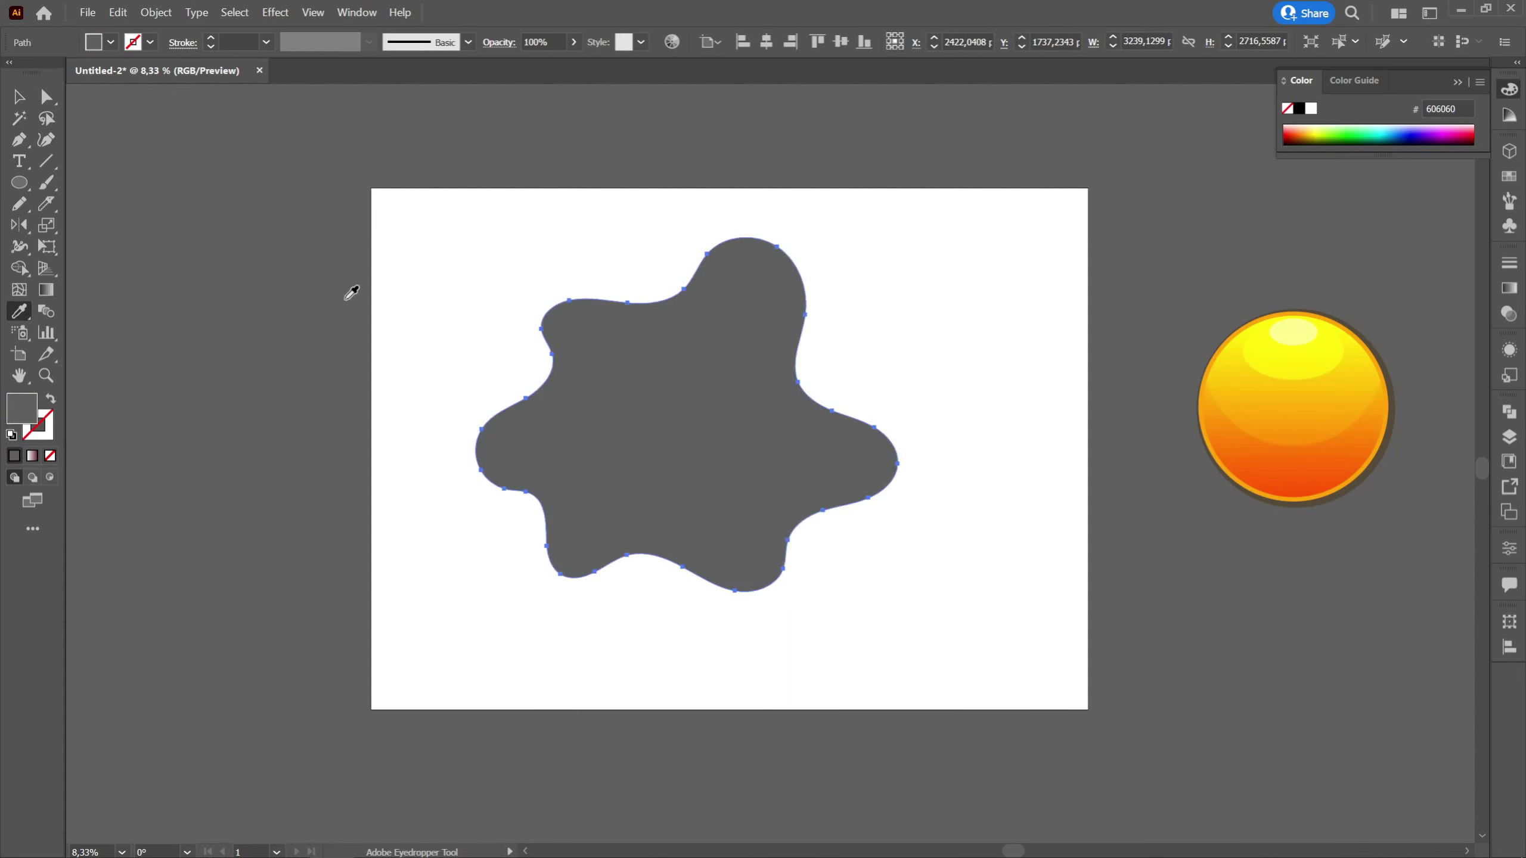
# Fill the blob with cream F4EADC and centre it on the artboard
pyautogui.doubleClick(18, 414)
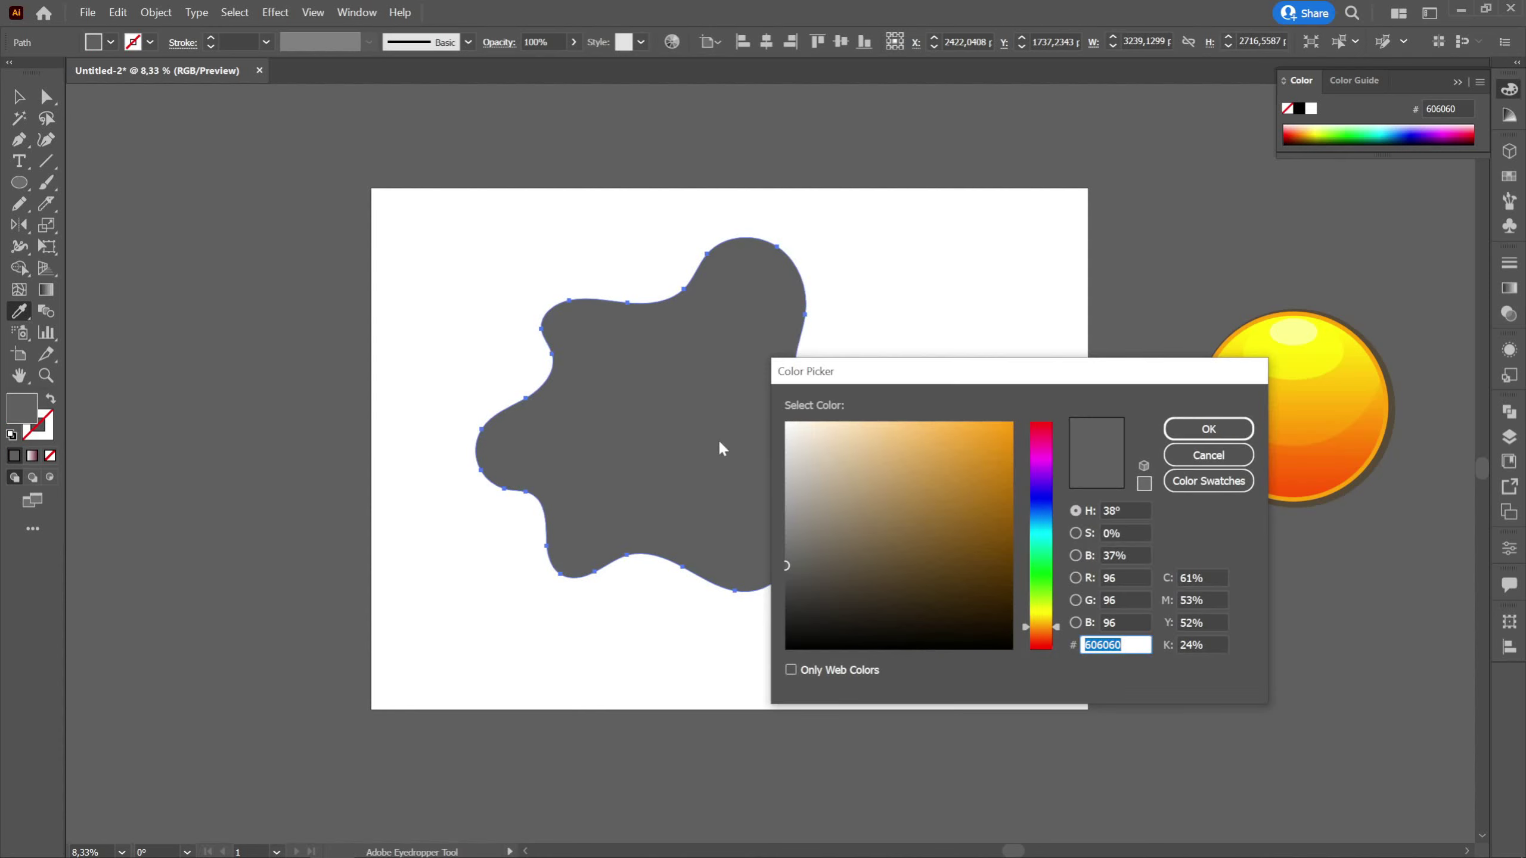
pyautogui.moveTo(814, 428); pyautogui.dragTo(810, 428)
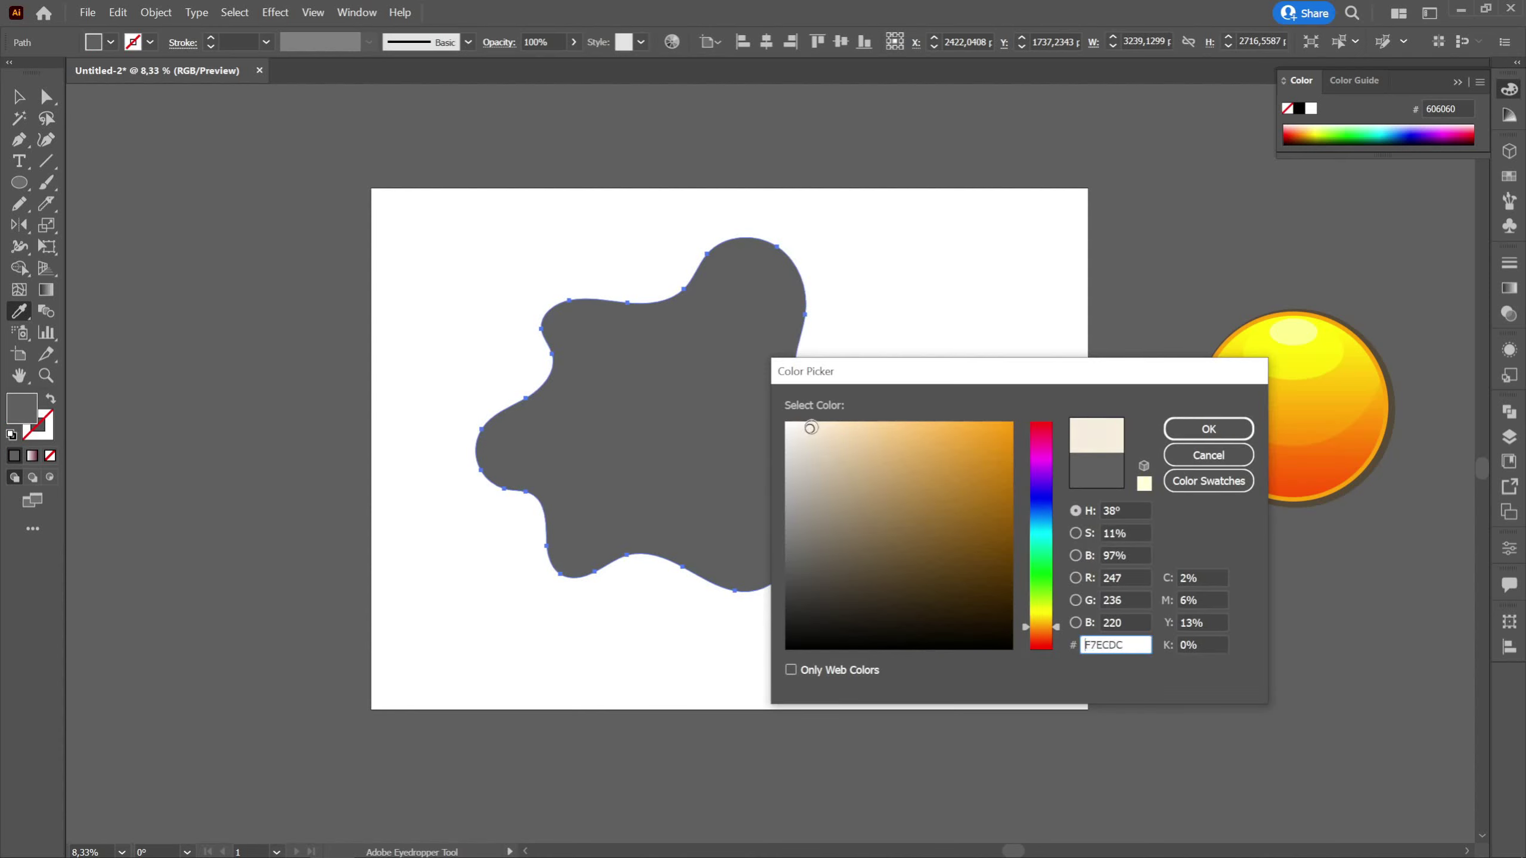
pyautogui.click(1196, 427)
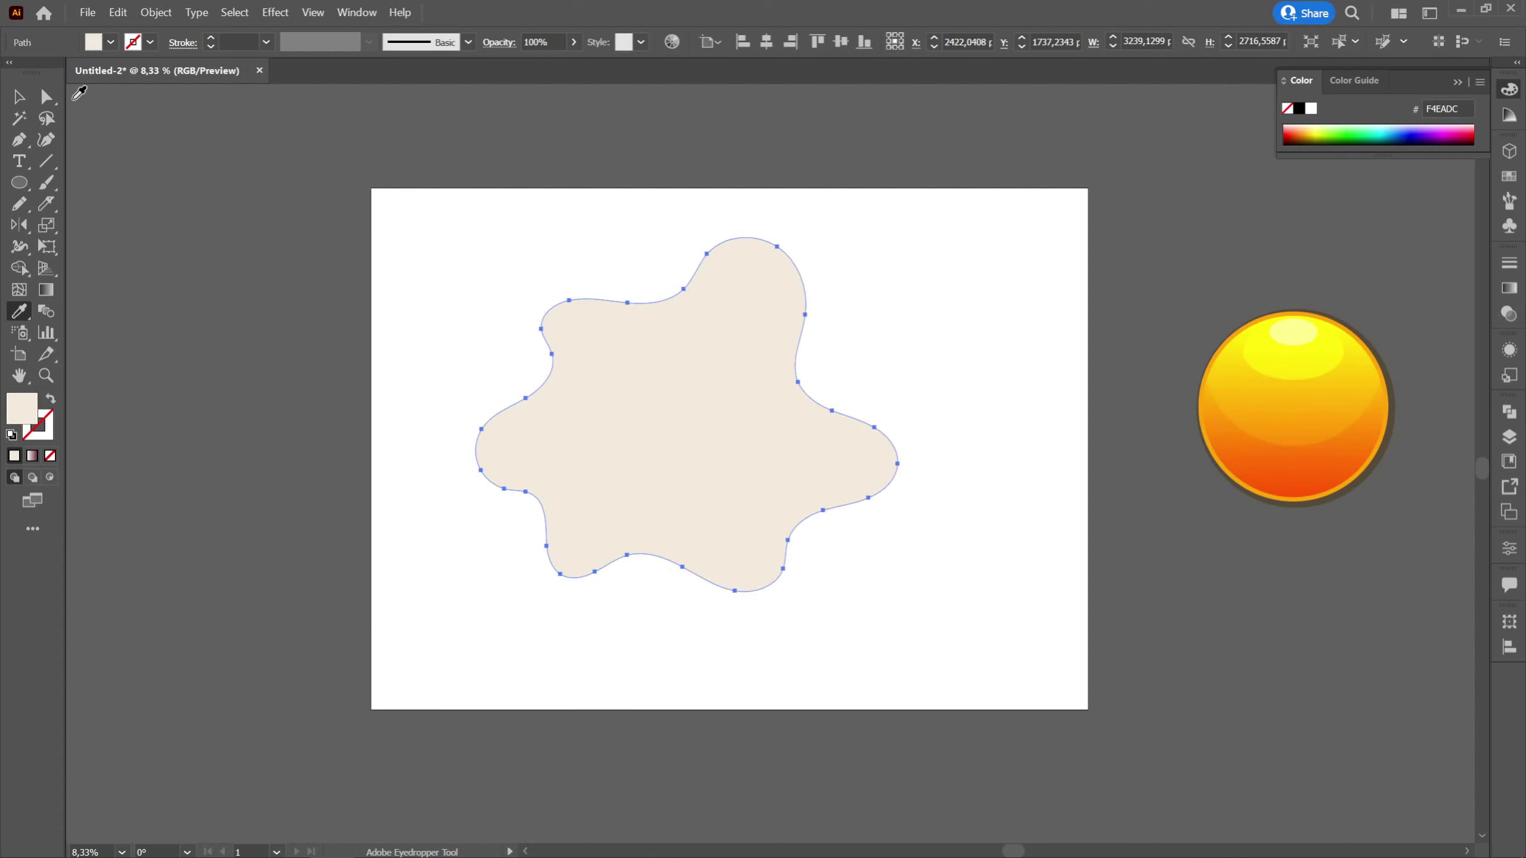
pyautogui.press('v')
pyautogui.click(672, 346)
pyautogui.click(766, 43)
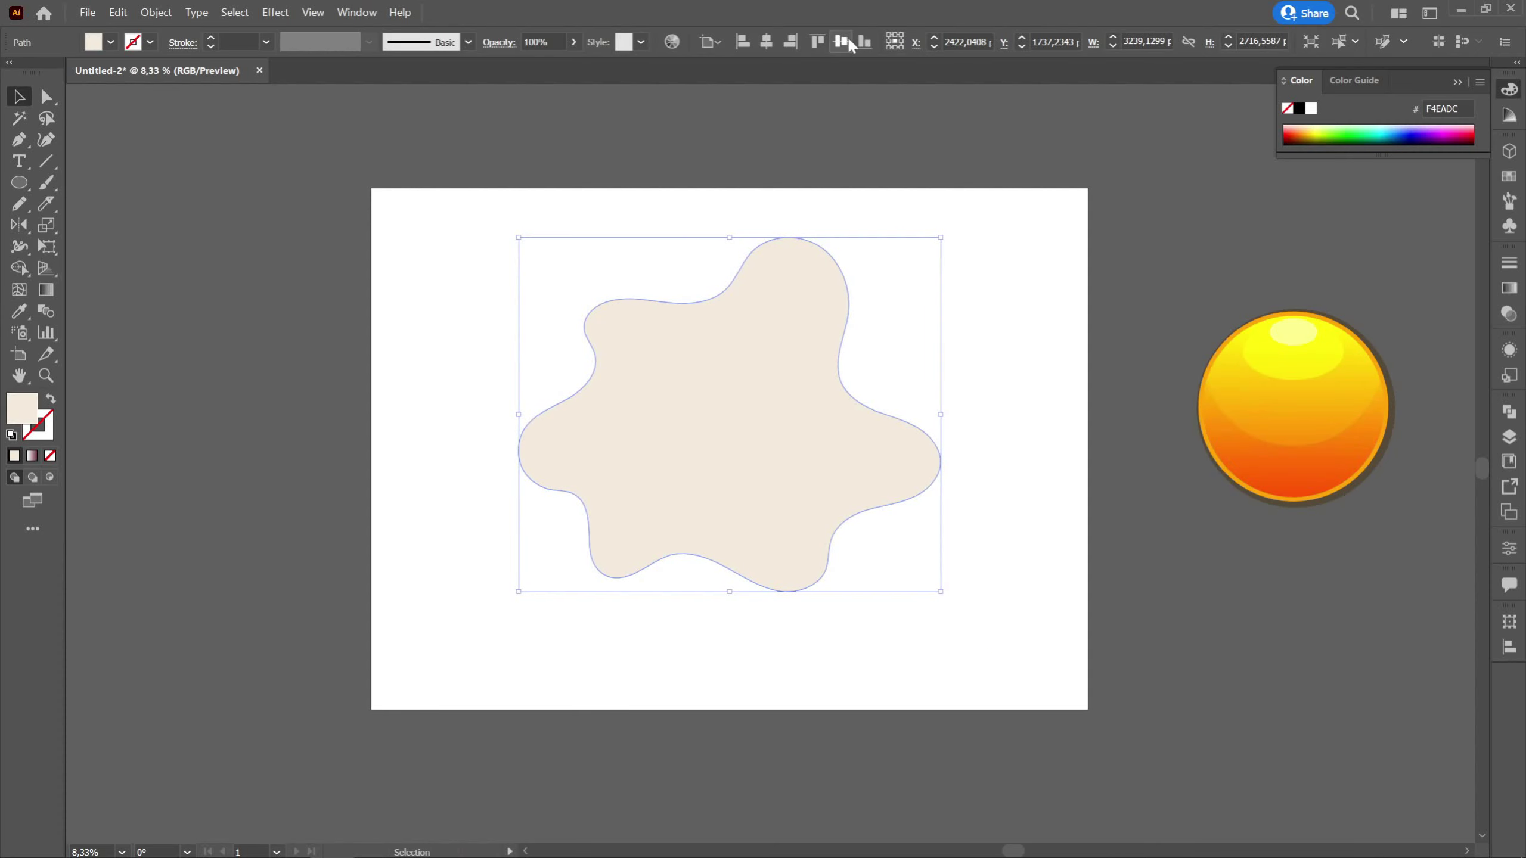
pyautogui.click(842, 41)
pyautogui.click(984, 242)
# Lighten the blob's fill to pale cream FFF5E9
pyautogui.click(776, 446)
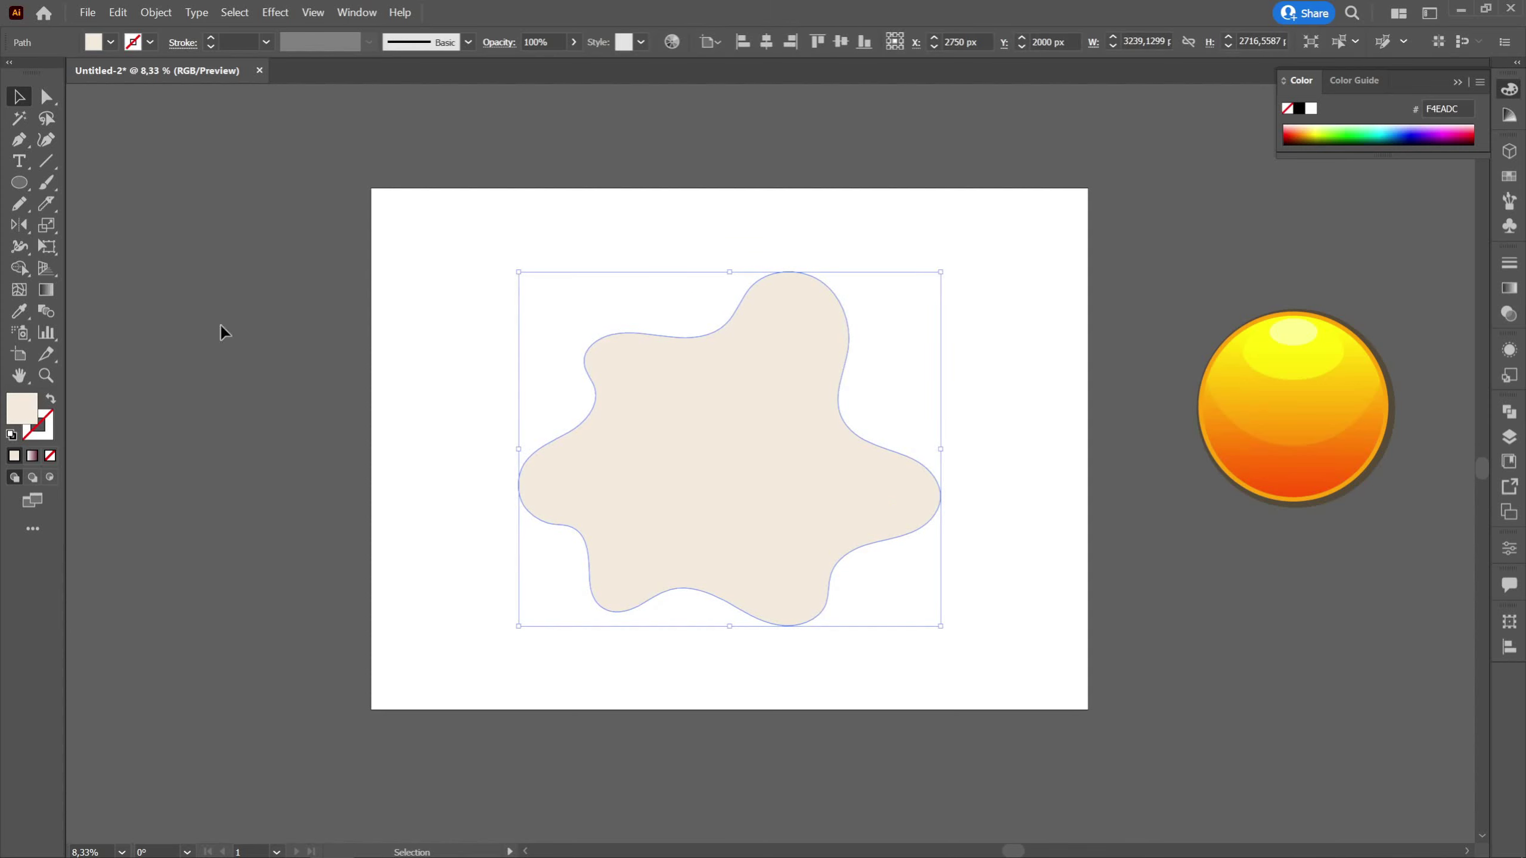
pyautogui.doubleClick(34, 416)
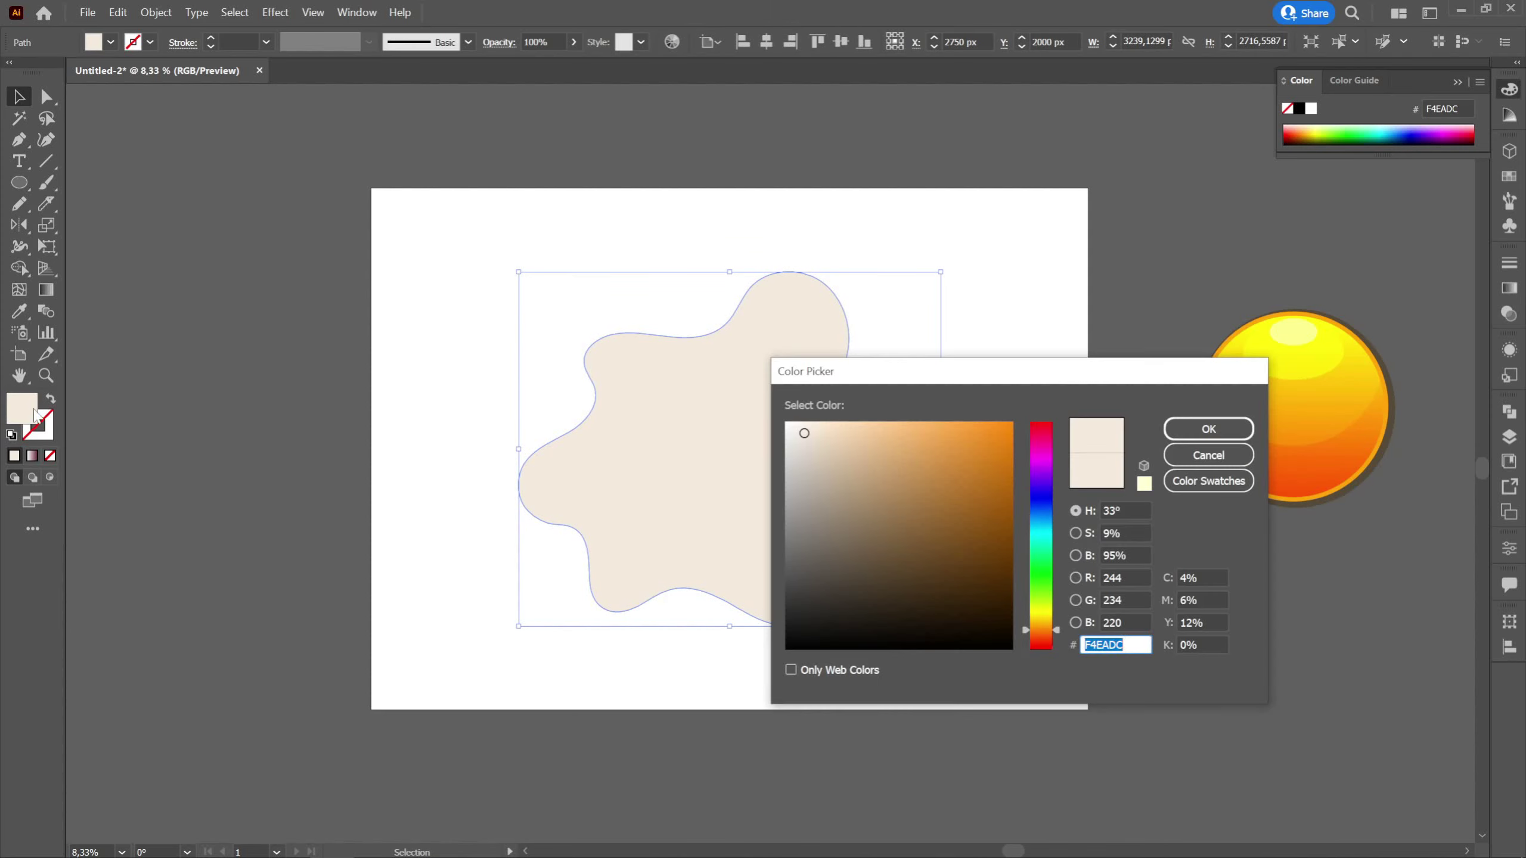
pyautogui.click(805, 423)
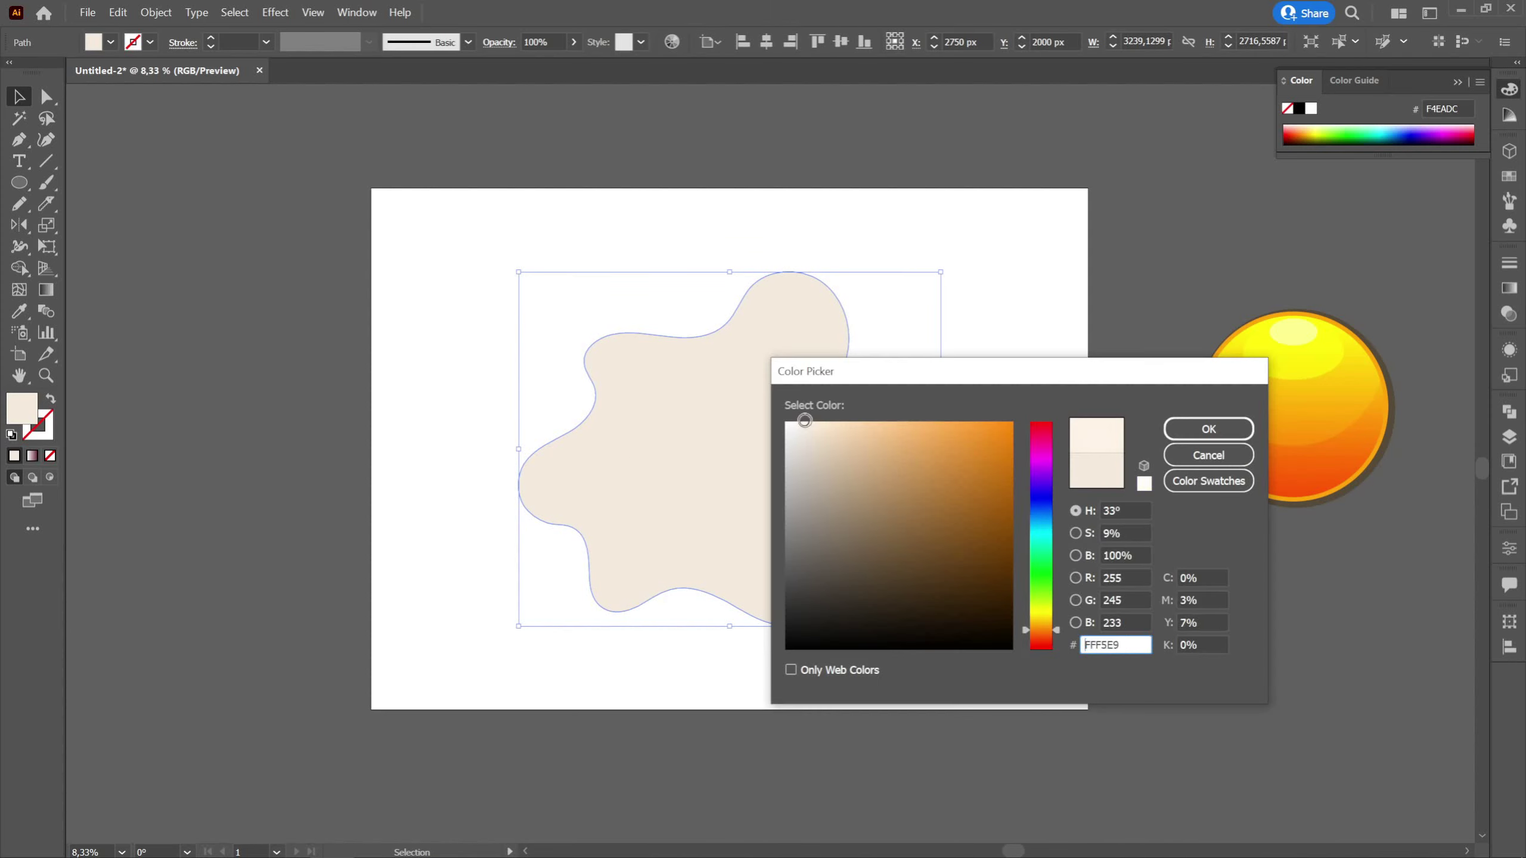
pyautogui.click(1208, 428)
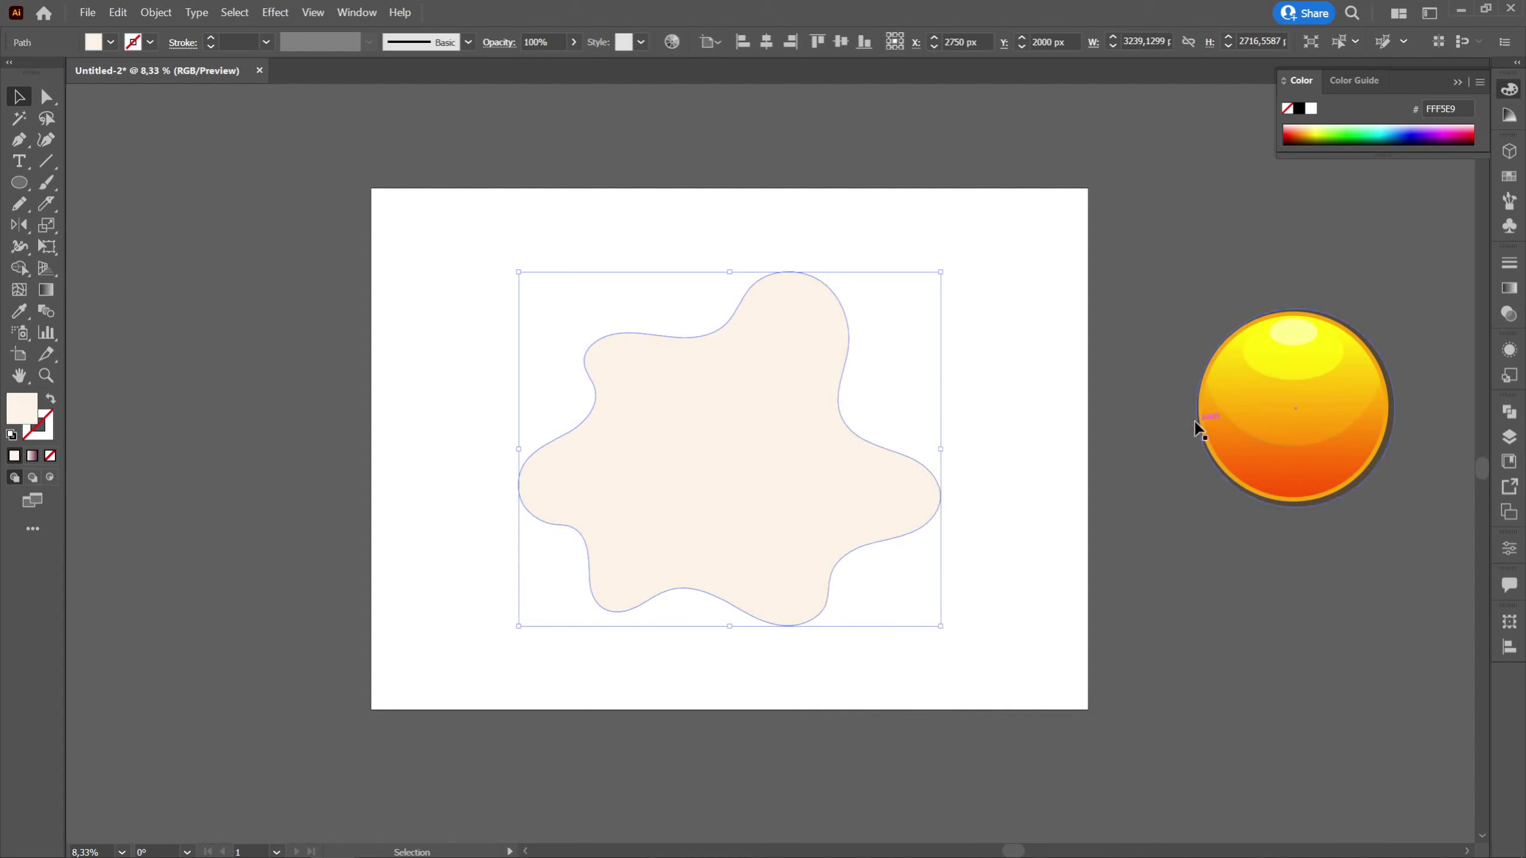
pyautogui.doubleClick(12, 417)
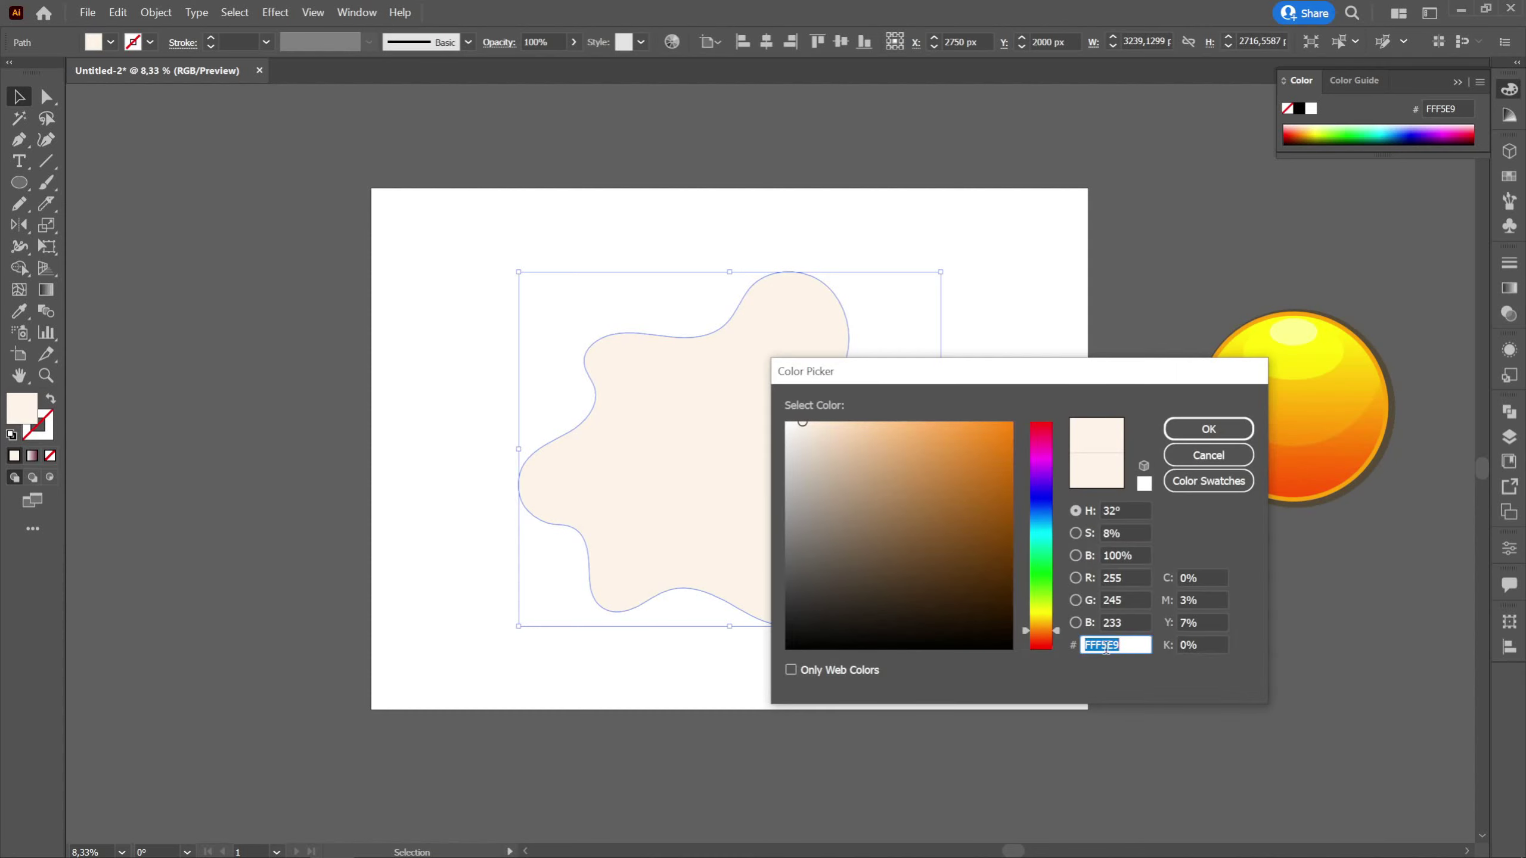
pyautogui.click(1181, 428)
pyautogui.click(1043, 481)
pyautogui.scroll(-3, 1038, 501)
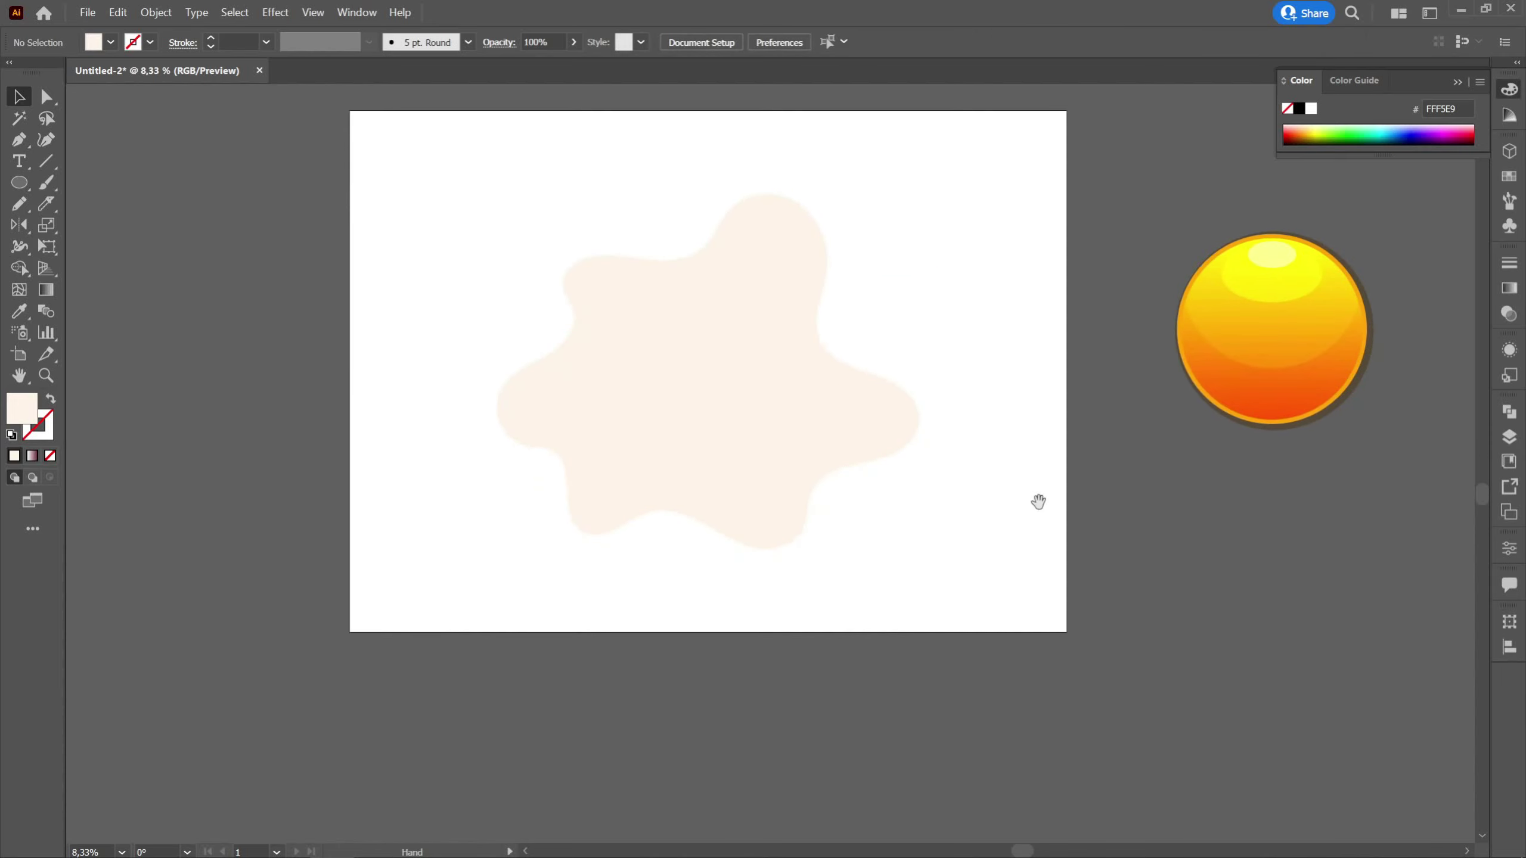
pyautogui.scroll(2, 730, 535)
# Send the copied egg-white splat behind everything and fill it with beige E8DBCD
pyautogui.click(671, 448)
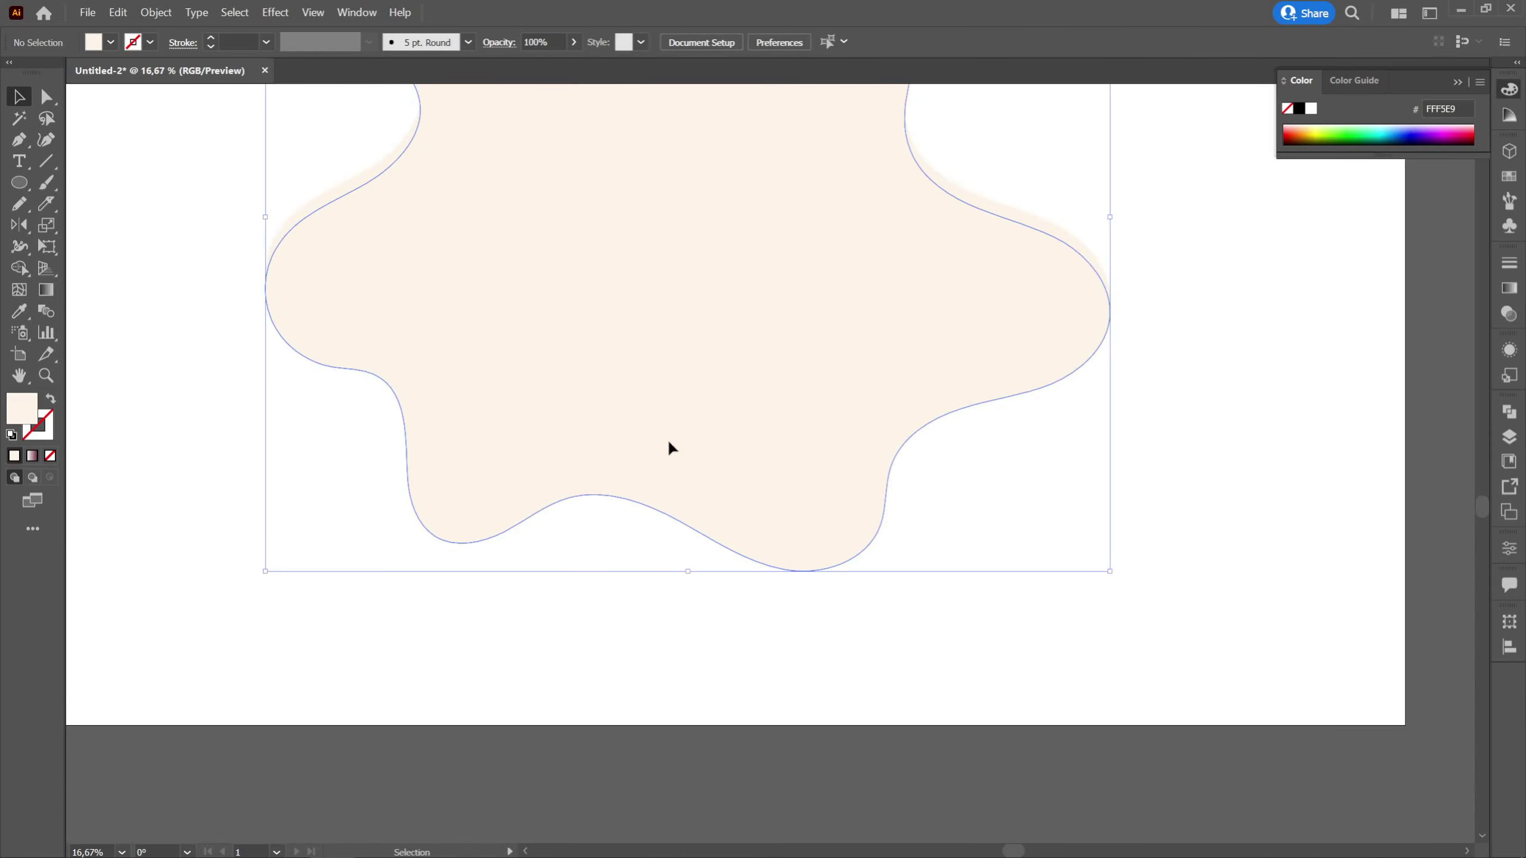
pyautogui.rightClick(615, 392)
pyautogui.moveTo(691, 765)
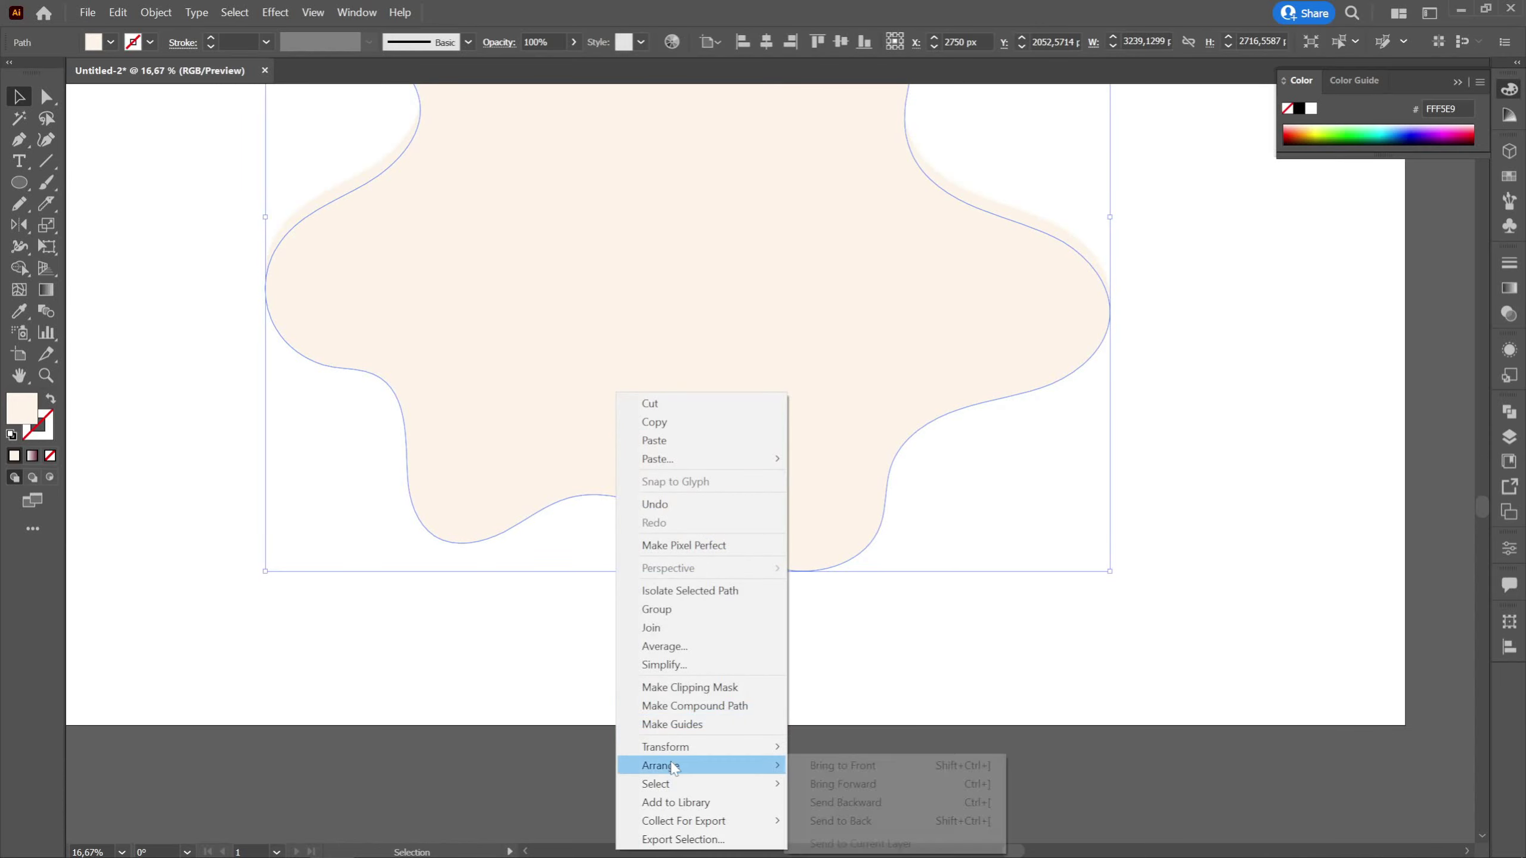
pyautogui.click(844, 821)
pyautogui.doubleClick(29, 416)
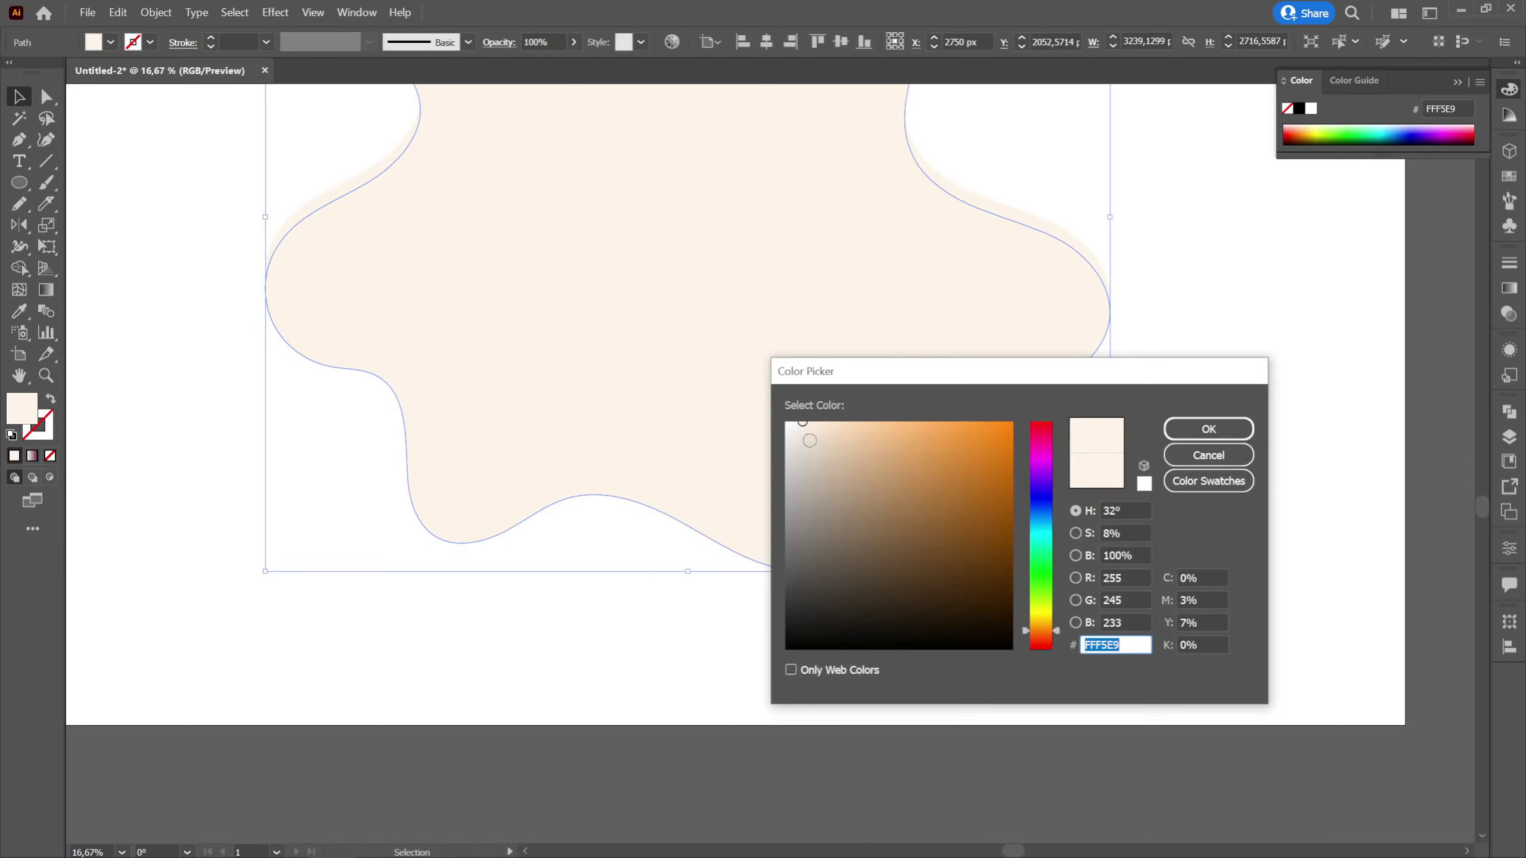
pyautogui.click(814, 442)
pyautogui.click(1201, 429)
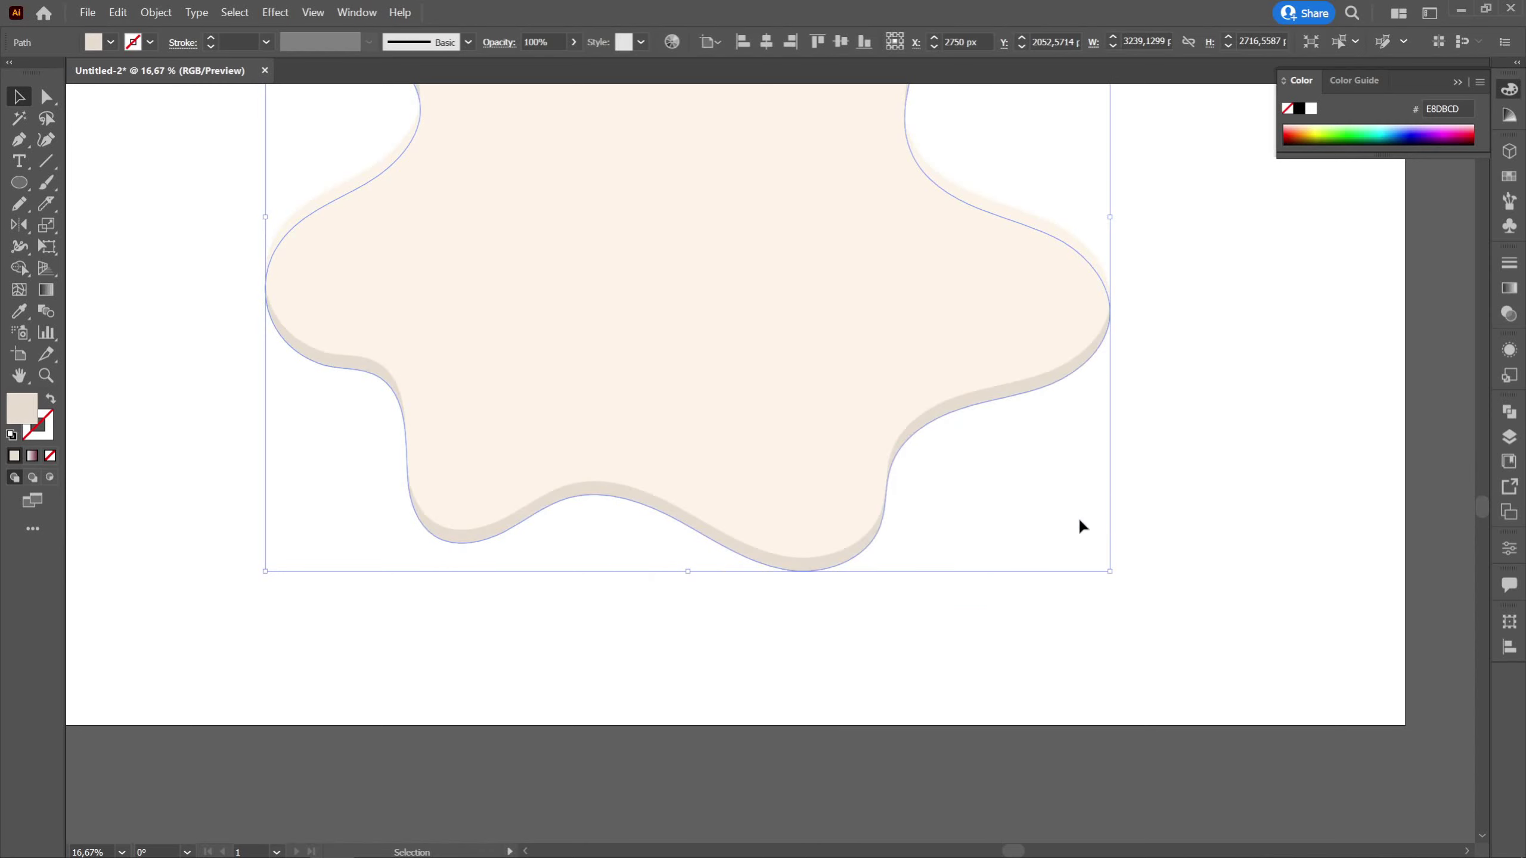
# Select both cream egg-white paths, the original and its offset copy
pyautogui.scroll(4, 631, 499)
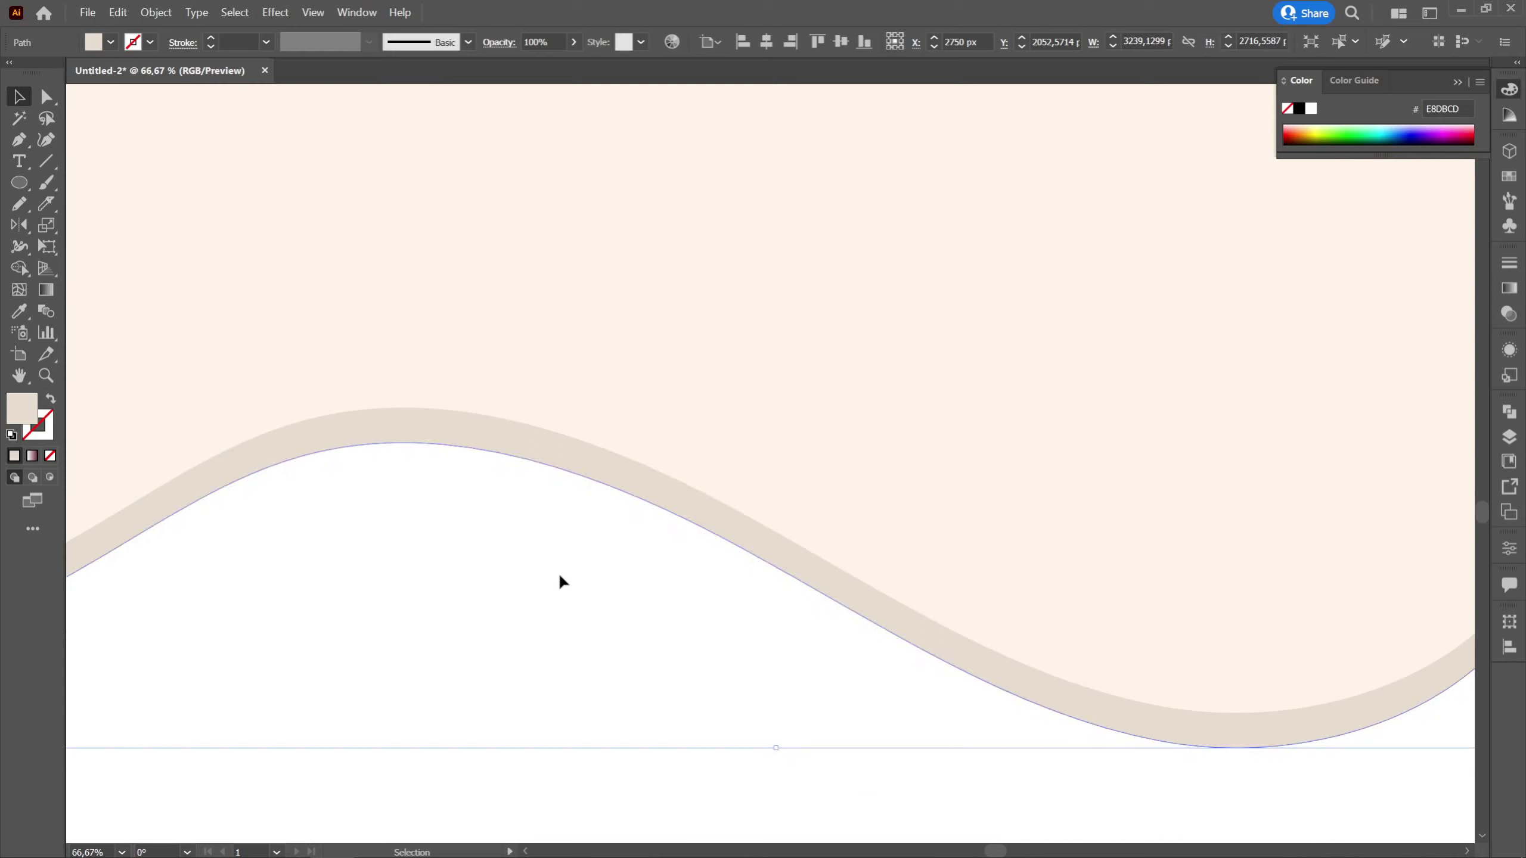
pyautogui.click(558, 572)
pyautogui.scroll(-6, 630, 600)
pyautogui.scroll(6, 560, 609)
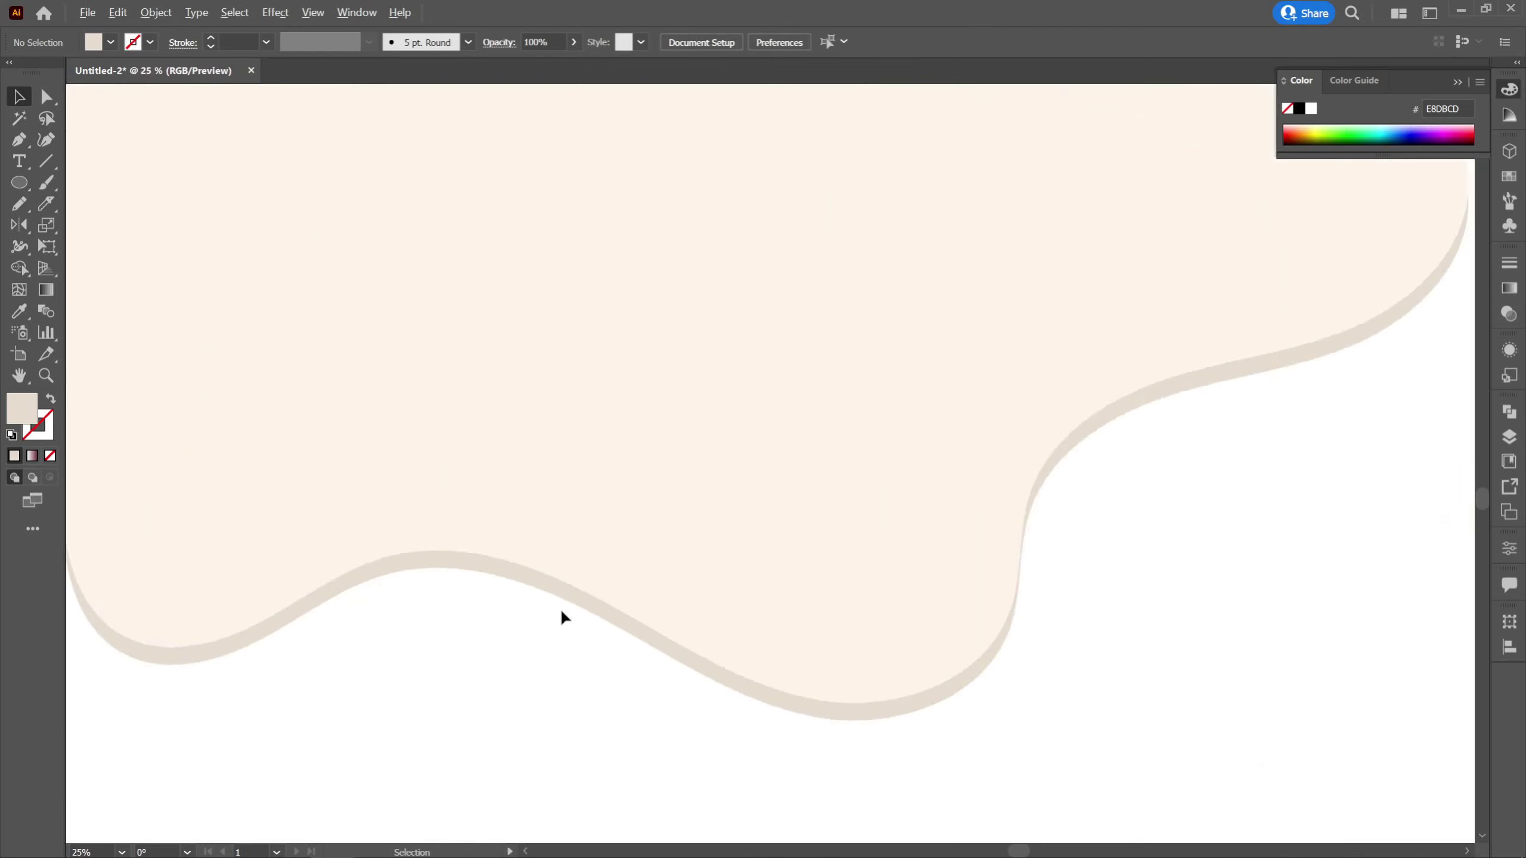
pyautogui.scroll(-6, 604, 636)
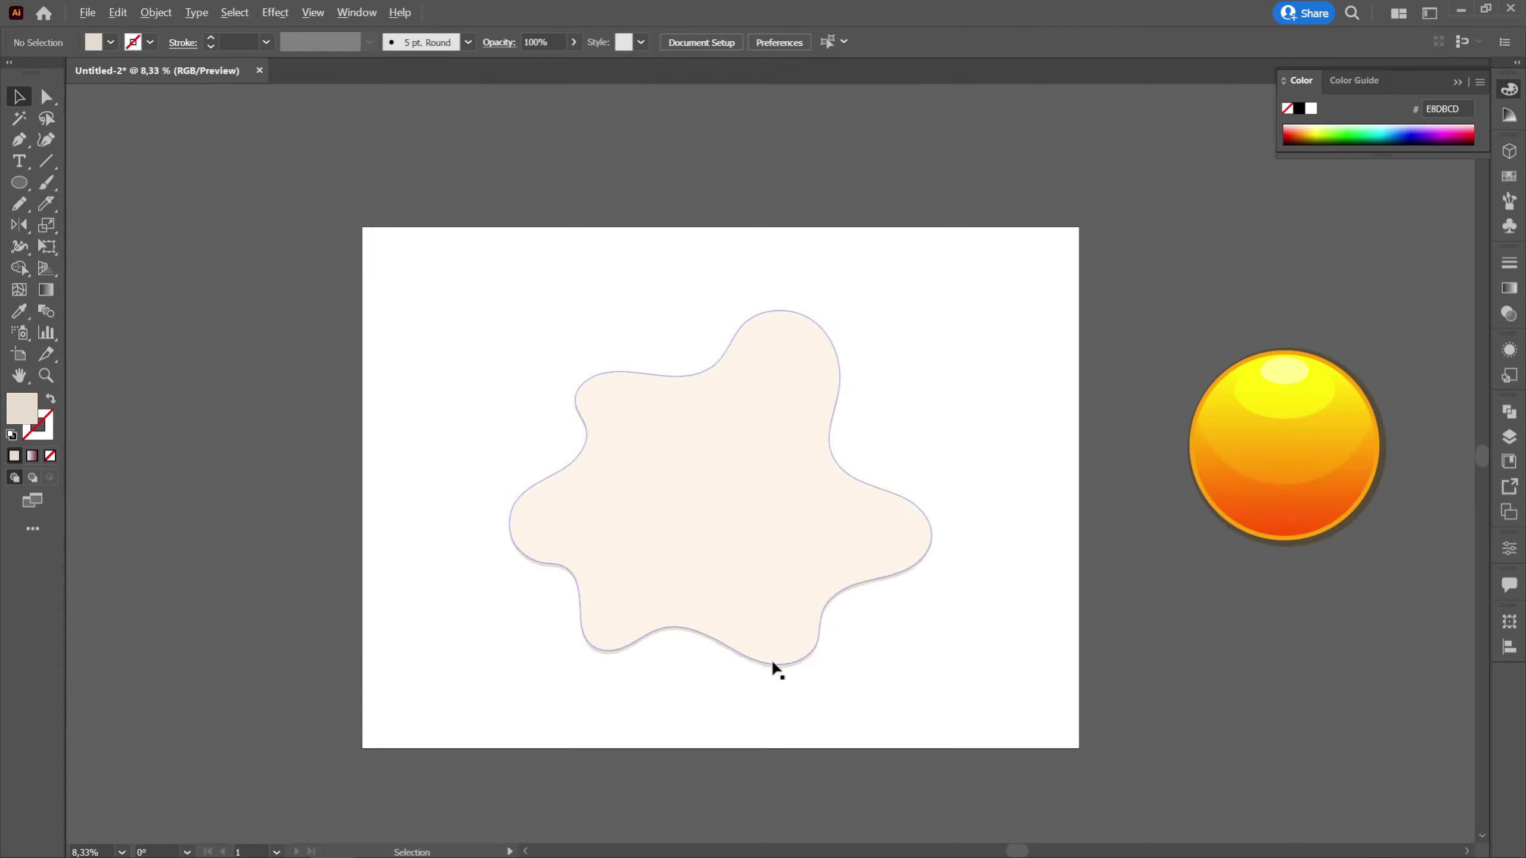
pyautogui.moveTo(902, 658); pyautogui.dragTo(870, 648)
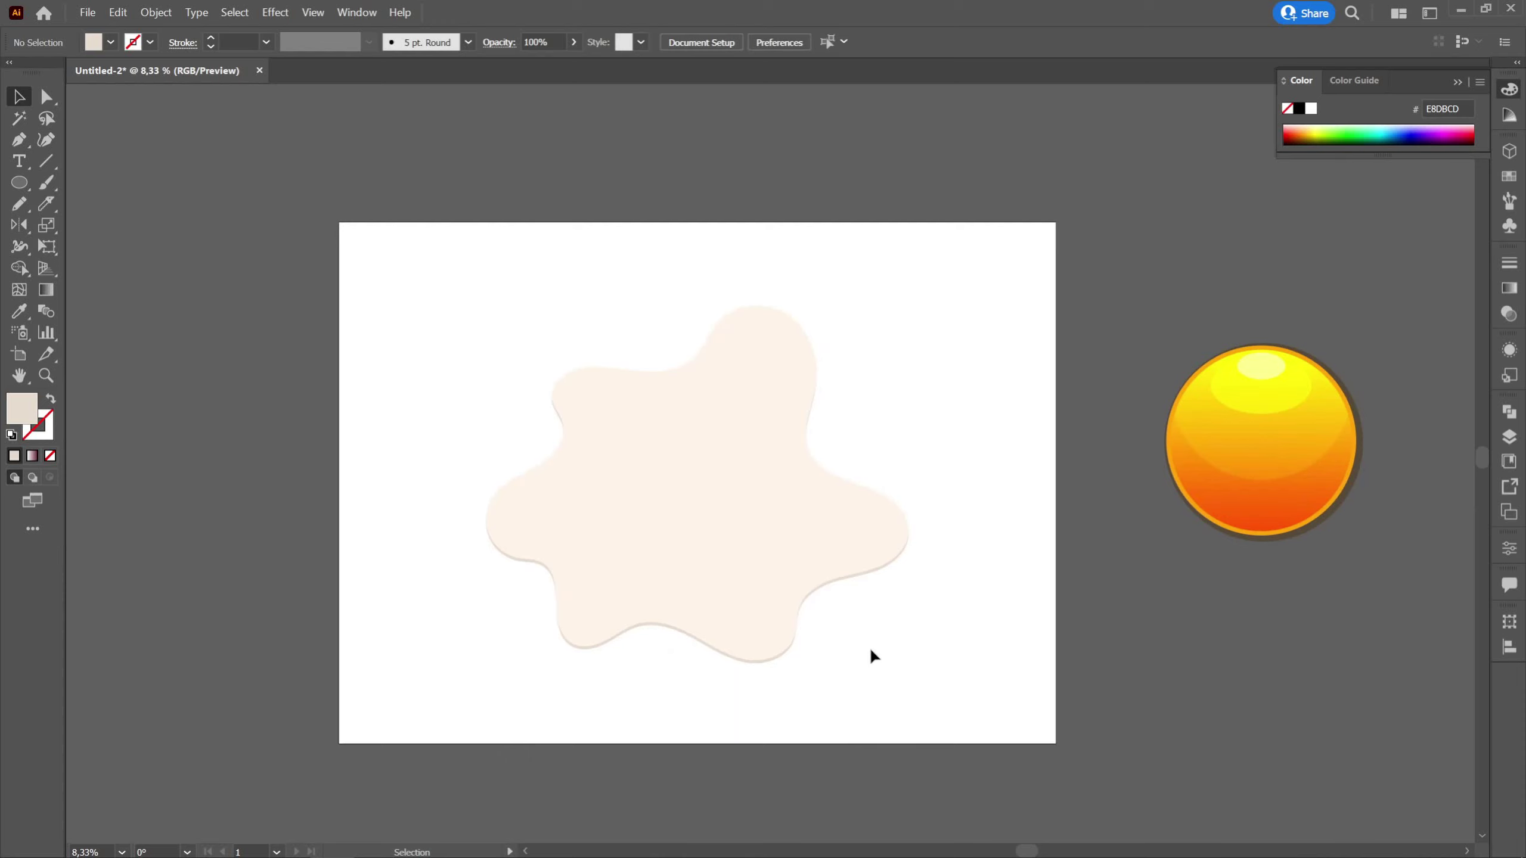
pyautogui.scroll(5, 783, 694)
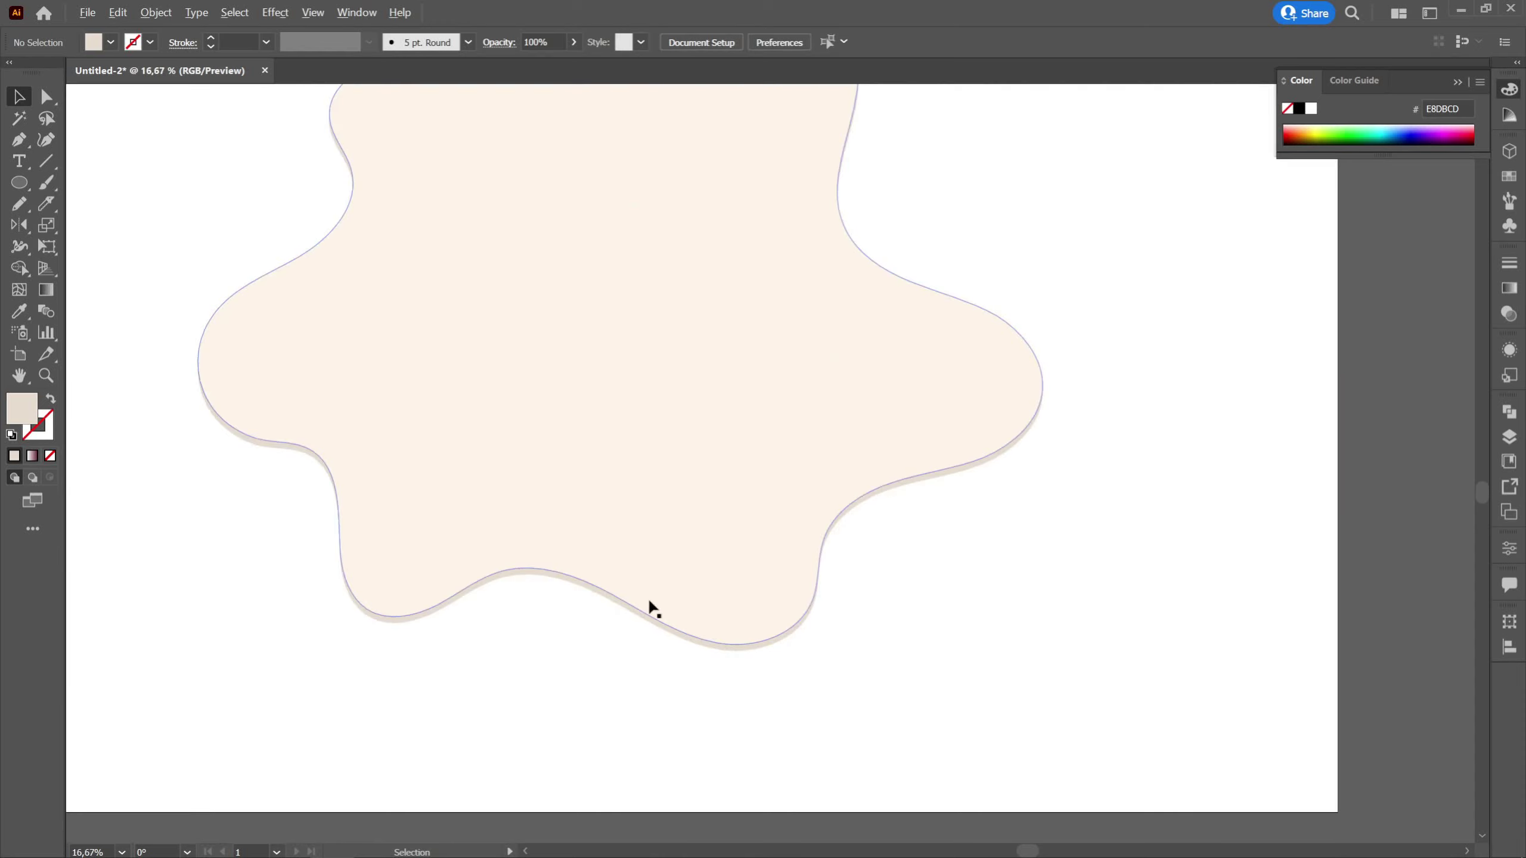
pyautogui.moveTo(614, 607)
pyautogui.mouseDown()
pyautogui.moveTo(655, 552)
pyautogui.moveTo(637, 601)
pyautogui.mouseUp()
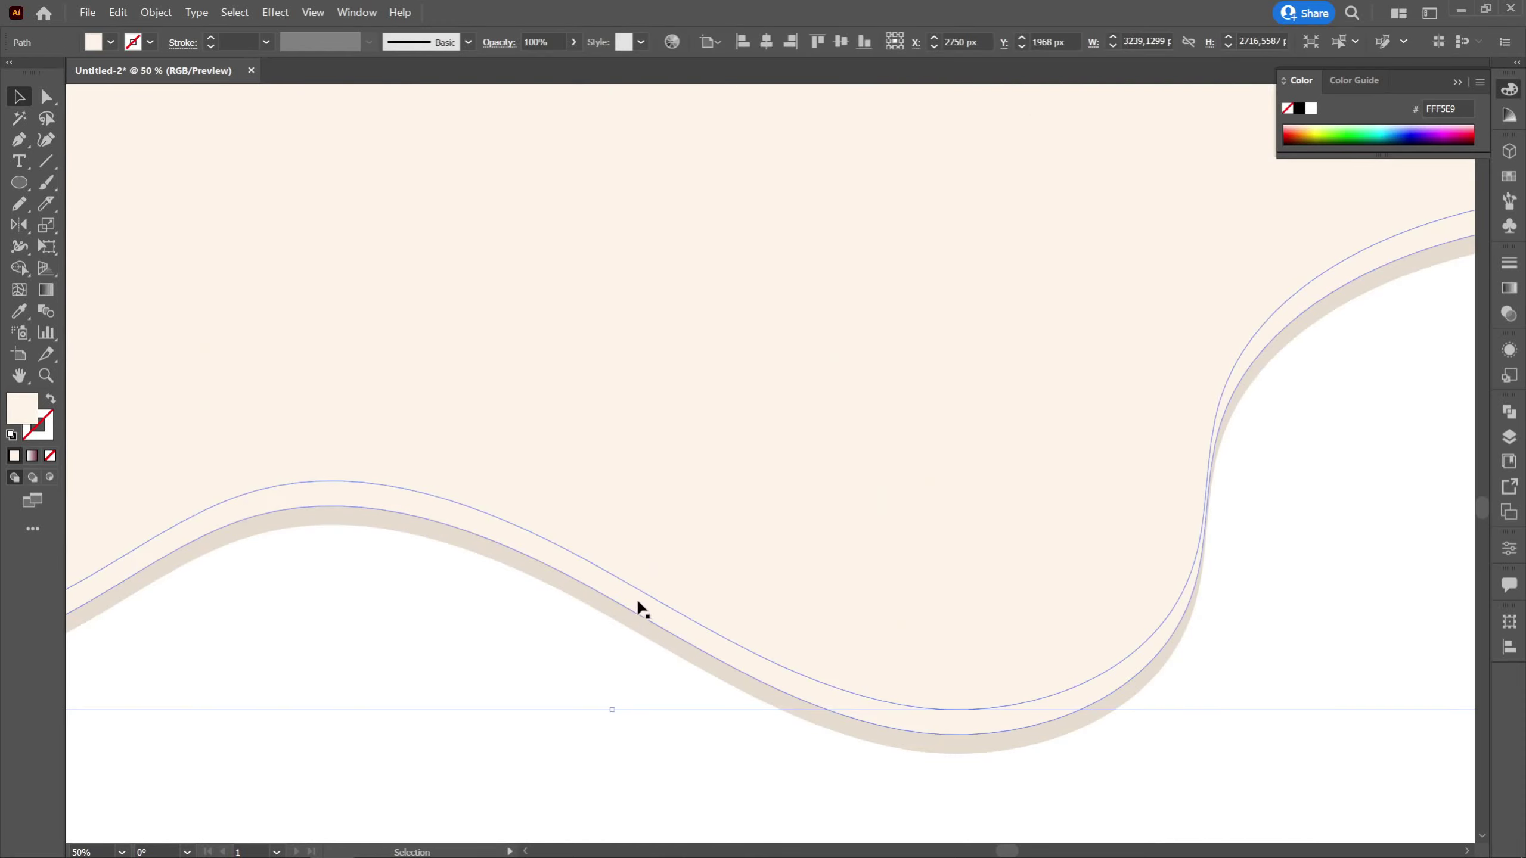
pyautogui.keyDown('shift'); pyautogui.click(701, 539); pyautogui.keyUp('shift')
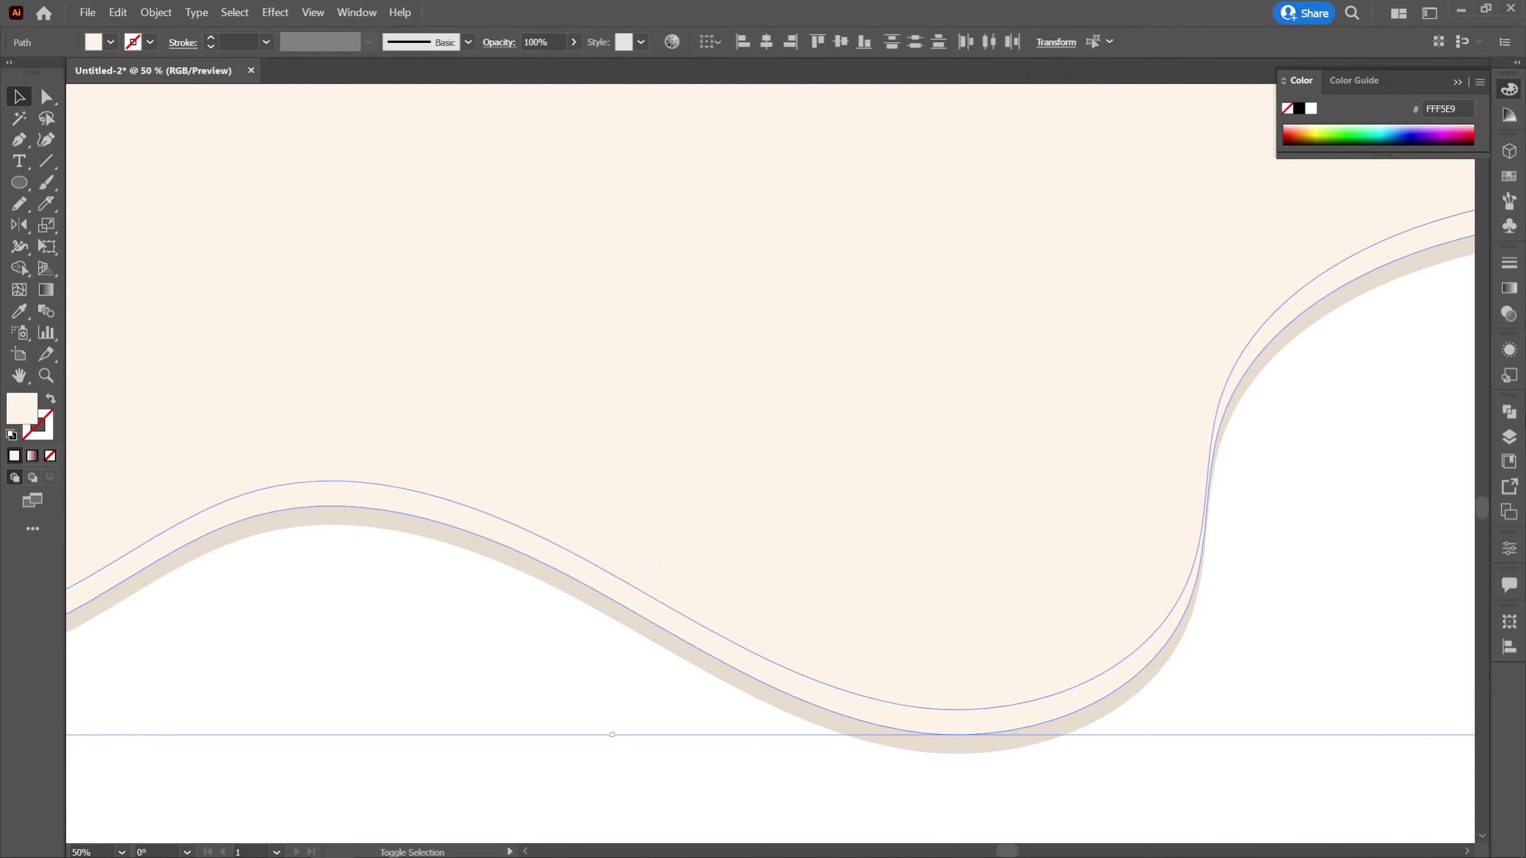
# Divide the overlapping cream egg-white copies with Pathfinder and ungroup the pieces
pyautogui.click(1509, 413)
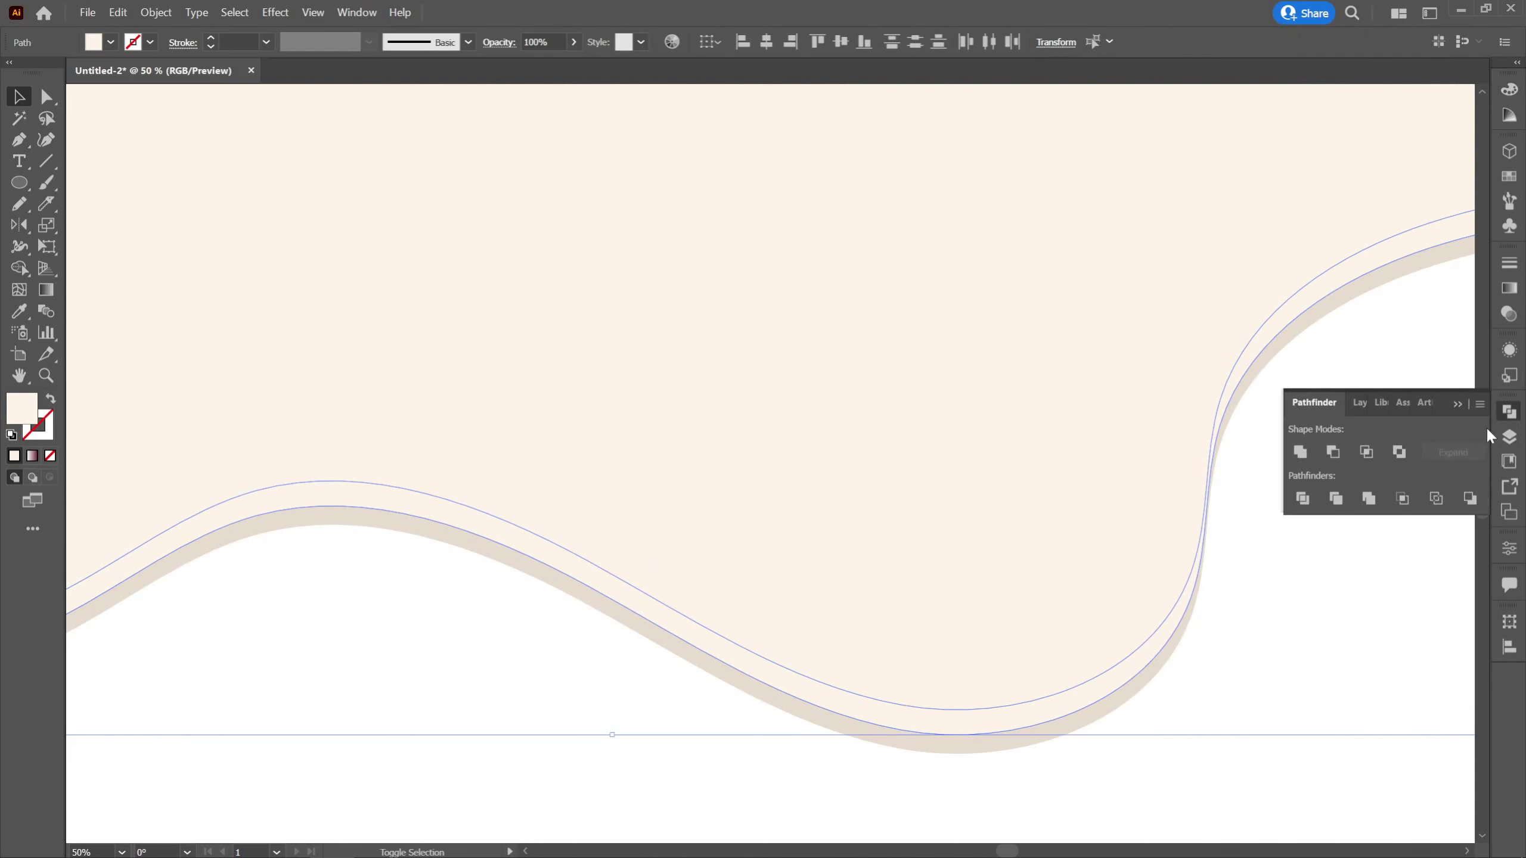
pyautogui.click(1303, 499)
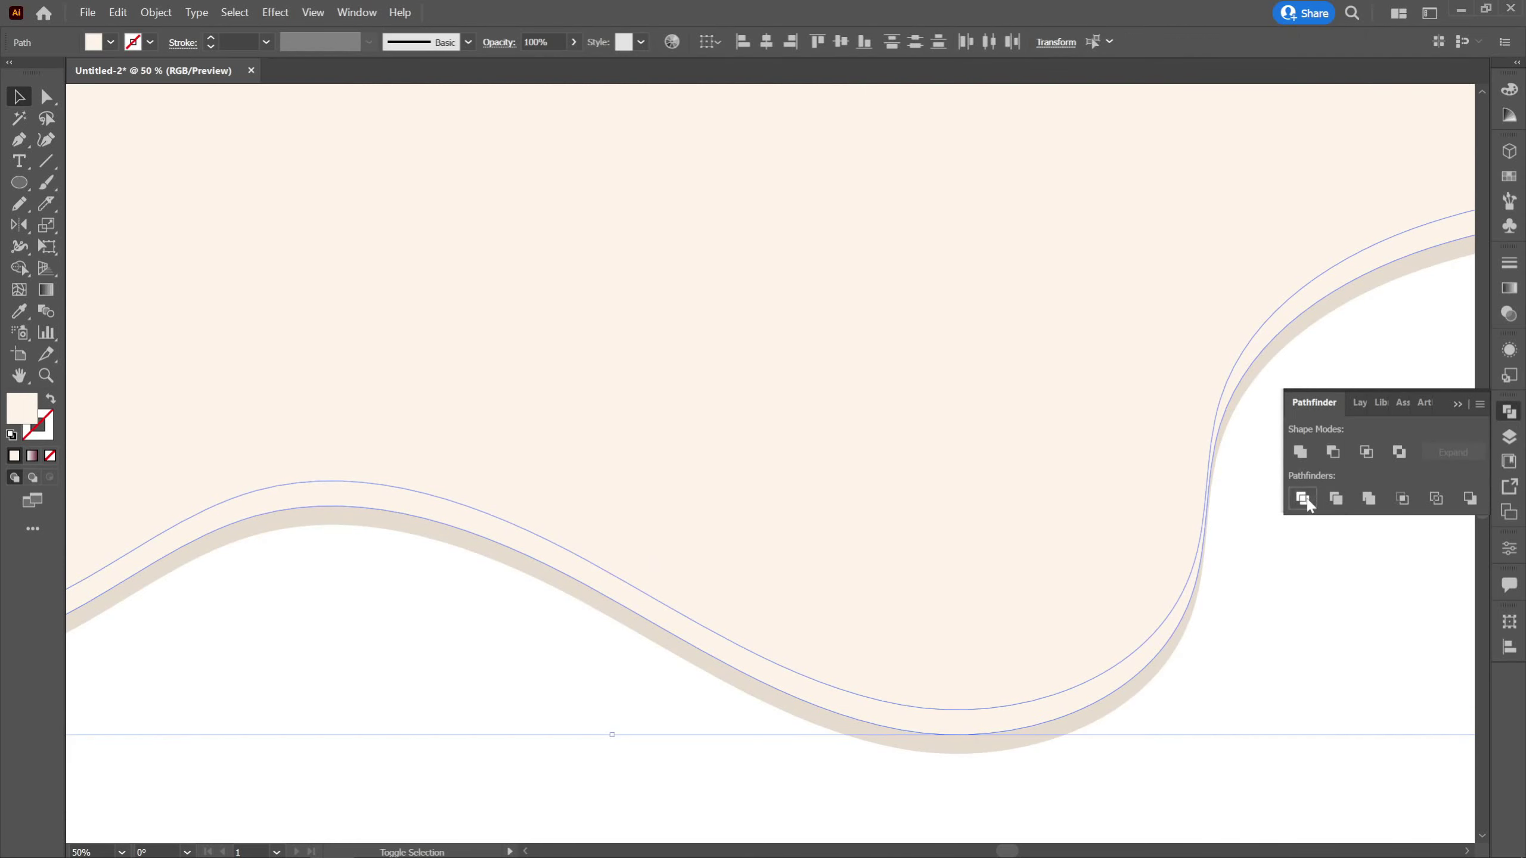
pyautogui.rightClick(757, 399)
pyautogui.click(806, 606)
# Give the thin lower edge piece the yolk highlight's 54% opacity white fill
pyautogui.click(700, 627)
pyautogui.hotkey('ctrl', '-')
pyautogui.hotkey('ctrl', '-')
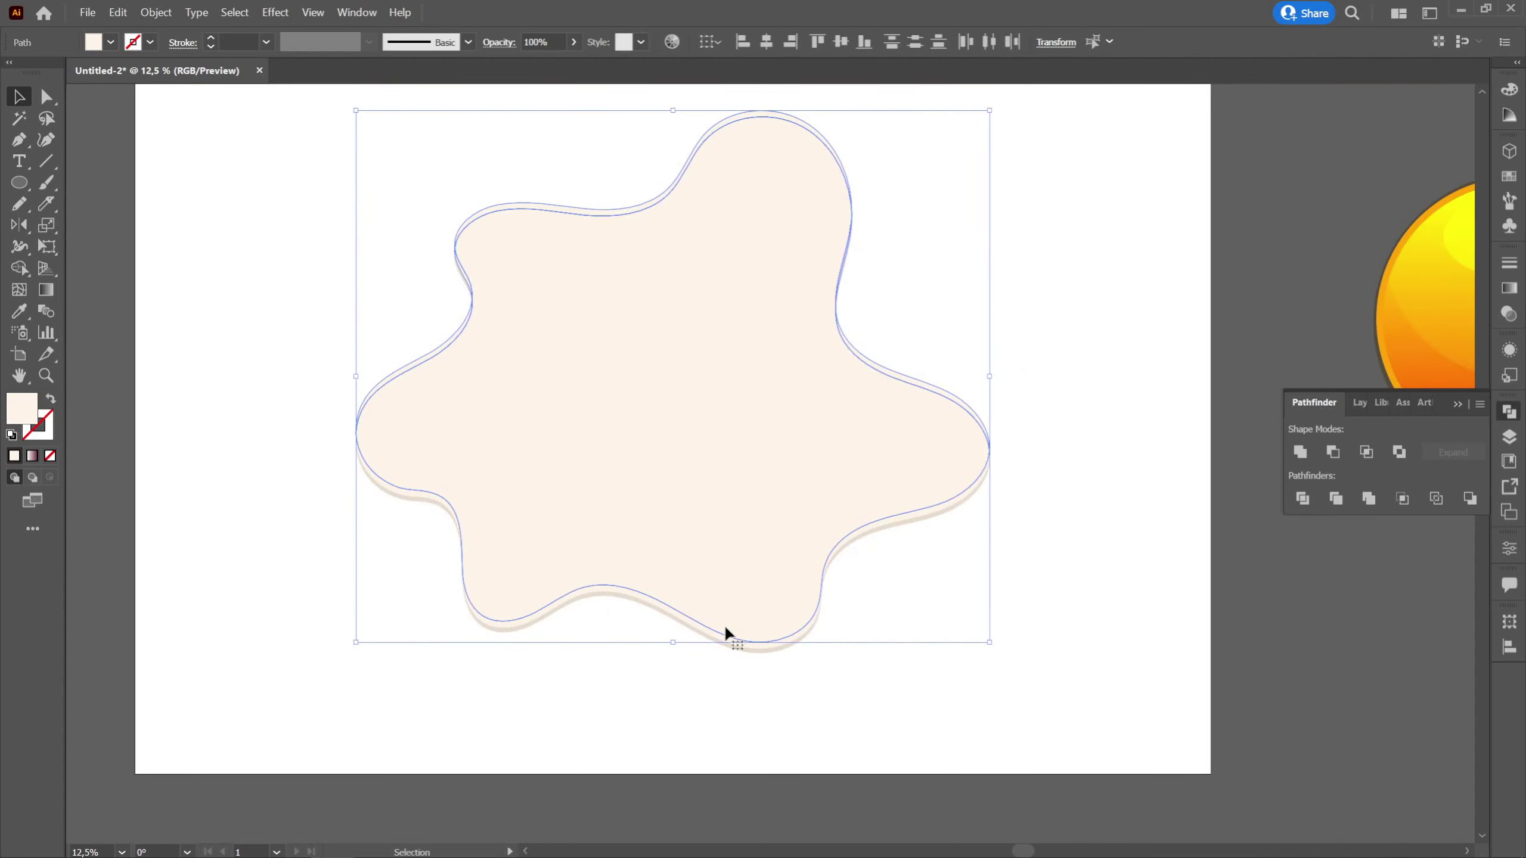
pyautogui.hotkey('ctrl', 'shift', 'a')
pyautogui.moveTo(709, 637); pyautogui.dragTo(490, 709)
pyautogui.hotkey('ctrl', 'z')
pyautogui.click(19, 310)
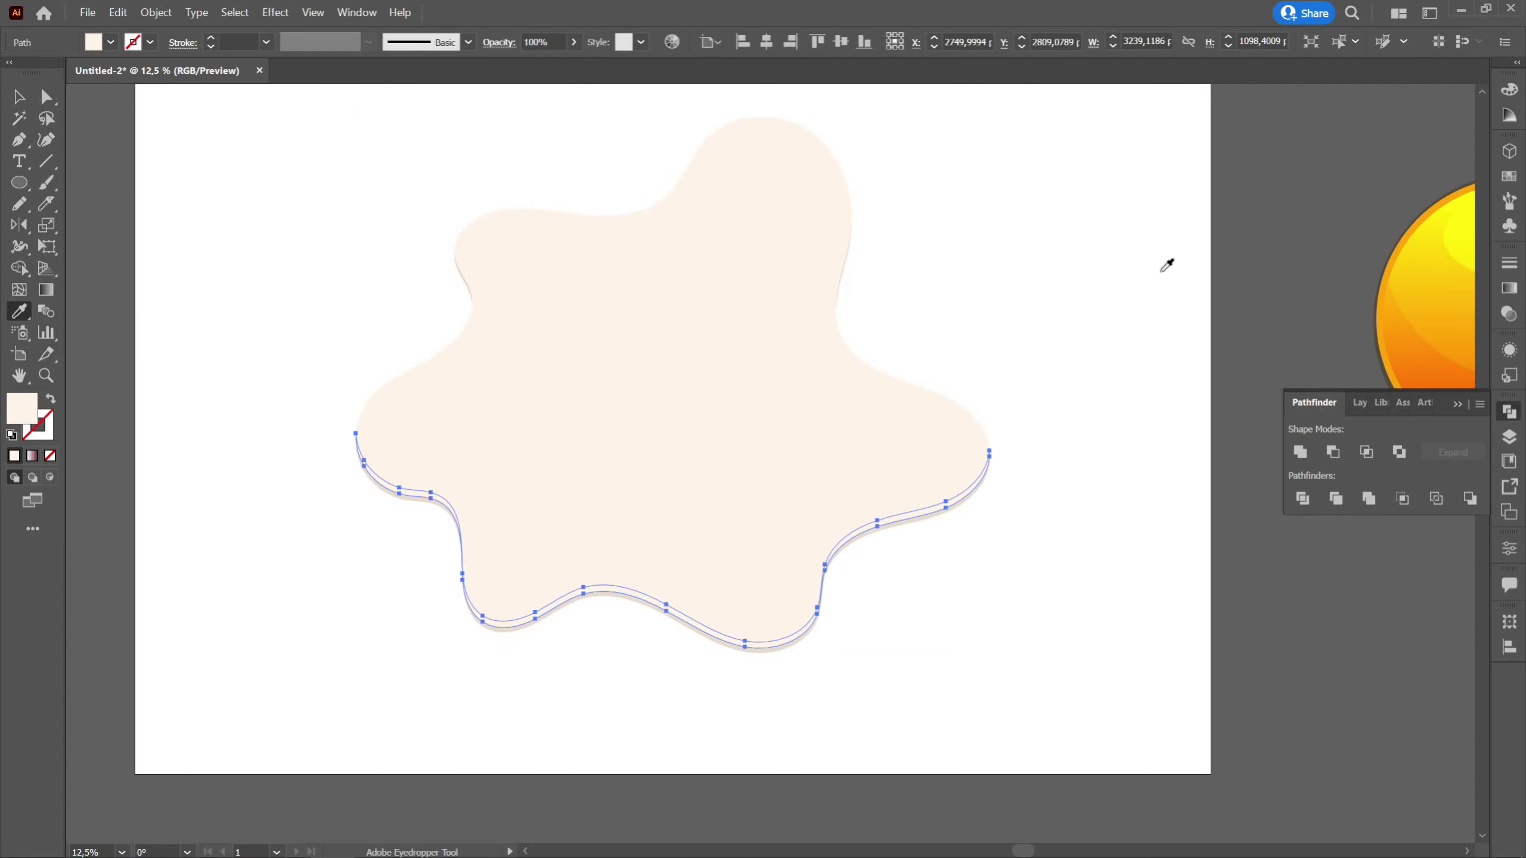
pyautogui.click(1455, 226)
pyautogui.click(18, 96)
pyautogui.click(182, 254)
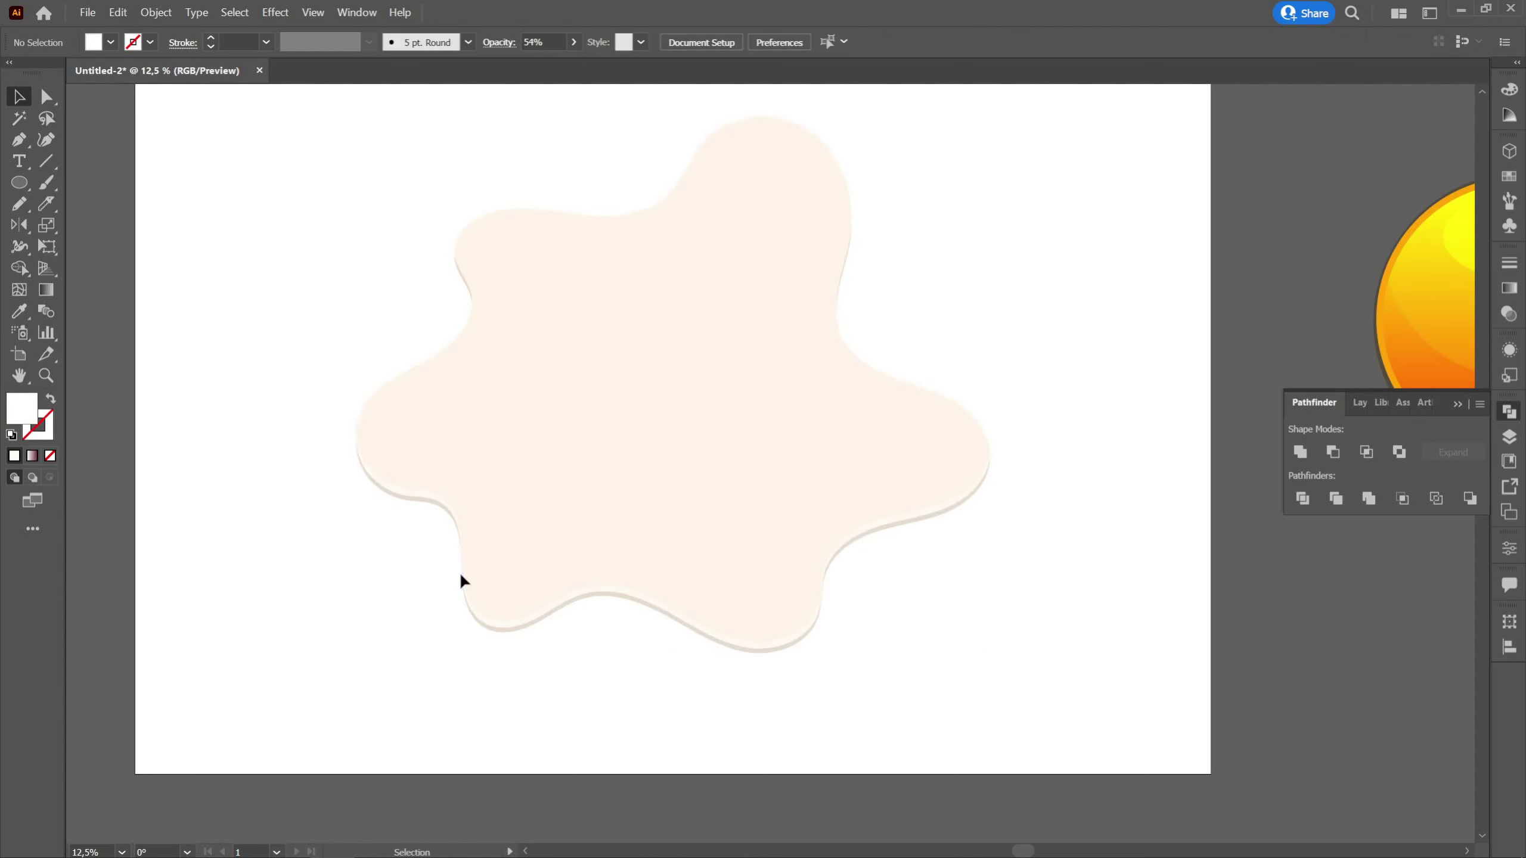
pyautogui.moveTo(991, 682); pyautogui.dragTo(909, 699)
# Move the glossy yolk group onto the egg white and bring it to the front
pyautogui.scroll(-1, 538, 521)
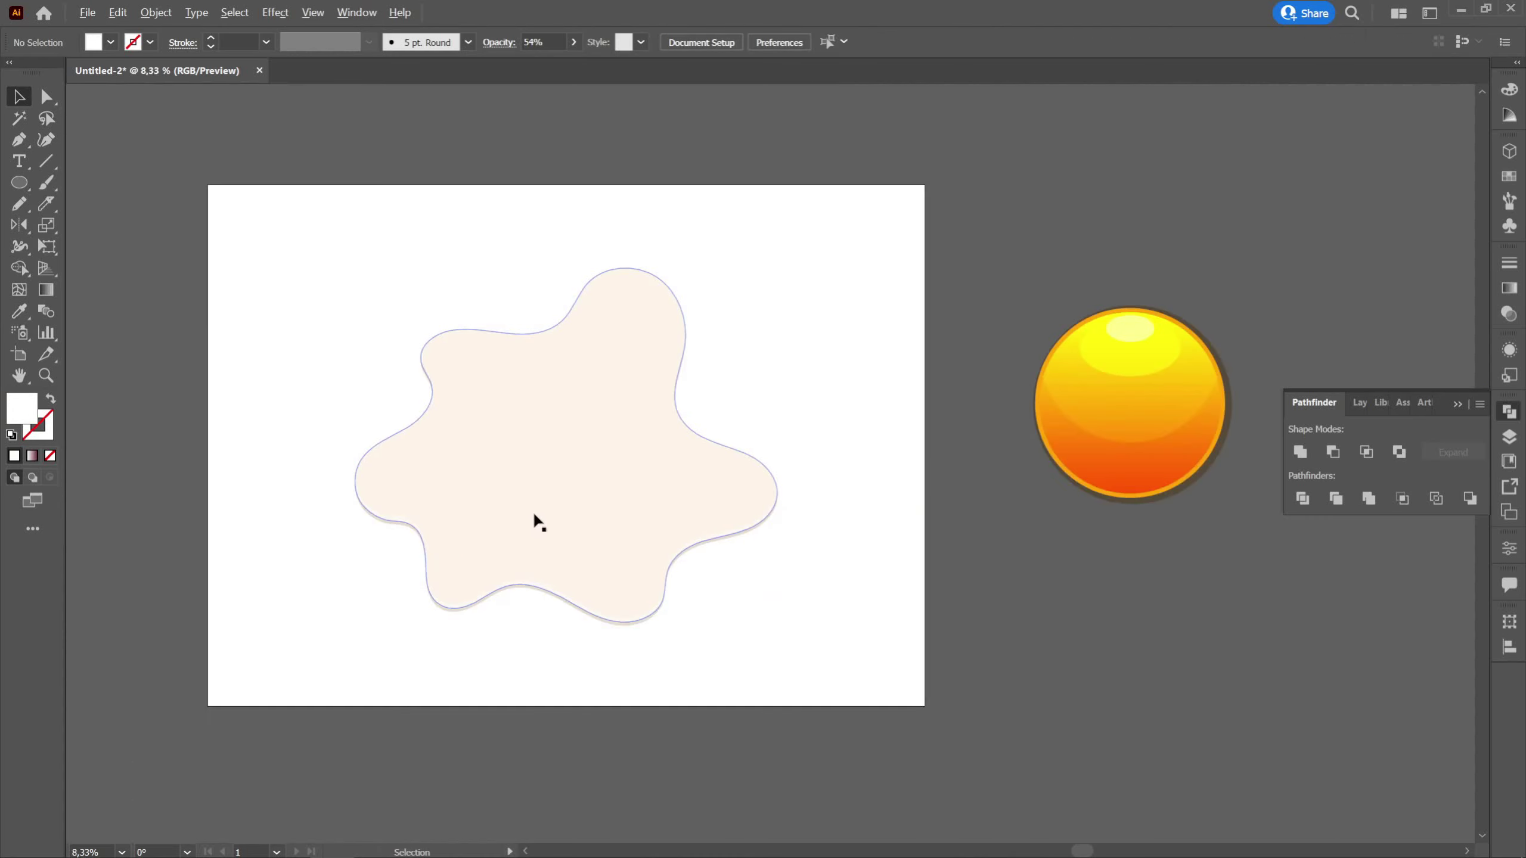
pyautogui.click(1161, 377)
pyautogui.moveTo(1161, 377); pyautogui.dragTo(578, 433)
pyautogui.rightClick(567, 424)
pyautogui.moveTo(729, 705)
pyautogui.click(793, 701)
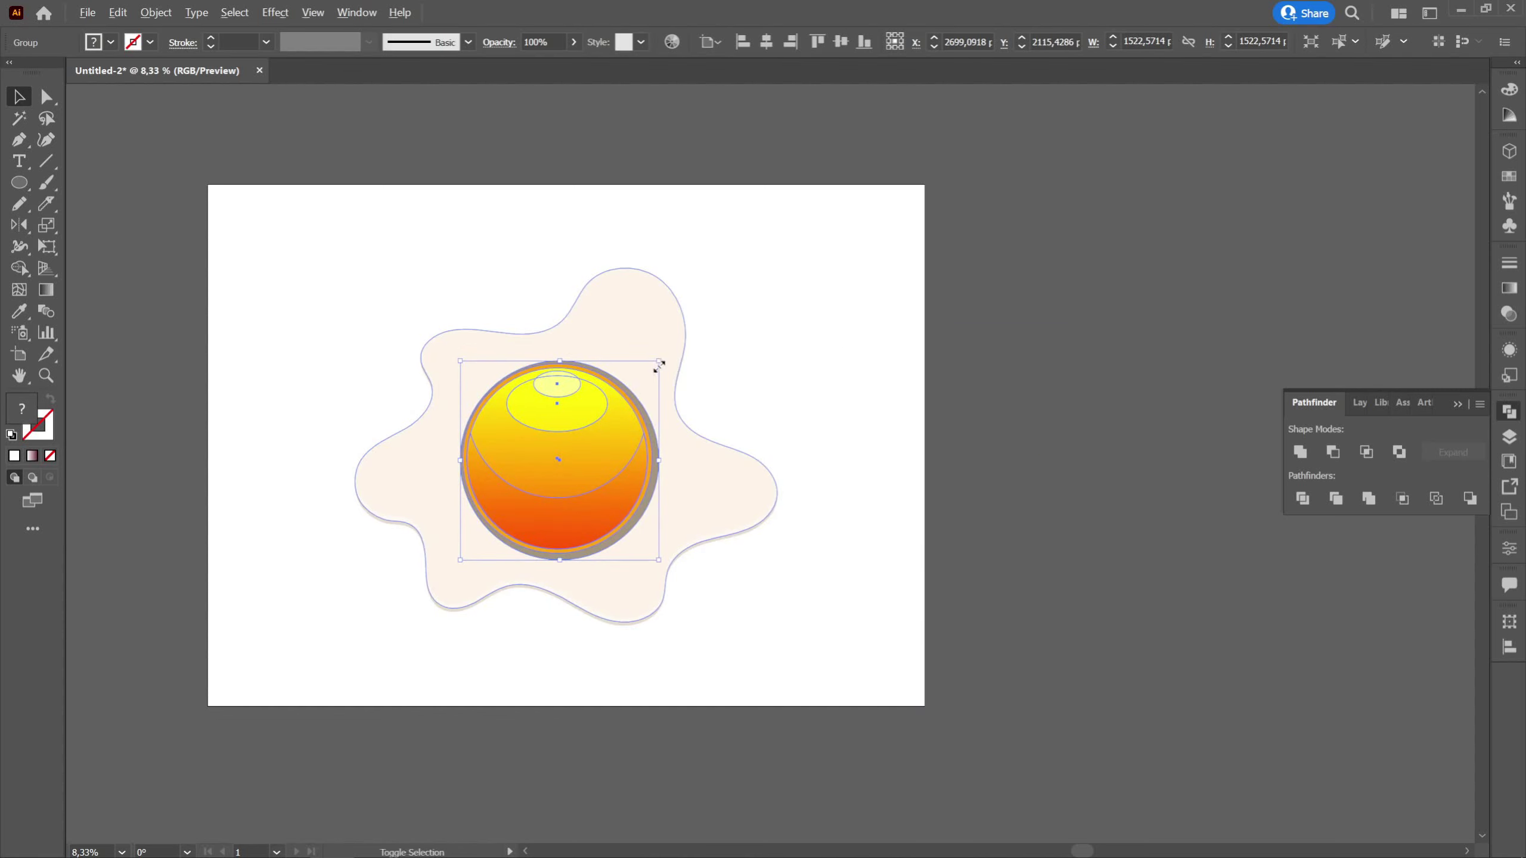
# Resize the yolk to about 1191 px wide
pyautogui.moveTo(659, 364)
pyautogui.mouseDown()
pyautogui.moveTo(660, 392)
pyautogui.moveTo(659, 343)
pyautogui.mouseUp()
pyautogui.click(781, 370)
pyautogui.scroll(1, 610, 450)
pyautogui.click(624, 412)
pyautogui.moveTo(522, 459); pyautogui.dragTo(524, 449)
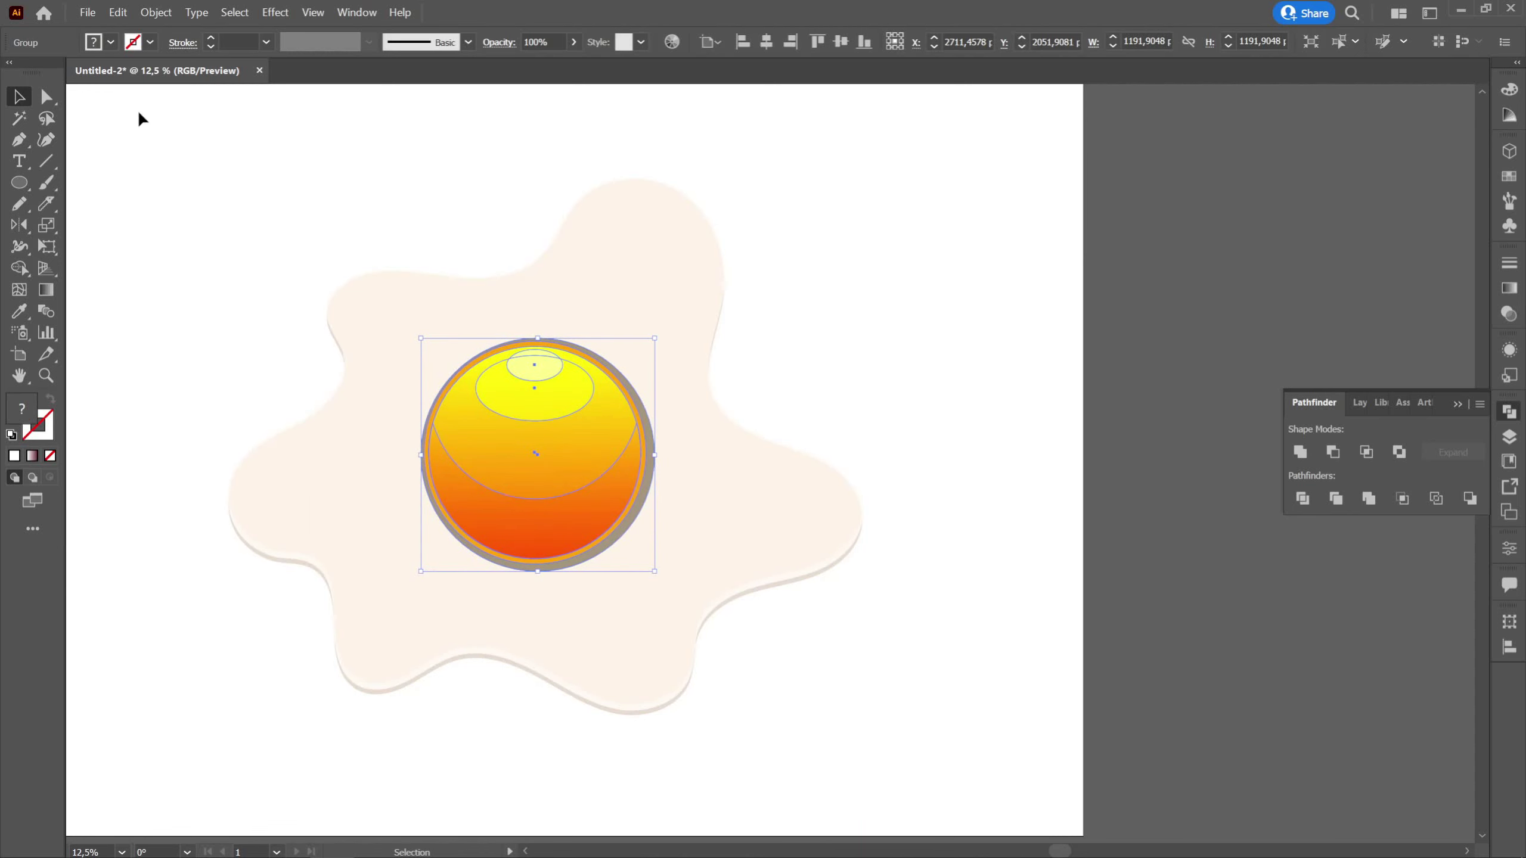
# Lower the opacity of the yolk's outer shadow ring to 10%
pyautogui.click(46, 97)
pyautogui.hotkey('ctrl', 'shift', 'a')
pyautogui.scroll(2, 555, 421)
pyautogui.click(647, 427)
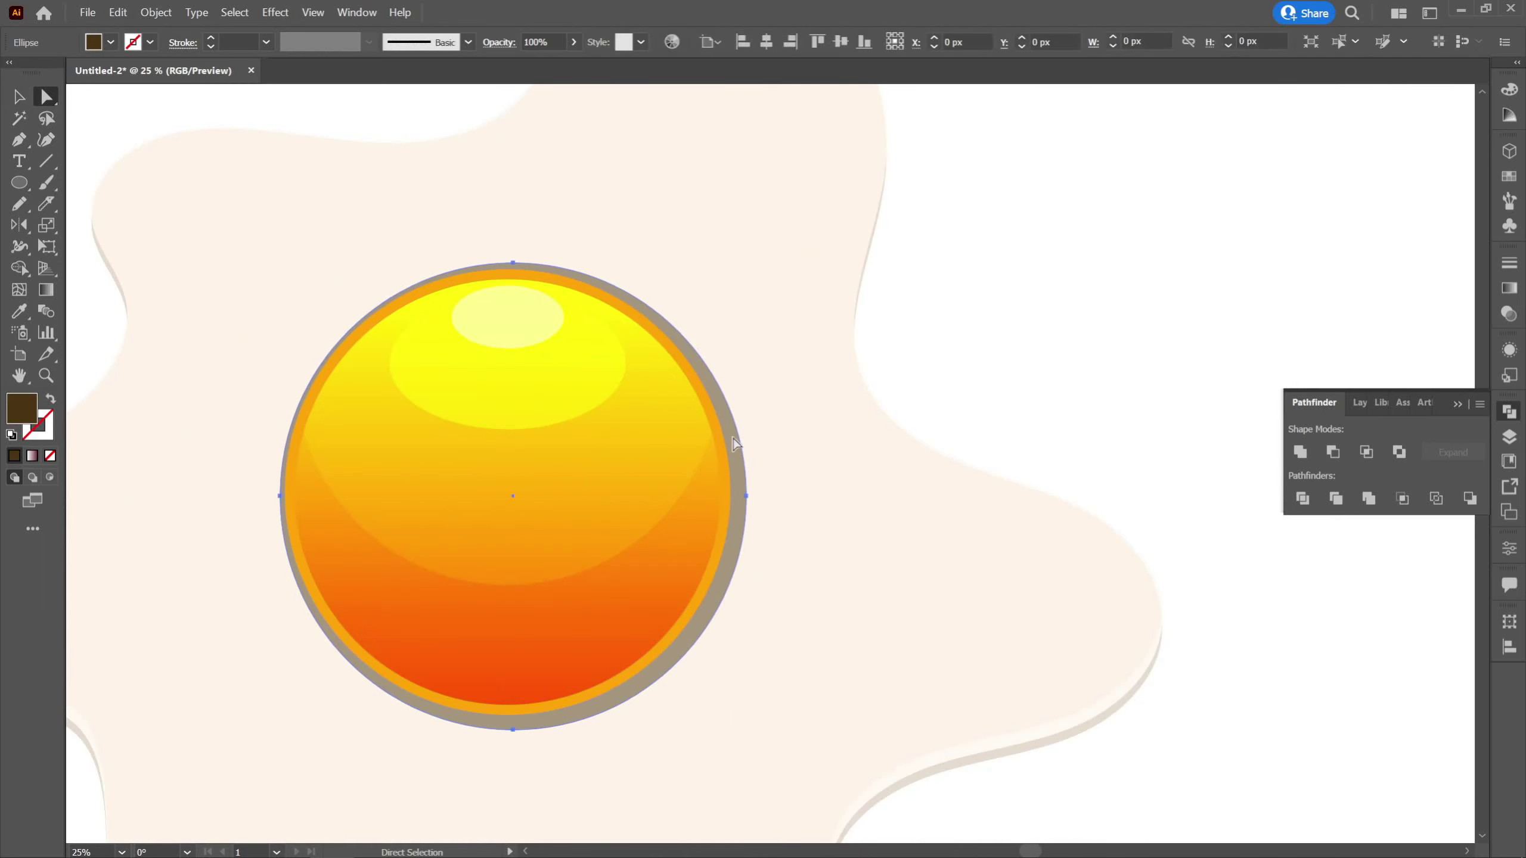
pyautogui.click(573, 42)
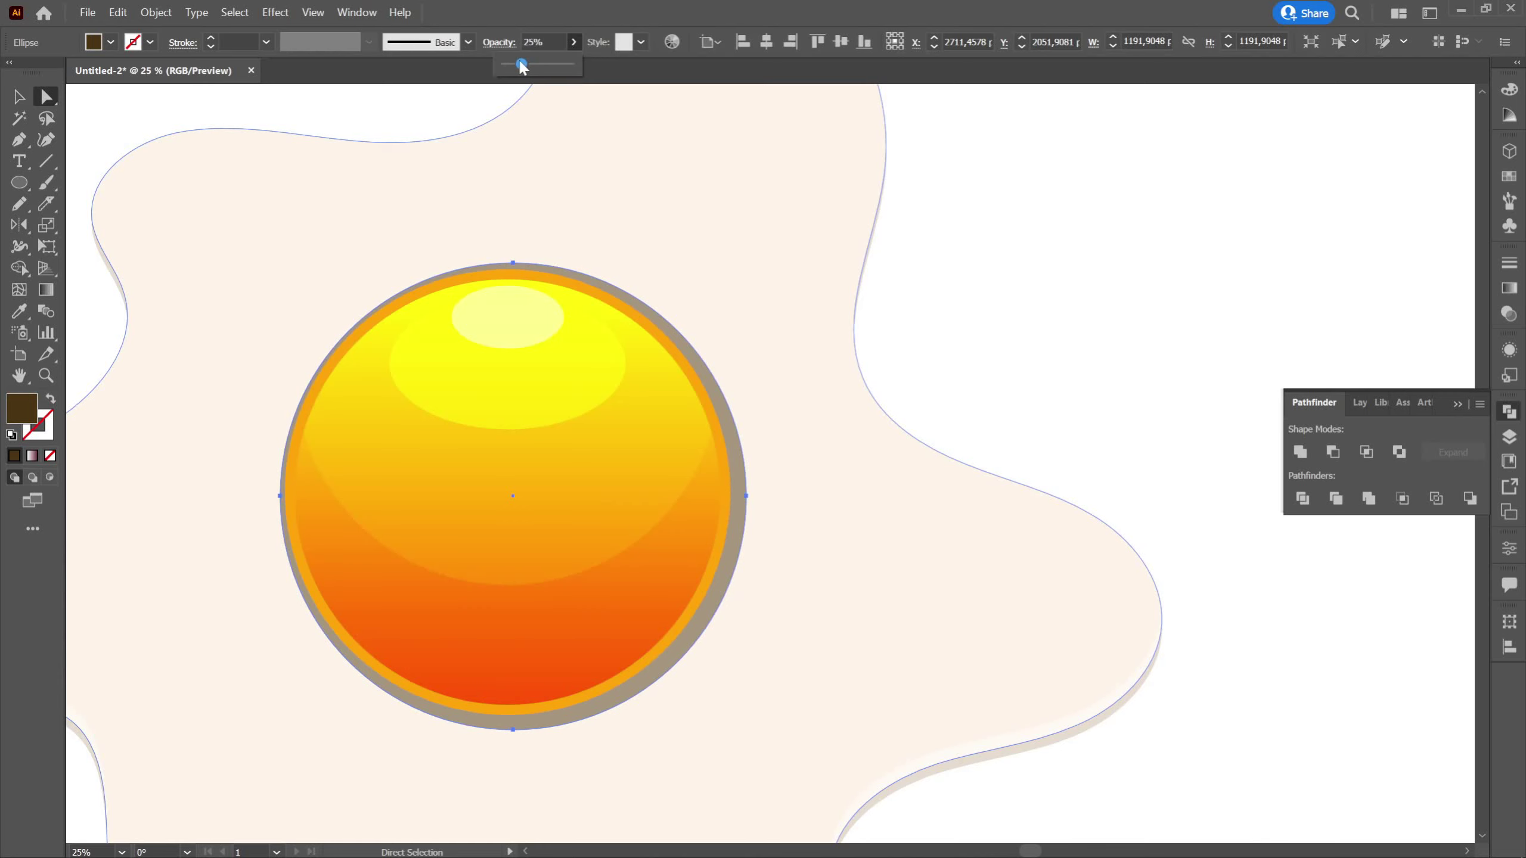
pyautogui.moveTo(519, 64); pyautogui.dragTo(512, 64)
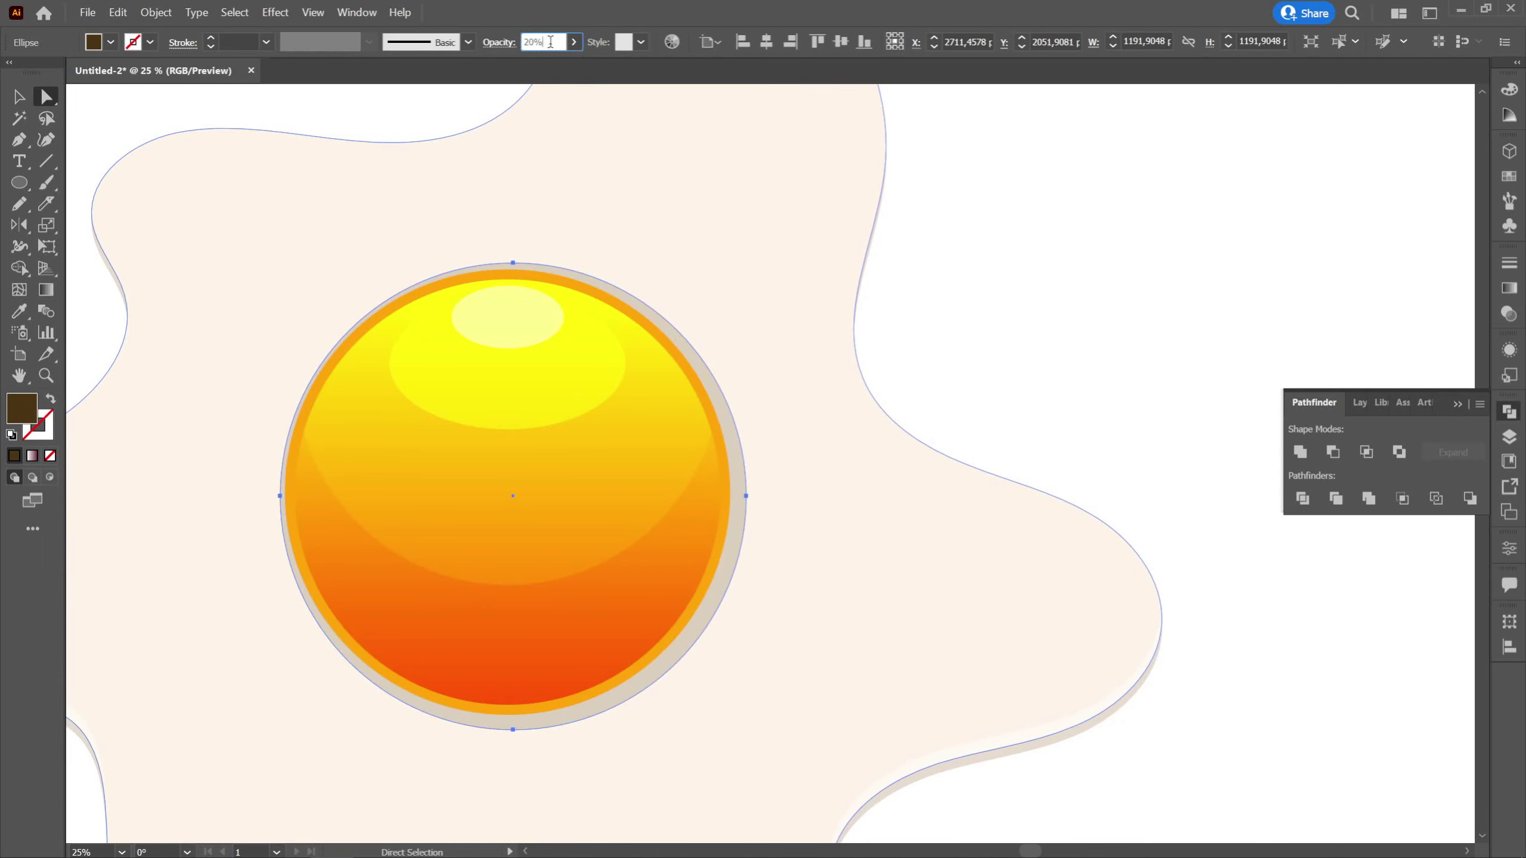
pyautogui.click(1081, 274)
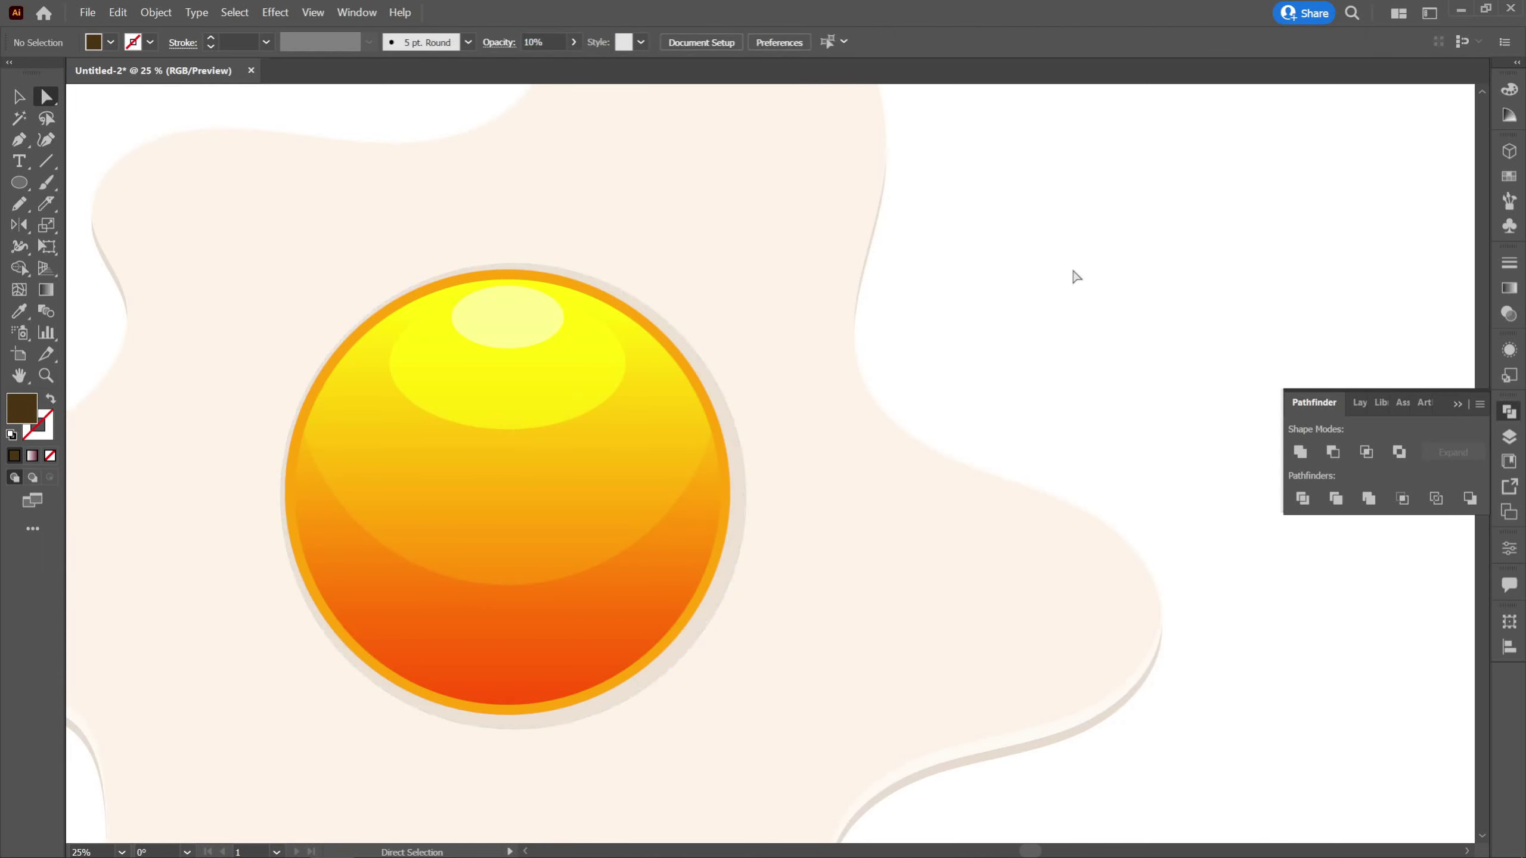
pyautogui.hotkey('ctrl', '-')
pyautogui.hotkey('ctrl', '-')
pyautogui.hotkey('ctrl', '-')
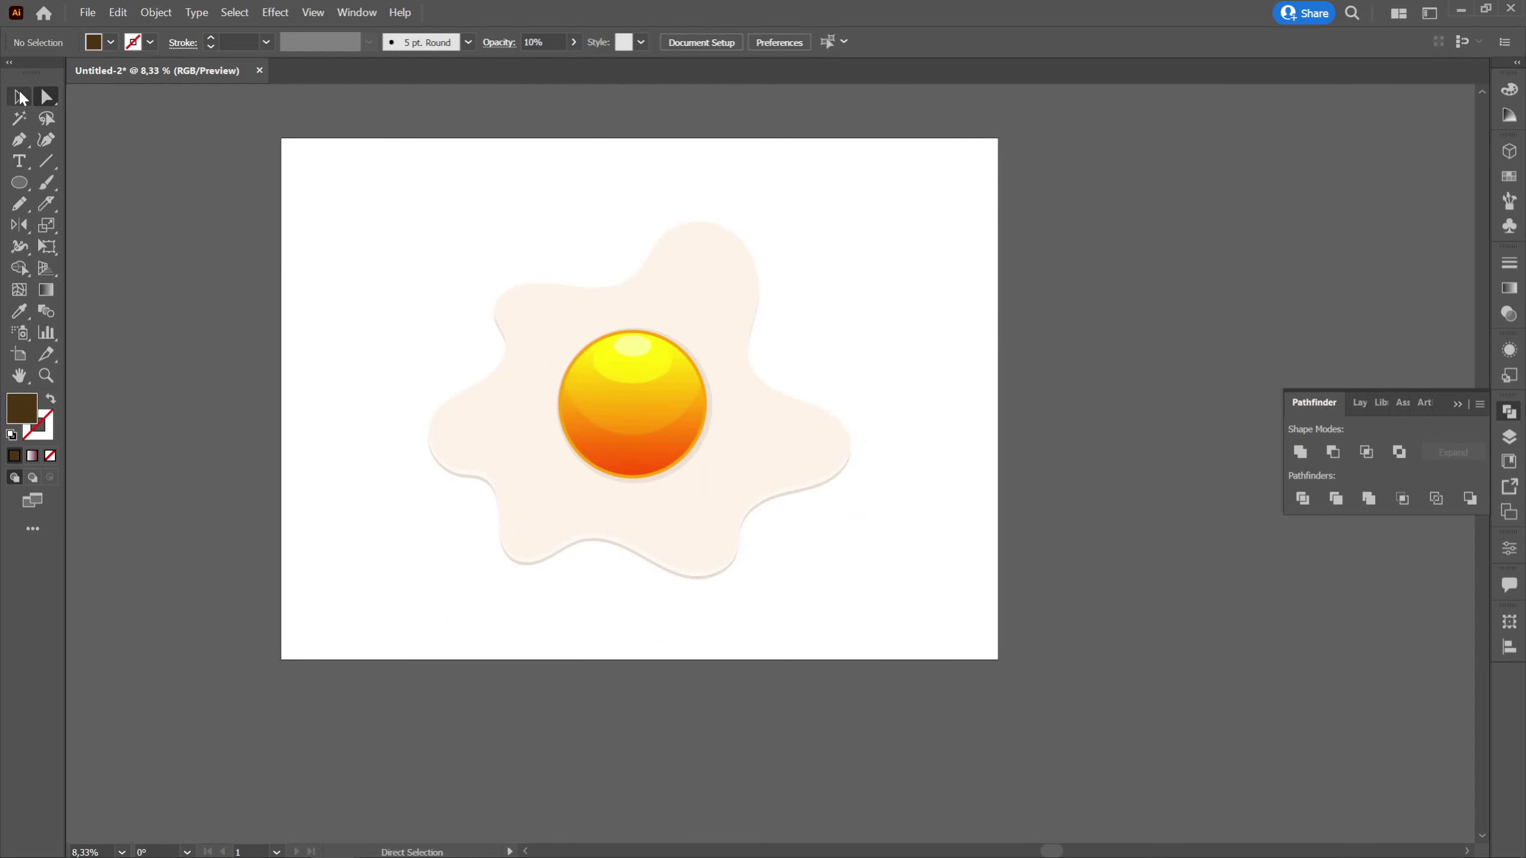
pyautogui.click(20, 98)
# Check the egg white's FFF5E9 cream fill and leave it unchanged
pyautogui.scroll(1, 580, 395)
pyautogui.click(482, 330)
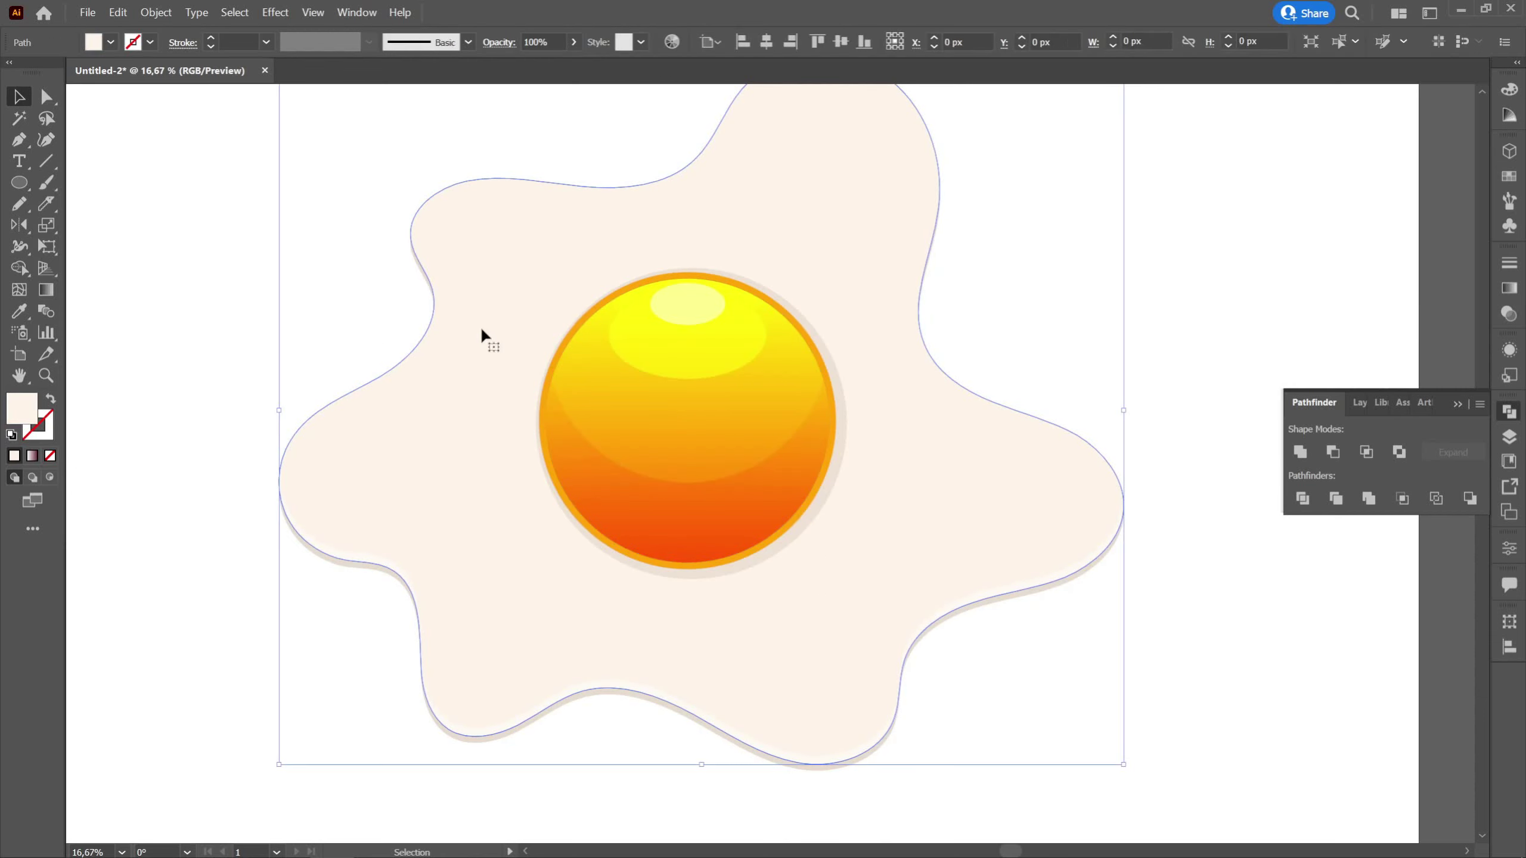
pyautogui.doubleClick(24, 410)
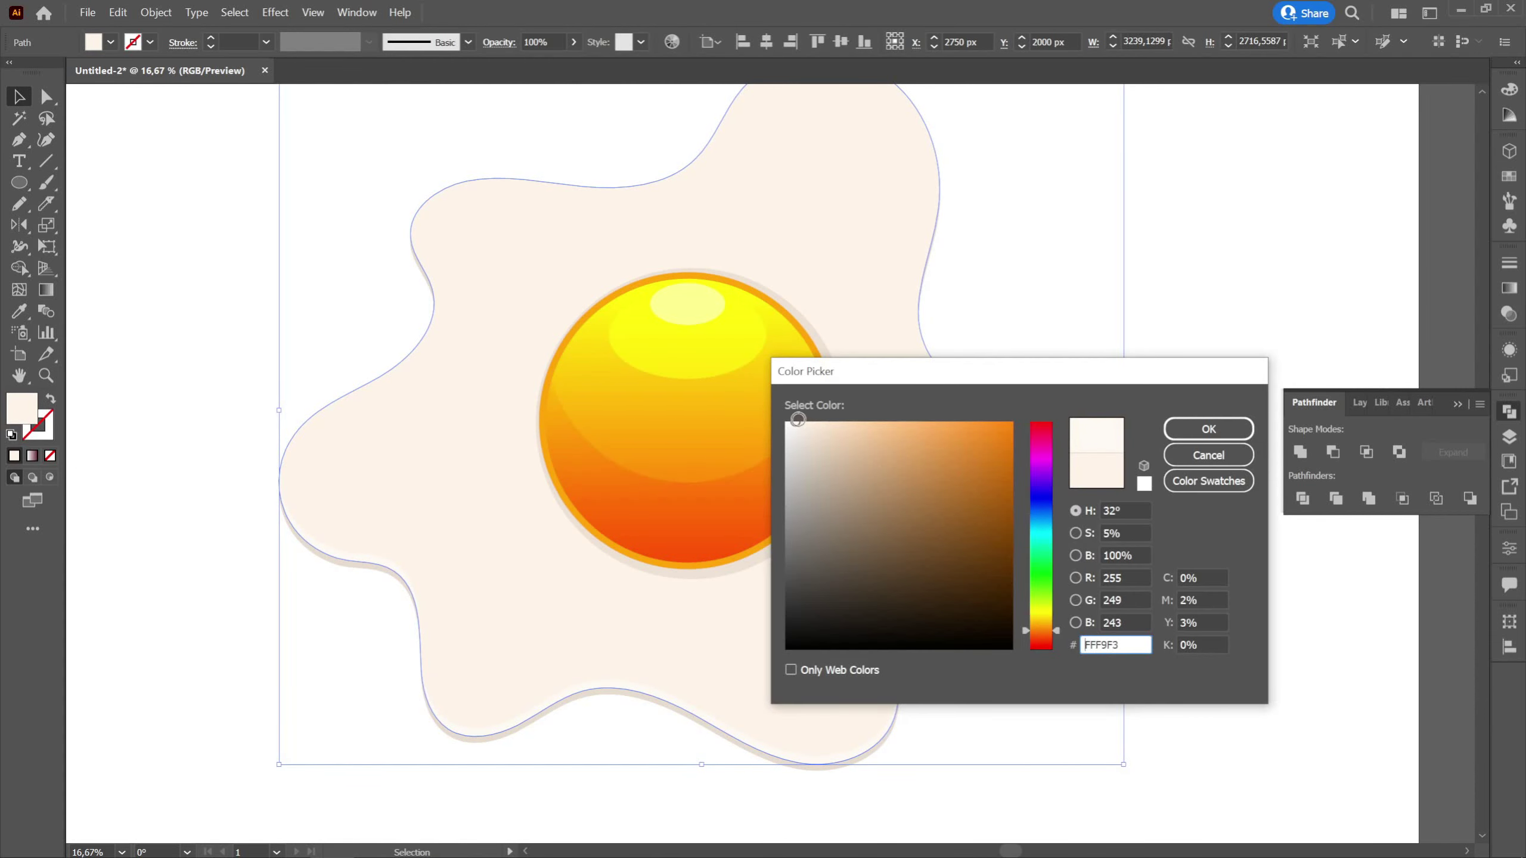
pyautogui.click(1209, 429)
pyautogui.click(1177, 291)
pyautogui.scroll(-3, 652, 417)
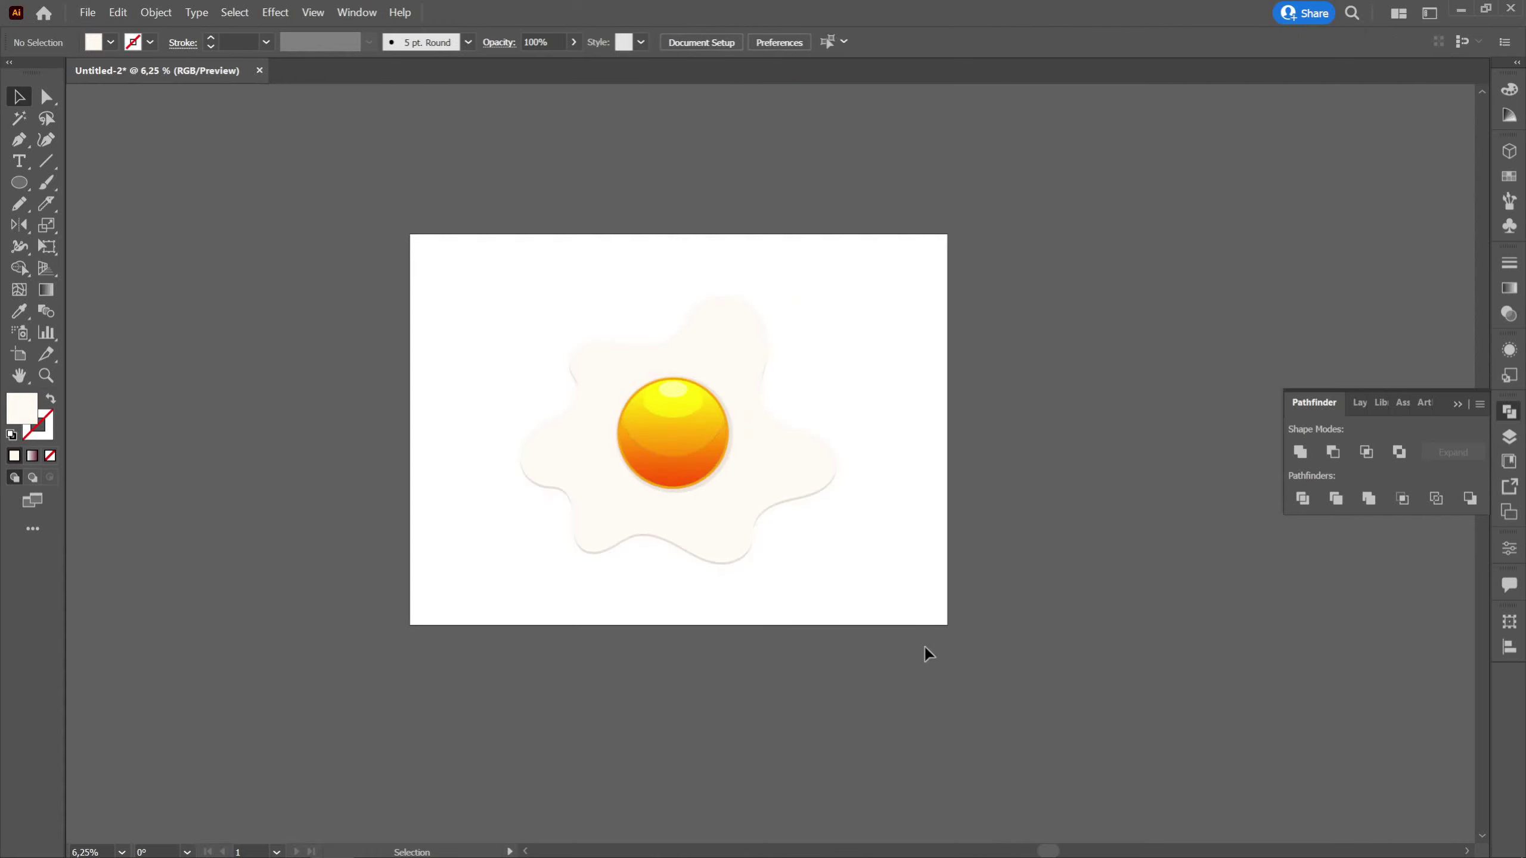
pyautogui.moveTo(931, 631); pyautogui.dragTo(905, 574)
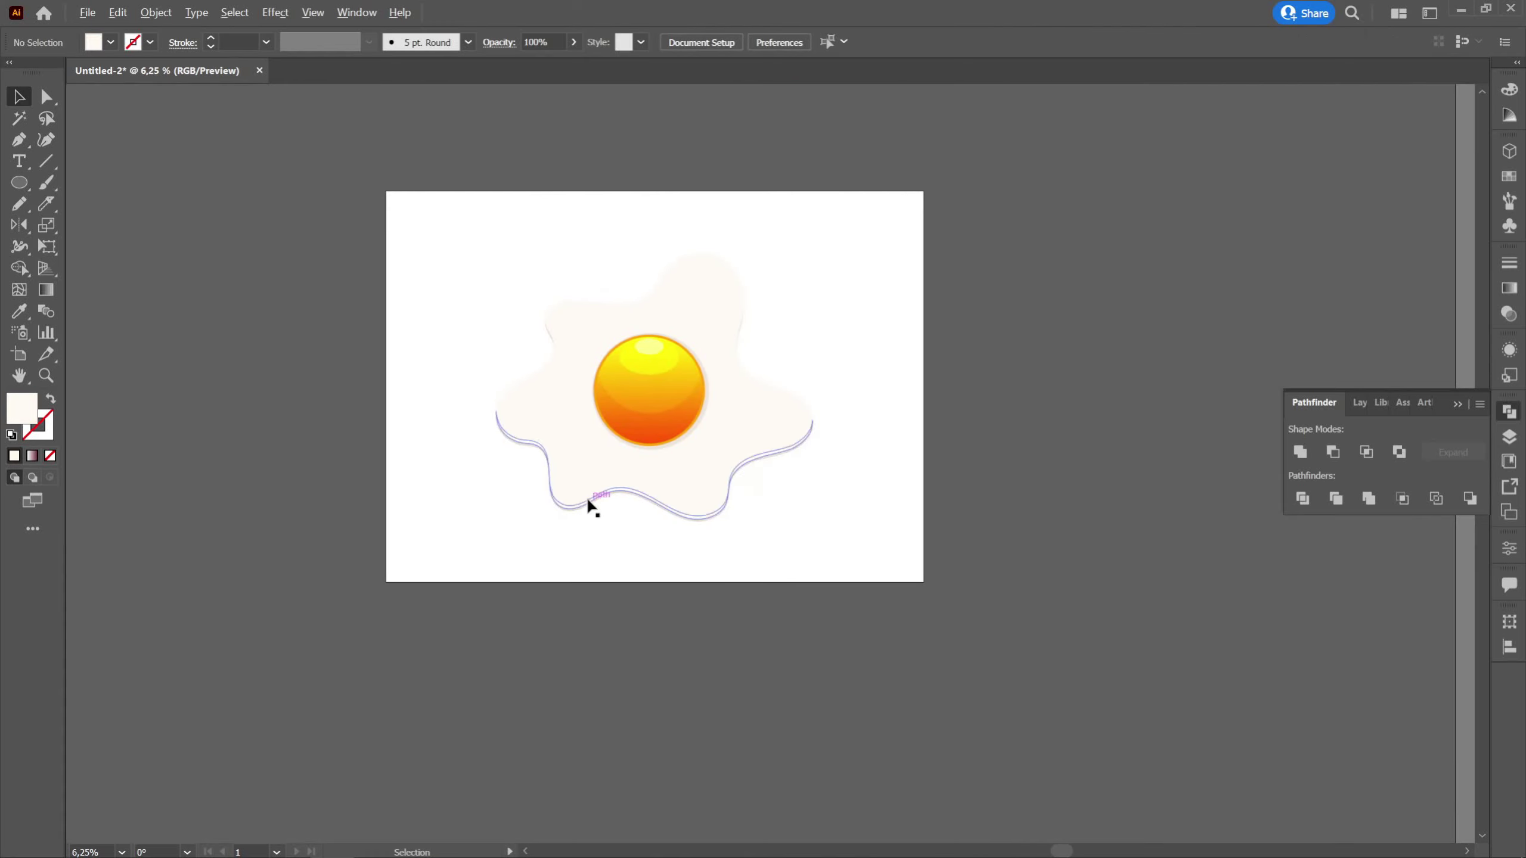
# Change the egg white's shadow shape to a paler beige fill
pyautogui.scroll(5, 601, 508)
pyautogui.click(507, 448)
pyautogui.doubleClick(22, 412)
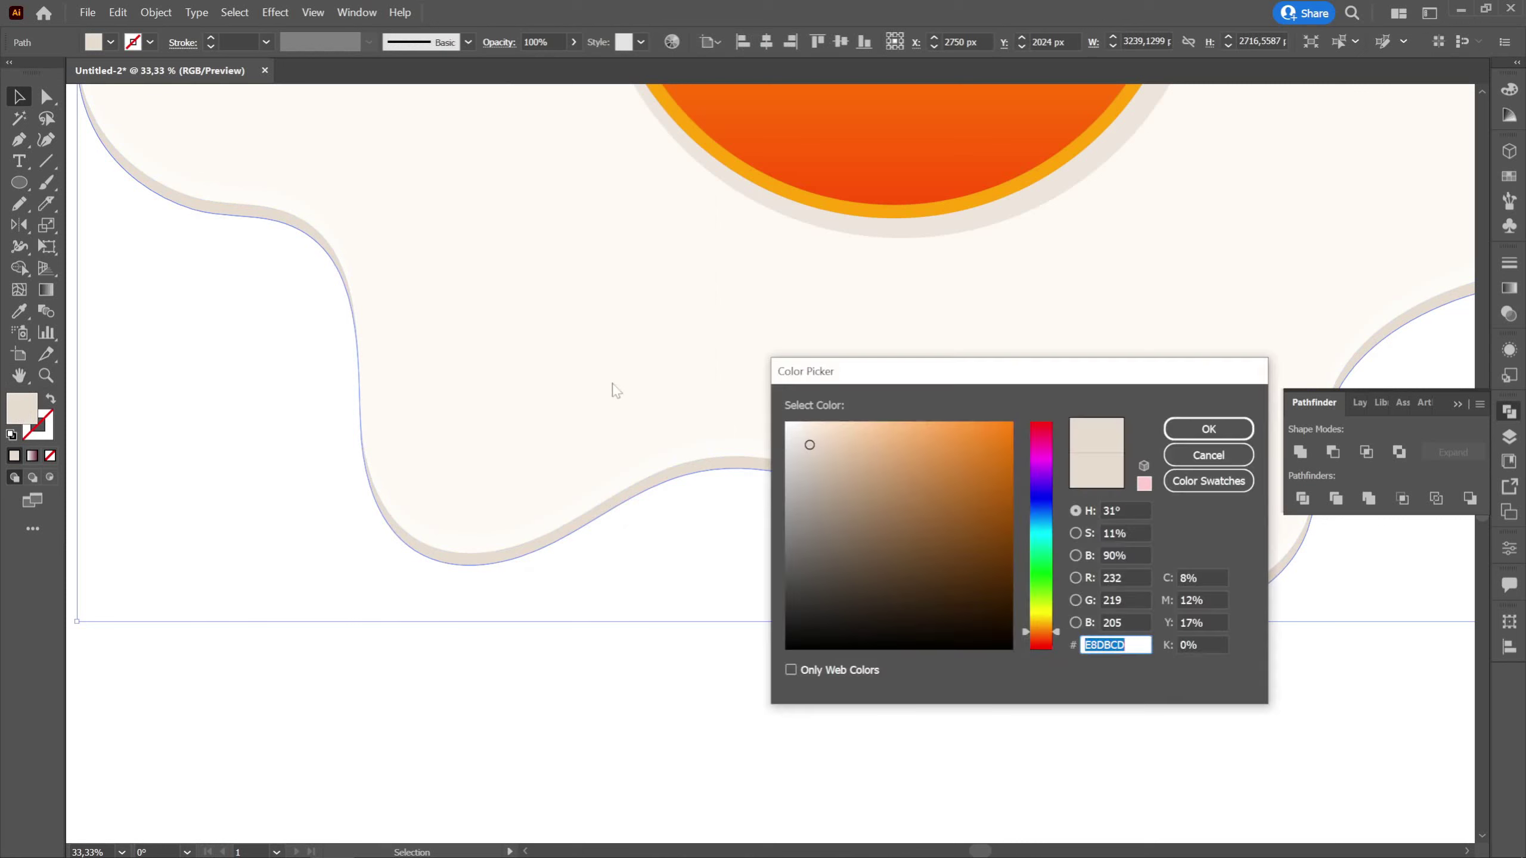
pyautogui.hotkey('ctrl', 'v')
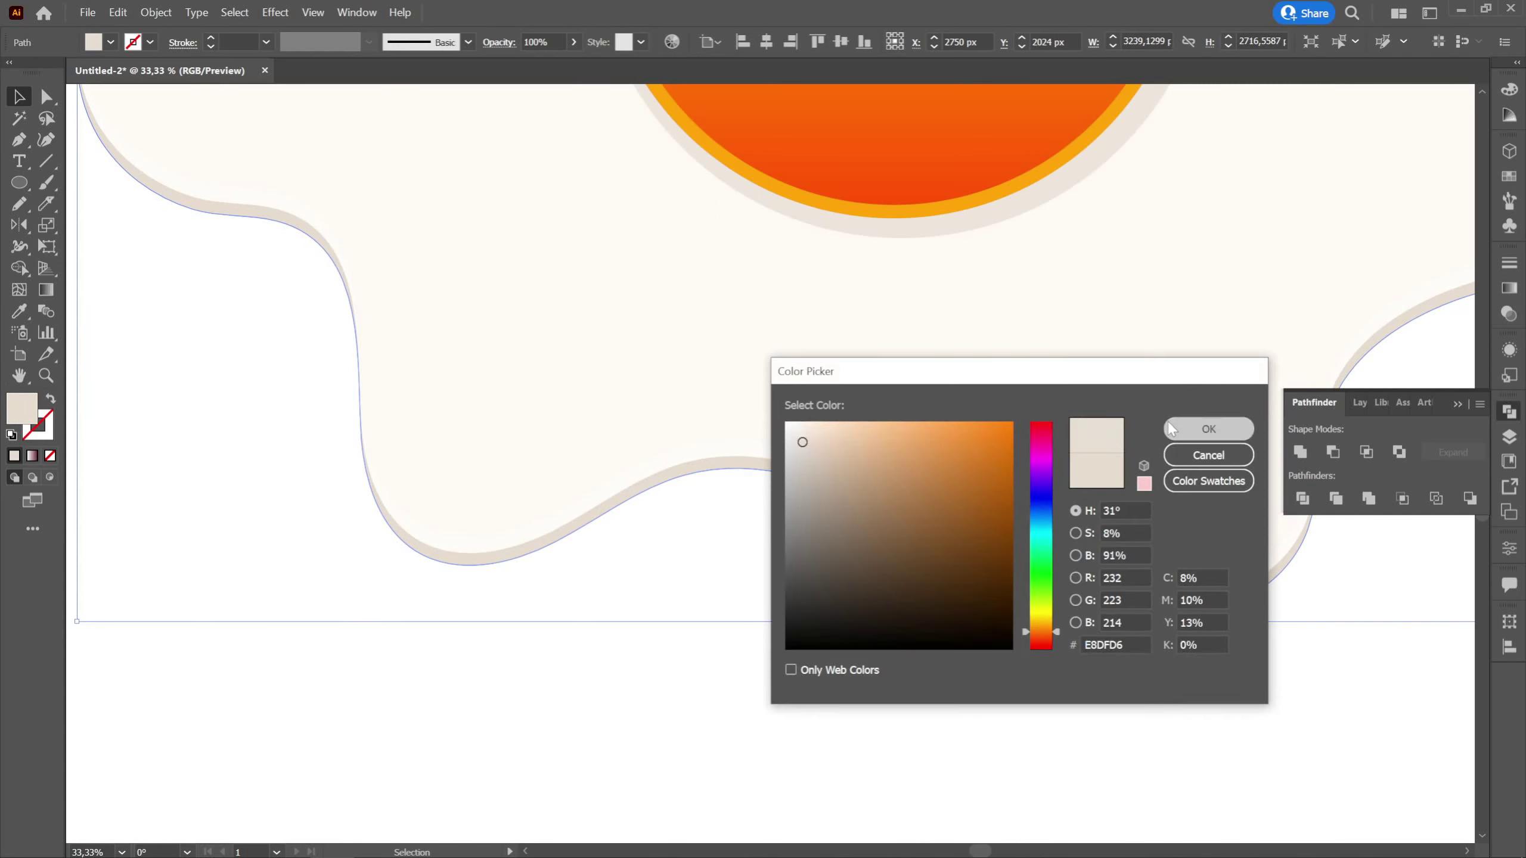
pyautogui.click(1172, 426)
# Review the remaining egg-white layers' fill colours unchanged and centre the egg in view
pyautogui.doubleClick(27, 412)
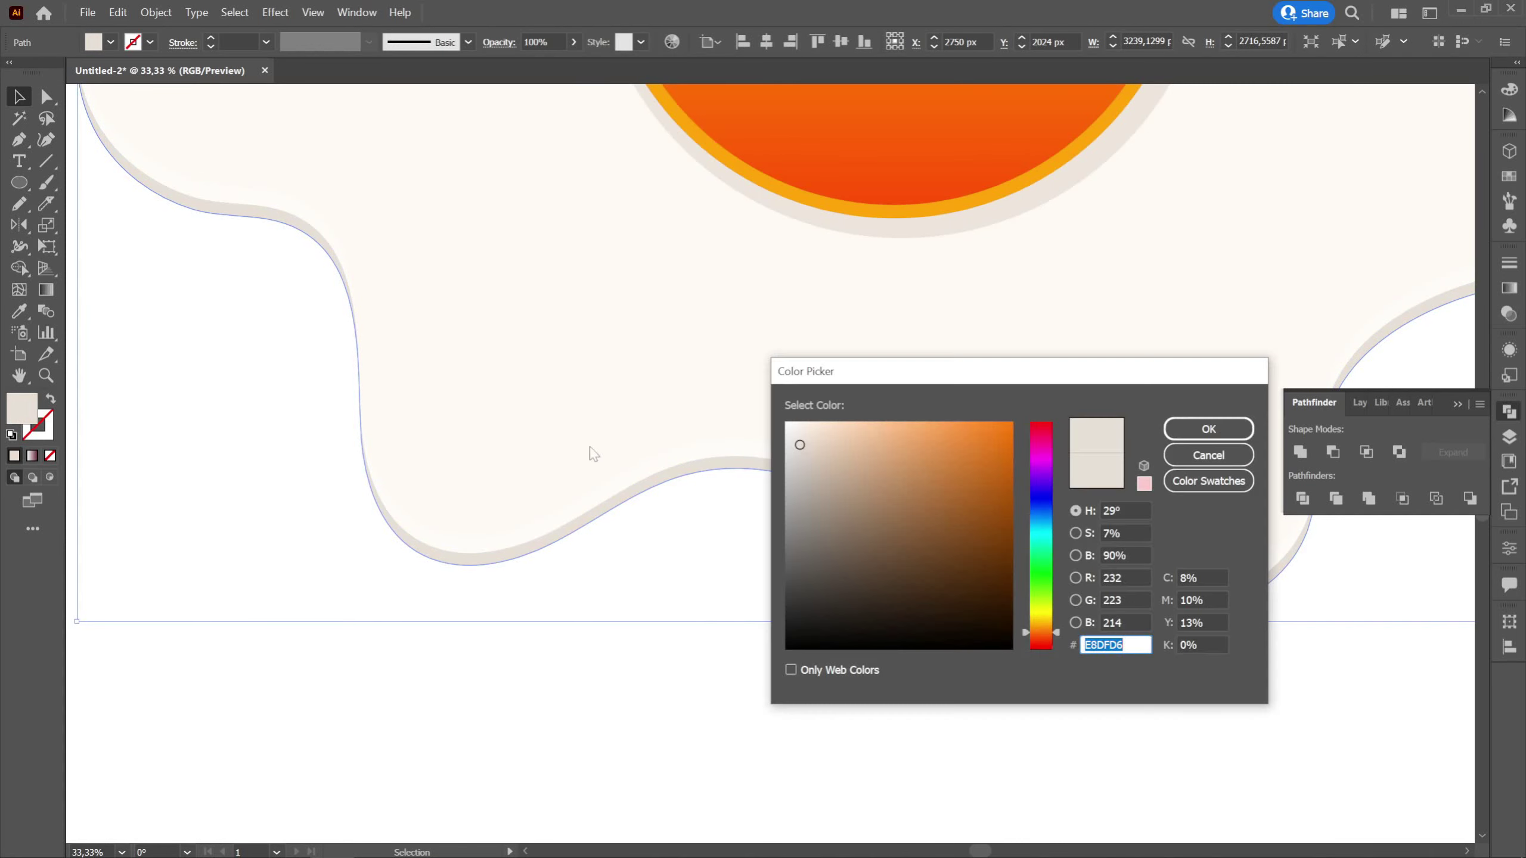
pyautogui.click(1208, 429)
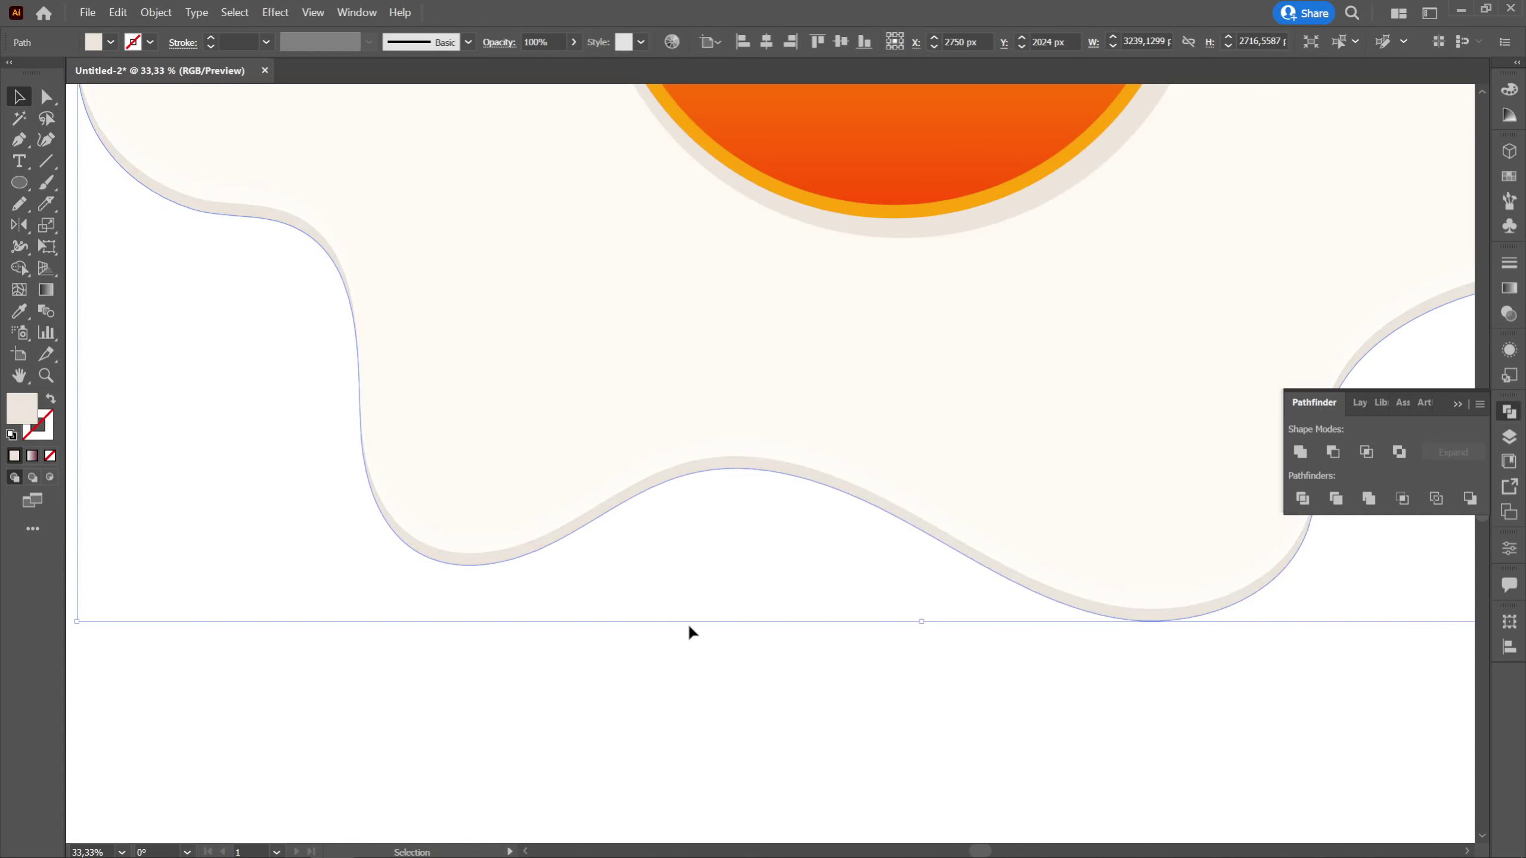
pyautogui.click(688, 623)
pyautogui.scroll(-2, 424, 559)
pyautogui.click(481, 470)
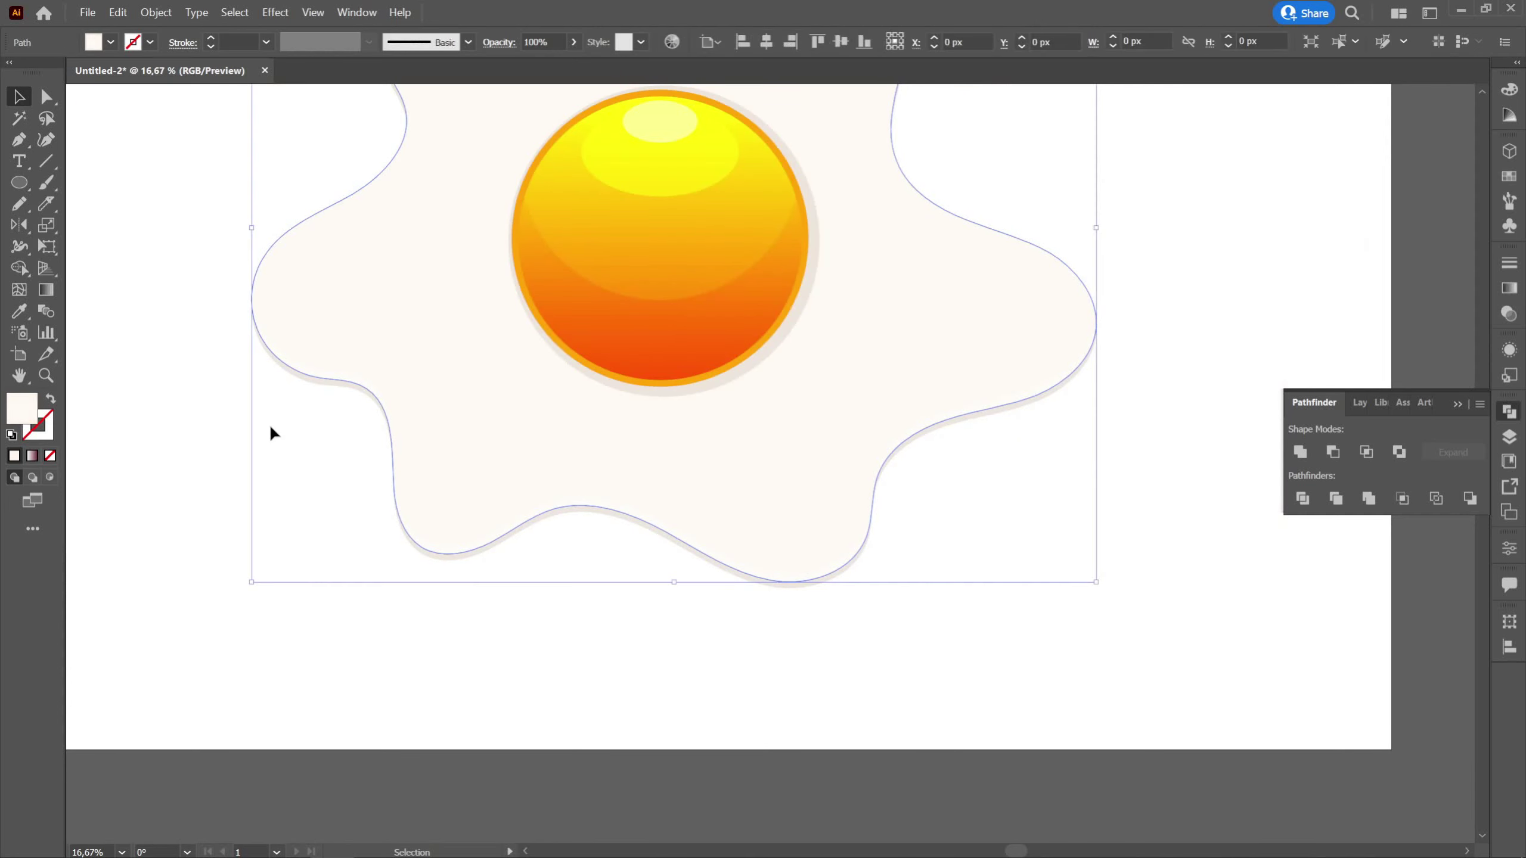
pyautogui.doubleClick(25, 413)
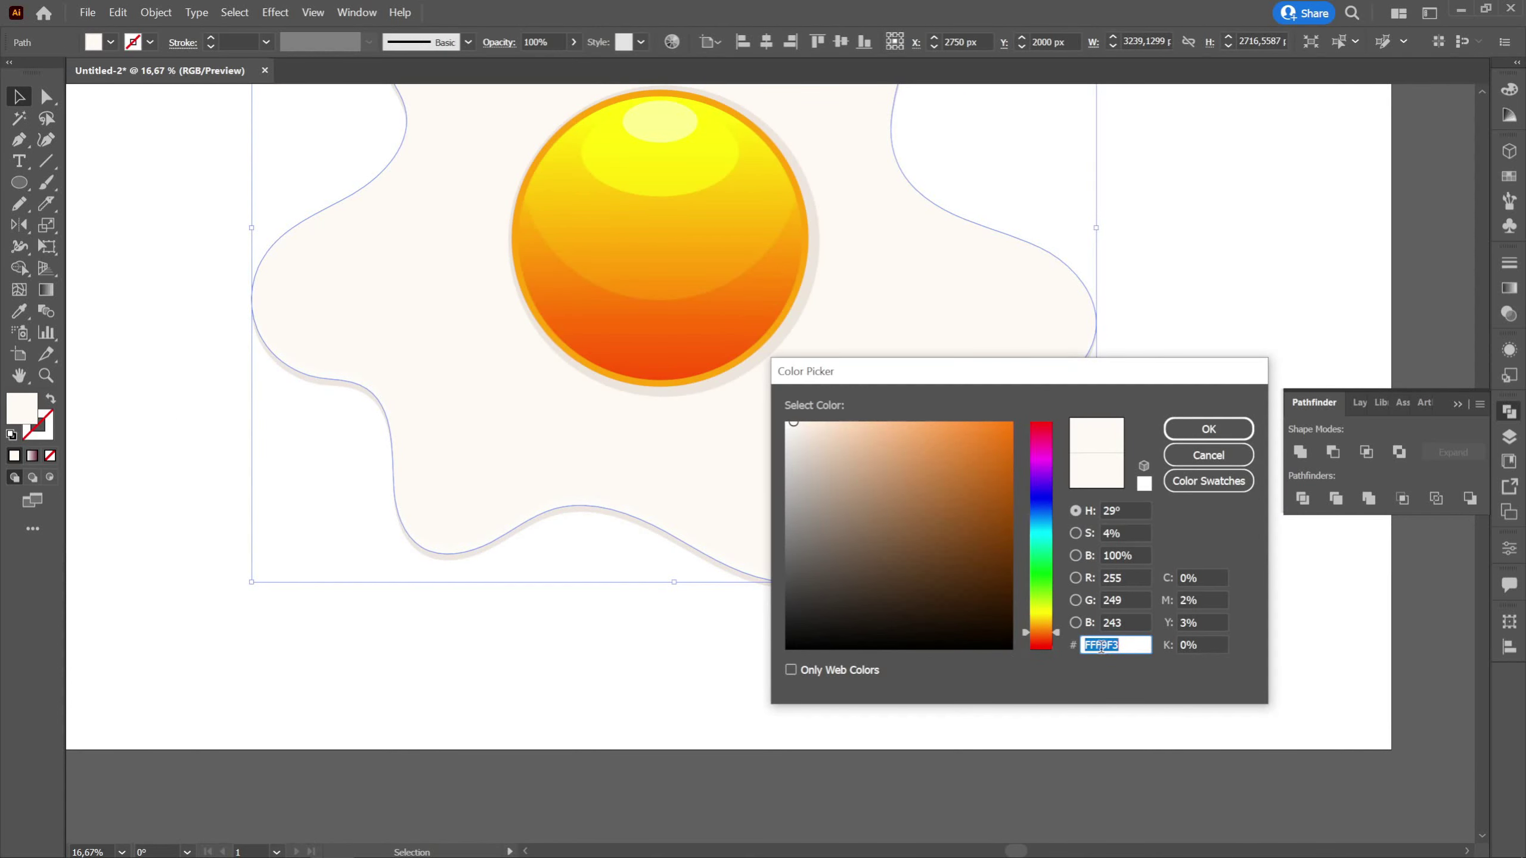
pyautogui.click(1208, 429)
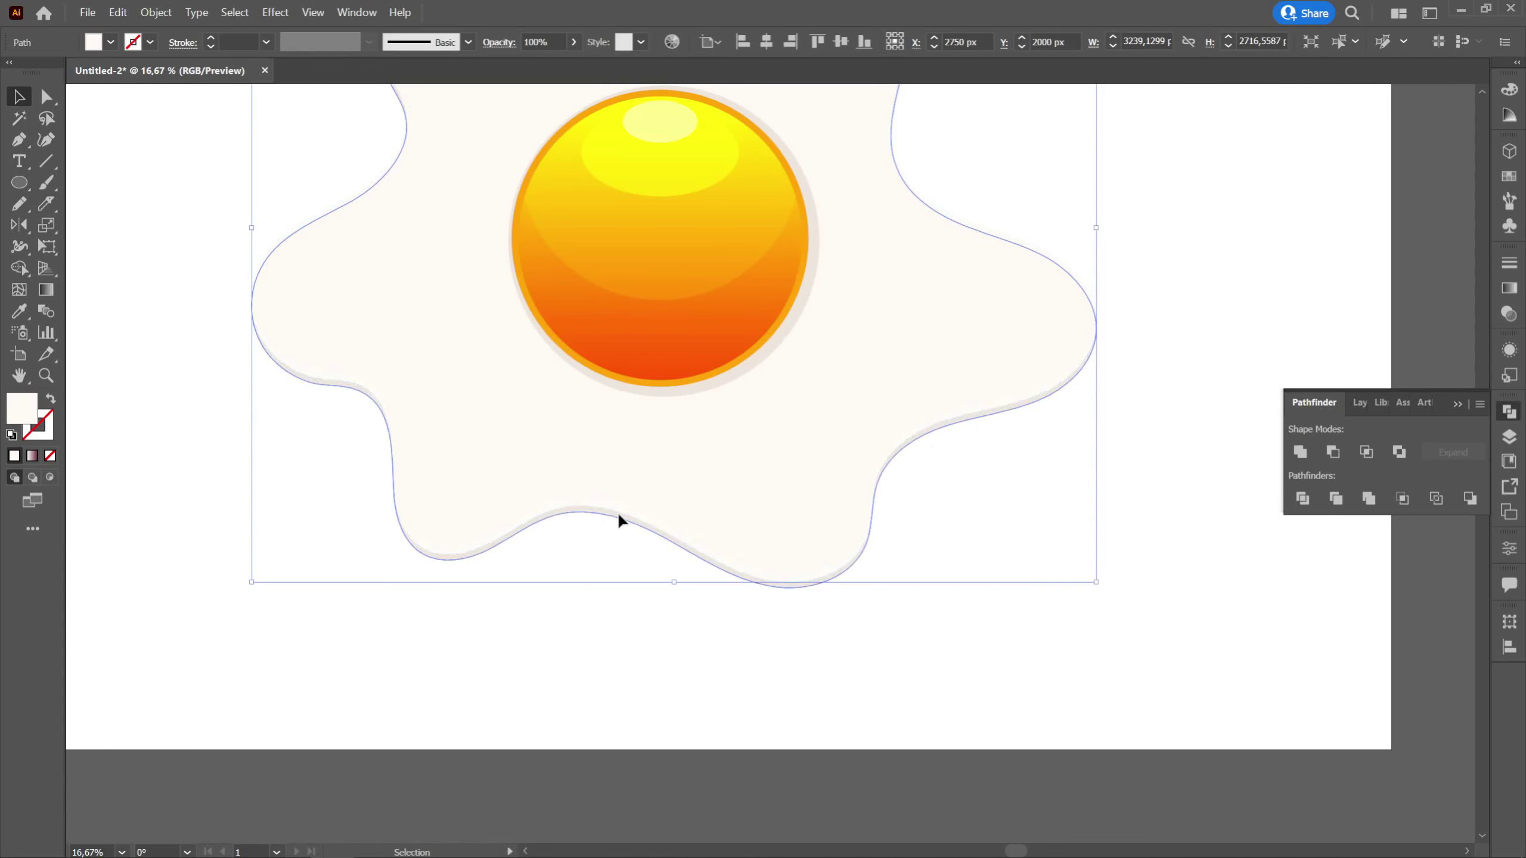
pyautogui.doubleClick(29, 411)
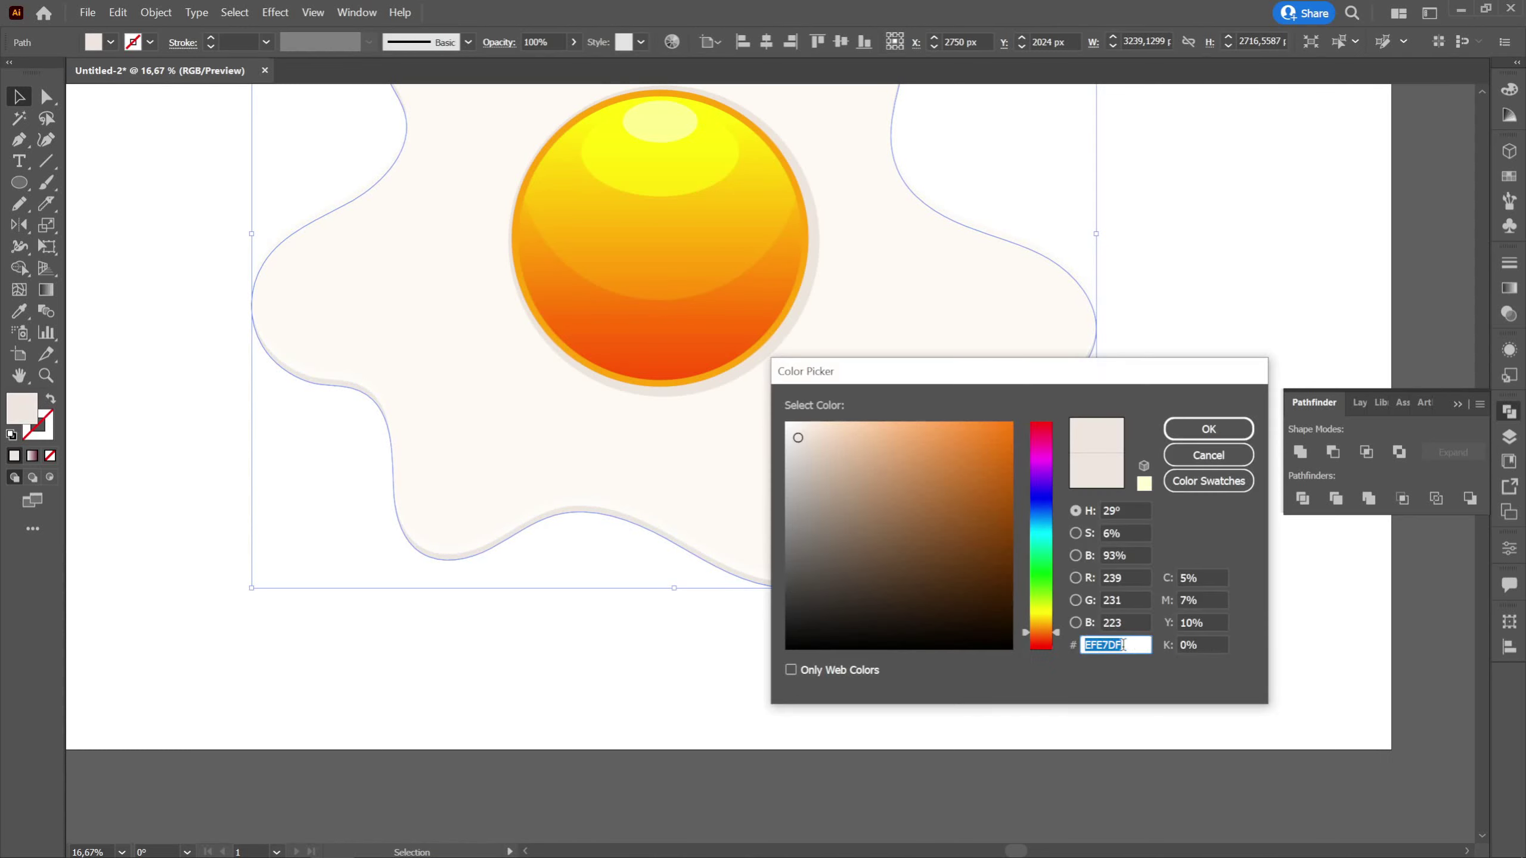
pyautogui.click(1208, 454)
pyautogui.click(1215, 485)
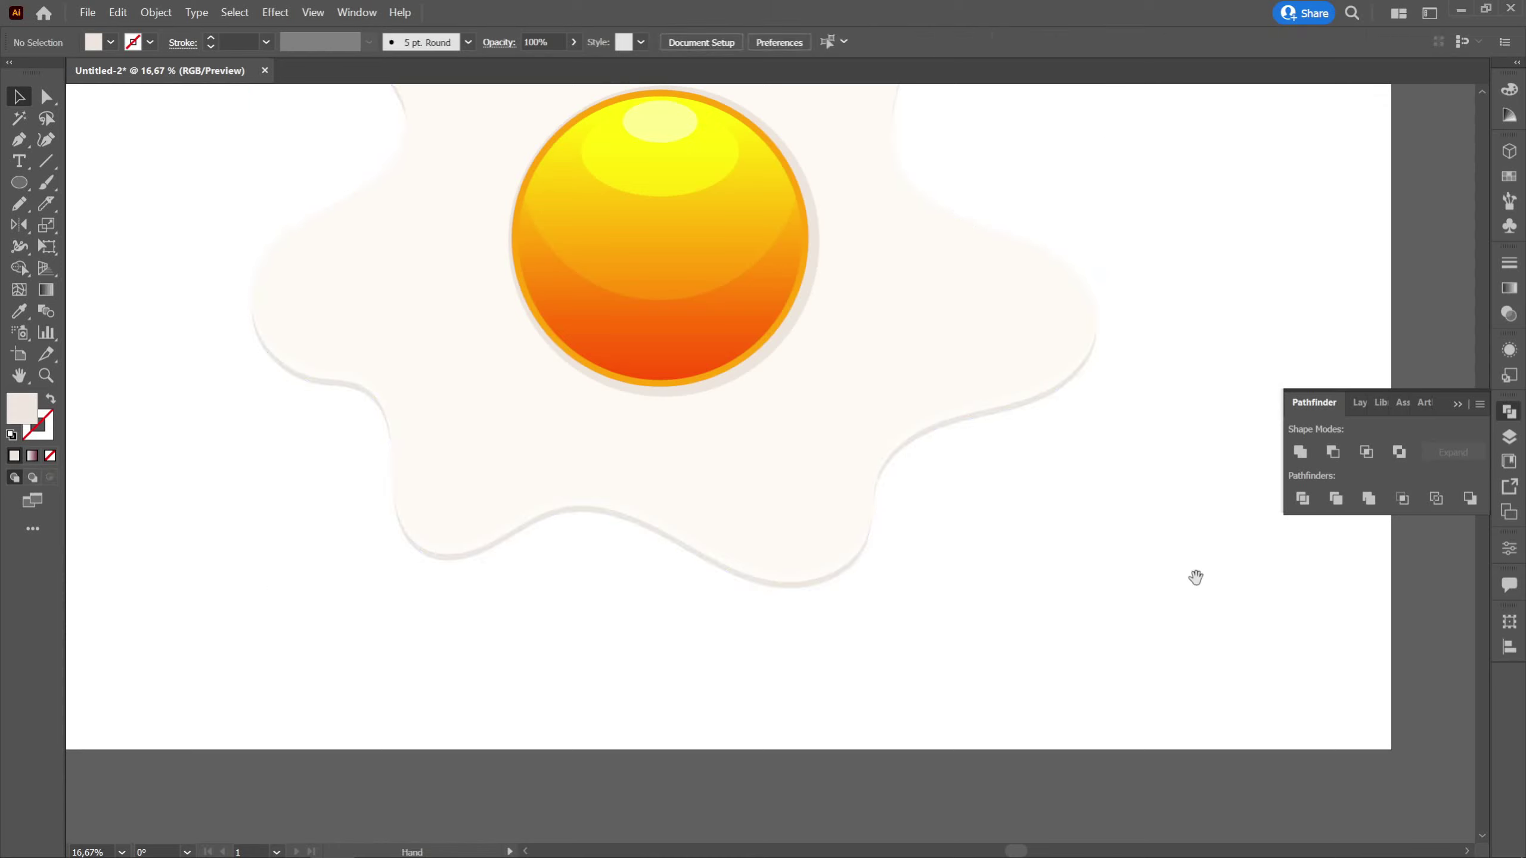
pyautogui.moveTo(1151, 519); pyautogui.dragTo(1162, 689)
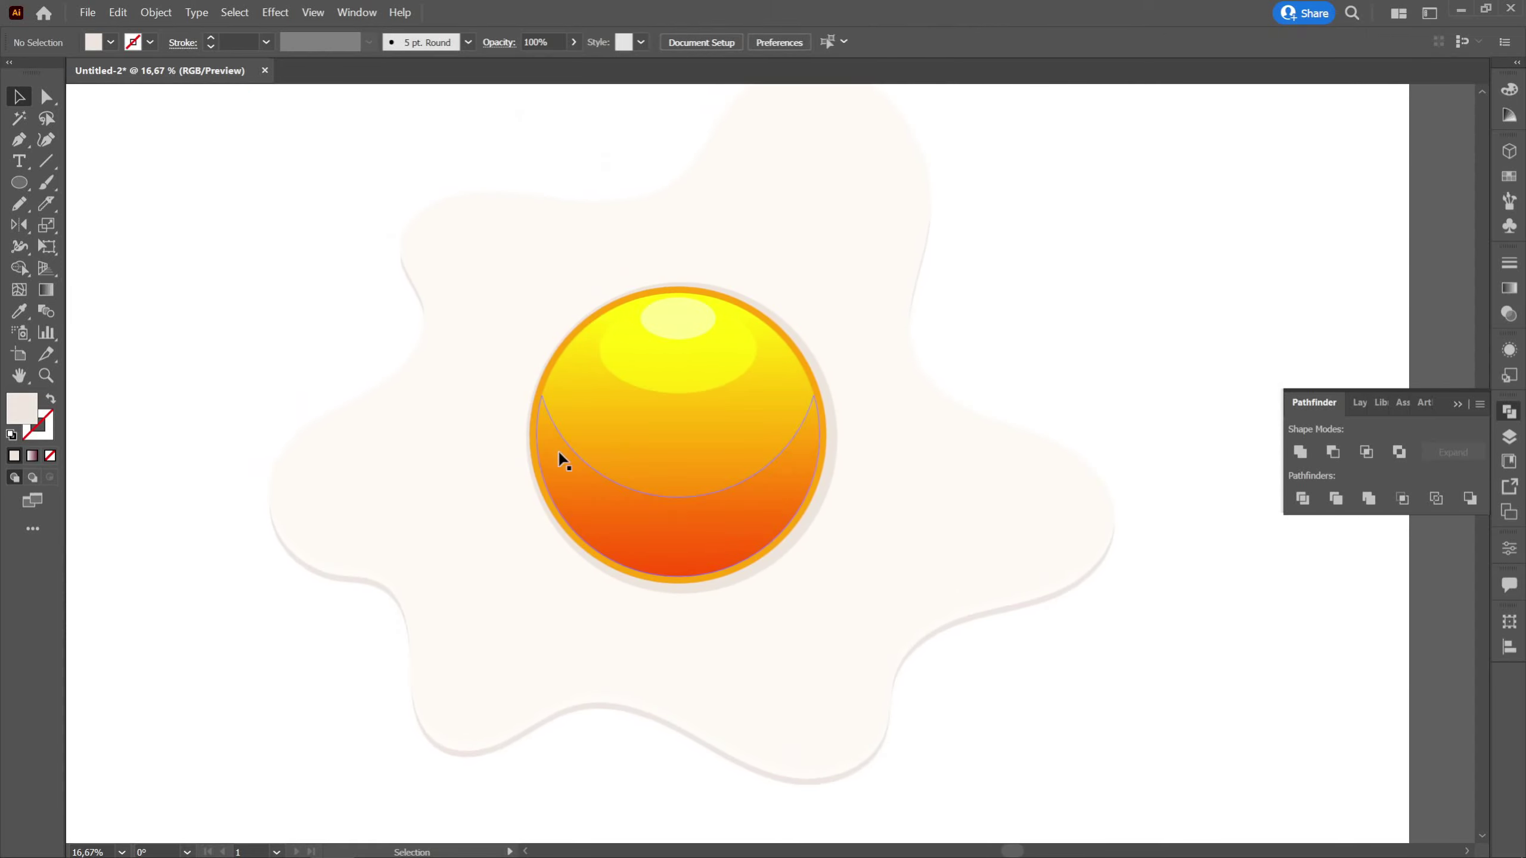
# Draw wavy spots on the left and upper-left of the white, each with translucent white fill
pyautogui.click(20, 204)
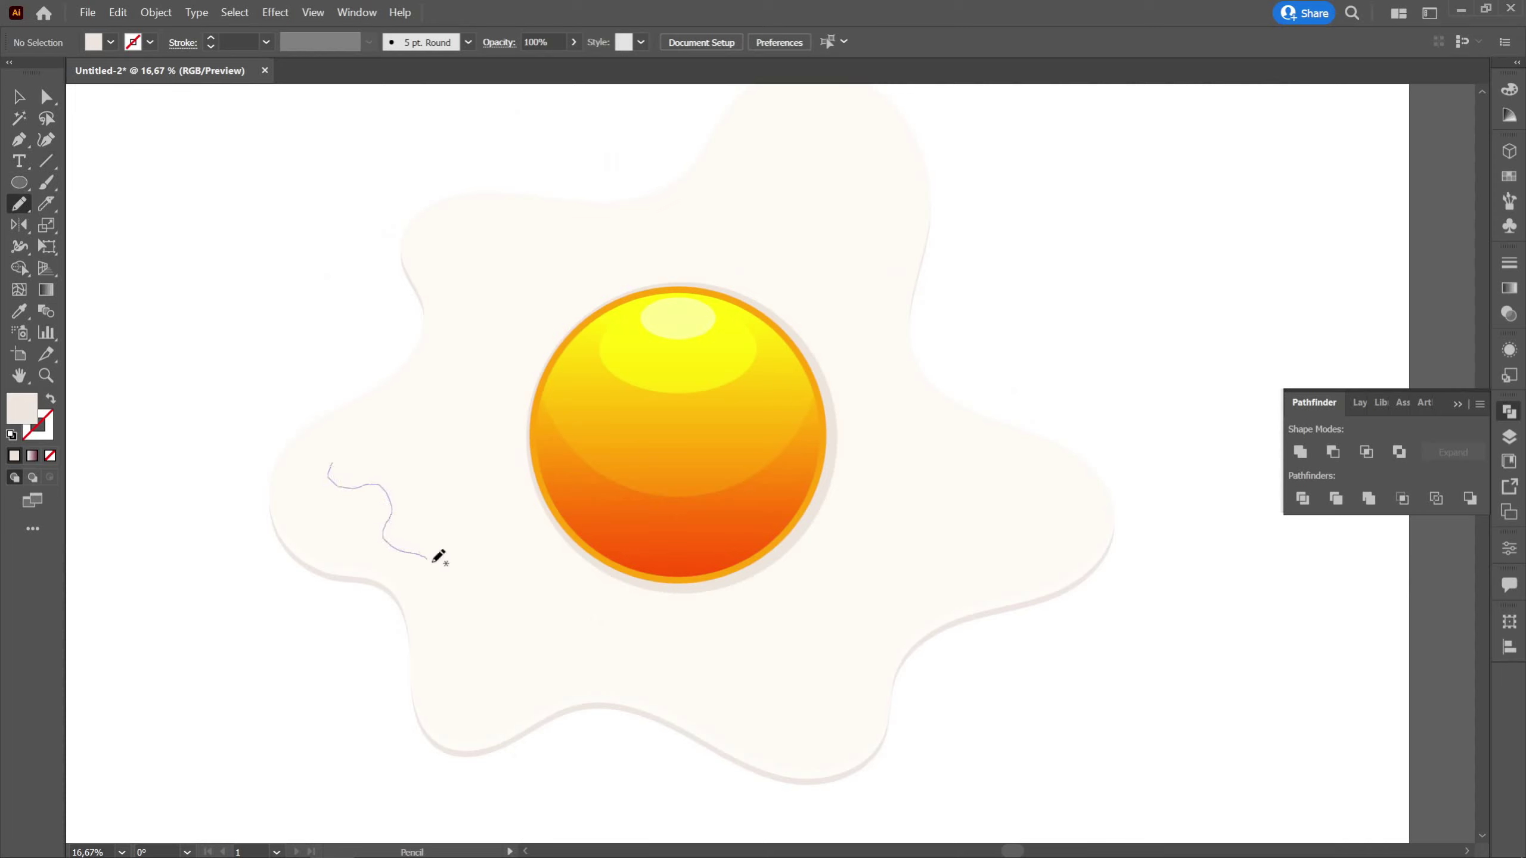
pyautogui.moveTo(432, 560)
pyautogui.mouseDown()
pyautogui.moveTo(503, 644)
pyautogui.moveTo(493, 521)
pyautogui.mouseUp()
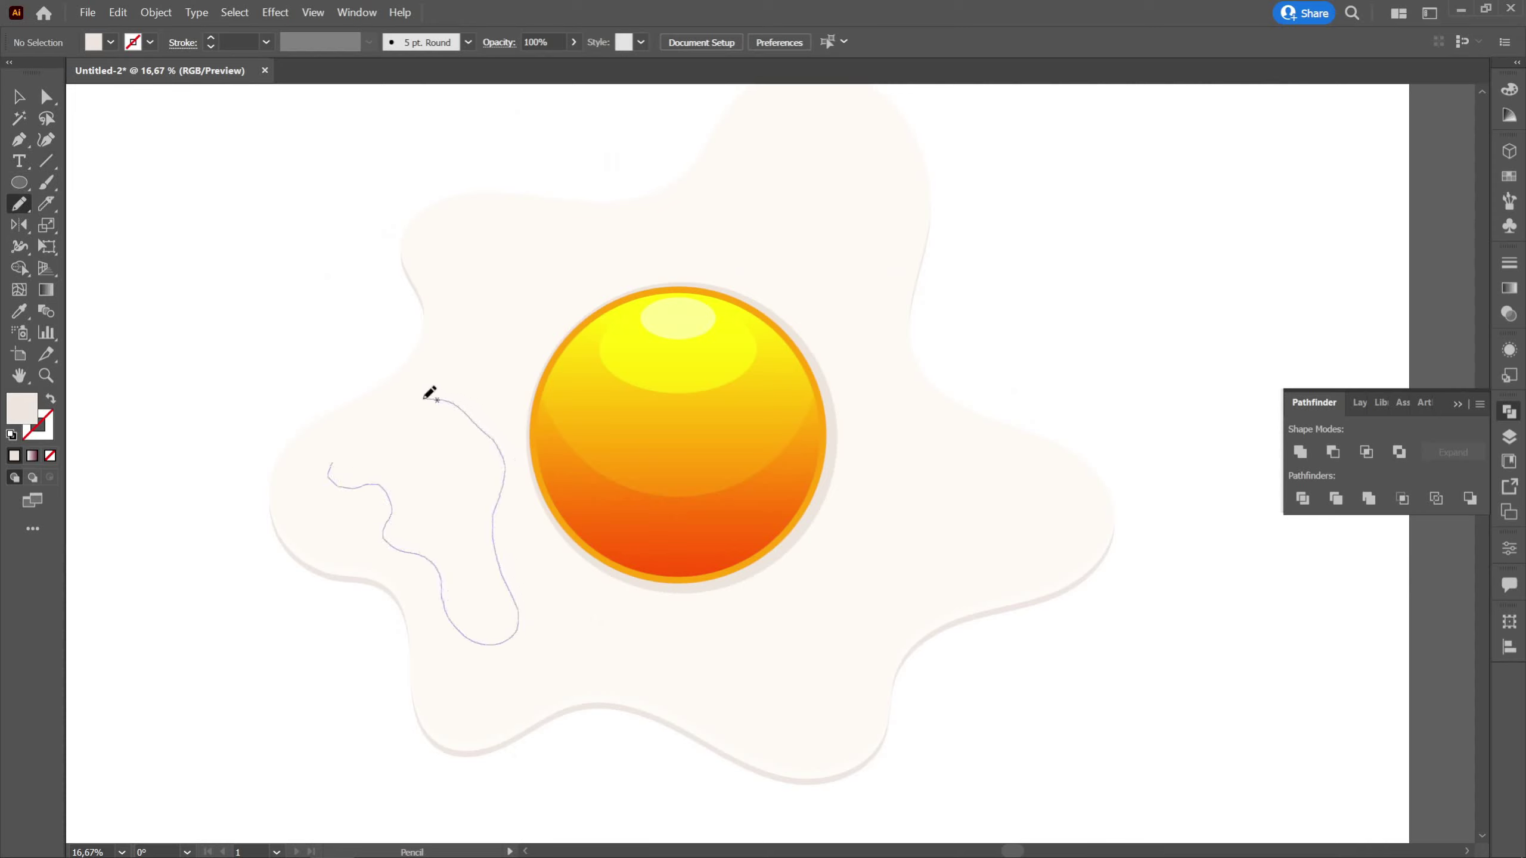
pyautogui.moveTo(344, 452); pyautogui.dragTo(340, 454)
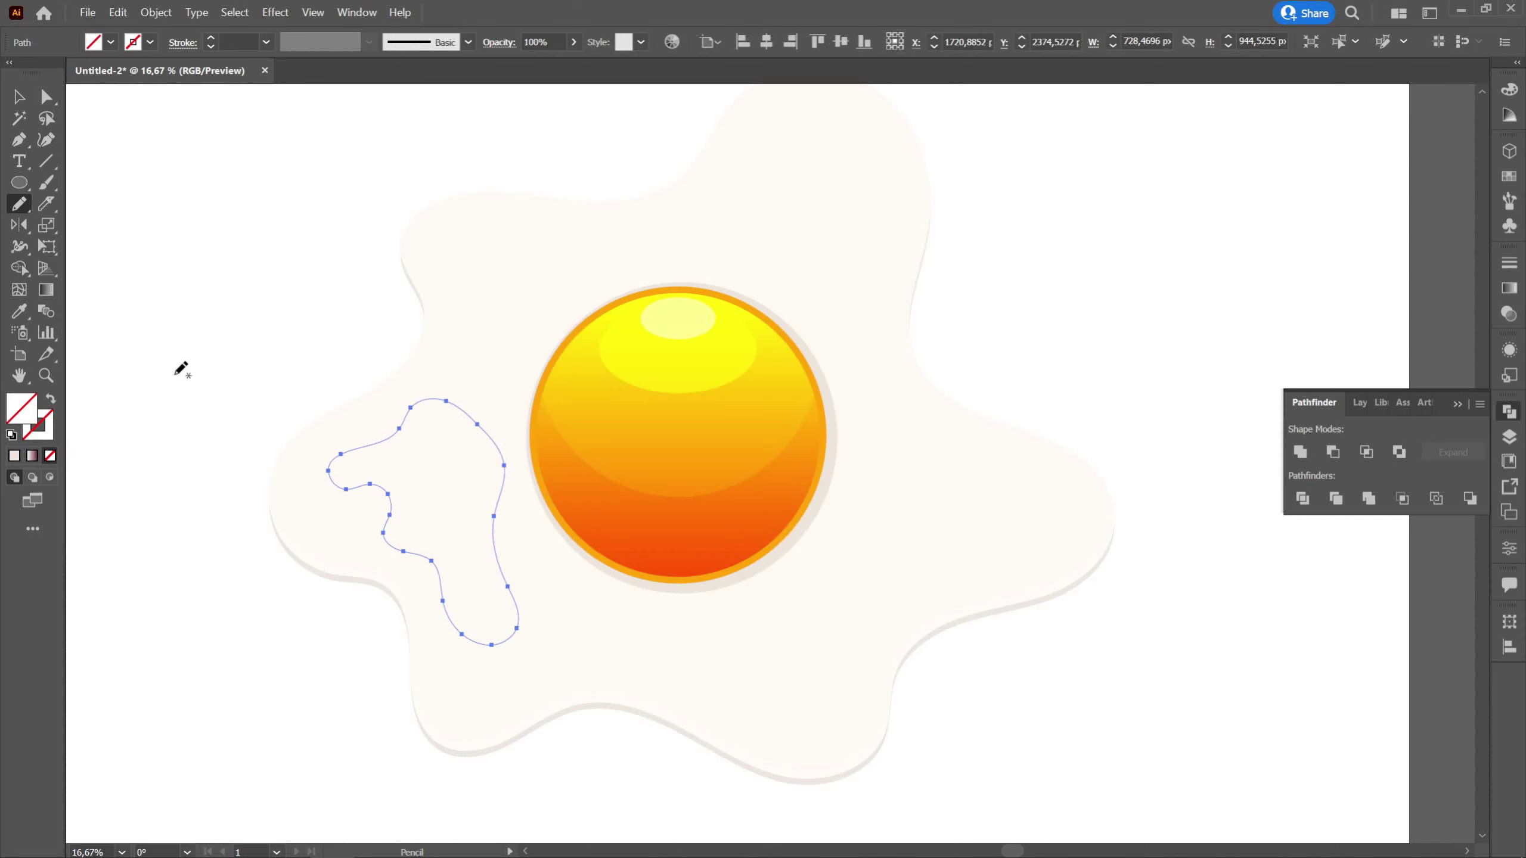
pyautogui.click(18, 311)
pyautogui.click(392, 568)
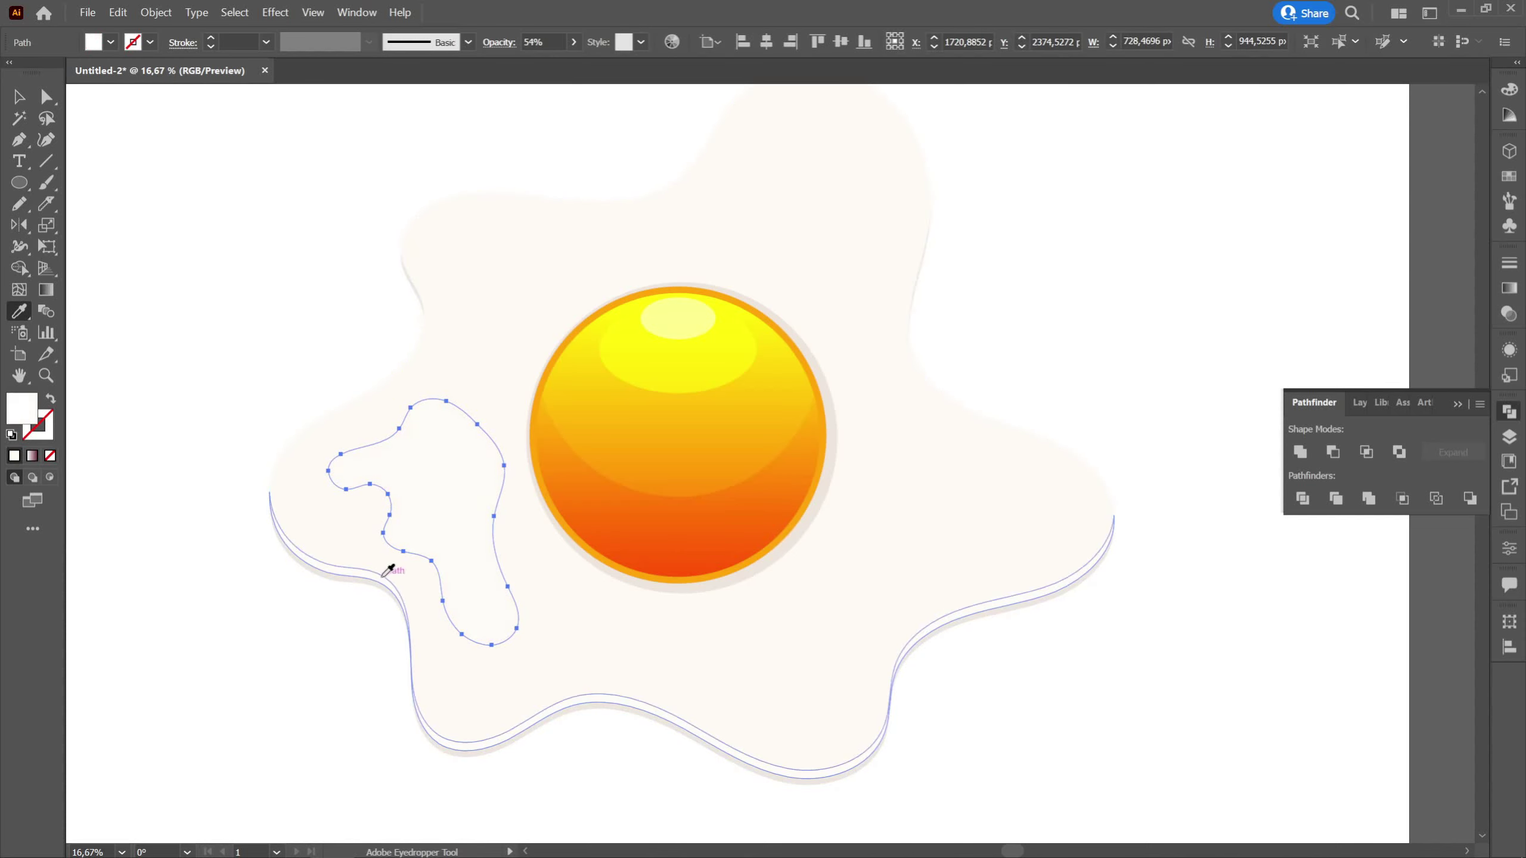
pyautogui.press('y')
pyautogui.click(172, 187)
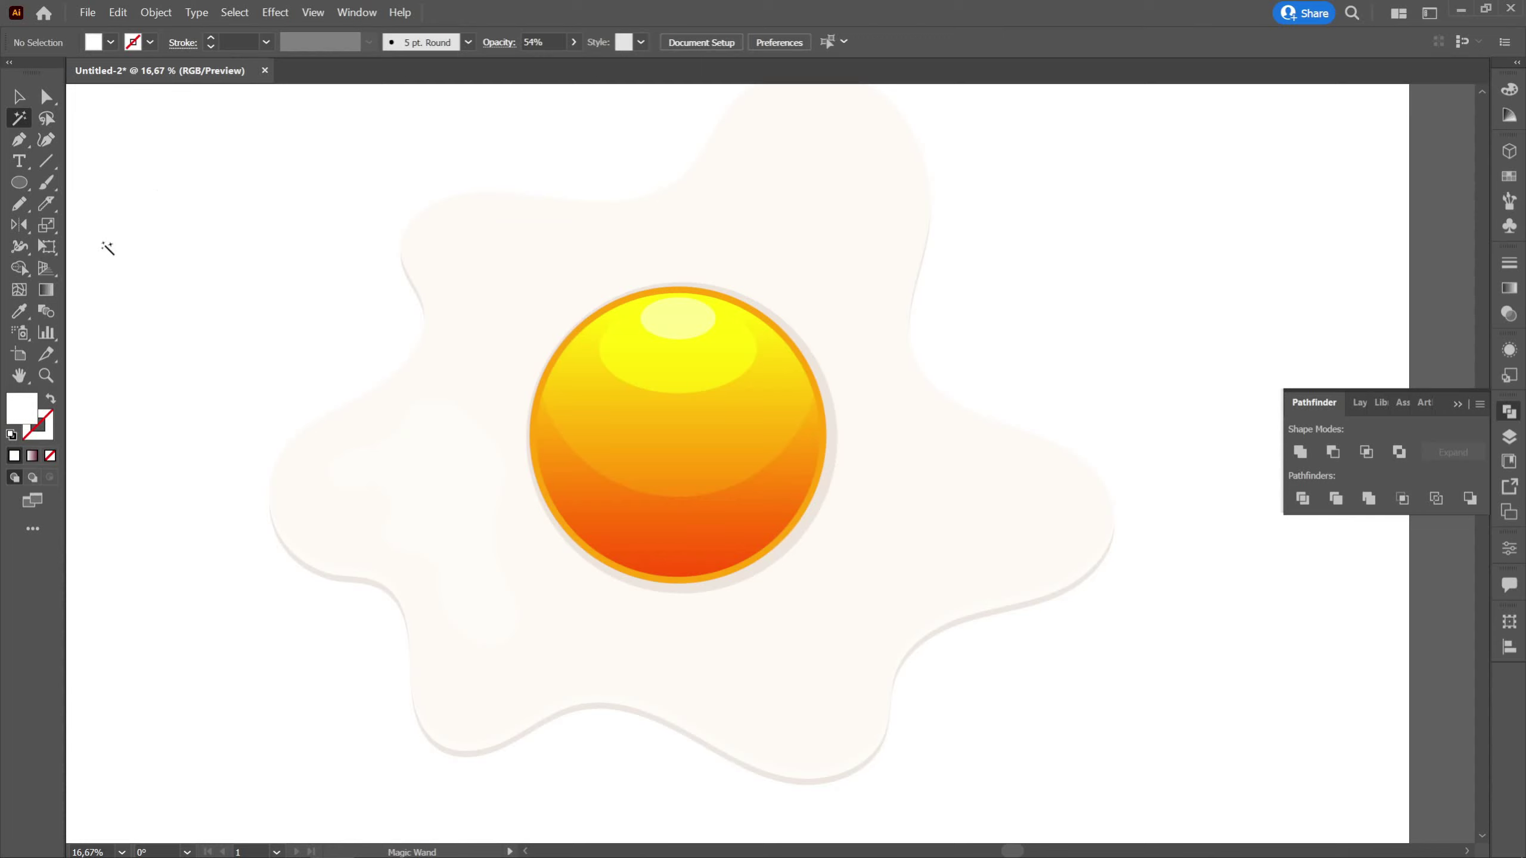
pyautogui.click(19, 204)
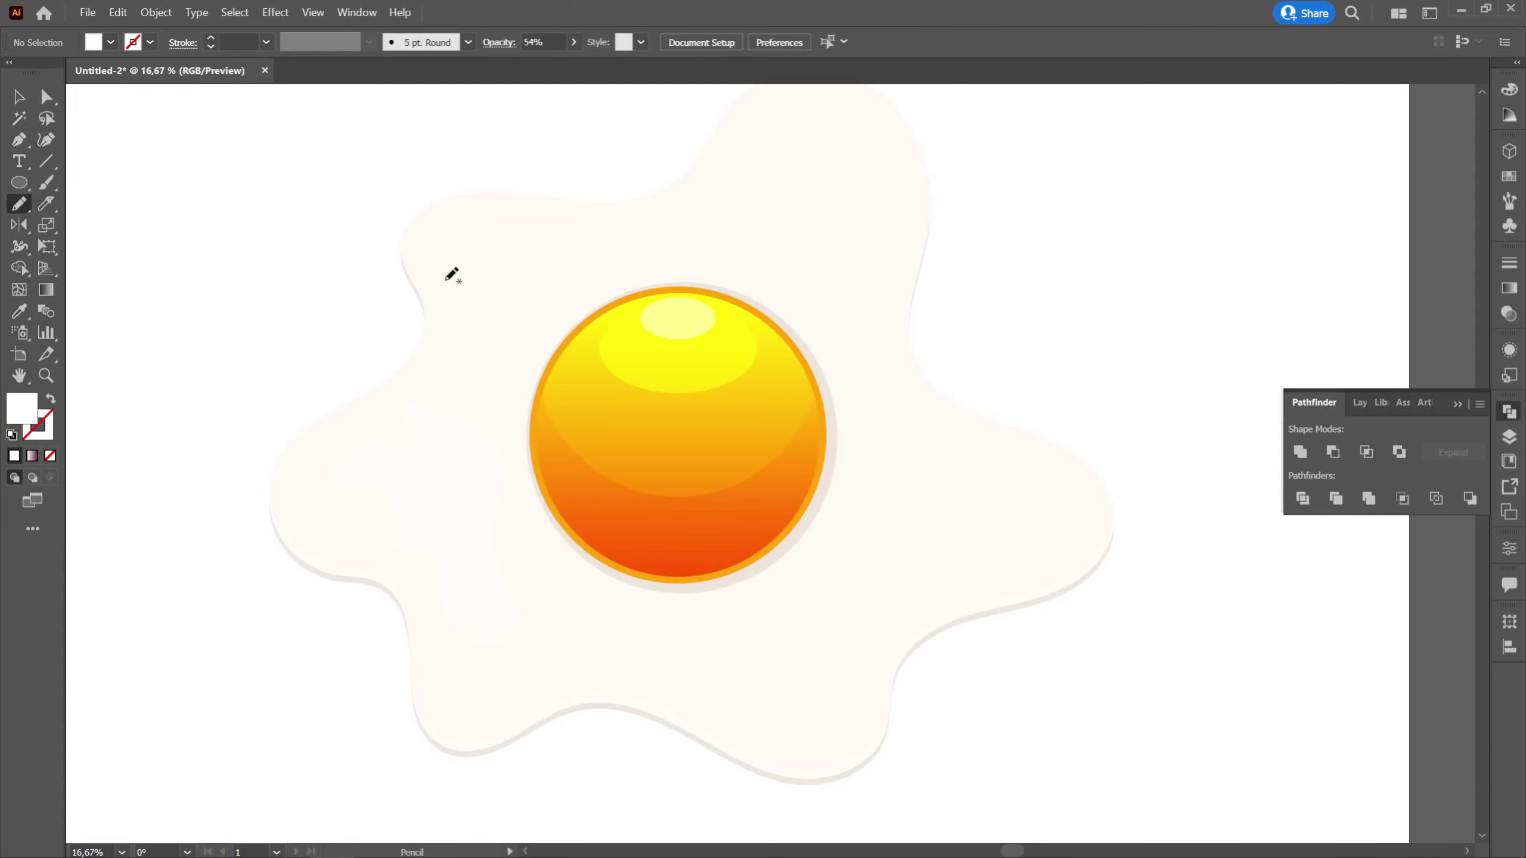
pyautogui.moveTo(501, 239)
pyautogui.mouseDown()
pyautogui.moveTo(683, 242)
pyautogui.moveTo(657, 264)
pyautogui.moveTo(542, 297)
pyautogui.mouseUp()
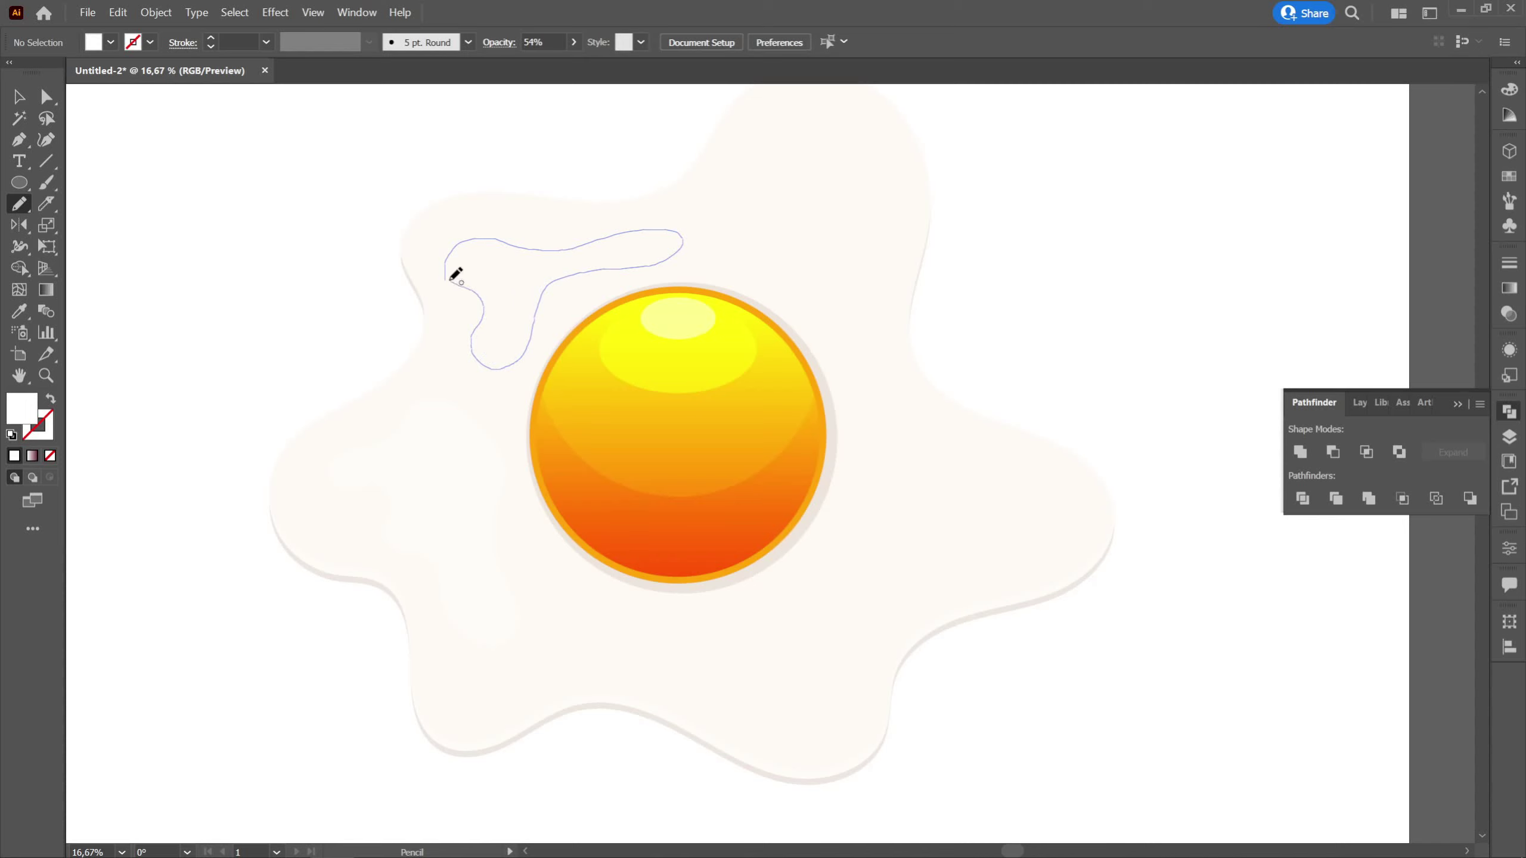
pyautogui.moveTo(455, 274); pyautogui.dragTo(446, 260)
pyautogui.click(19, 311)
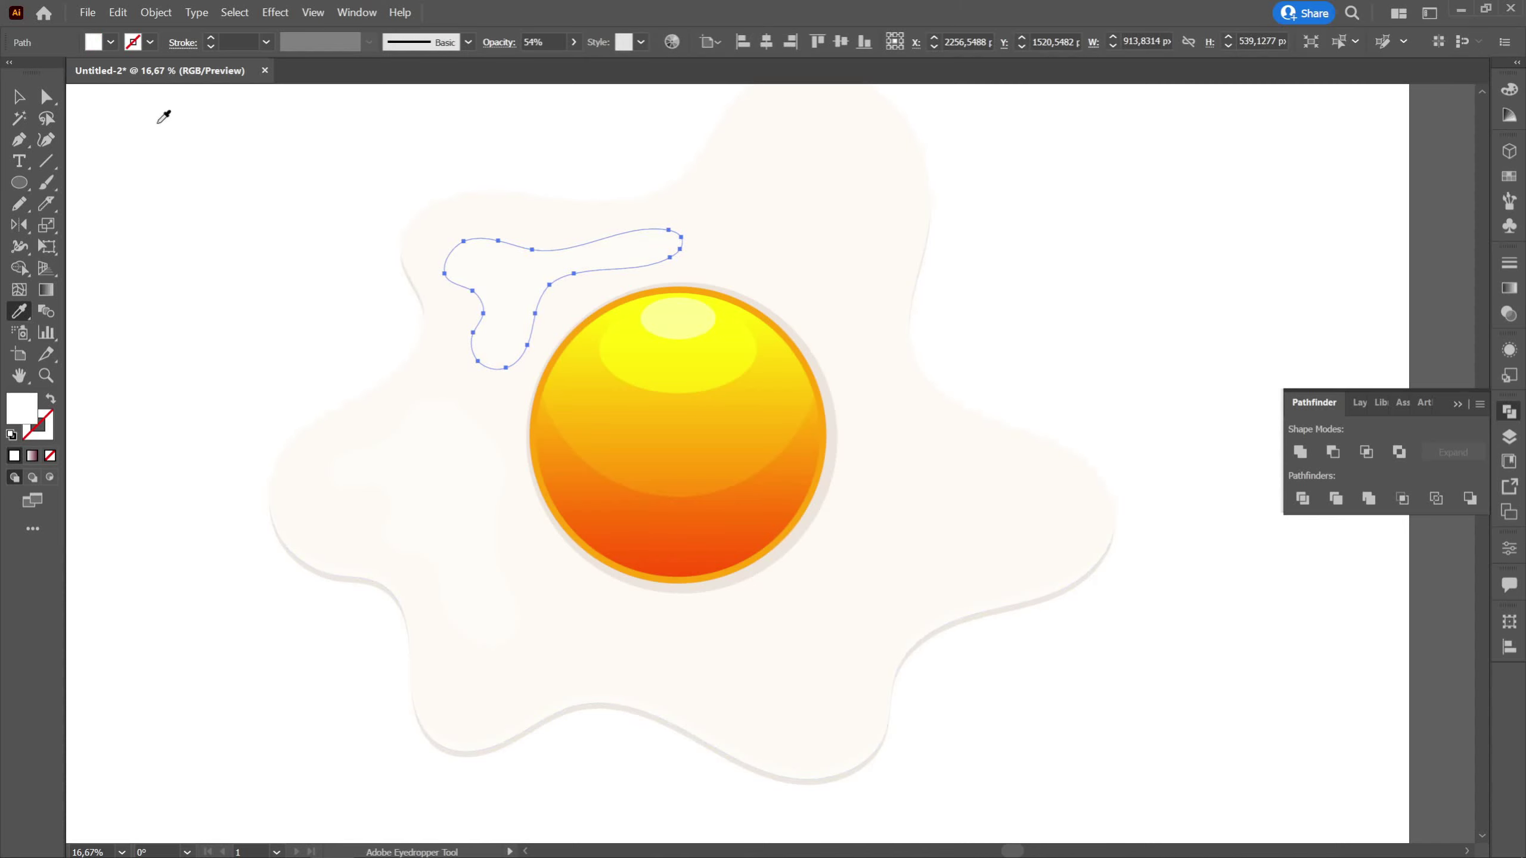
pyautogui.click(19, 96)
pyautogui.hotkey('ctrl', 'shift', 'a')
# Add translucent white wavy spots in the upper right and on the right edge
pyautogui.press('n')
pyautogui.moveTo(316, 191); pyautogui.dragTo(246, 230)
pyautogui.moveTo(701, 246)
pyautogui.mouseDown()
pyautogui.moveTo(777, 387)
pyautogui.moveTo(805, 368)
pyautogui.moveTo(805, 313)
pyautogui.moveTo(832, 275)
pyautogui.moveTo(813, 238)
pyautogui.moveTo(754, 165)
pyautogui.moveTo(716, 162)
pyautogui.moveTo(700, 199)
pyautogui.mouseUp()
pyautogui.press('i')
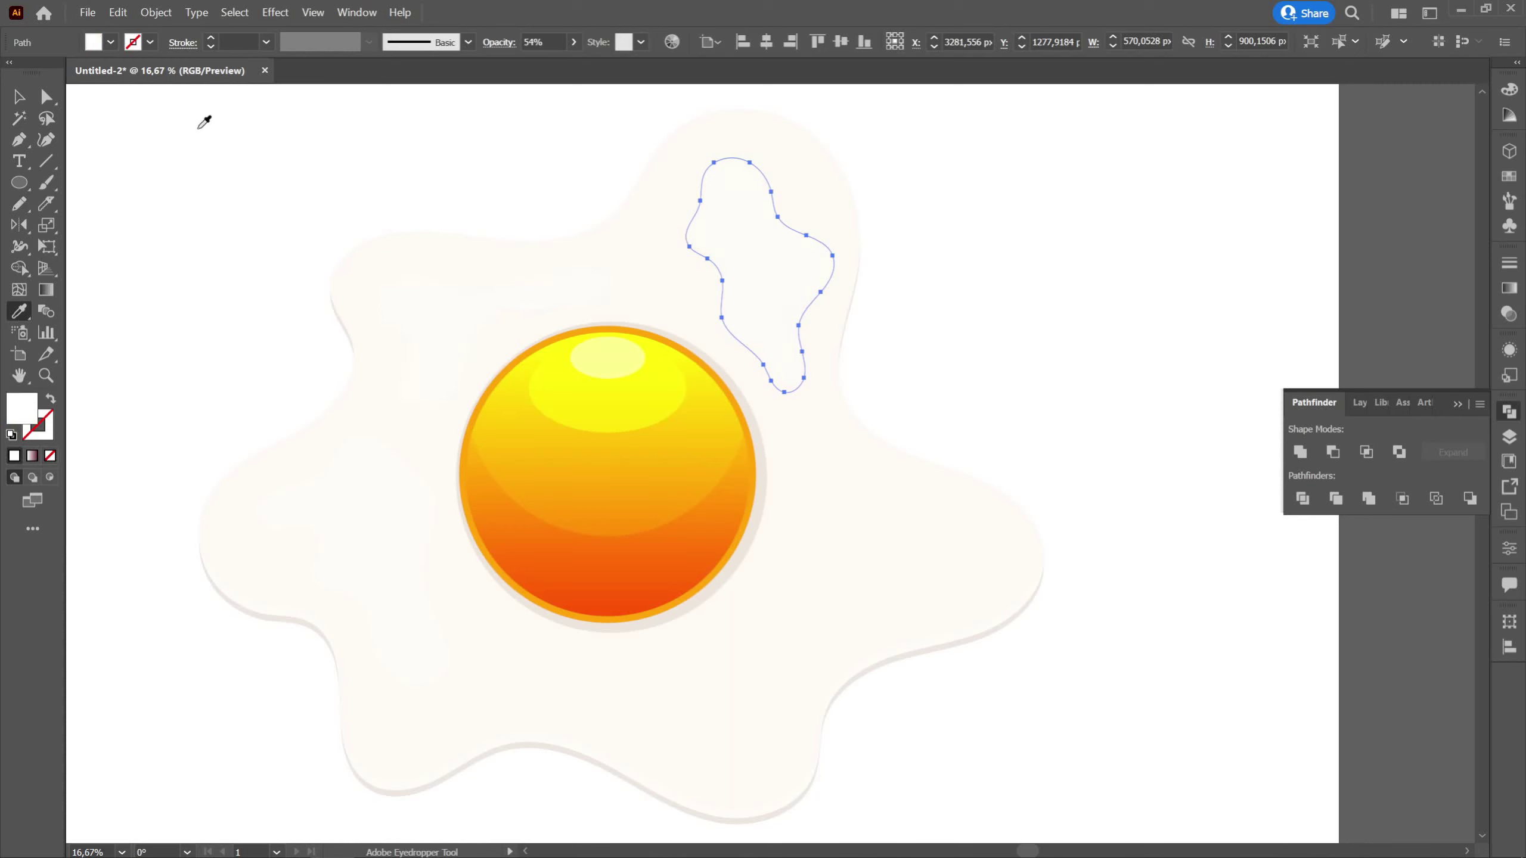
pyautogui.click(102, 153)
pyautogui.click(20, 207)
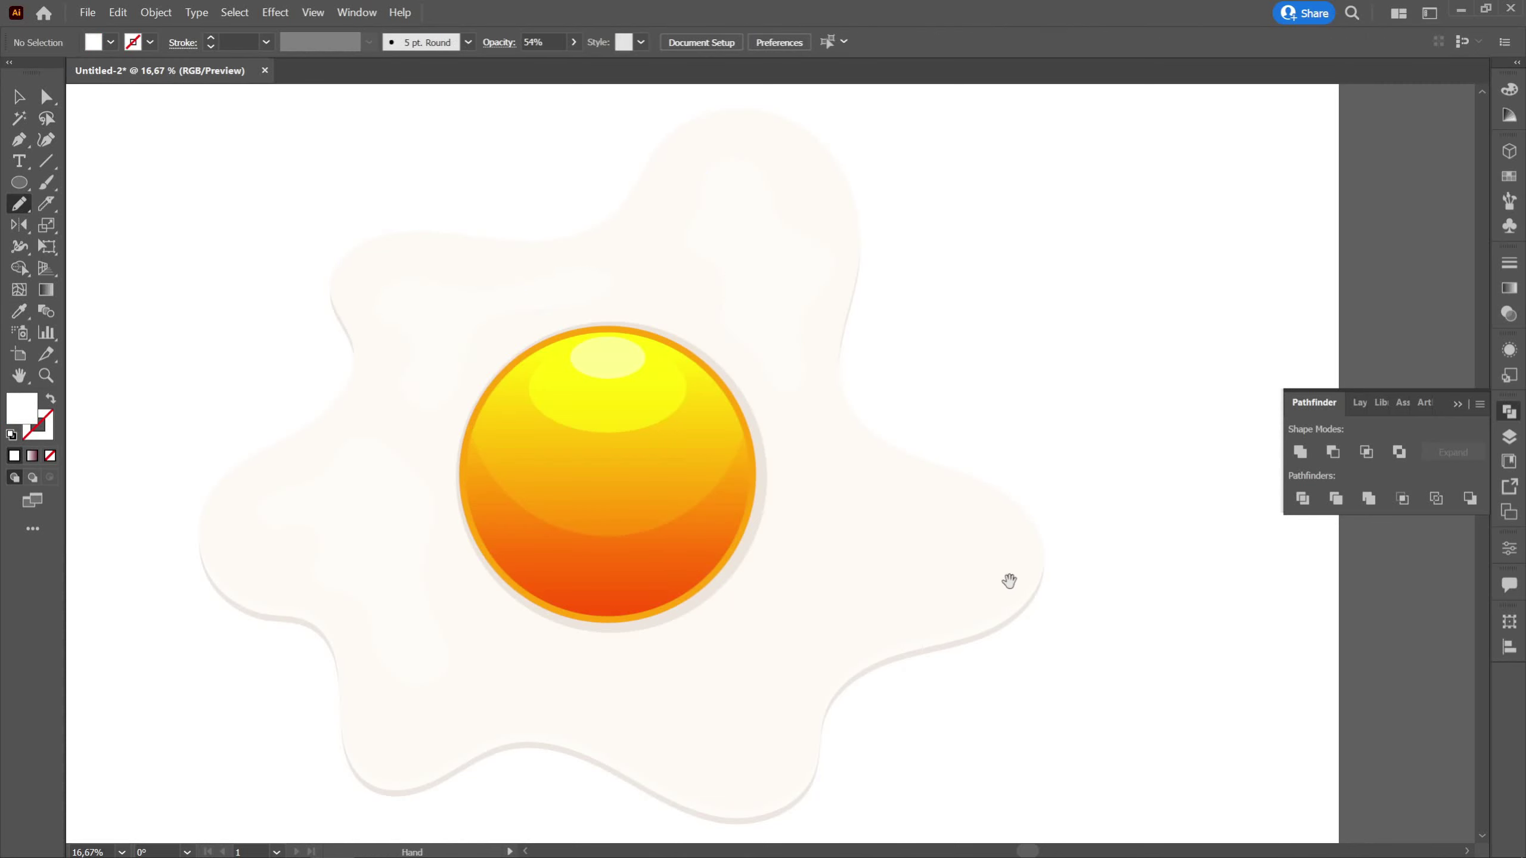
pyautogui.moveTo(1009, 580); pyautogui.dragTo(995, 539)
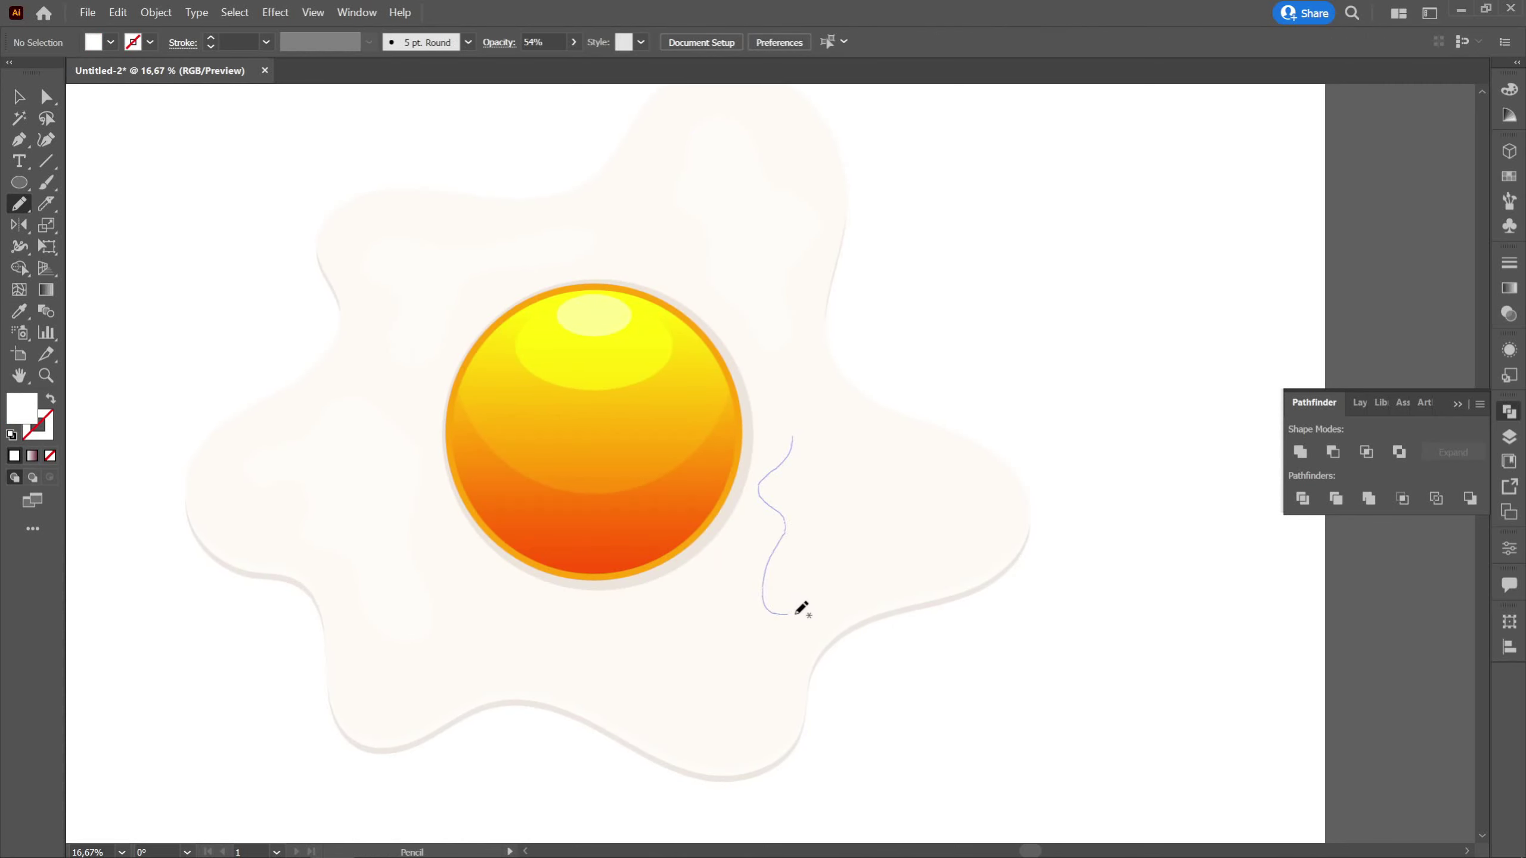
pyautogui.moveTo(798, 612); pyautogui.dragTo(920, 554)
pyautogui.moveTo(998, 506)
pyautogui.mouseDown()
pyautogui.moveTo(904, 472)
pyautogui.moveTo(839, 423)
pyautogui.moveTo(799, 428)
pyautogui.mouseUp()
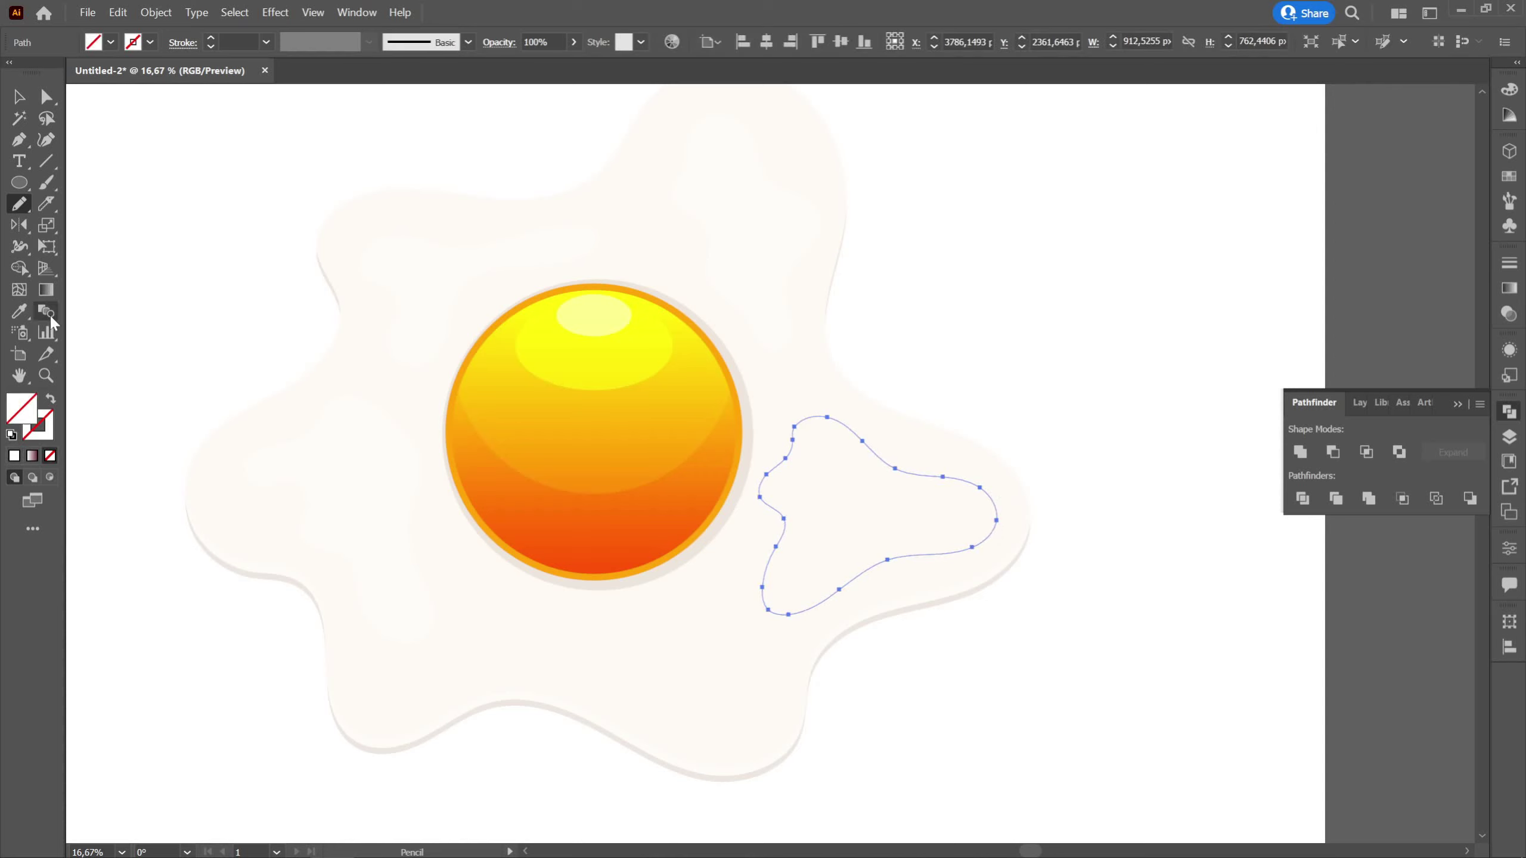
pyautogui.click(19, 310)
pyautogui.click(19, 96)
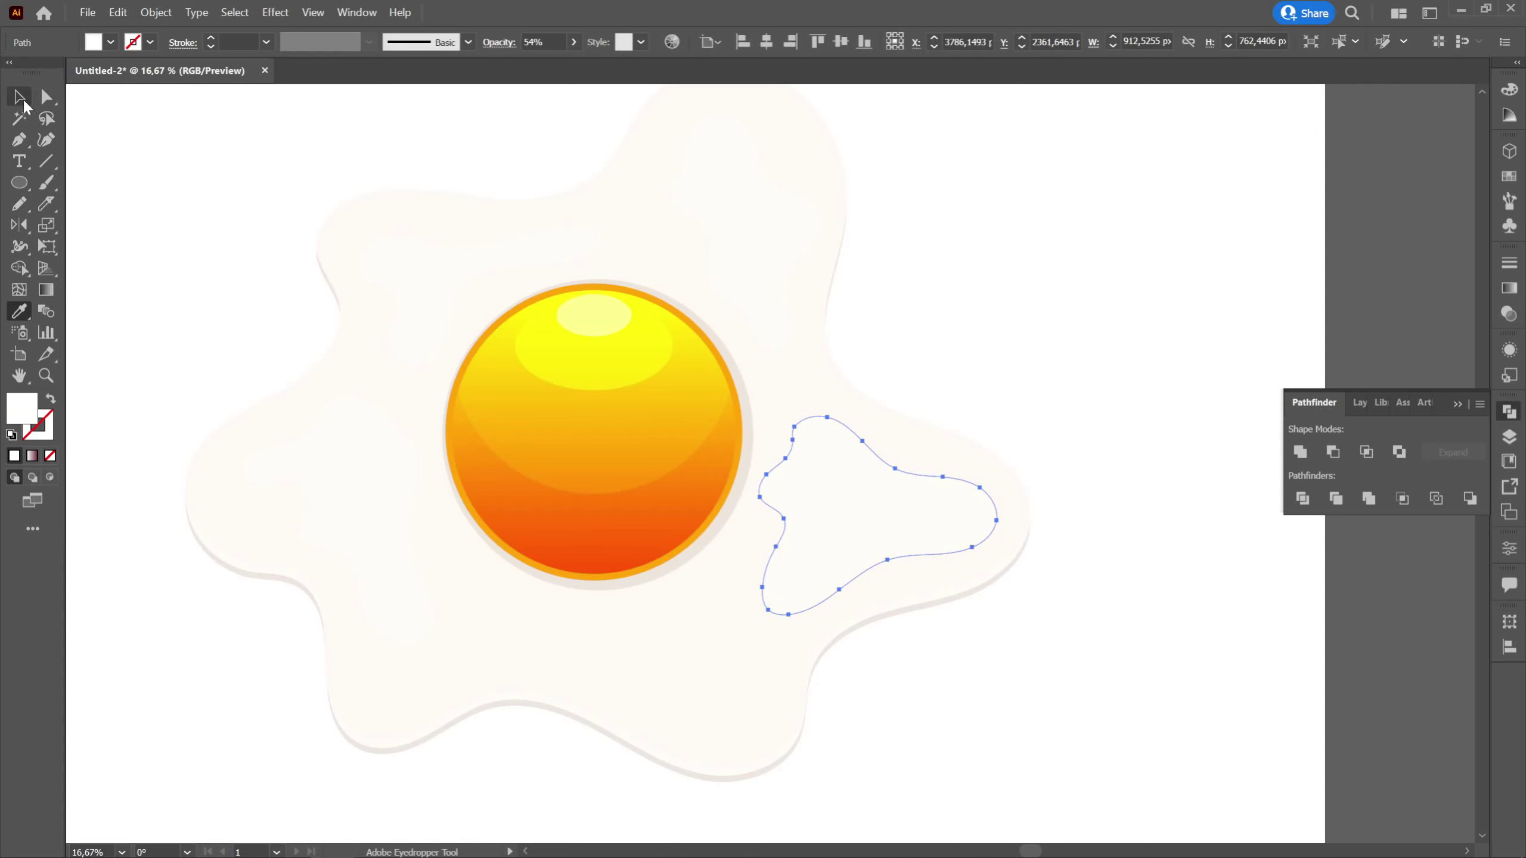
pyautogui.click(102, 198)
# Draw a wavy spot below the yolk and give it the translucent white fill
pyautogui.click(18, 204)
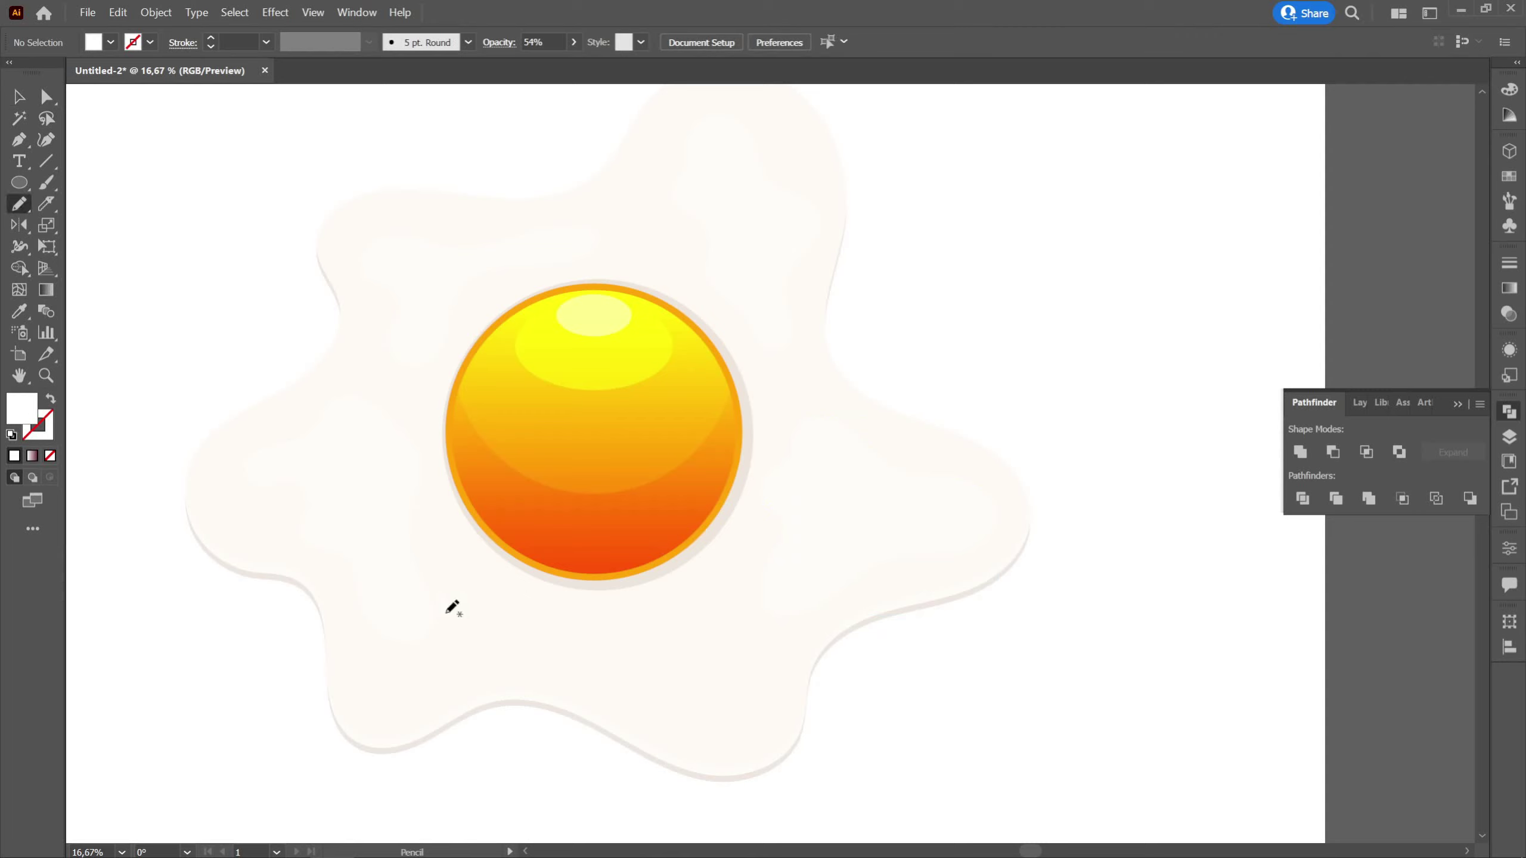
pyautogui.moveTo(522, 642); pyautogui.dragTo(760, 721)
pyautogui.moveTo(703, 662)
pyautogui.mouseDown()
pyautogui.moveTo(688, 636)
pyautogui.moveTo(730, 612)
pyautogui.moveTo(667, 613)
pyautogui.mouseUp()
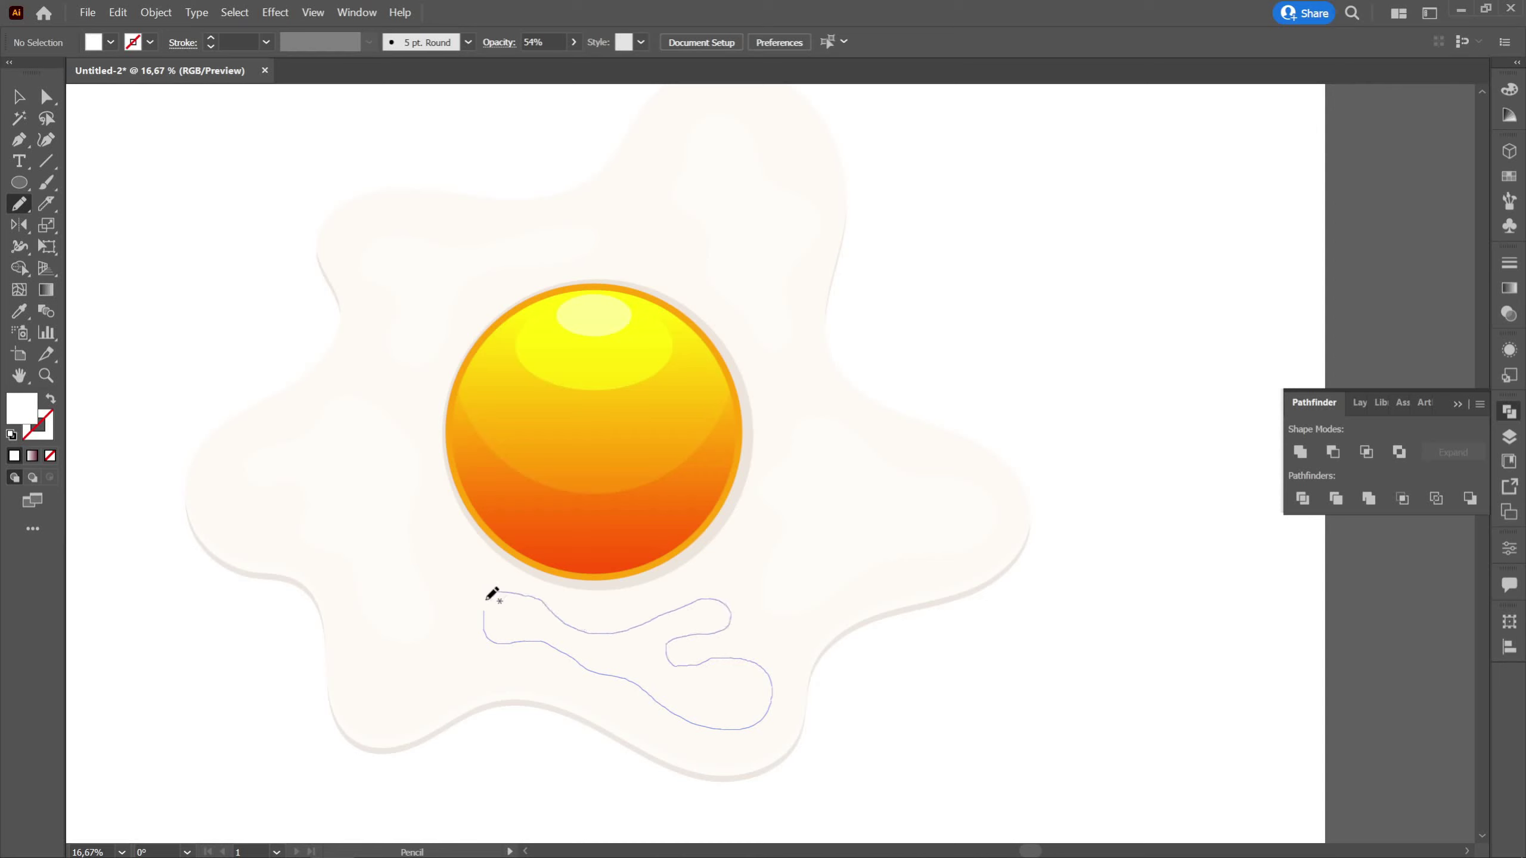
pyautogui.moveTo(492, 594); pyautogui.dragTo(488, 596)
pyautogui.click(19, 311)
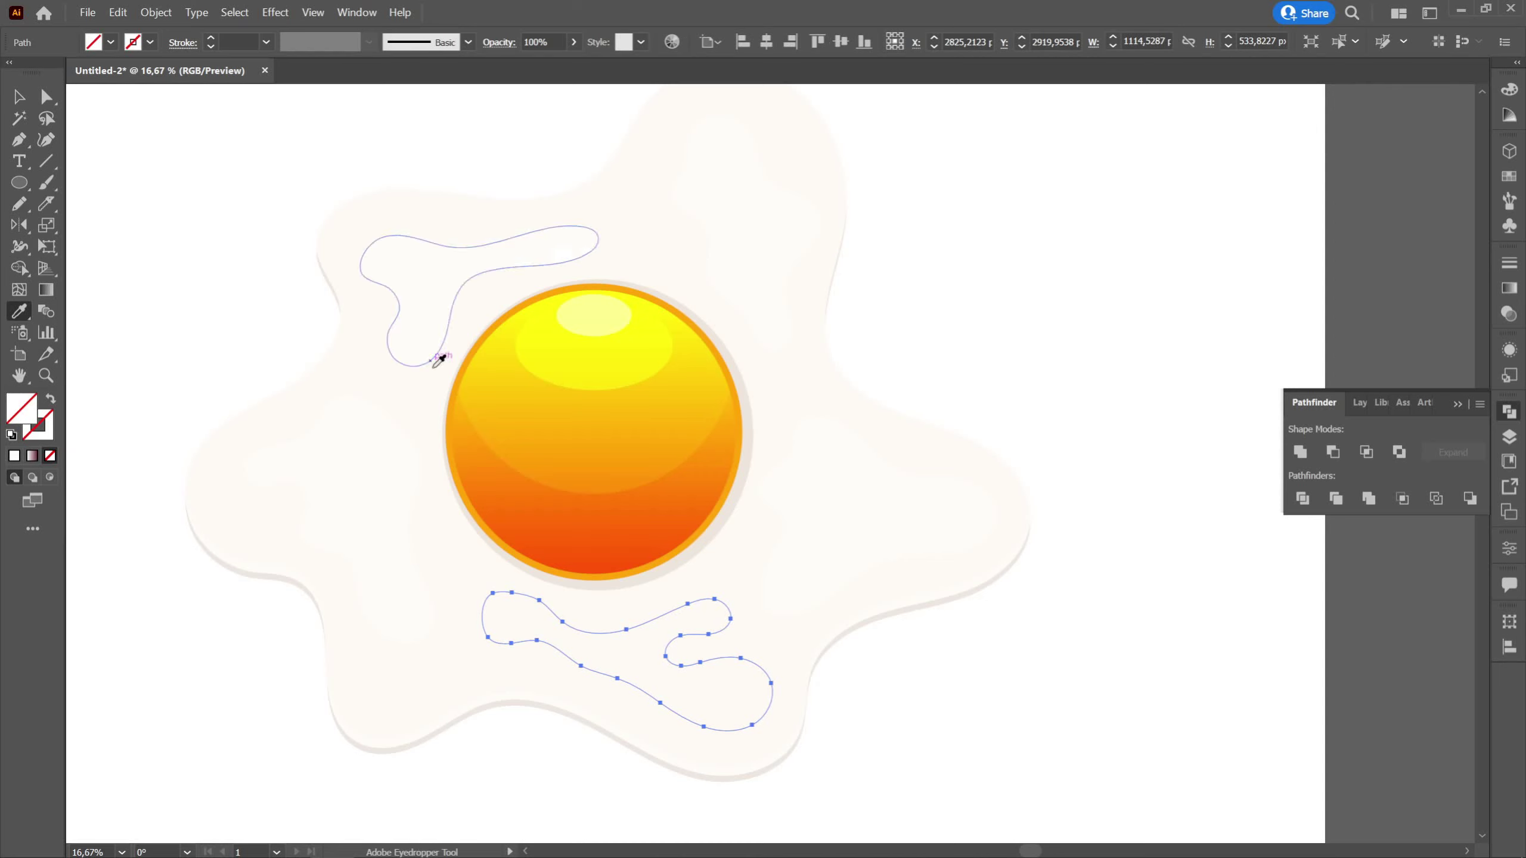
pyautogui.click(439, 359)
# Select the five light spots and lower their opacity to 70%
pyautogui.press('v')
pyautogui.click(170, 283)
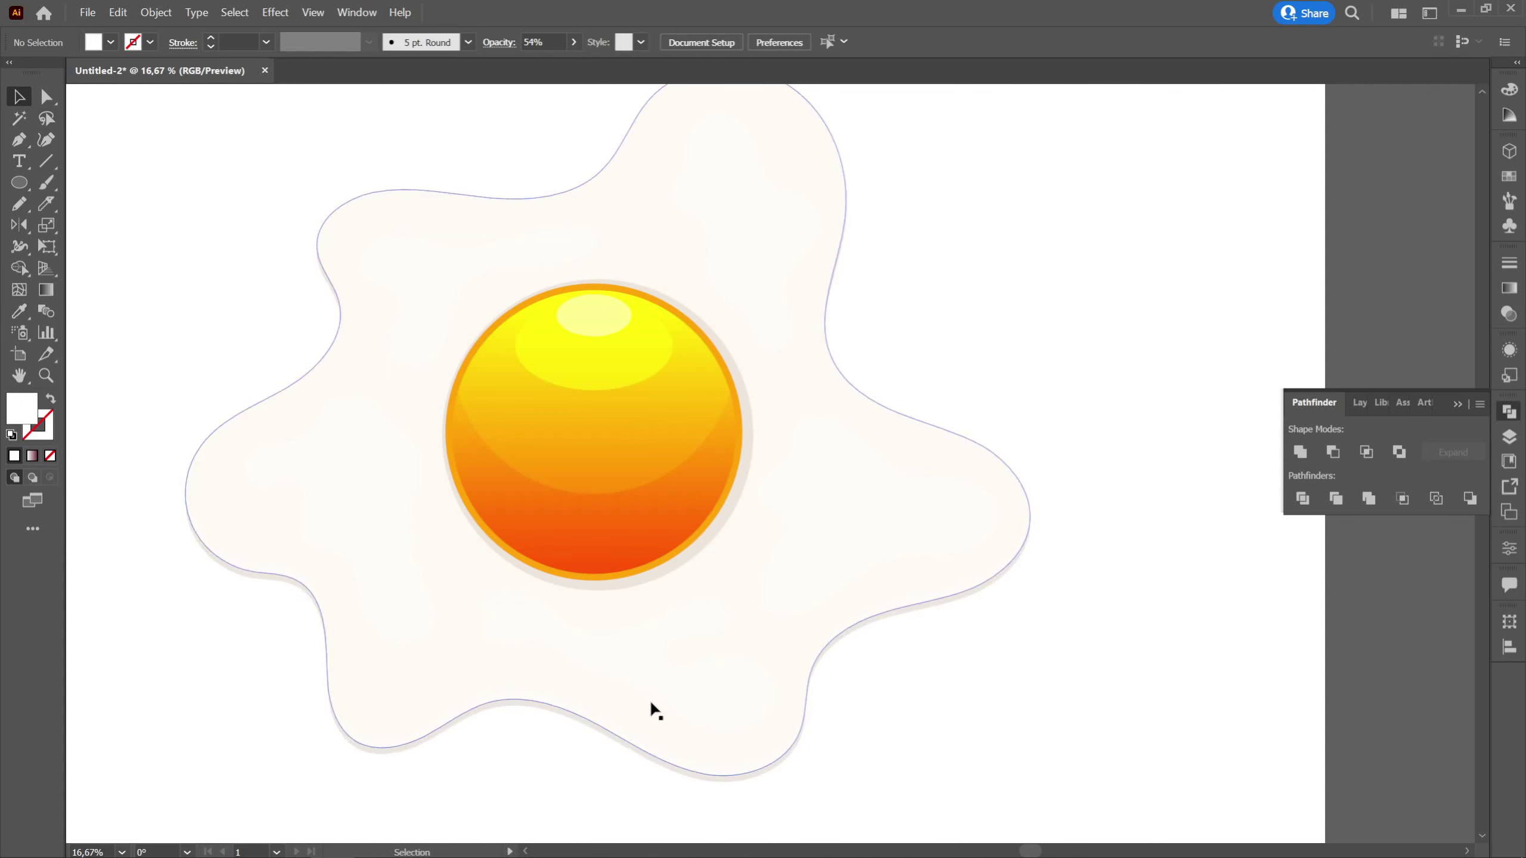
pyautogui.click(605, 645)
pyautogui.keyDown('shift'); pyautogui.click(389, 500); pyautogui.keyUp('shift')
pyautogui.keyDown('shift'); pyautogui.click(451, 295); pyautogui.keyUp('shift')
pyautogui.keyDown('shift'); pyautogui.click(757, 212); pyautogui.keyUp('shift')
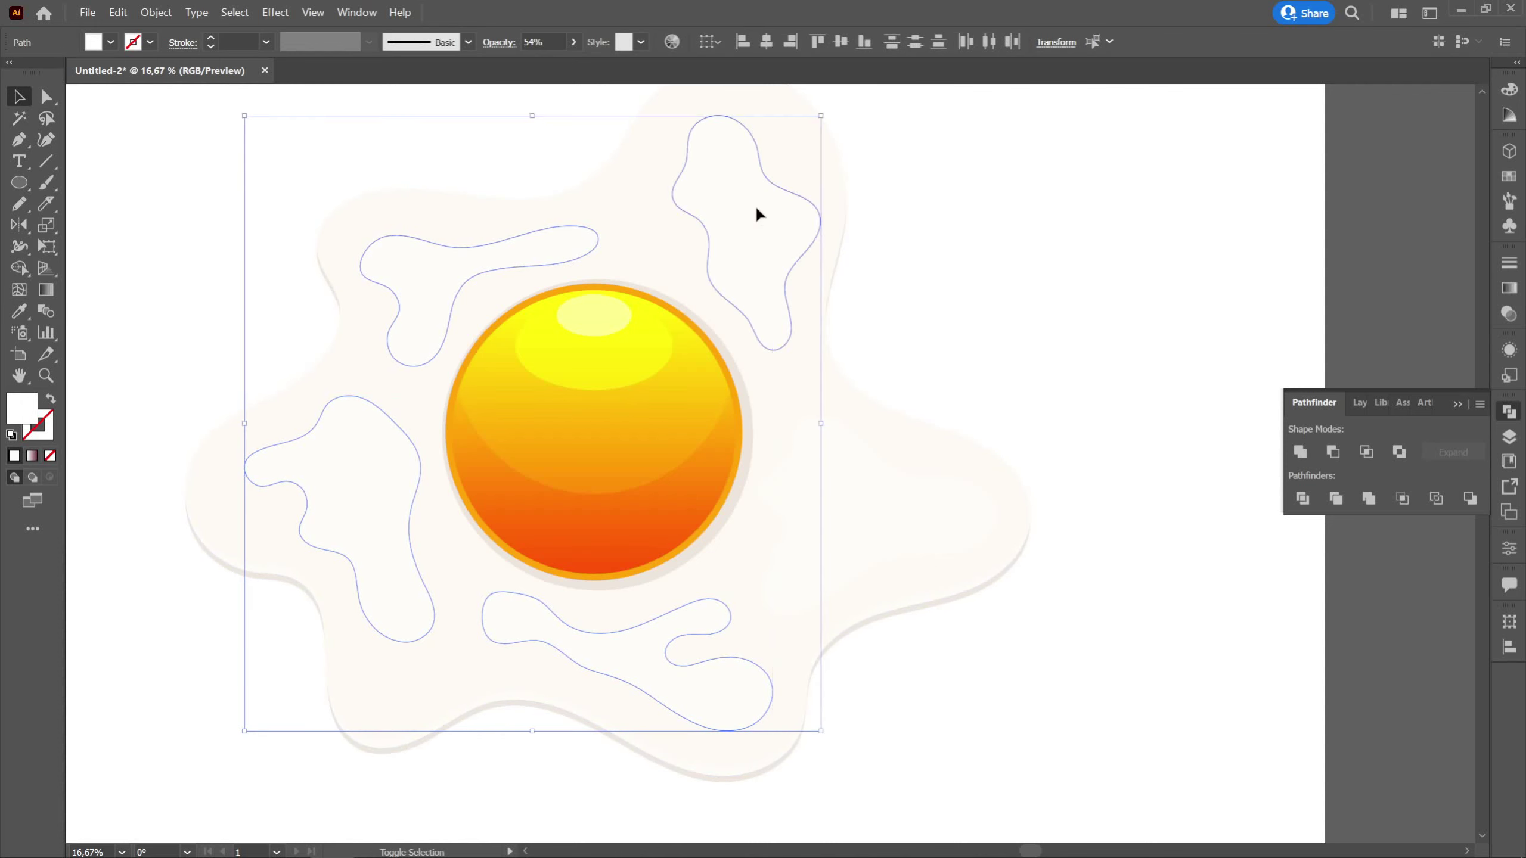
pyautogui.keyDown('shift'); pyautogui.click(824, 472); pyautogui.keyUp('shift')
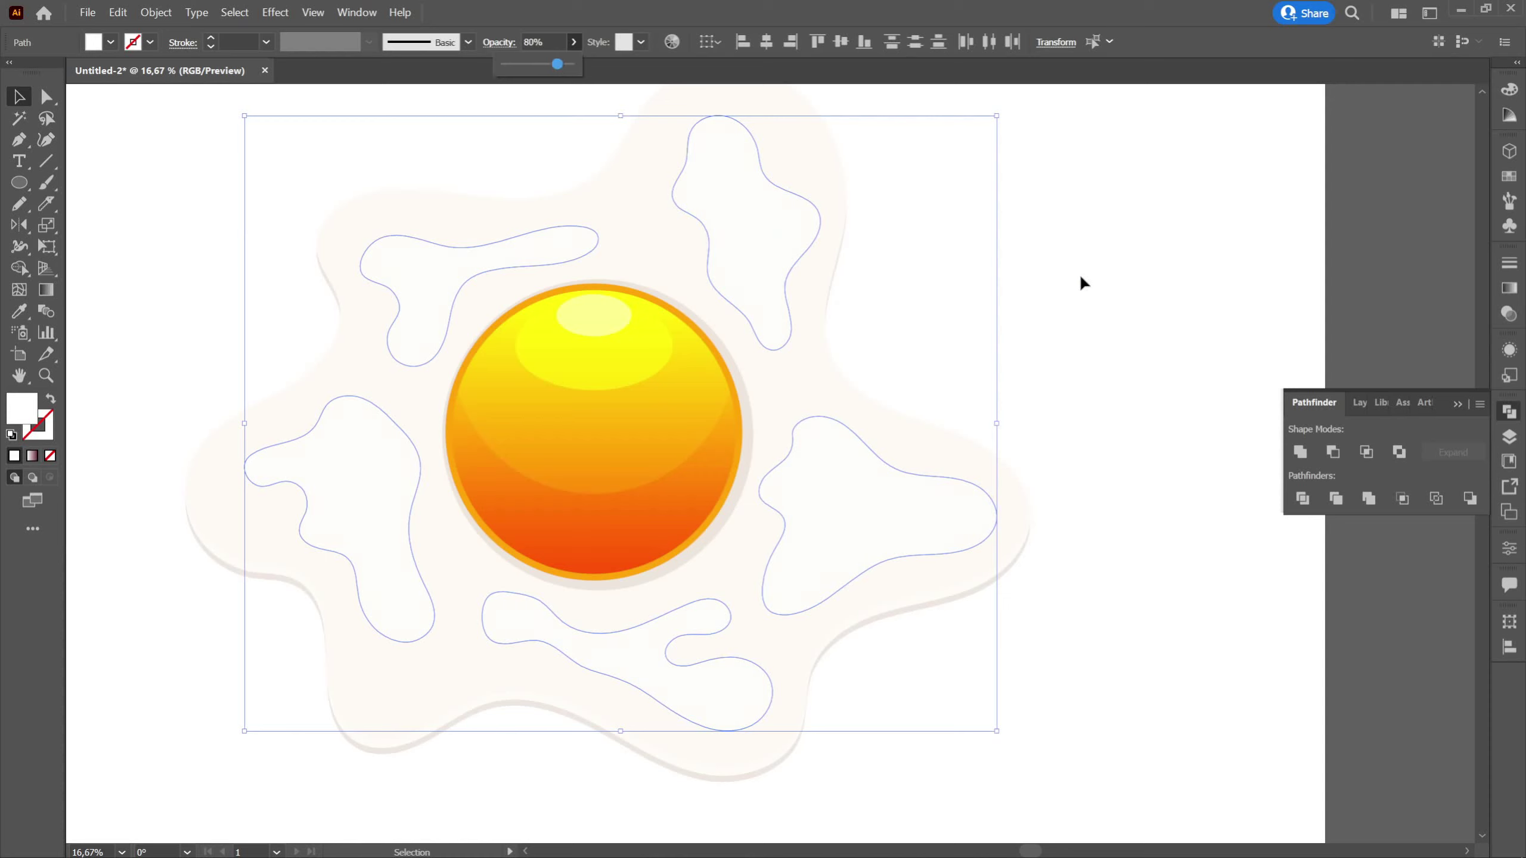
pyautogui.click(1101, 284)
# Reselect all five light spots on the egg white to check them
pyautogui.scroll(-2, 1056, 289)
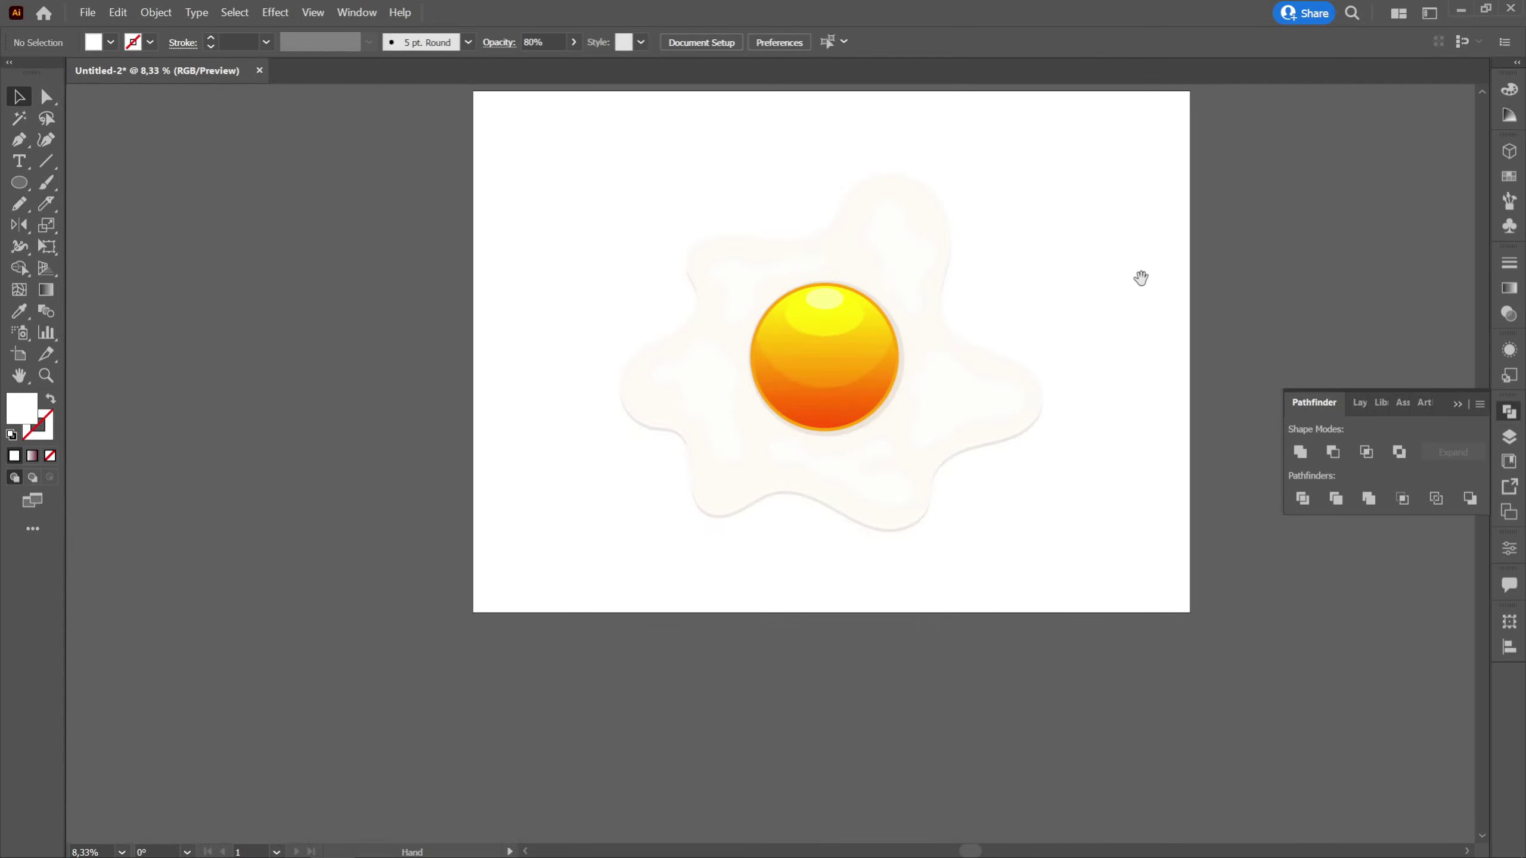
pyautogui.moveTo(1140, 278); pyautogui.dragTo(1096, 305)
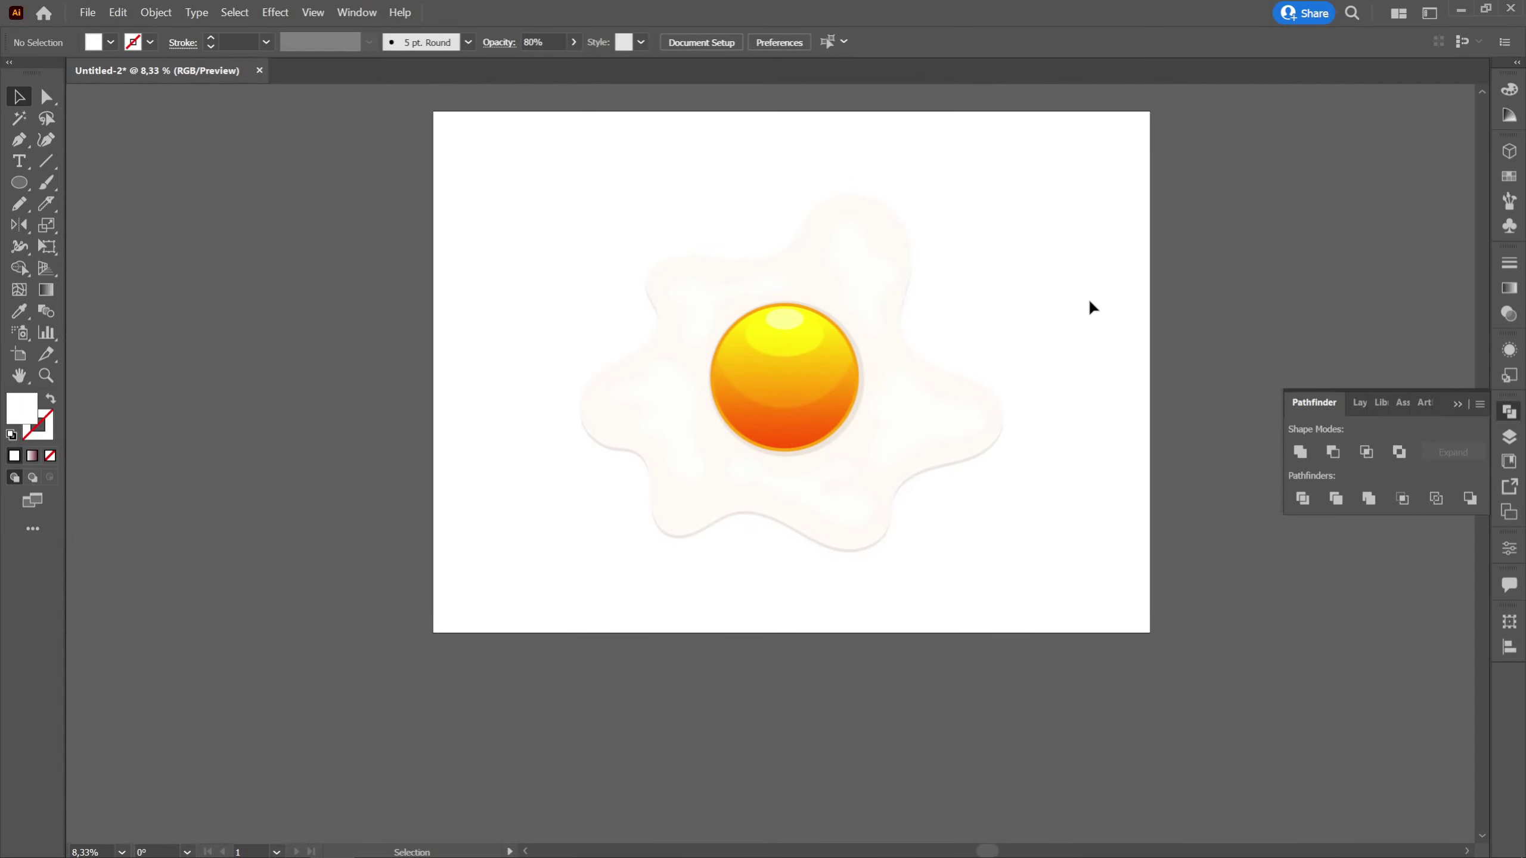
pyautogui.click(859, 286)
pyautogui.keyDown('shift'); pyautogui.click(708, 317); pyautogui.keyUp('shift')
pyautogui.keyDown('shift'); pyautogui.click(675, 423); pyautogui.keyUp('shift')
pyautogui.keyDown('shift'); pyautogui.click(930, 439); pyautogui.keyUp('shift')
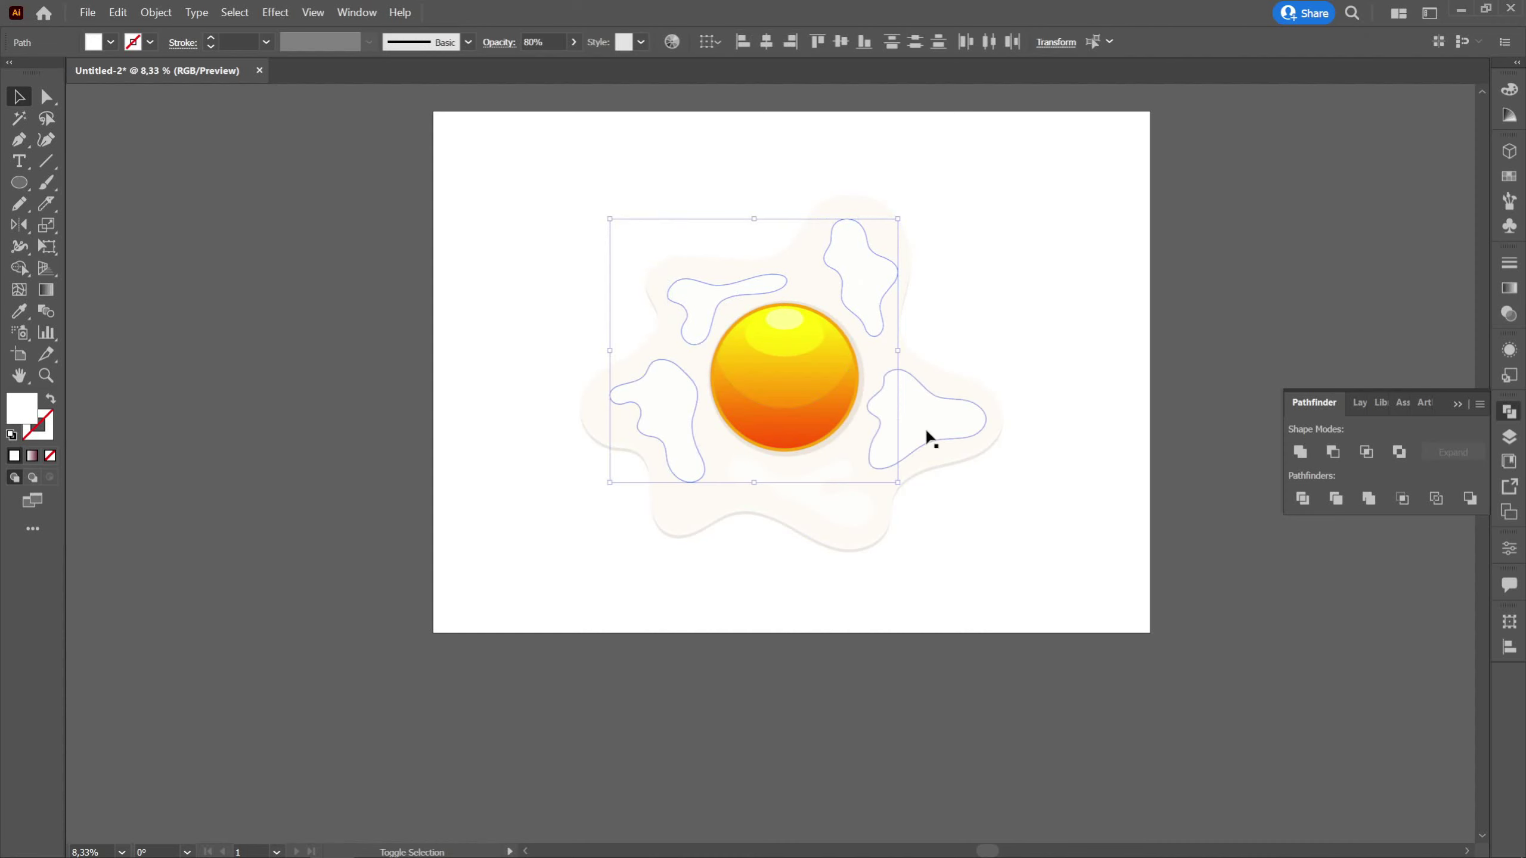
pyautogui.keyDown('shift'); pyautogui.click(841, 502); pyautogui.keyUp('shift')
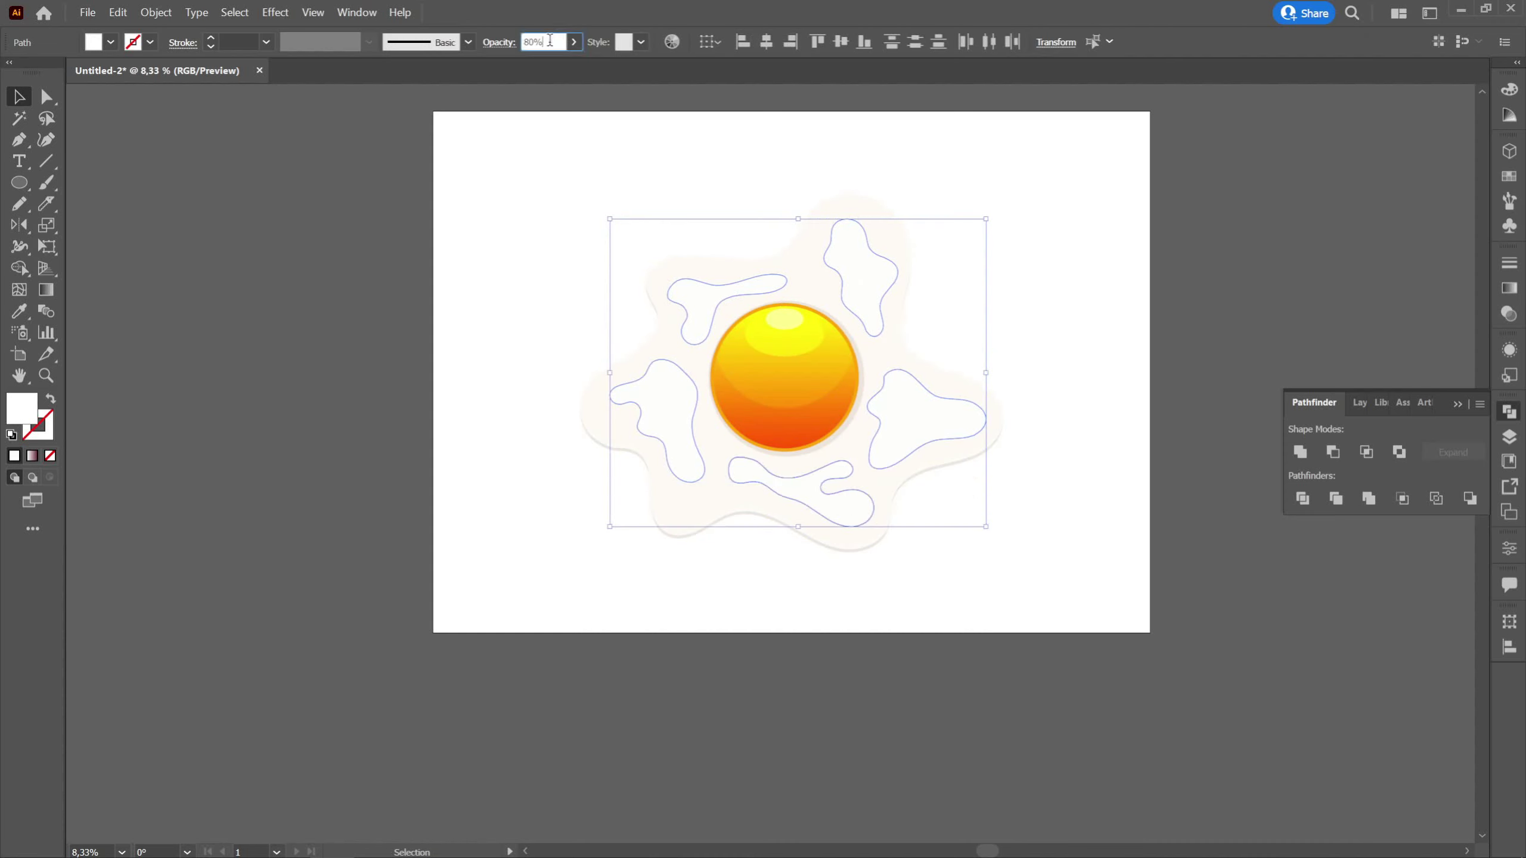
pyautogui.click(499, 200)
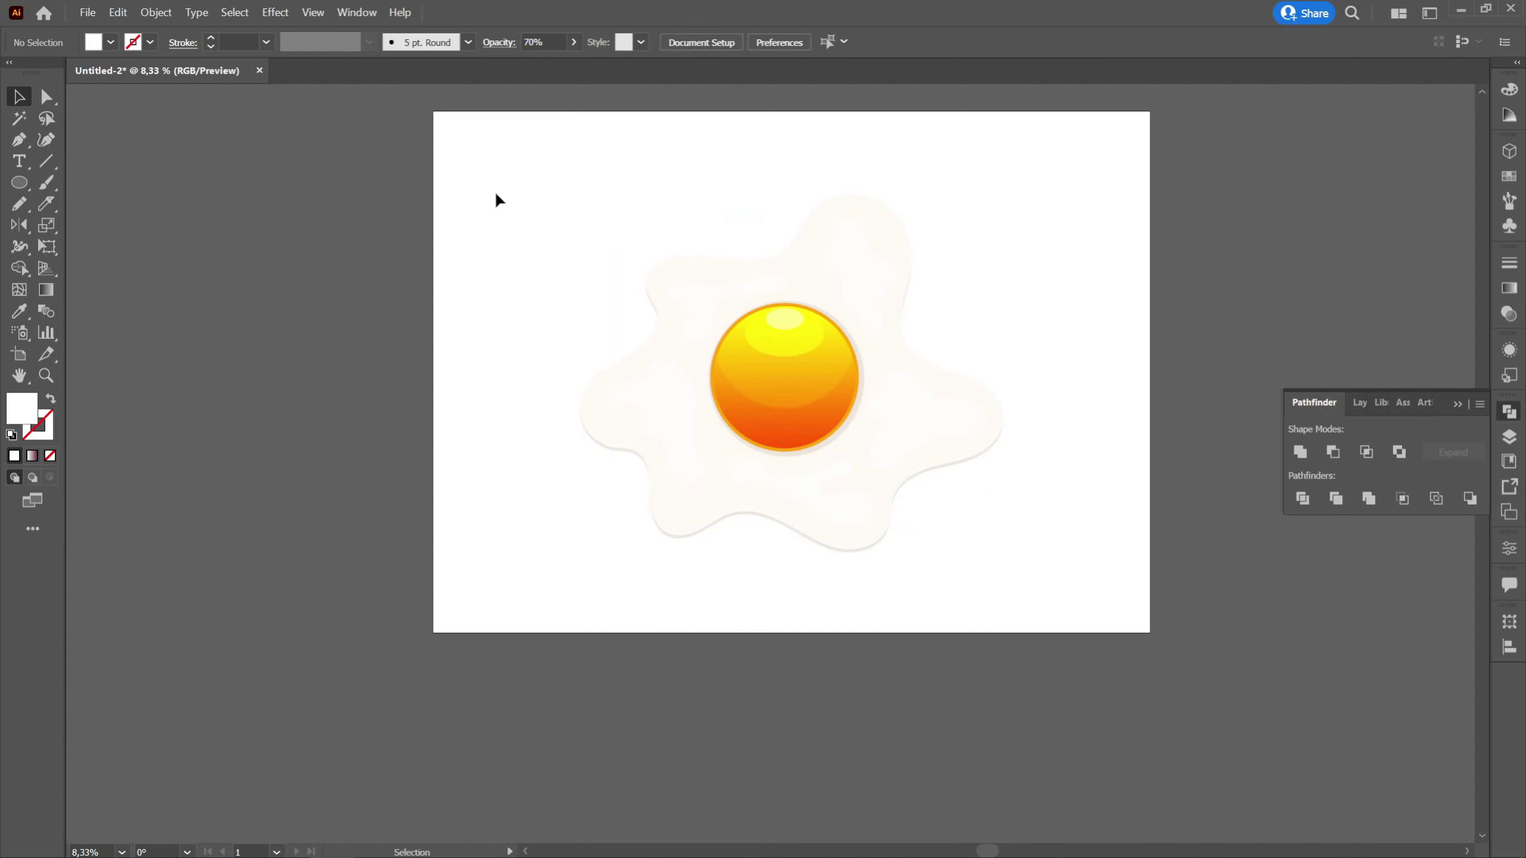
# Select all the egg parts and group them into one object
pyautogui.scroll(-2, 508, 200)
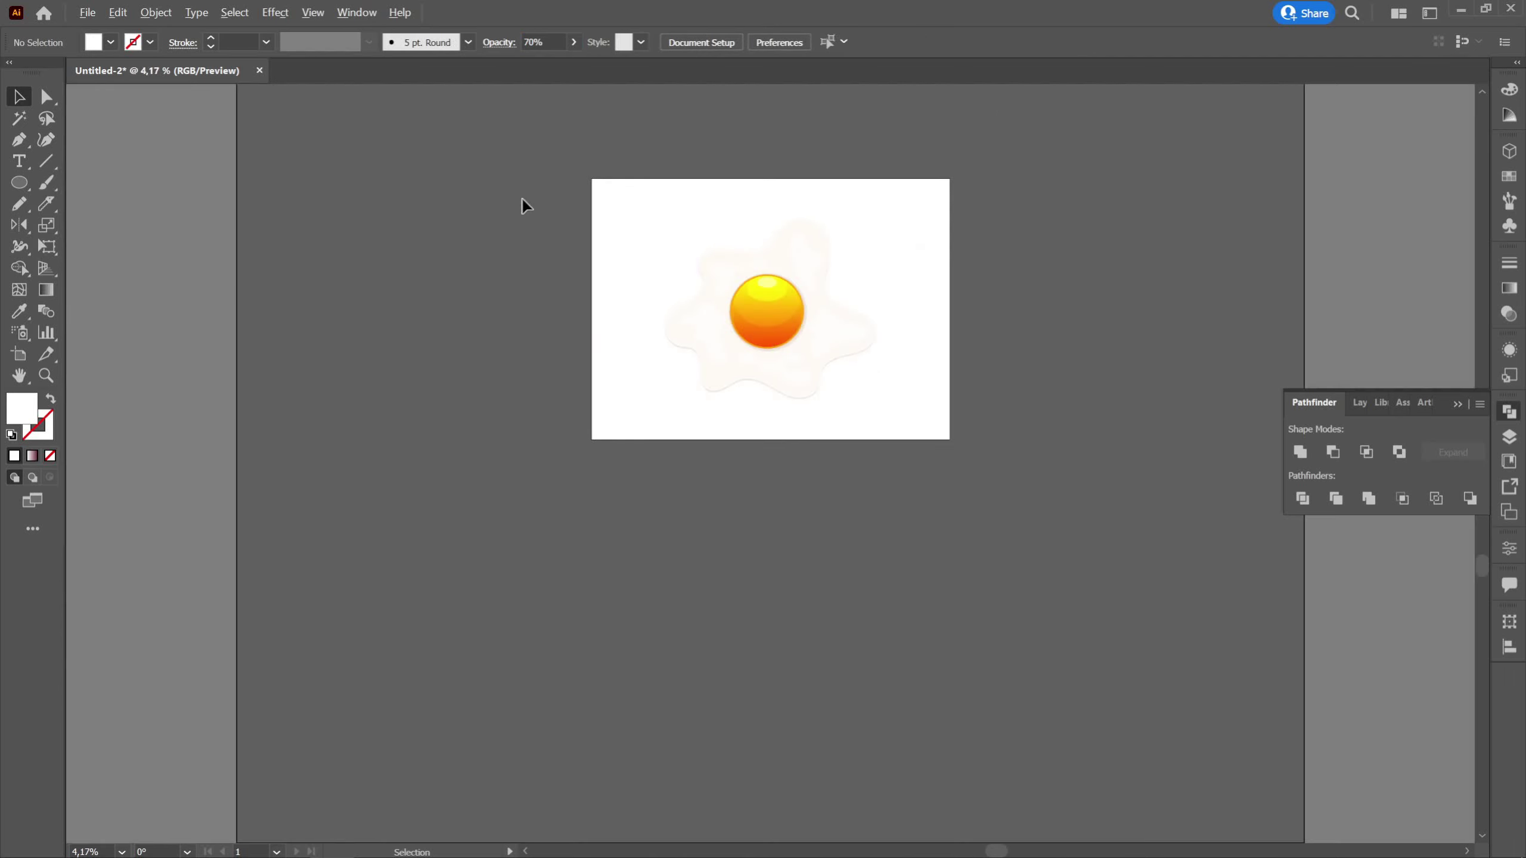
pyautogui.scroll(1, 903, 268)
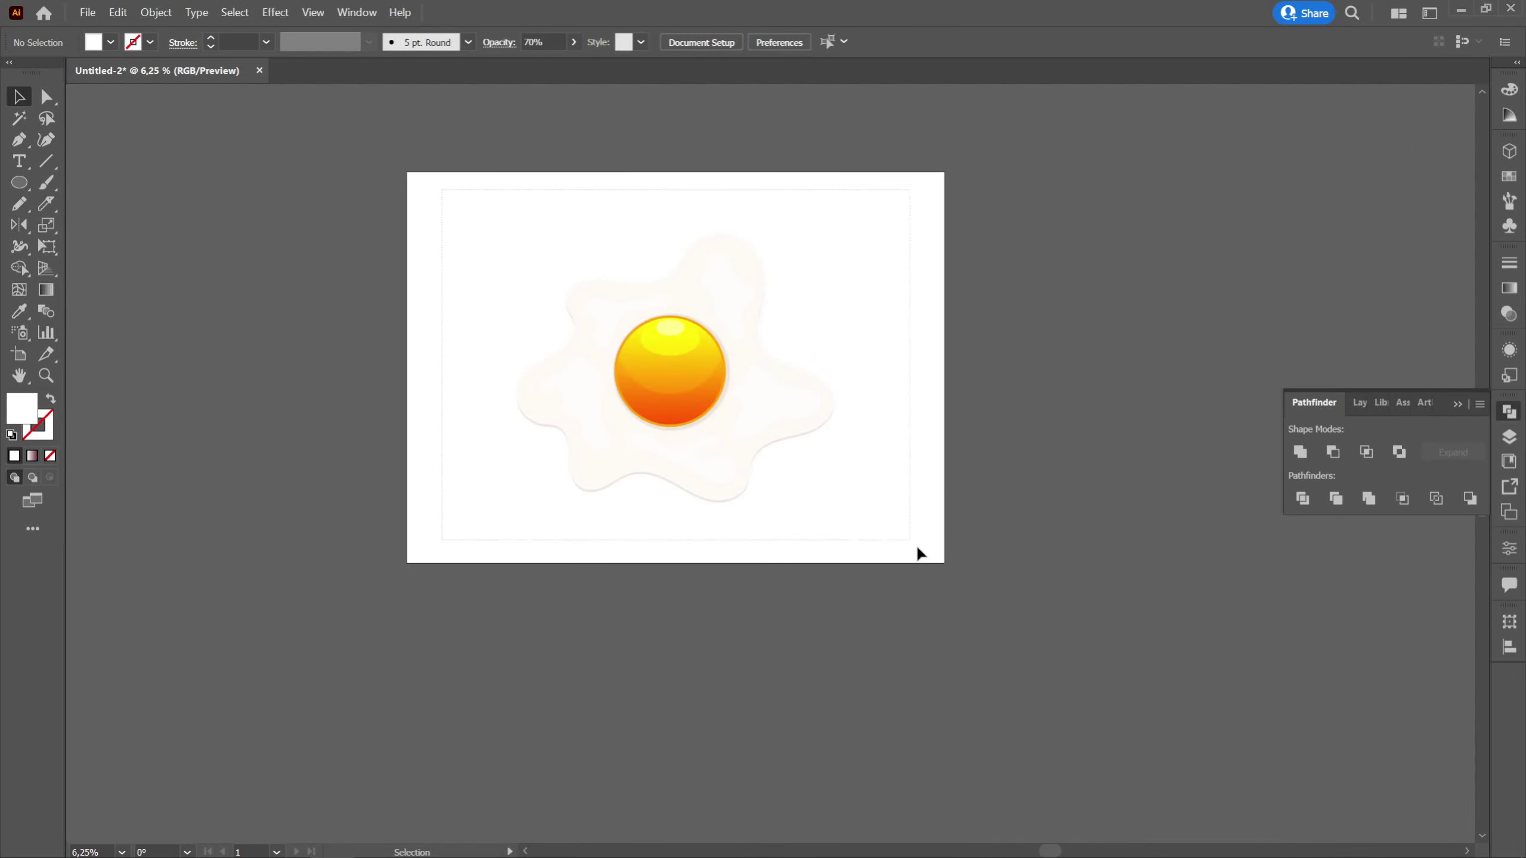
pyautogui.hotkey('ctrl', 'a')
pyautogui.rightClick(750, 314)
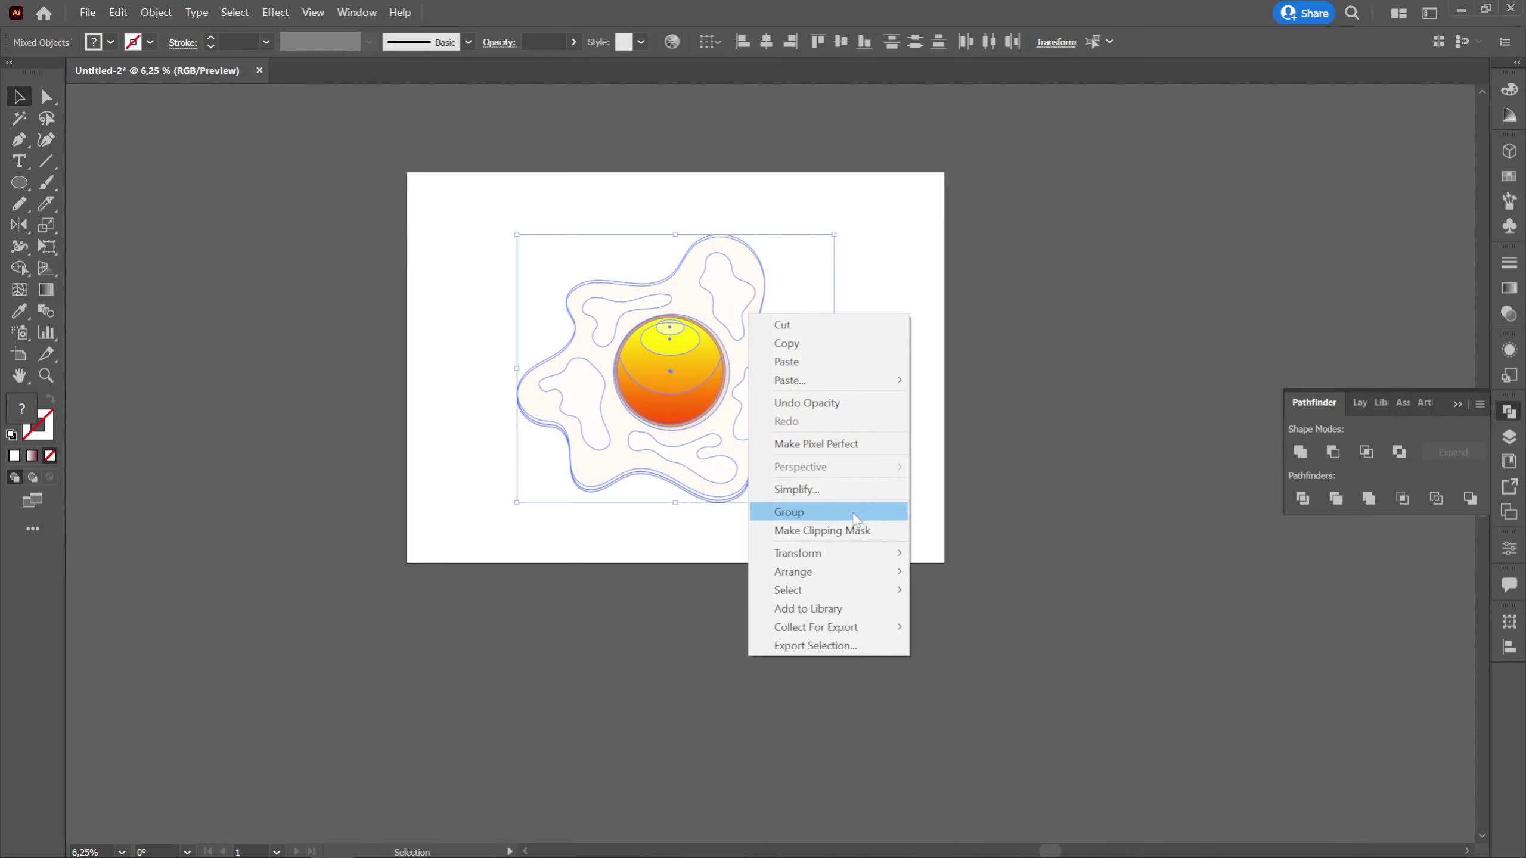
pyautogui.click(856, 518)
pyautogui.moveTo(676, 357); pyautogui.dragTo(1073, 375)
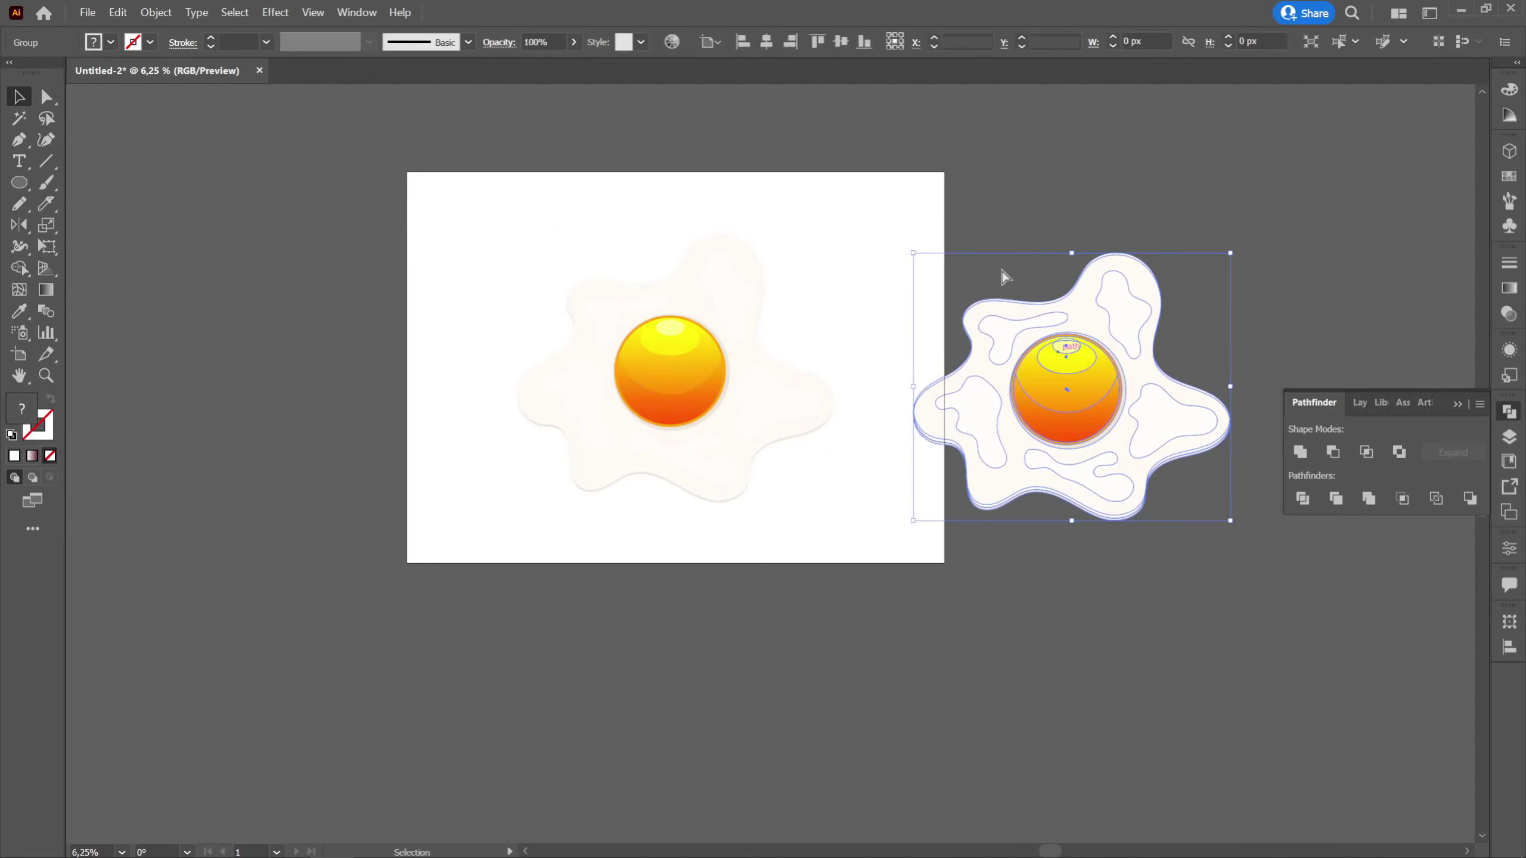
pyautogui.press('Delete')
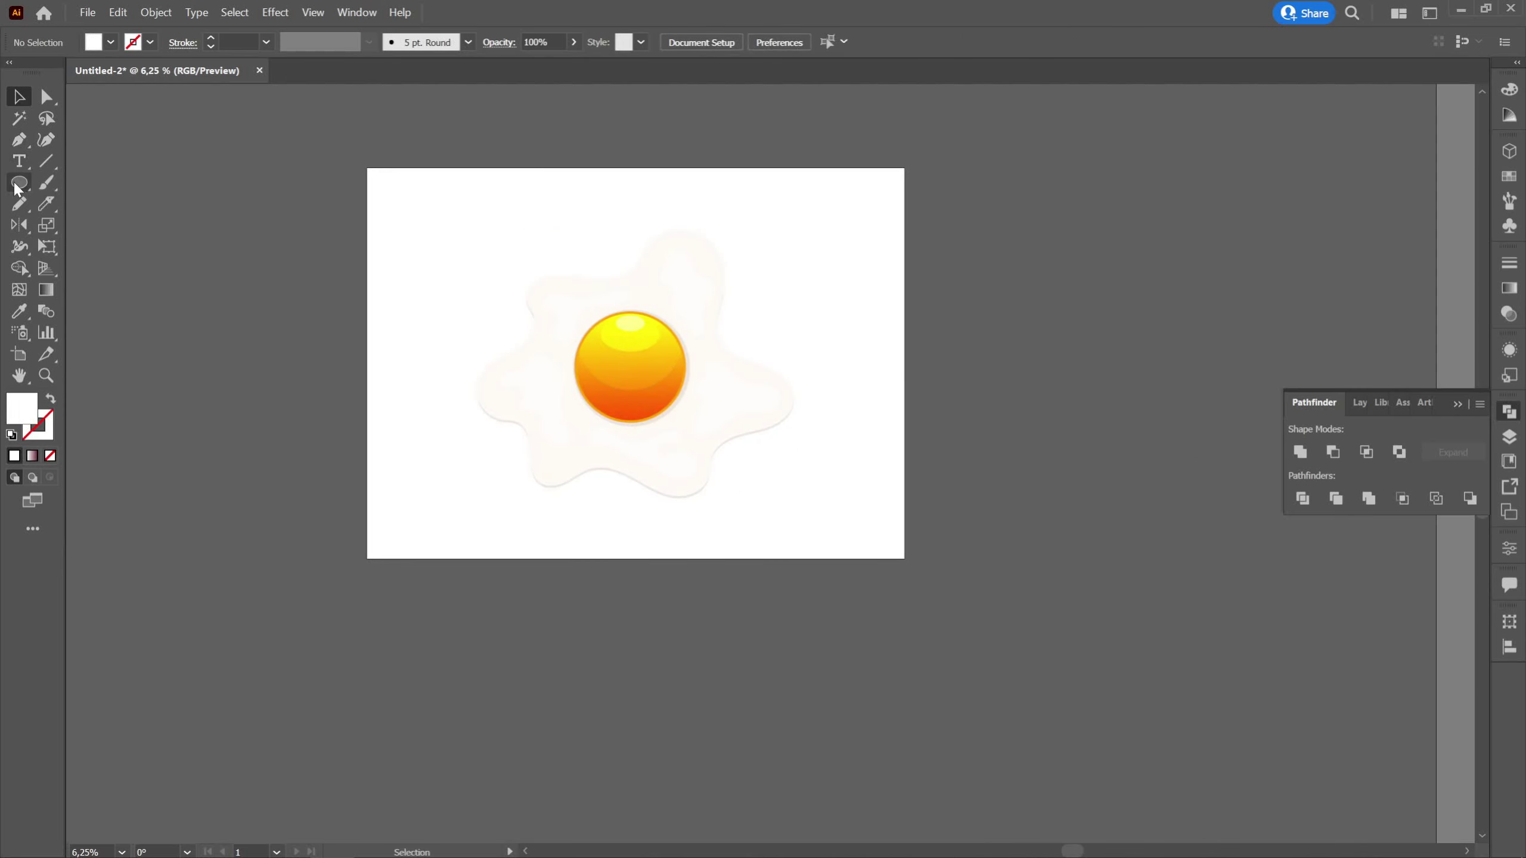
pyautogui.click(17, 191)
# Draw a rectangle covering the whole artboard and send it to the back
pyautogui.click(75, 180)
pyautogui.moveTo(463, 252)
pyautogui.mouseDown()
pyautogui.moveTo(880, 560)
pyautogui.moveTo(905, 557)
pyautogui.mouseUp()
pyautogui.press('v')
pyautogui.rightClick(488, 182)
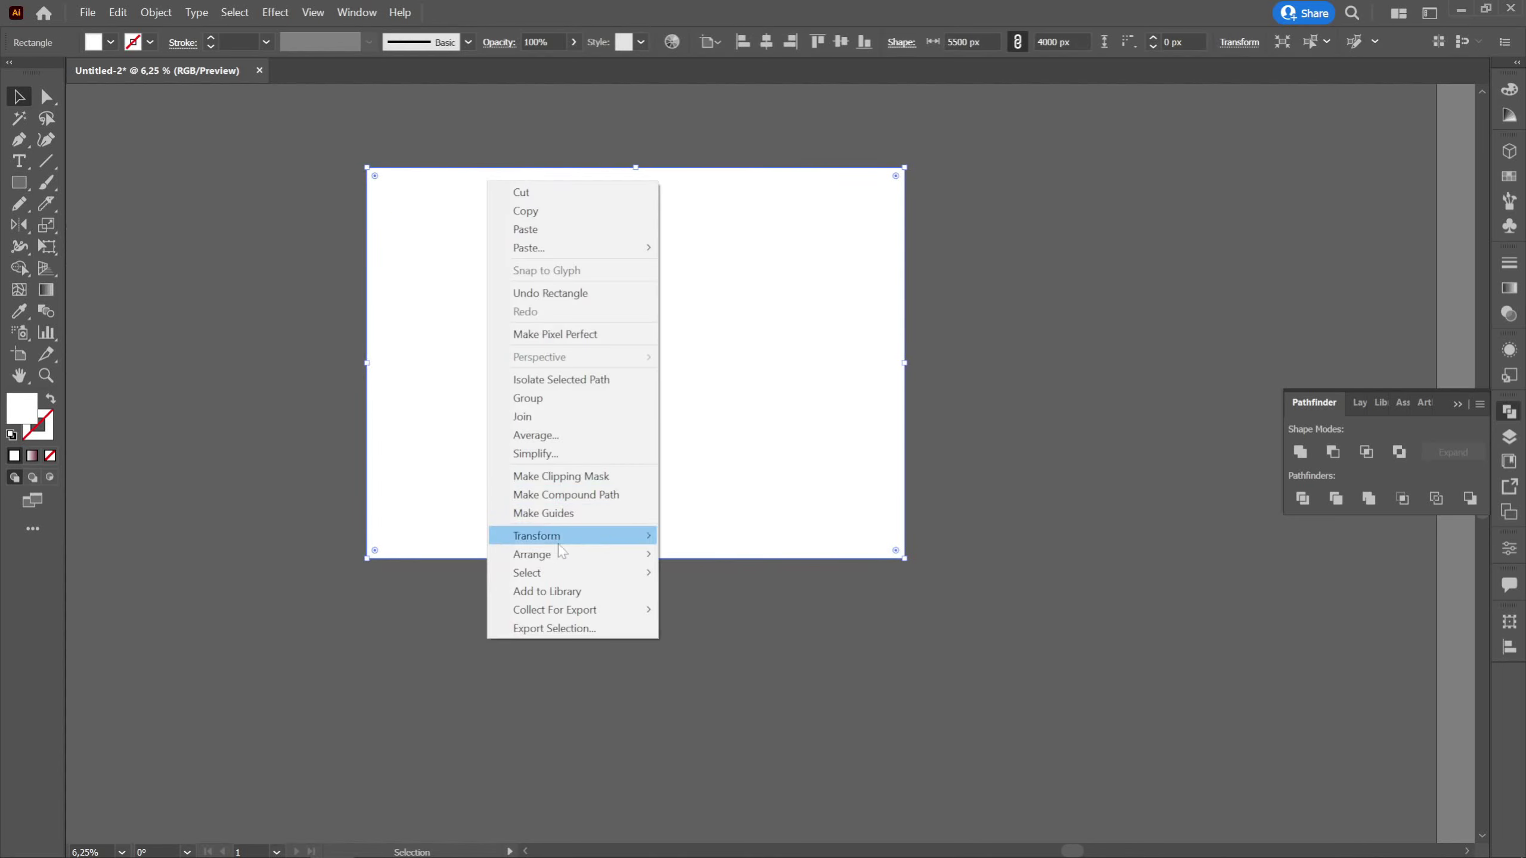
pyautogui.moveTo(561, 553)
pyautogui.click(703, 610)
# Fill the background rectangle with muted teal #78B3C1, replacing a first peach choice
pyautogui.doubleClick(23, 415)
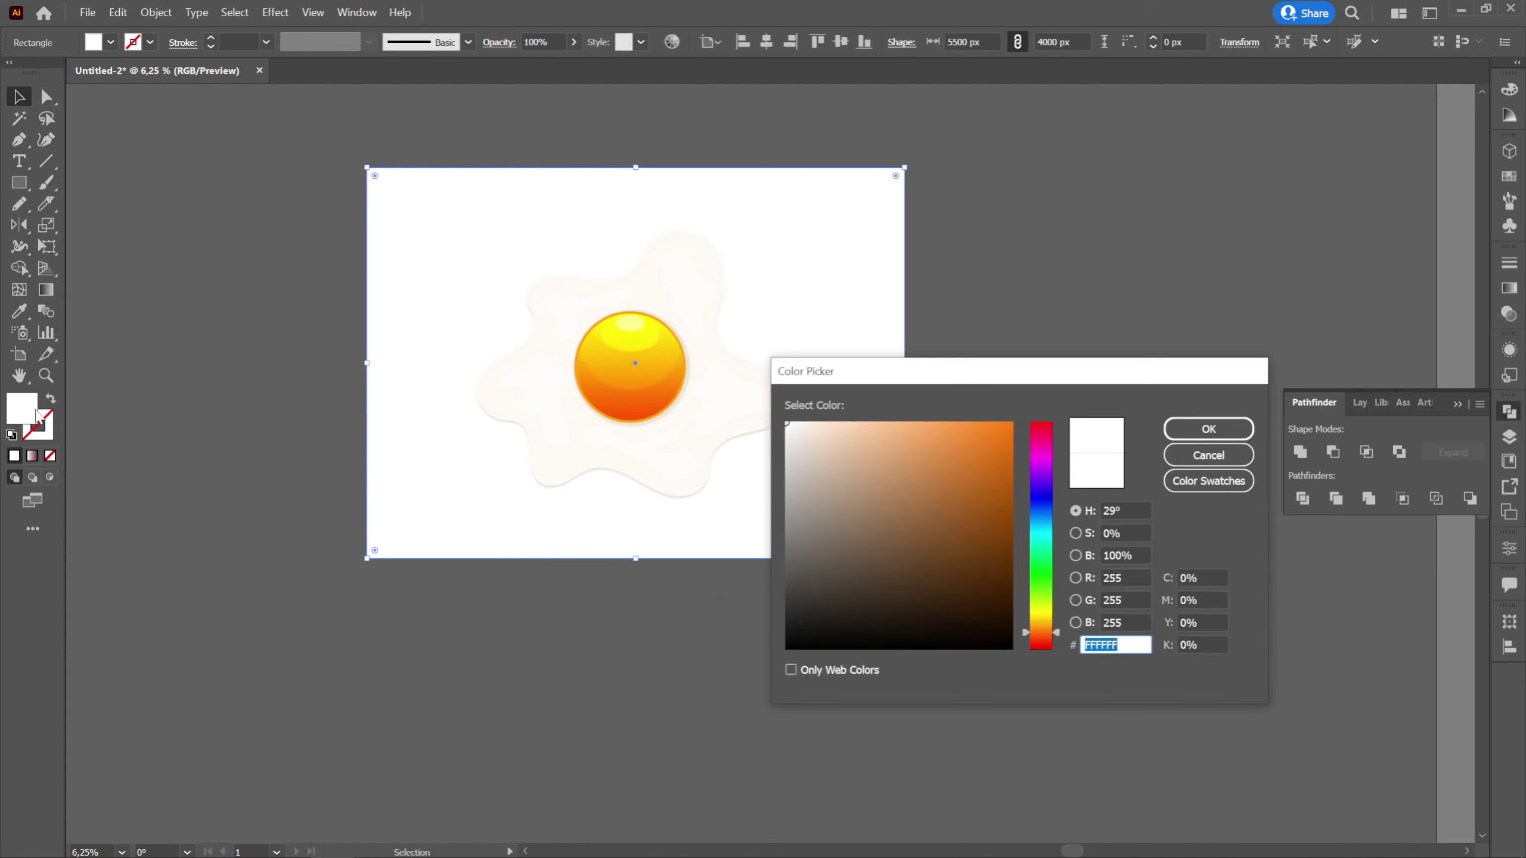
pyautogui.click(848, 434)
pyautogui.click(1199, 429)
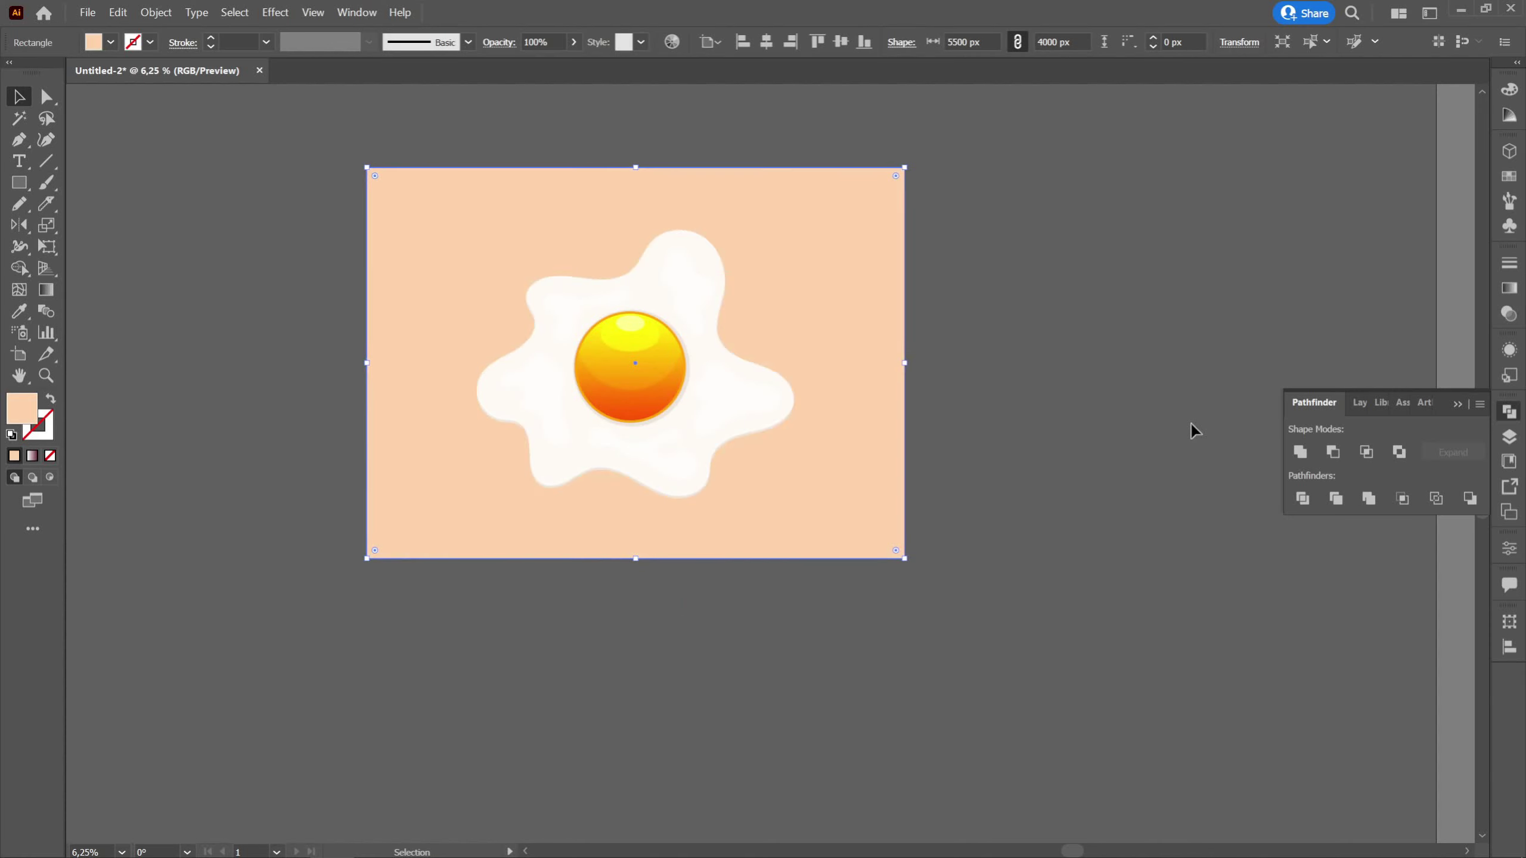
pyautogui.doubleClick(22, 414)
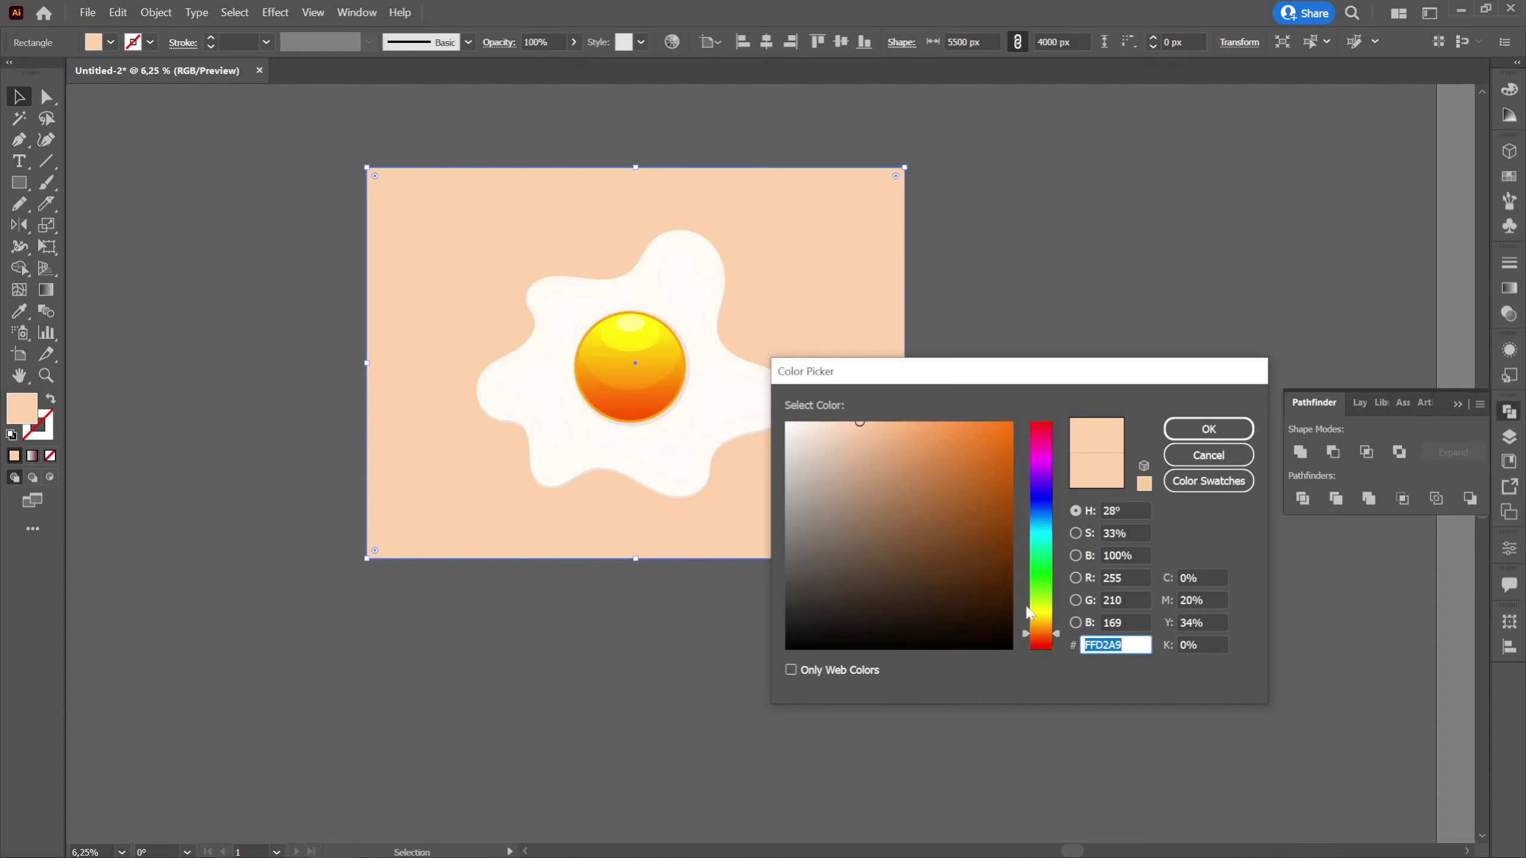
pyautogui.moveTo(1055, 631); pyautogui.dragTo(1059, 535)
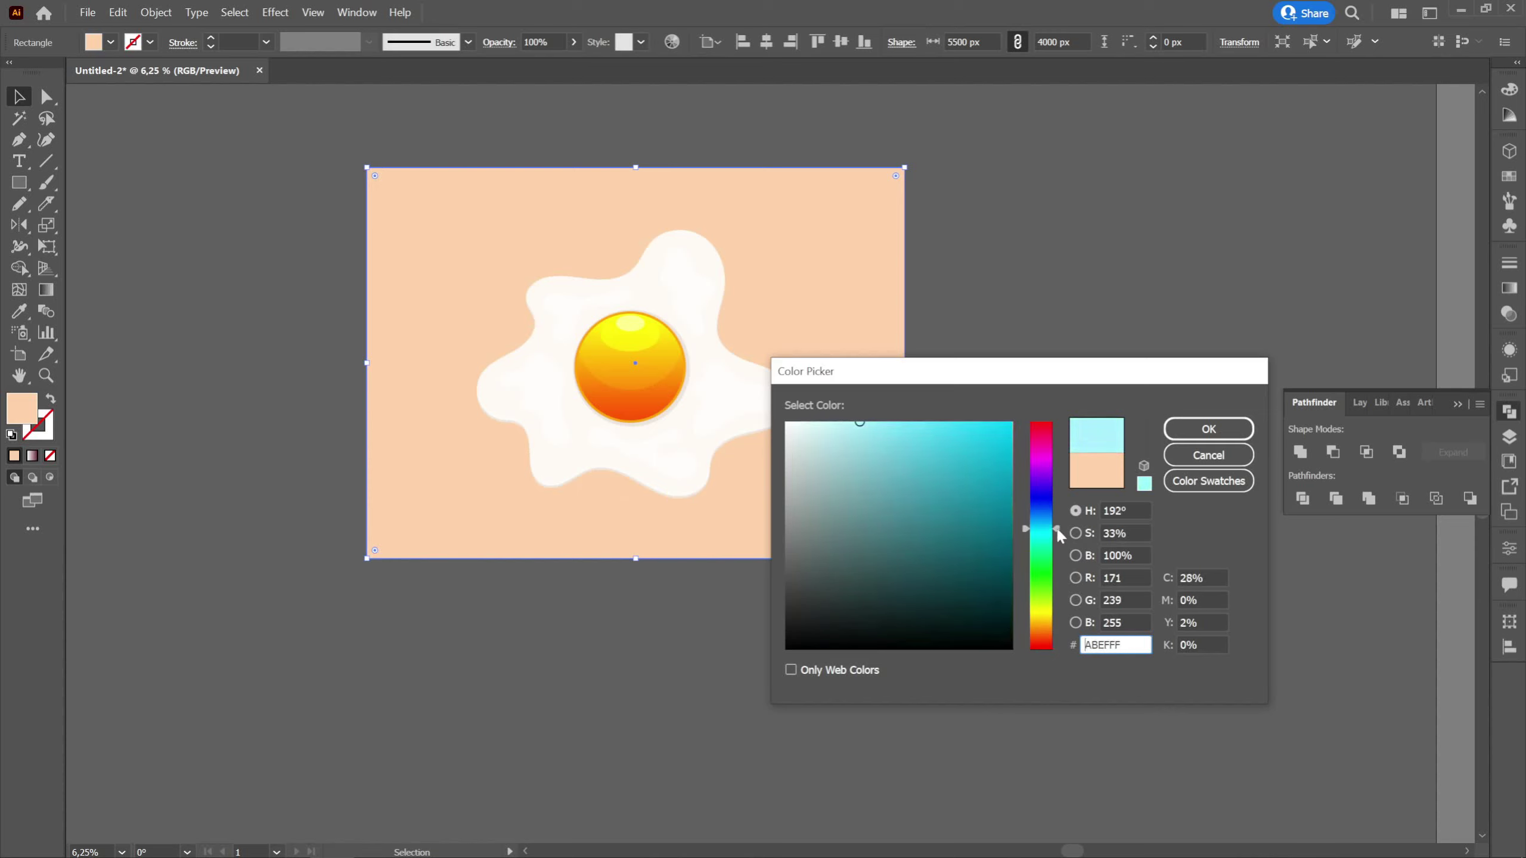
pyautogui.click(872, 476)
pyautogui.click(1192, 434)
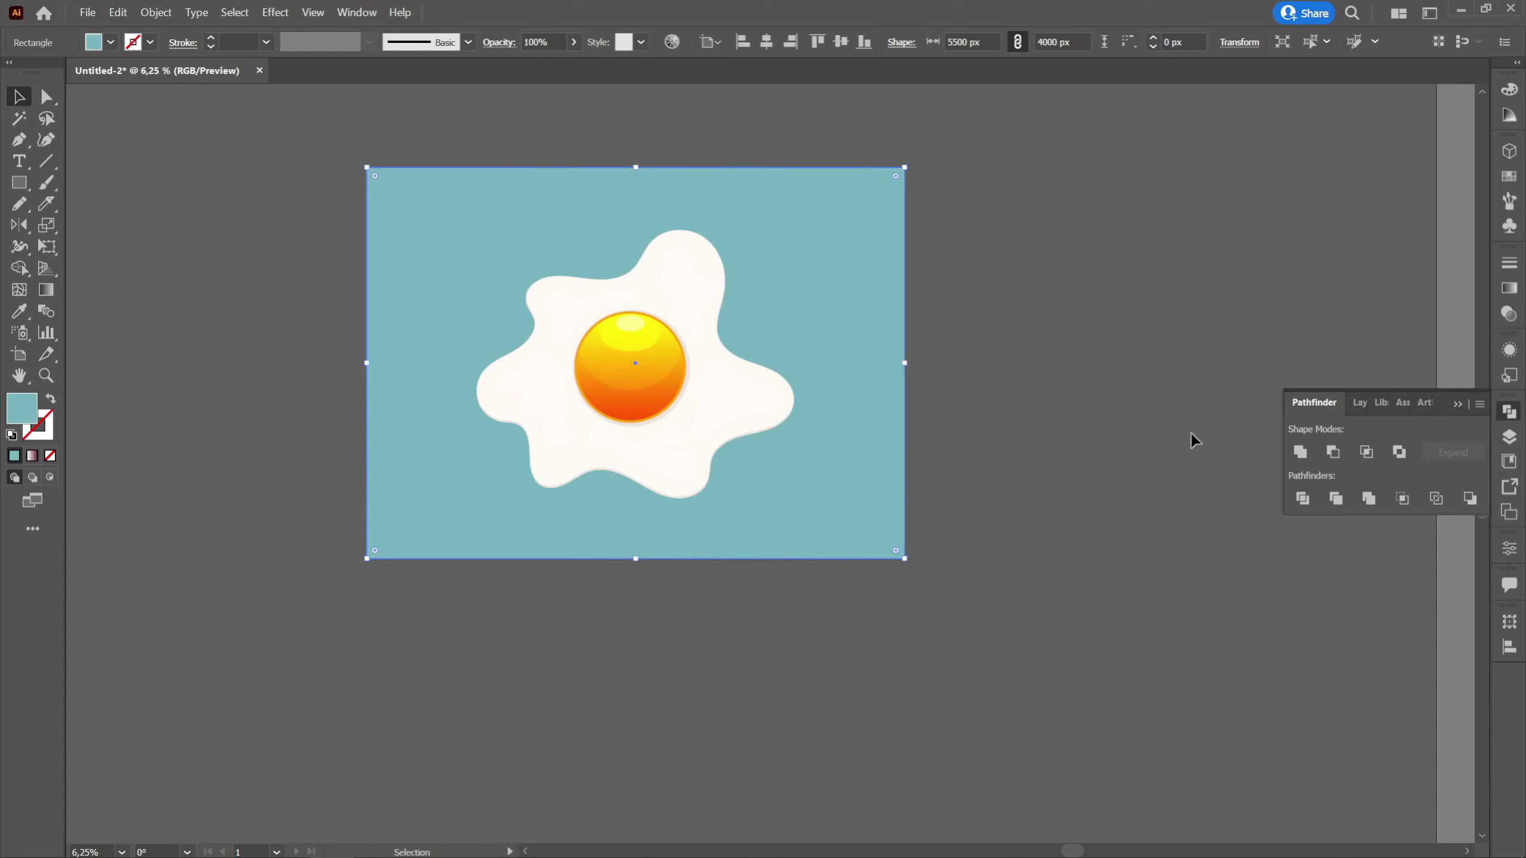
pyautogui.click(1097, 396)
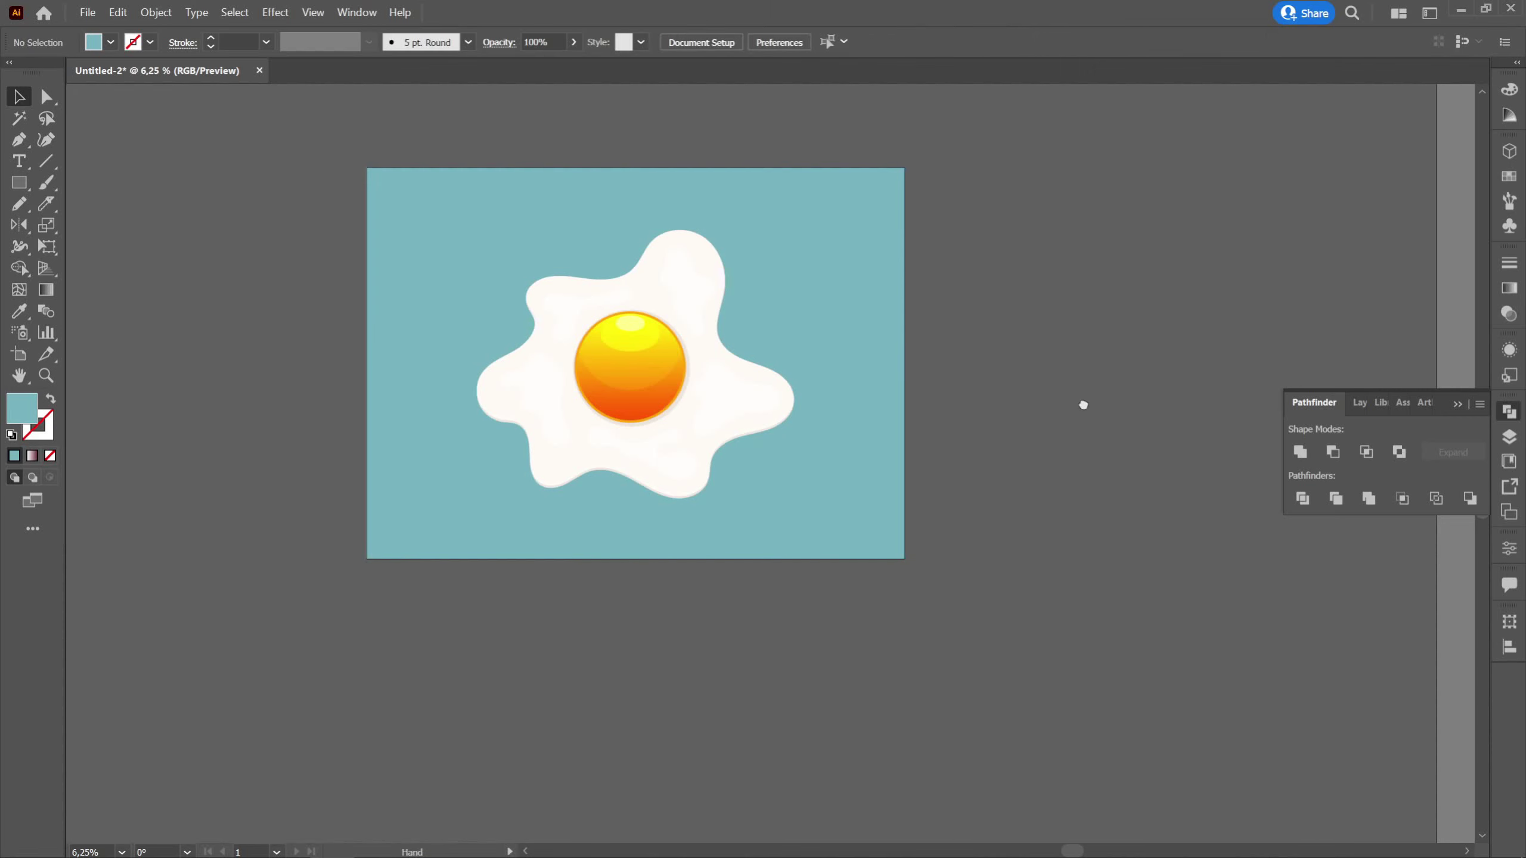
pyautogui.moveTo(1083, 404); pyautogui.dragTo(1085, 385)
# Centre the grouped egg vertically on the artboard
pyautogui.click(691, 354)
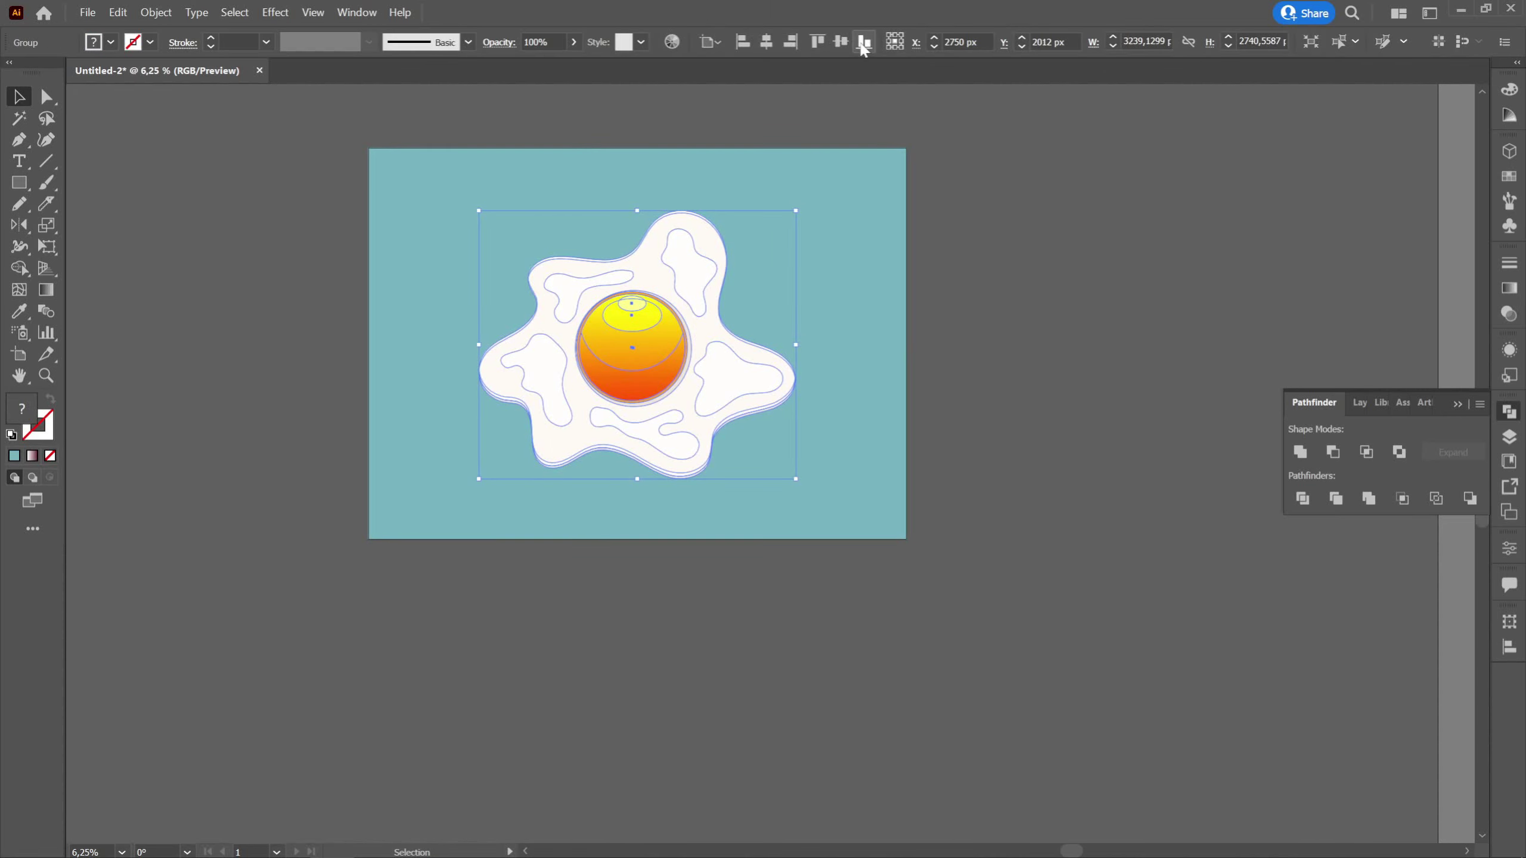
pyautogui.click(841, 42)
pyautogui.click(1152, 303)
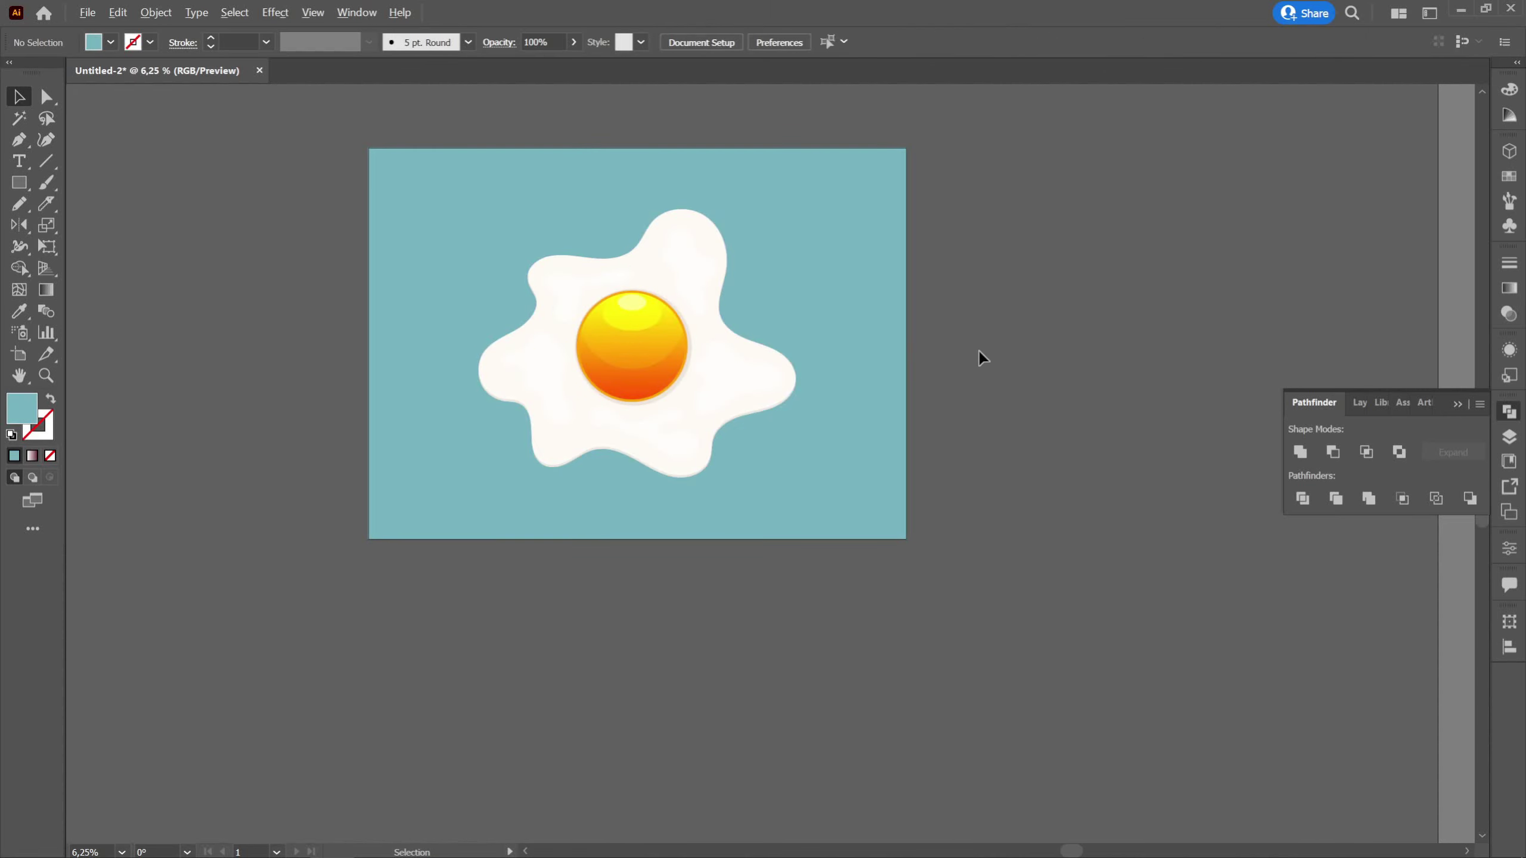
# Offset the white egg-shape copy down-right, enlarge it slightly, and fill it black
pyautogui.scroll(3, 739, 416)
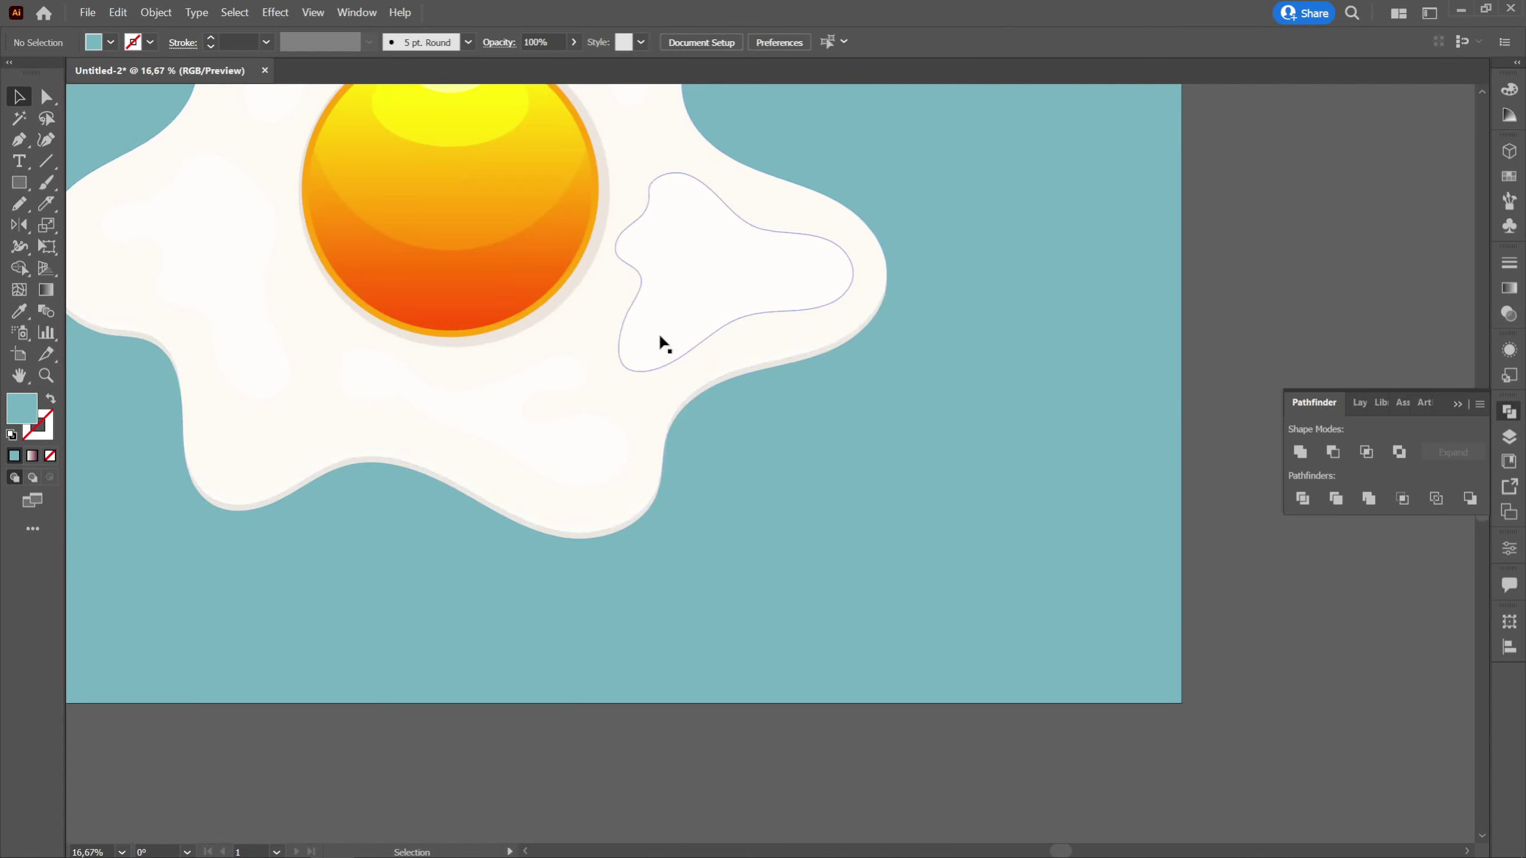
pyautogui.moveTo(664, 345); pyautogui.dragTo(682, 362)
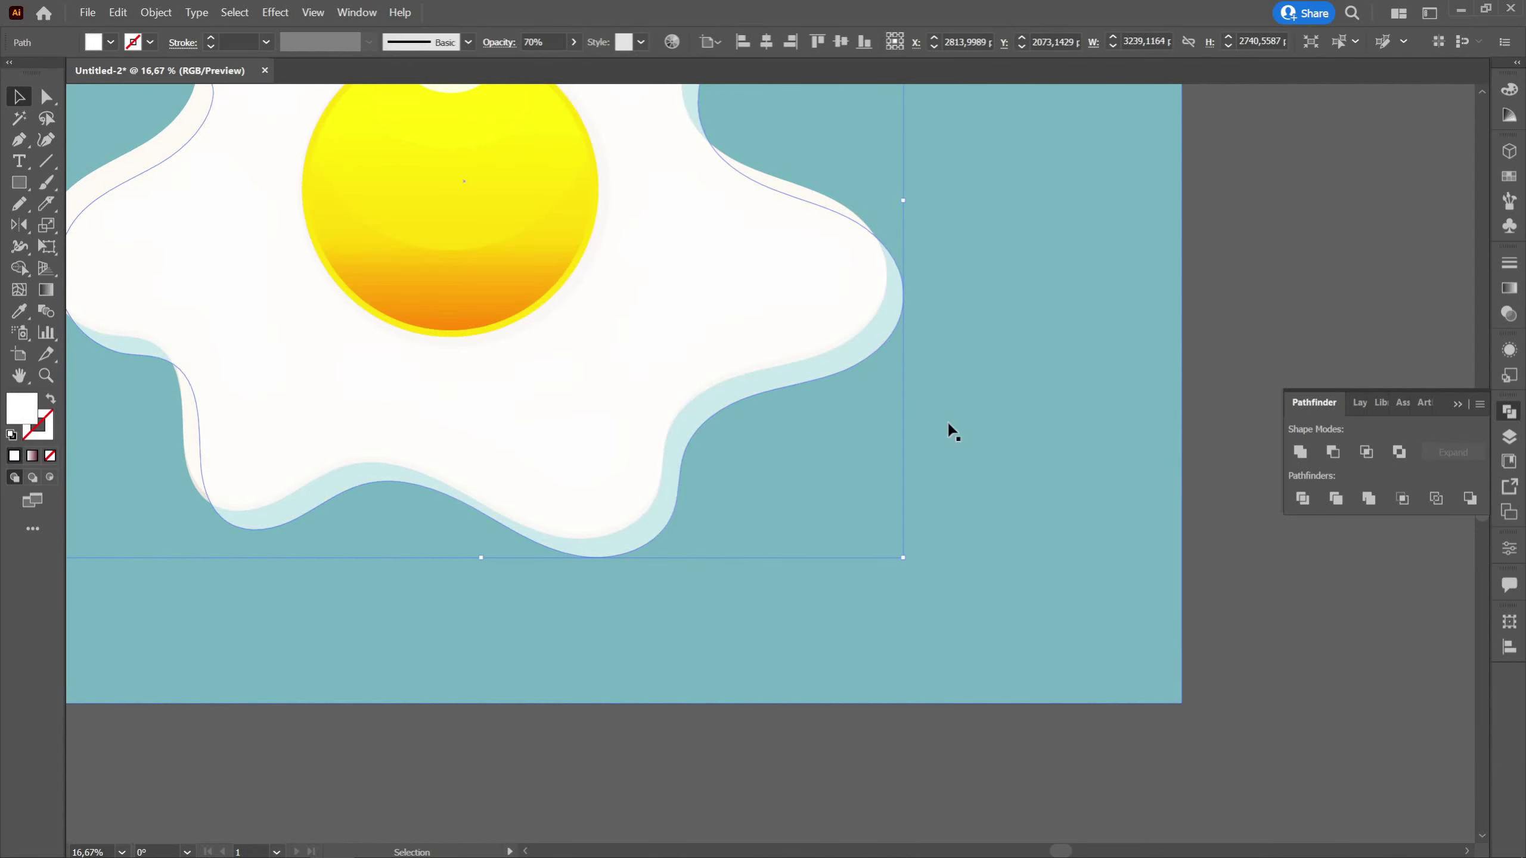
pyautogui.scroll(-2, 902, 373)
pyautogui.moveTo(872, 126); pyautogui.dragTo(877, 121)
pyautogui.doubleClick(24, 415)
pyautogui.click(781, 657)
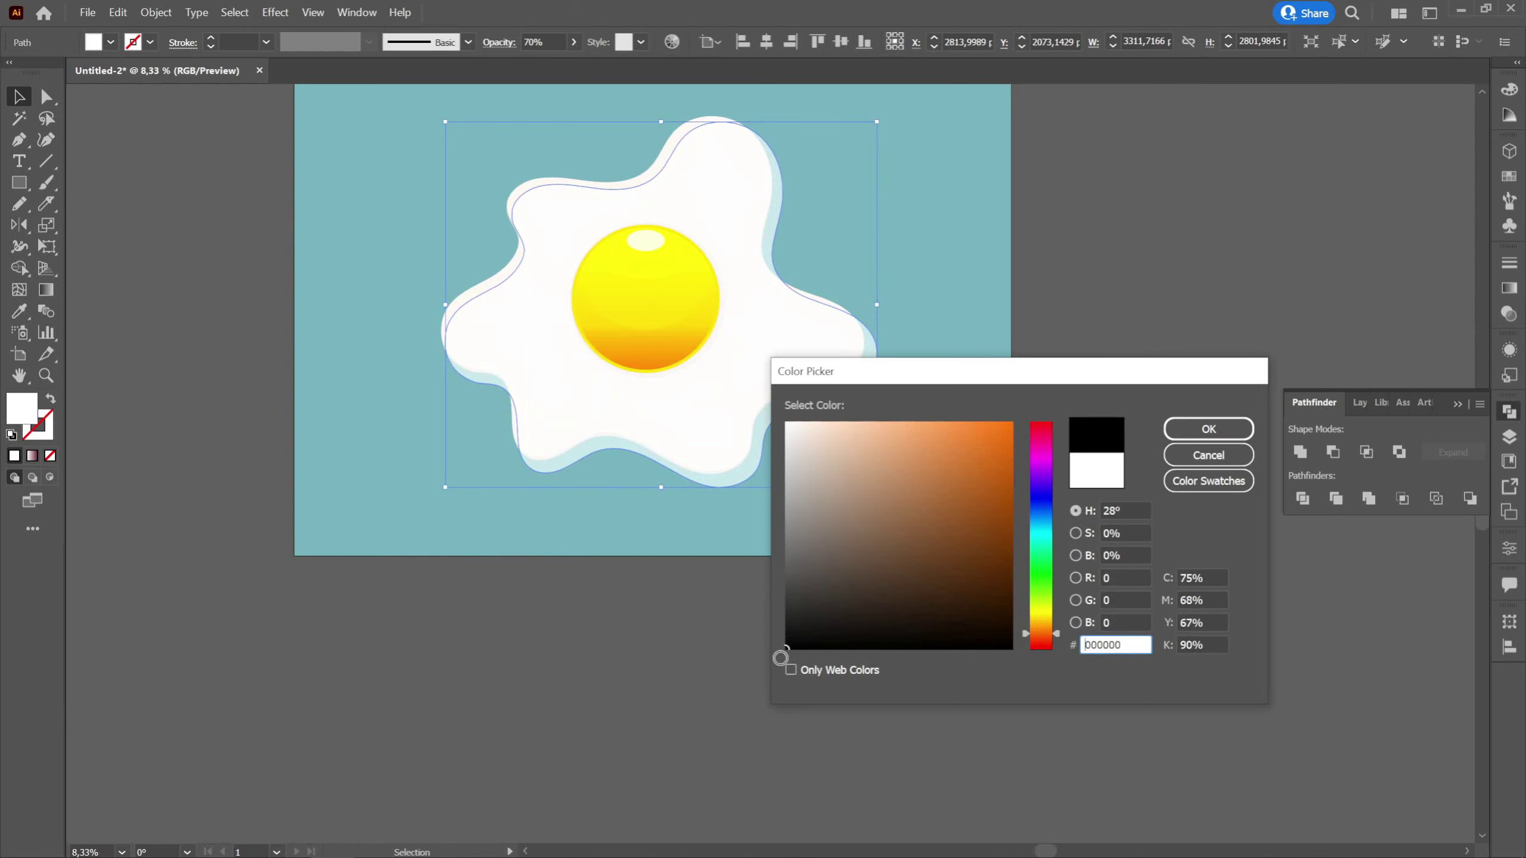
pyautogui.click(1209, 429)
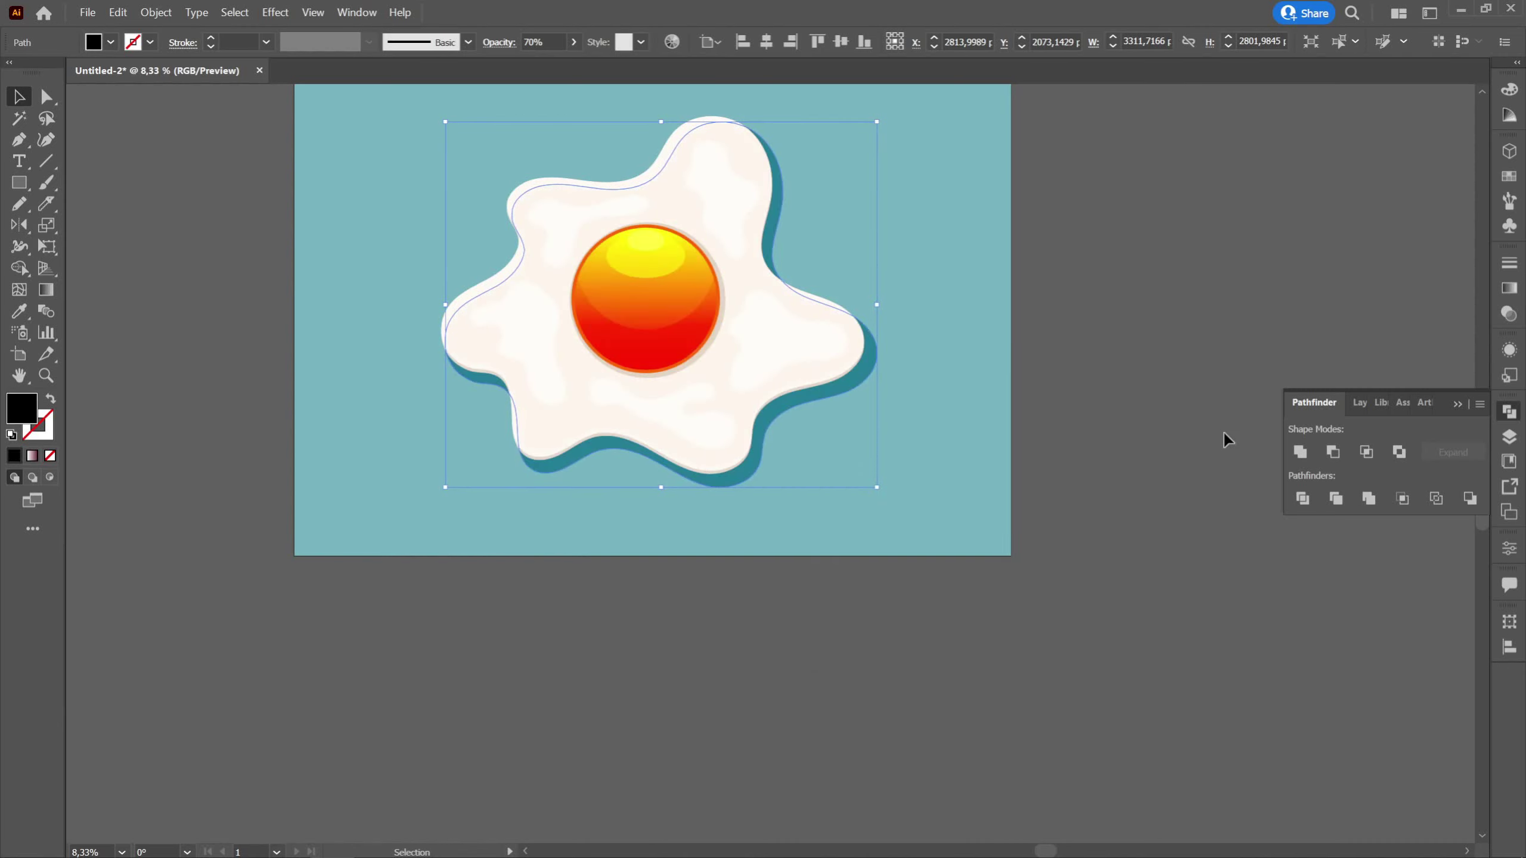
# Send the teal background rectangle to the very back, behind the shadow
pyautogui.keyDown('shift'); pyautogui.click(913, 214); pyautogui.keyUp('shift')
pyautogui.rightClick(913, 215)
pyautogui.moveTo(1069, 541)
pyautogui.click(1207, 596)
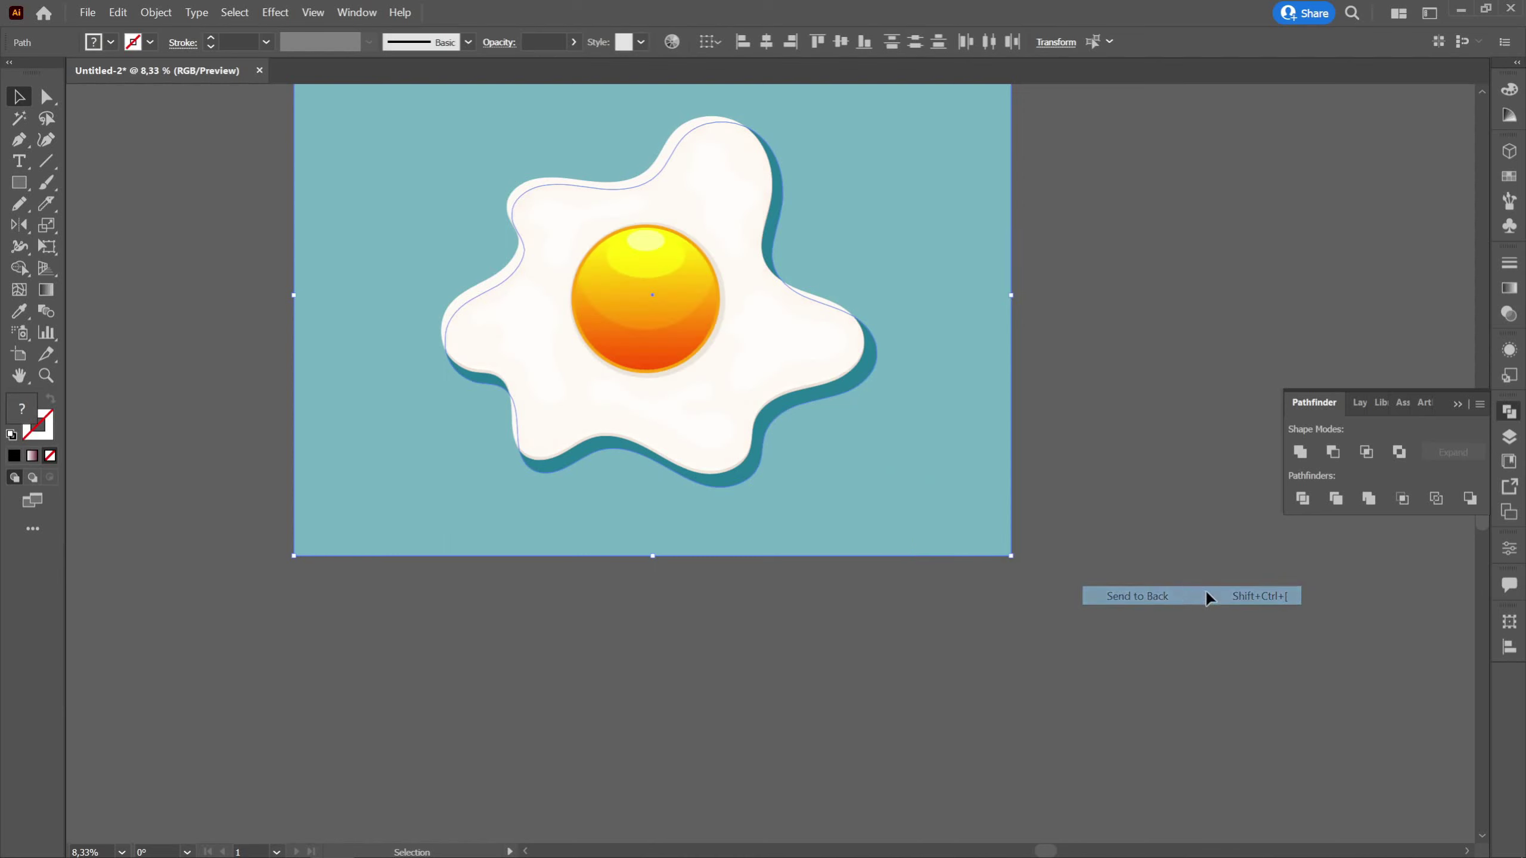
pyautogui.hotkey('ctrl', 'shift', 'a')
# Nudge the shadow slightly up and left, then select all the artwork
pyautogui.scroll(2, 864, 379)
pyautogui.moveTo(858, 365); pyautogui.dragTo(851, 361)
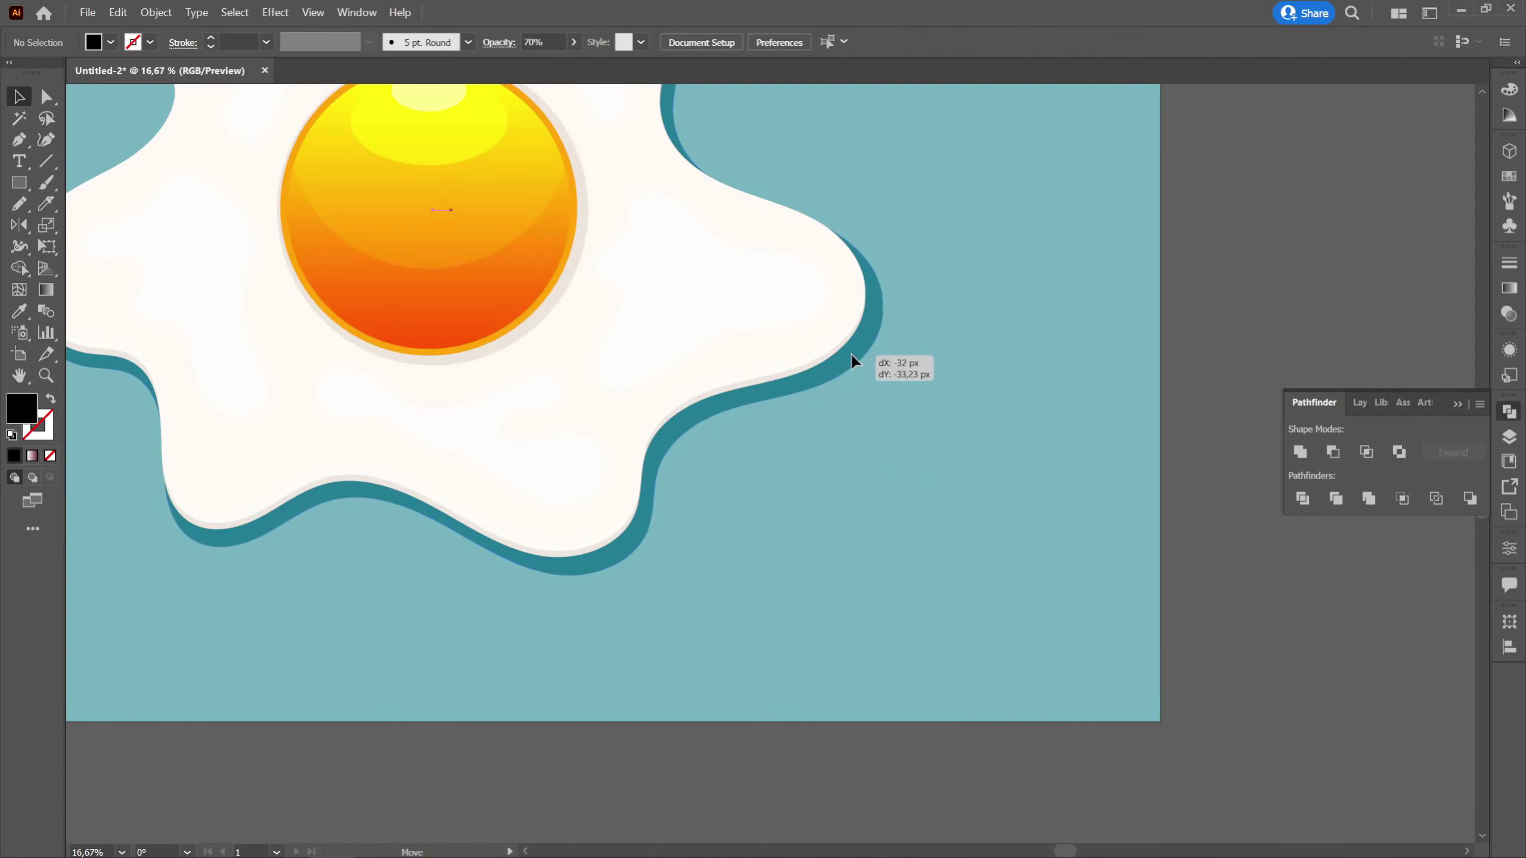
pyautogui.scroll(-3, 852, 362)
pyautogui.hotkey('ctrl', 'shift', 'a')
pyautogui.scroll(-1, 1100, 539)
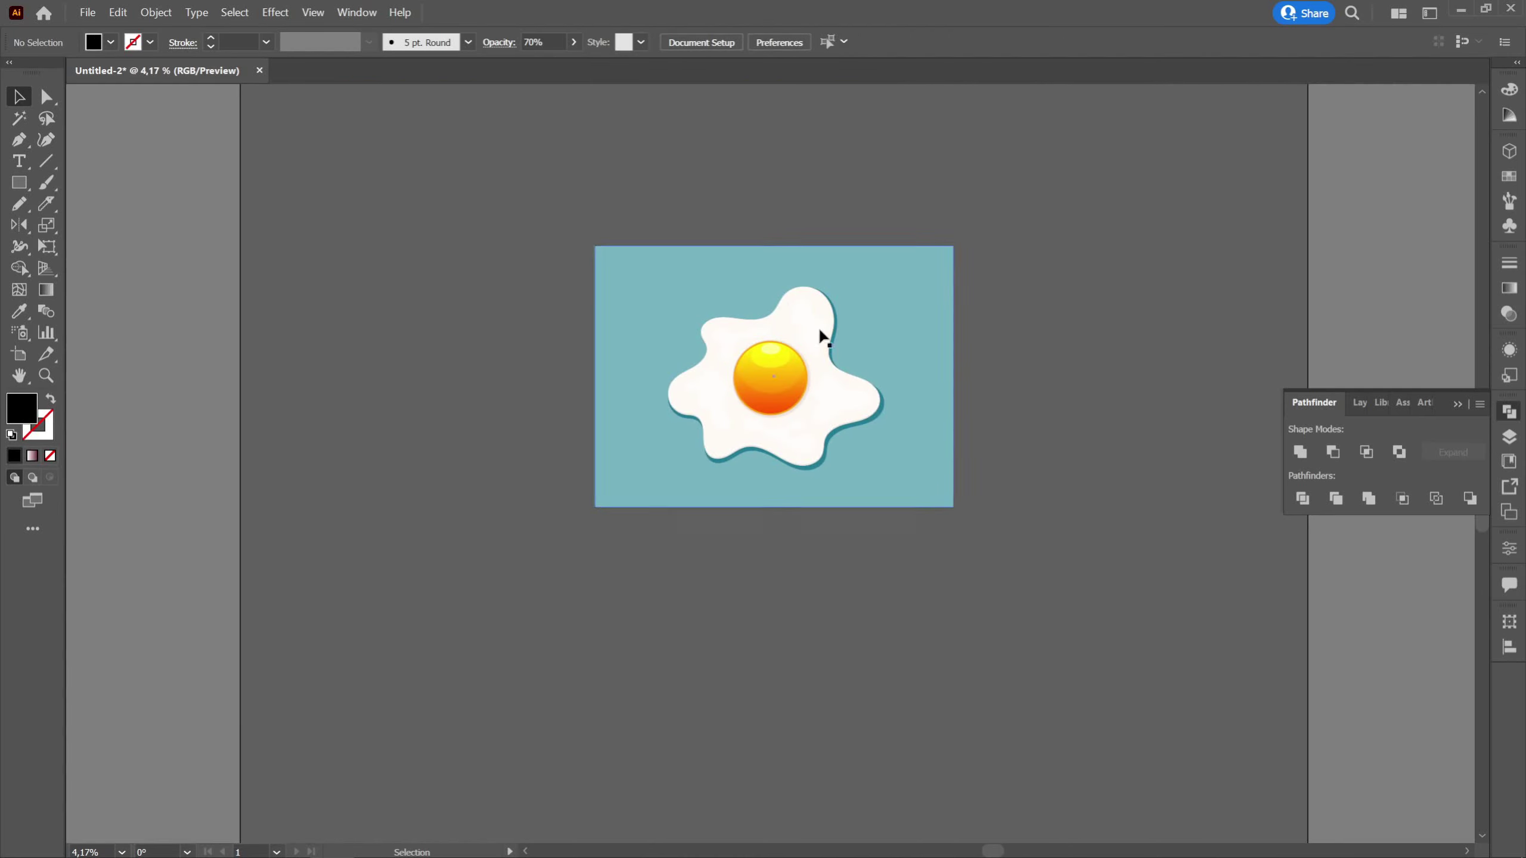
pyautogui.hotkey('ctrl', 'a')
pyautogui.scroll(2, 835, 348)
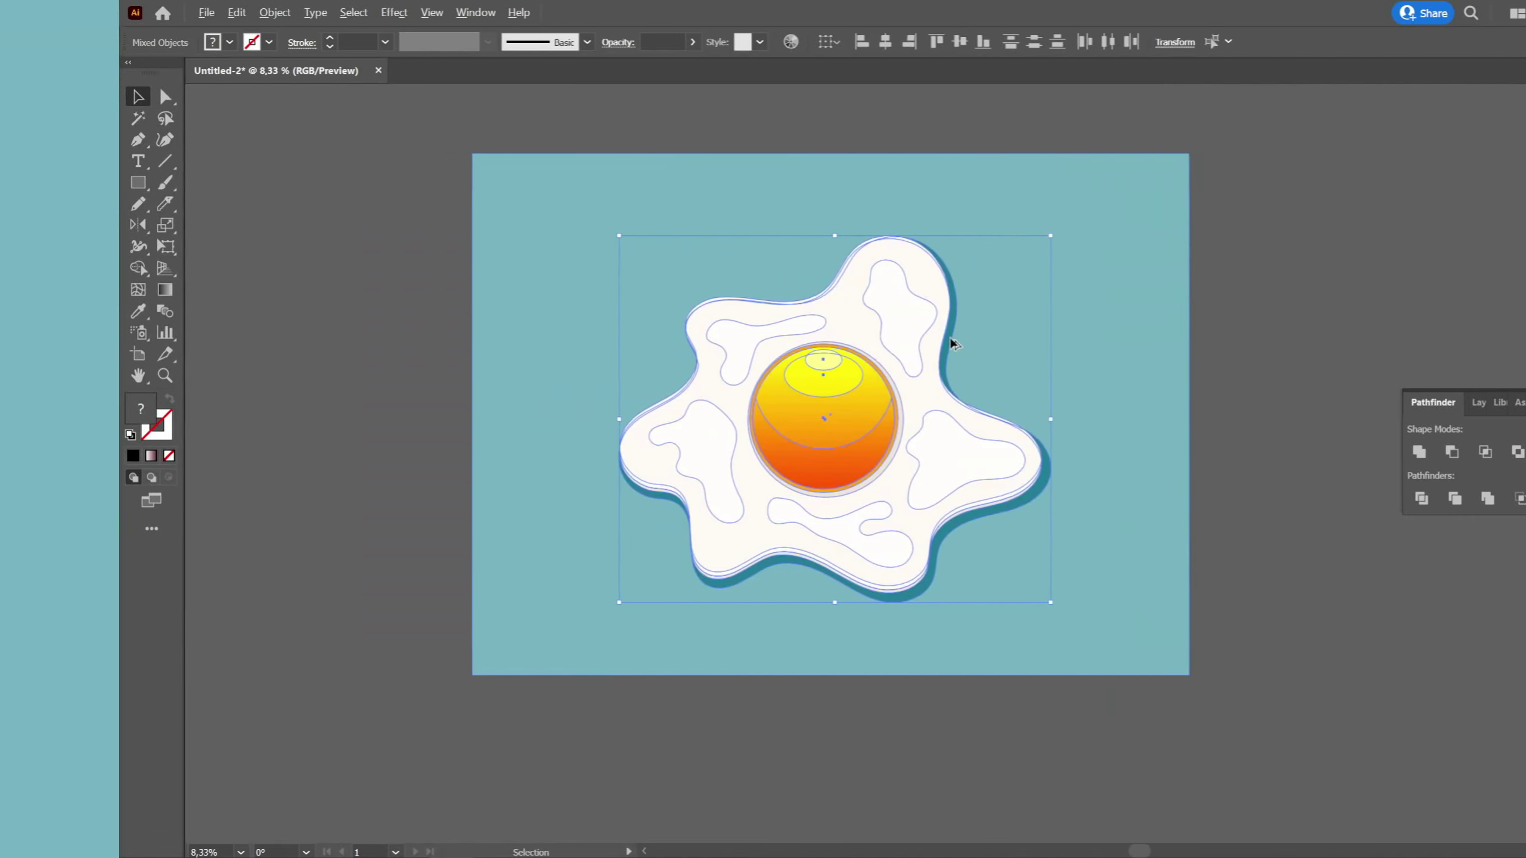